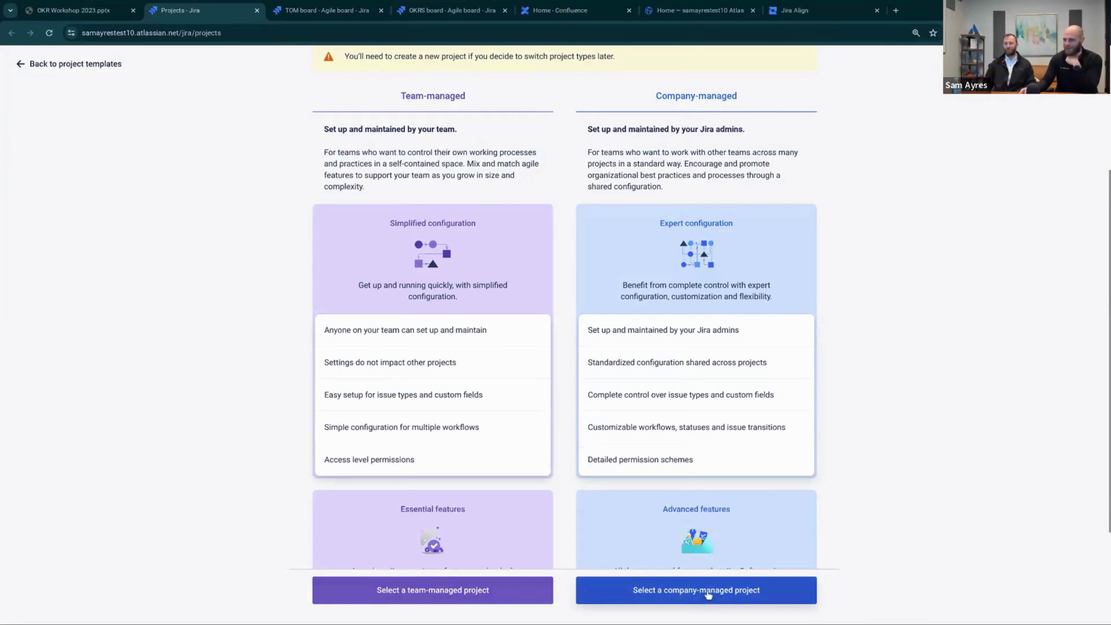
Create a company-managed project named 'Brand new OKR tracking project' with key BNOTP
click(708, 594)
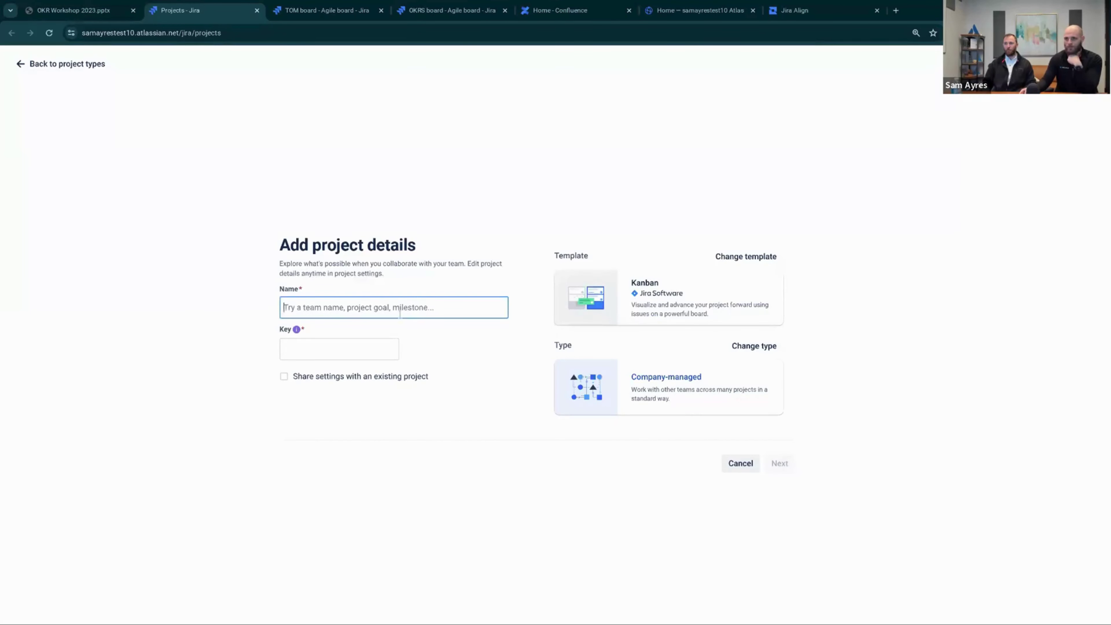
click(400, 312)
text(Bran)
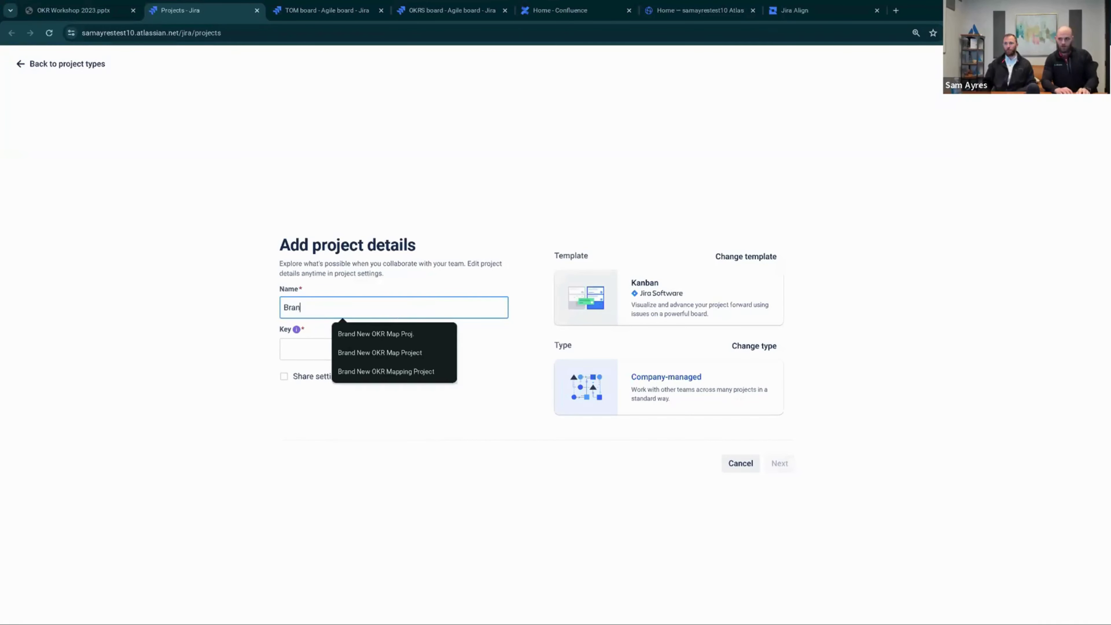
text(d new OKR tracdkin)
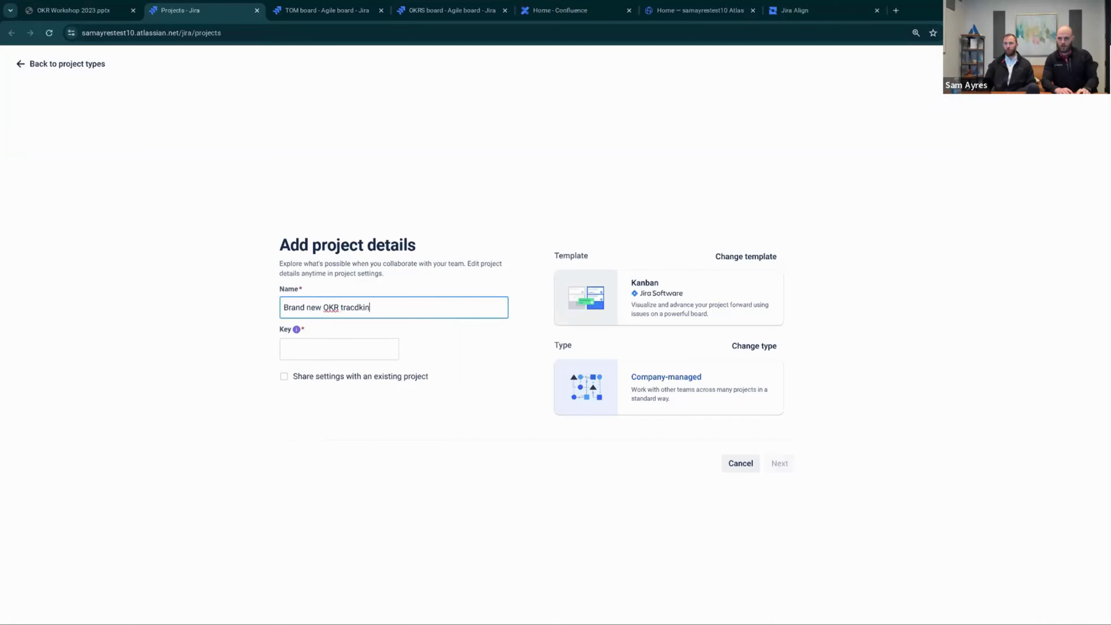
key(BackSpace)
key(BackSpace)
key(BackSpace)
key(BackSpace)
text(king project)
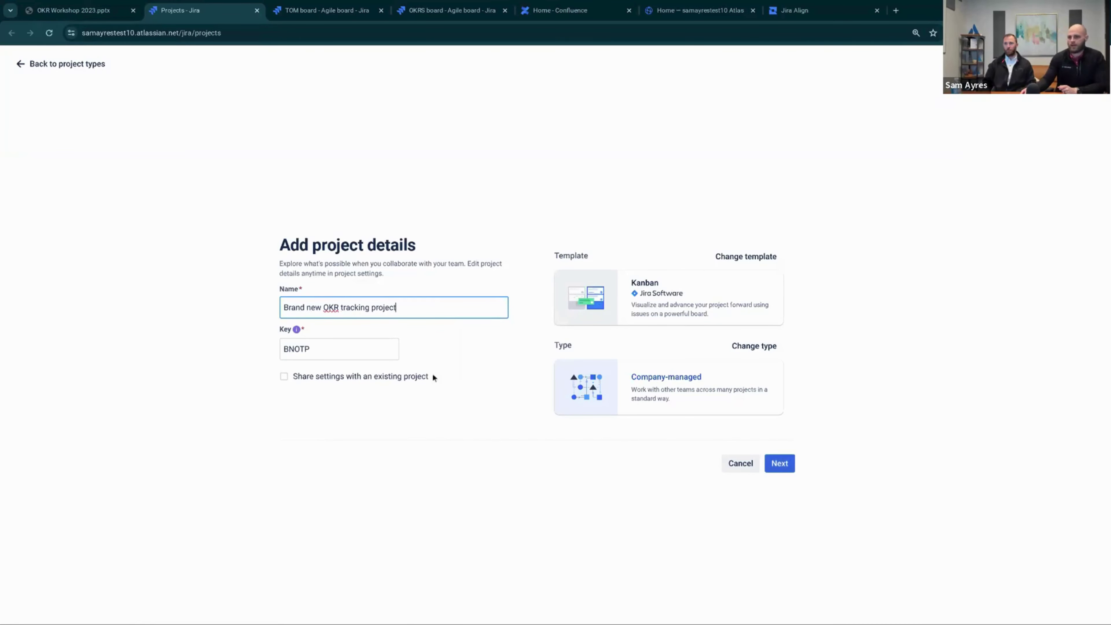
click(781, 463)
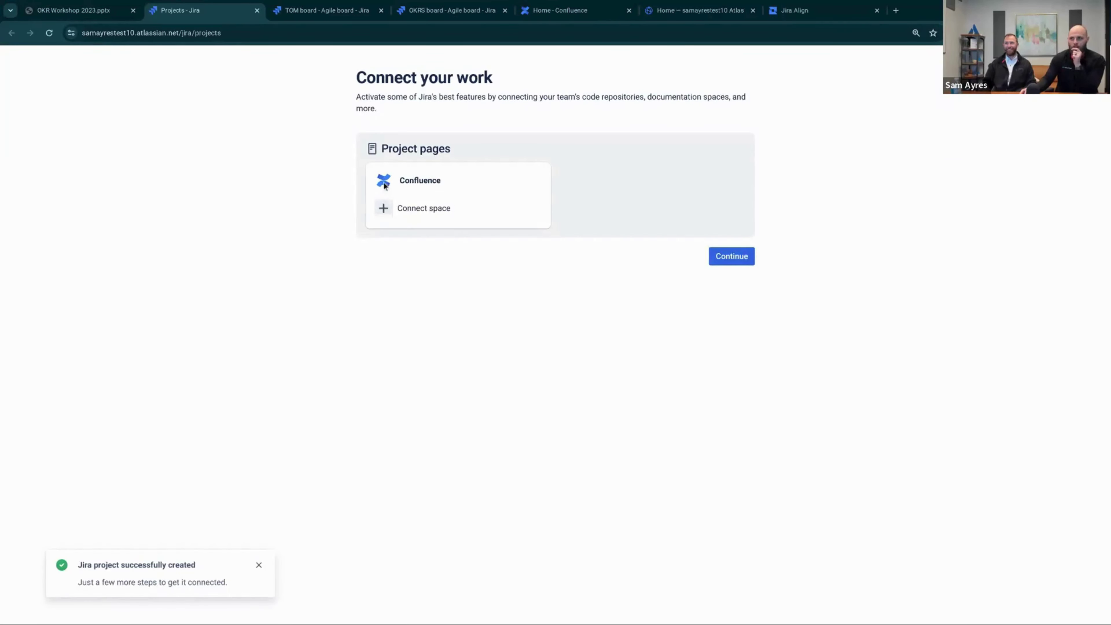
Skip linking the 'OKR Tracking' Confluence space and continue to the empty BNOTP Kanban board
click(384, 208)
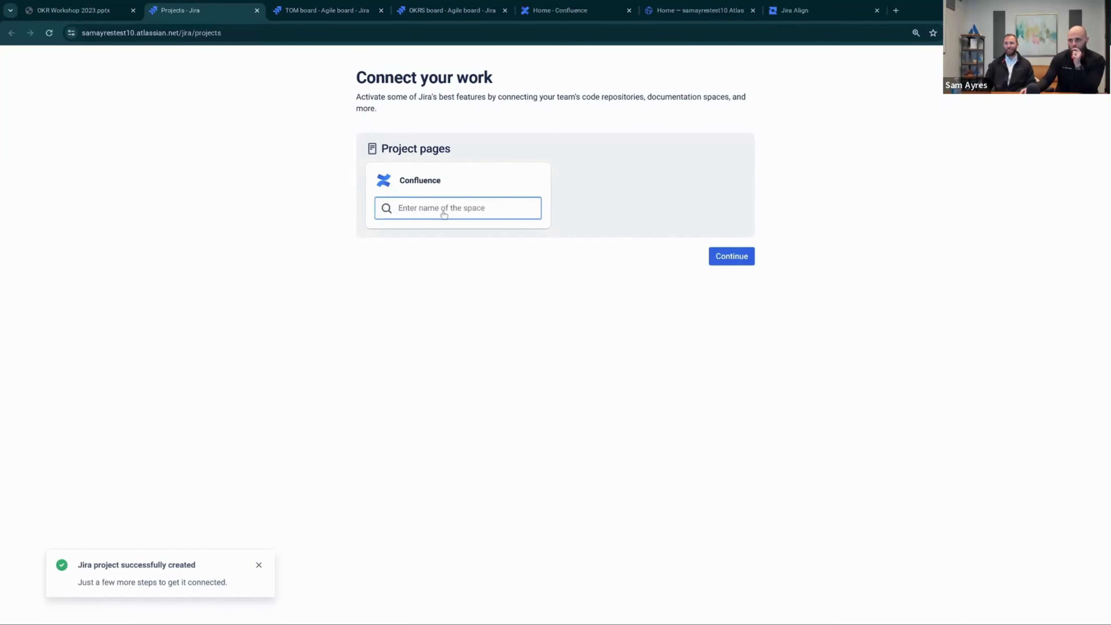
text(OKR T)
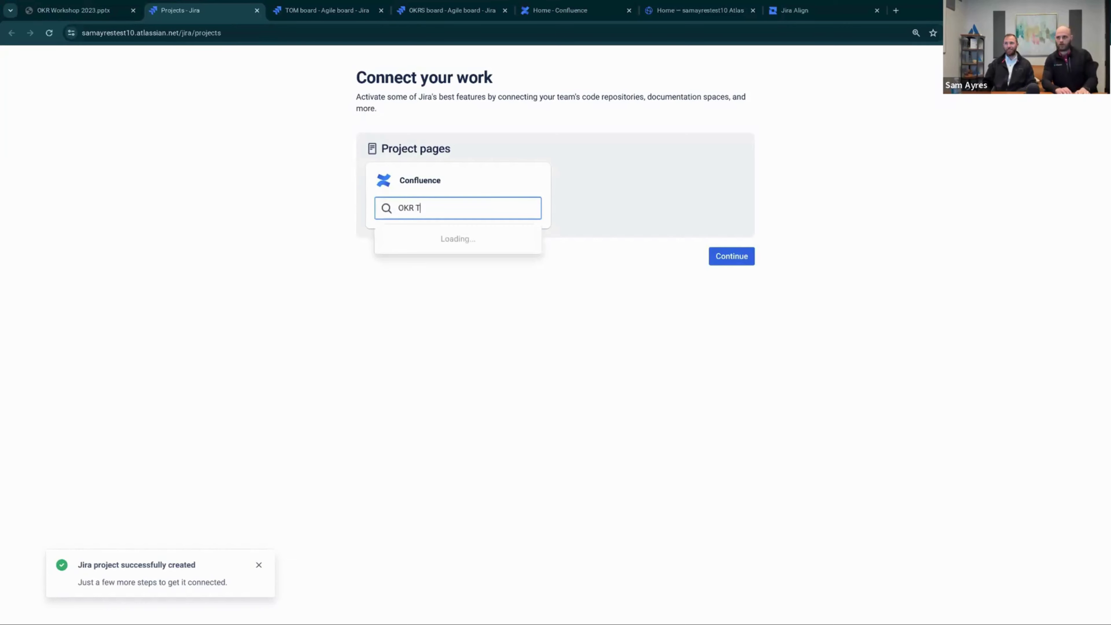
text(racking )
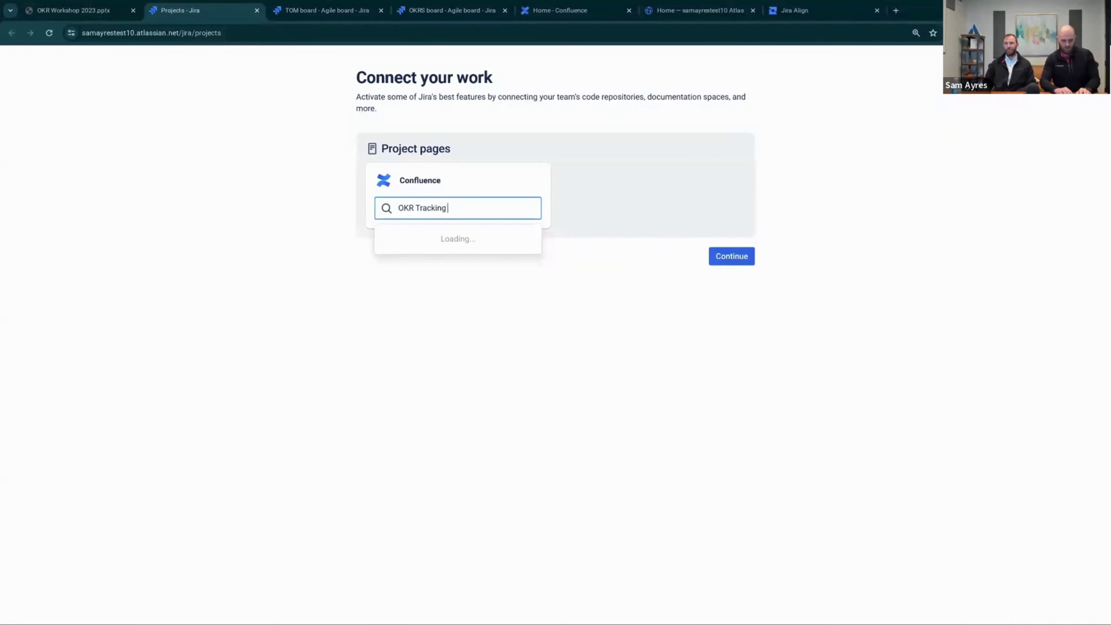
text((NEW!!)
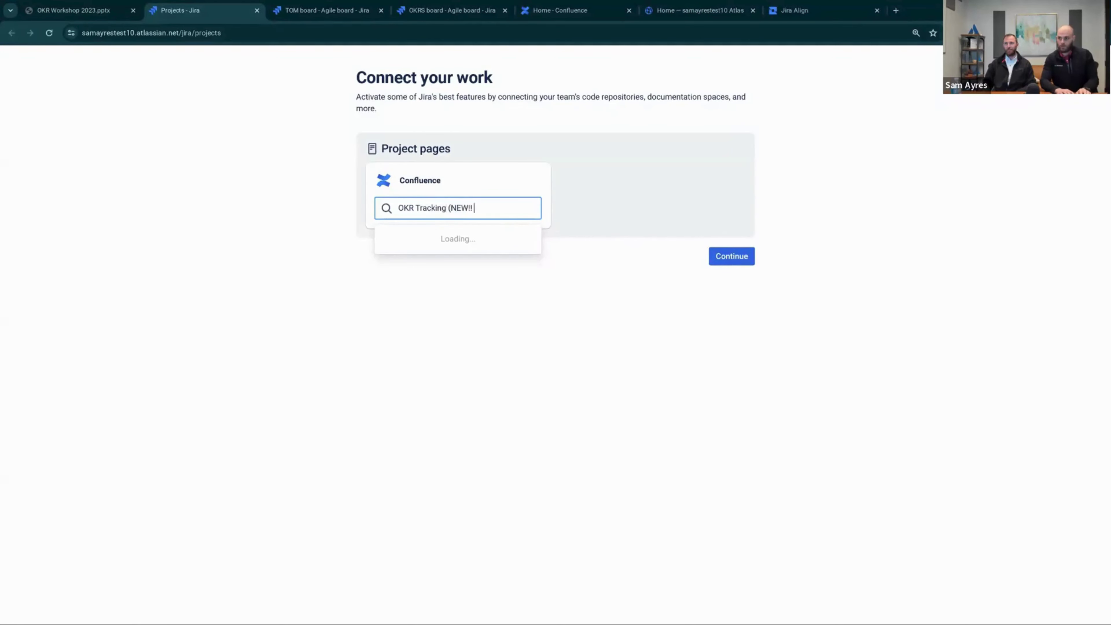
text( YAY!)
click(556, 263)
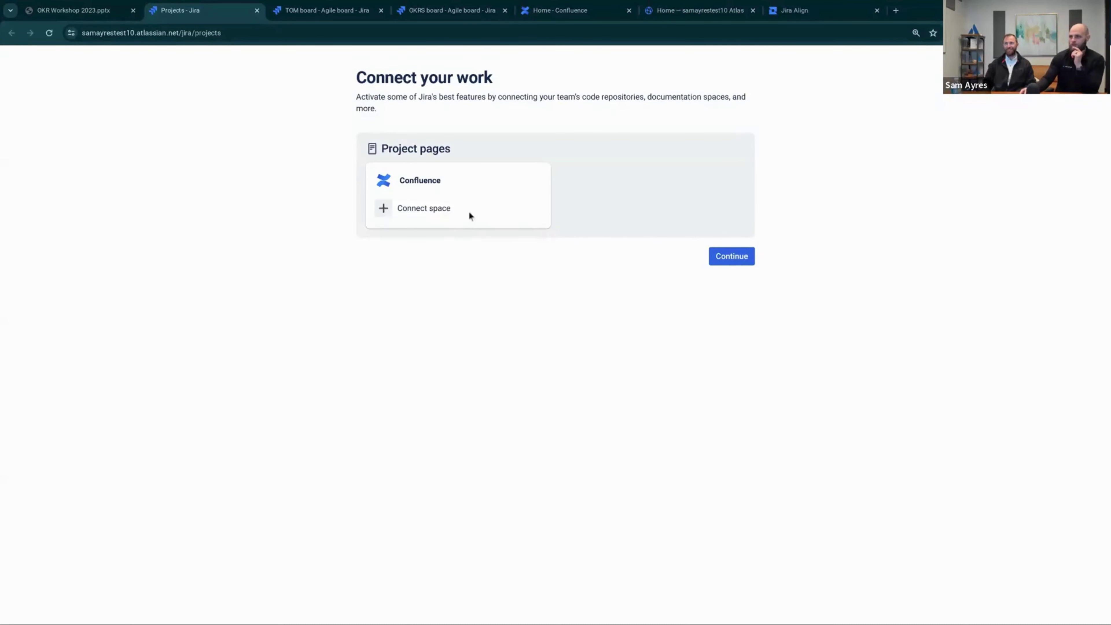
click(483, 207)
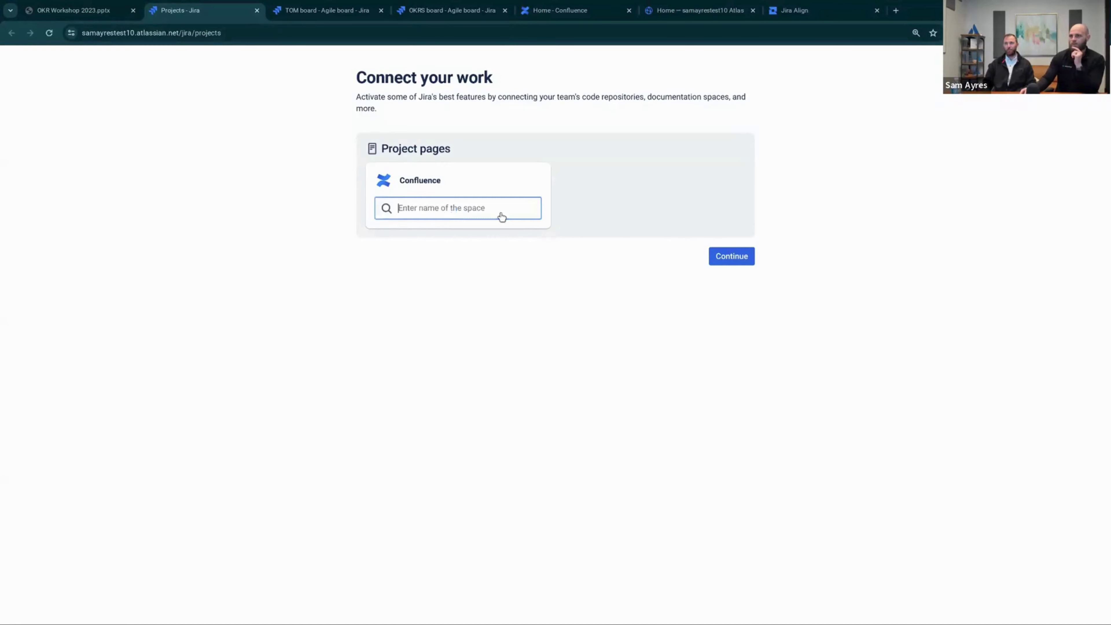
click(716, 257)
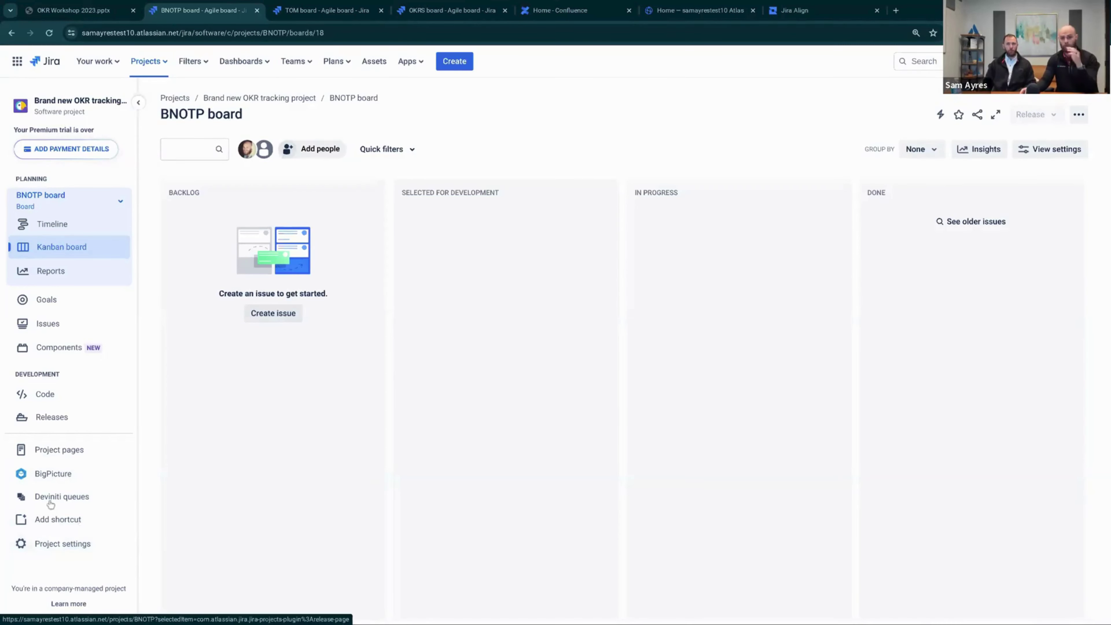
Go to the project's Screens page under Project settings > Issues
click(58, 543)
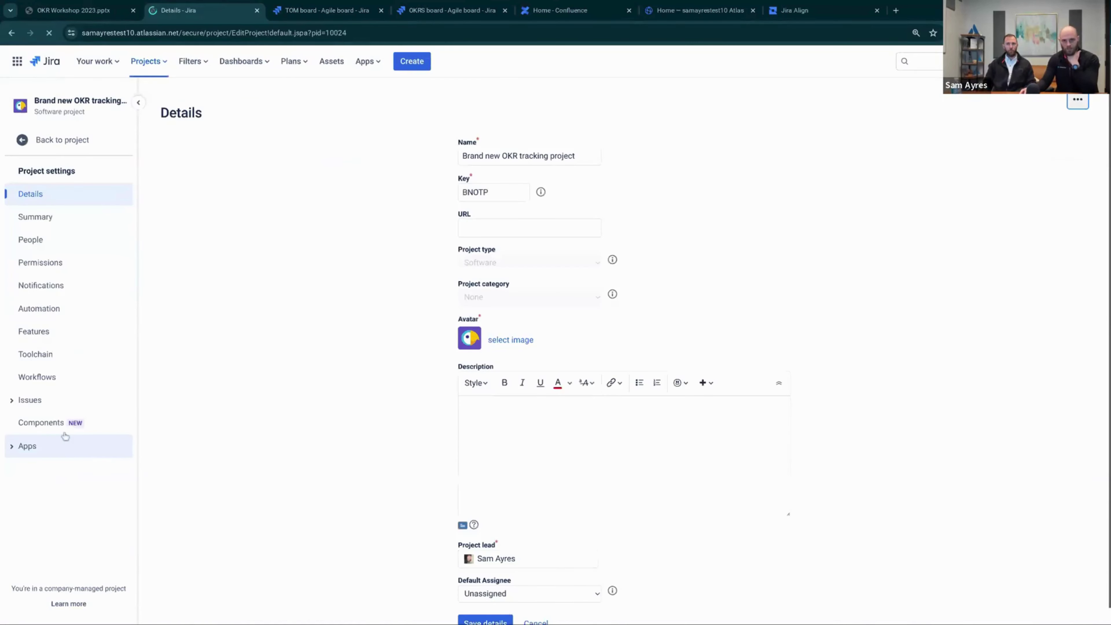
click(41, 401)
click(38, 397)
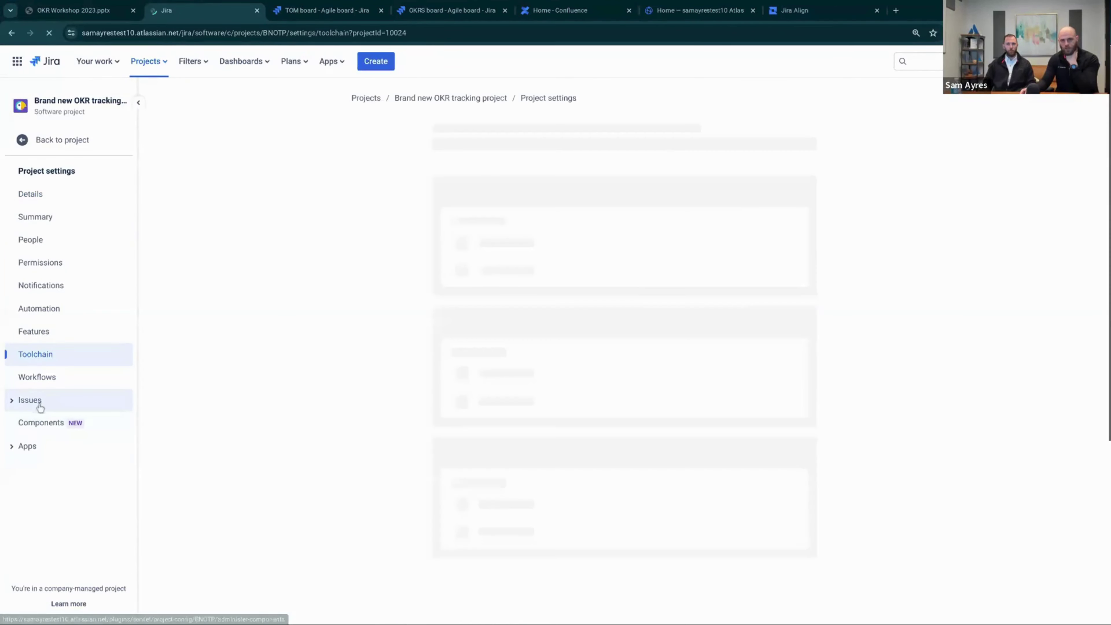
click(41, 404)
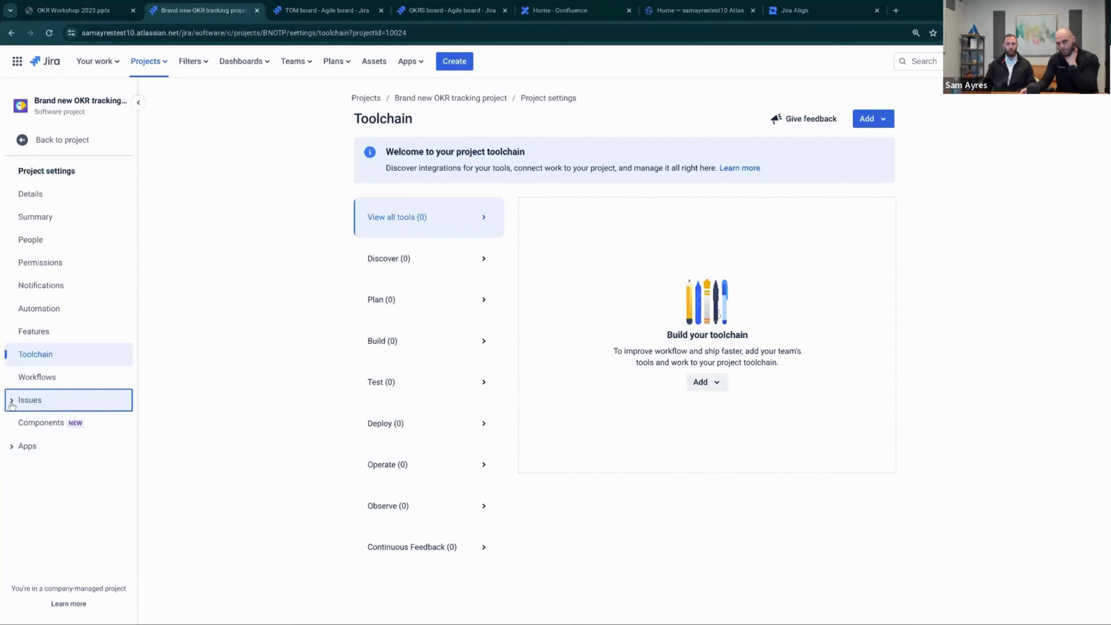
key(shift+Tab)
key(Return)
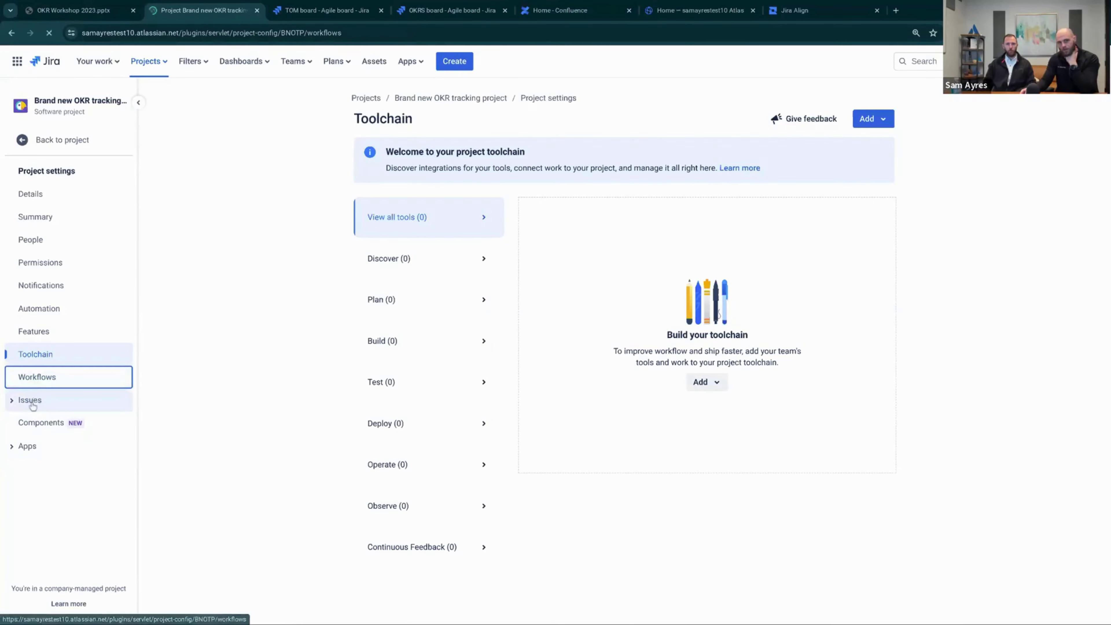
key(Tab)
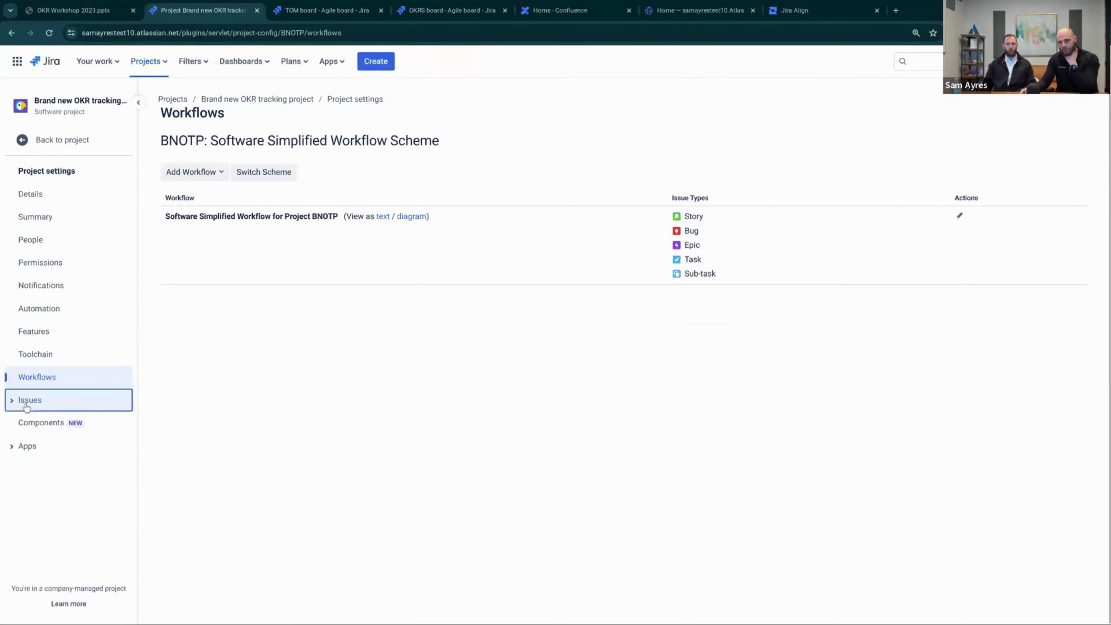
click(27, 407)
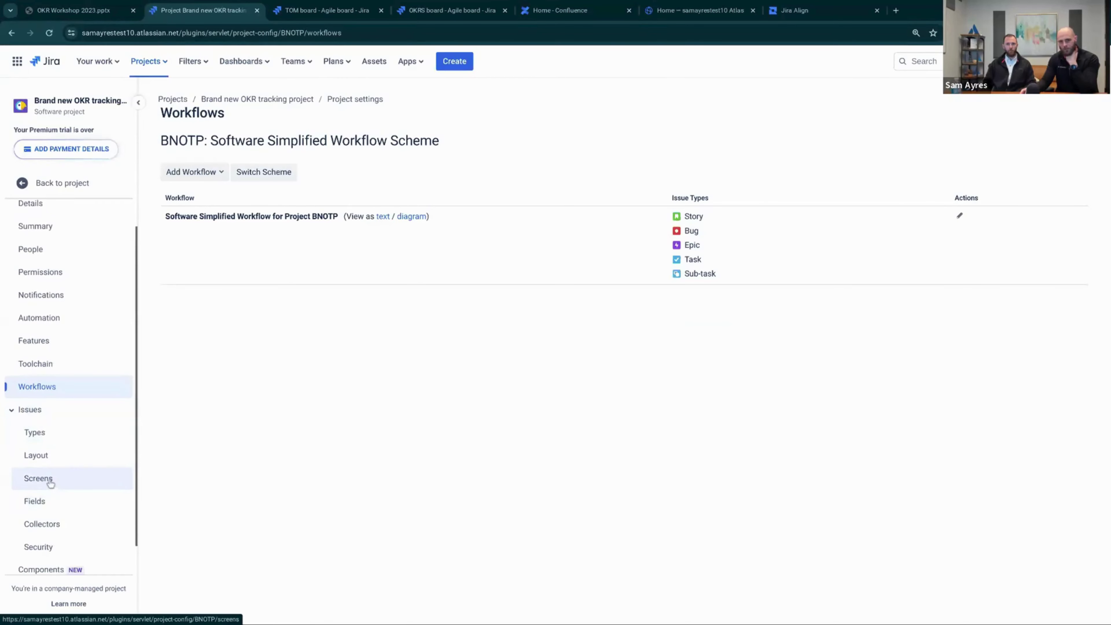
click(50, 483)
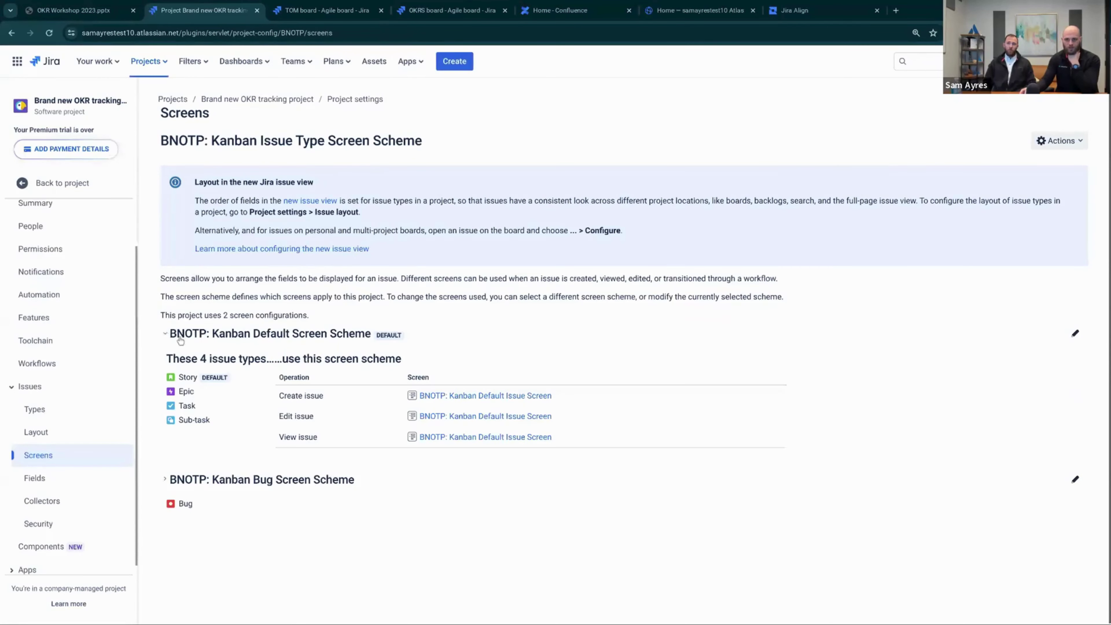
Open the BNOTP: Kanban Default Issue Screen configuration in a new tab
drag(181, 389, 191, 388)
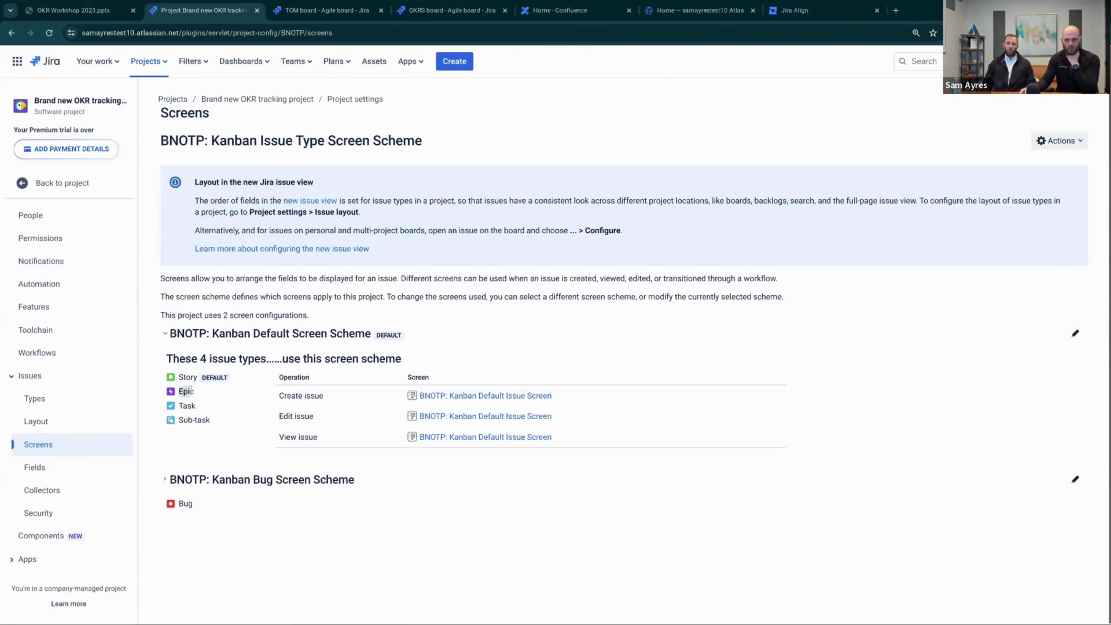
click(467, 400)
right_click(467, 402)
click(542, 179)
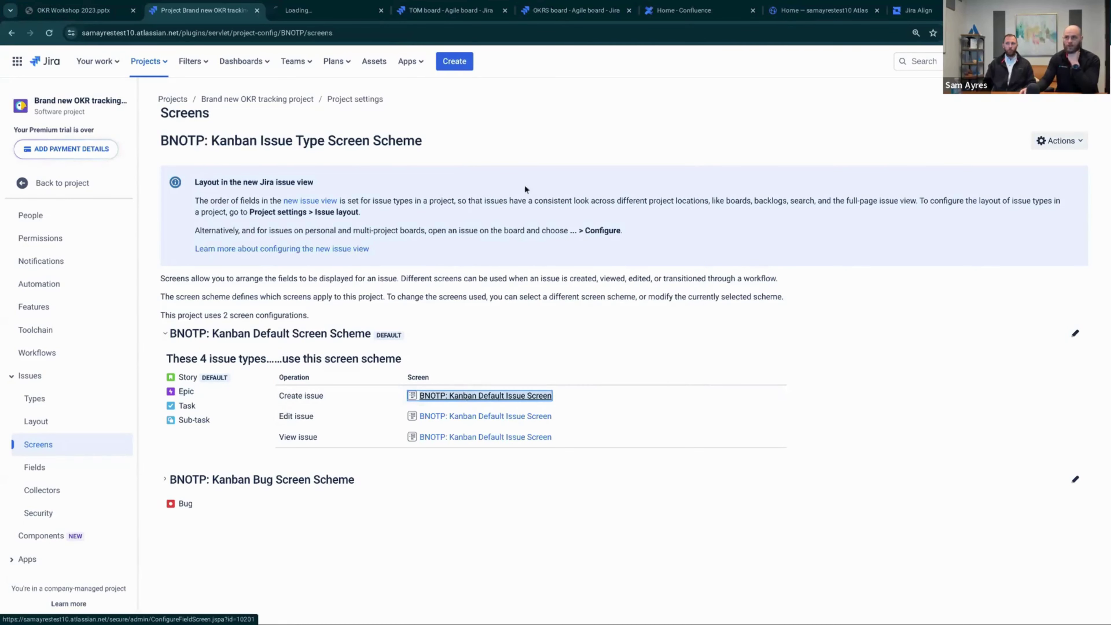
click(346, 18)
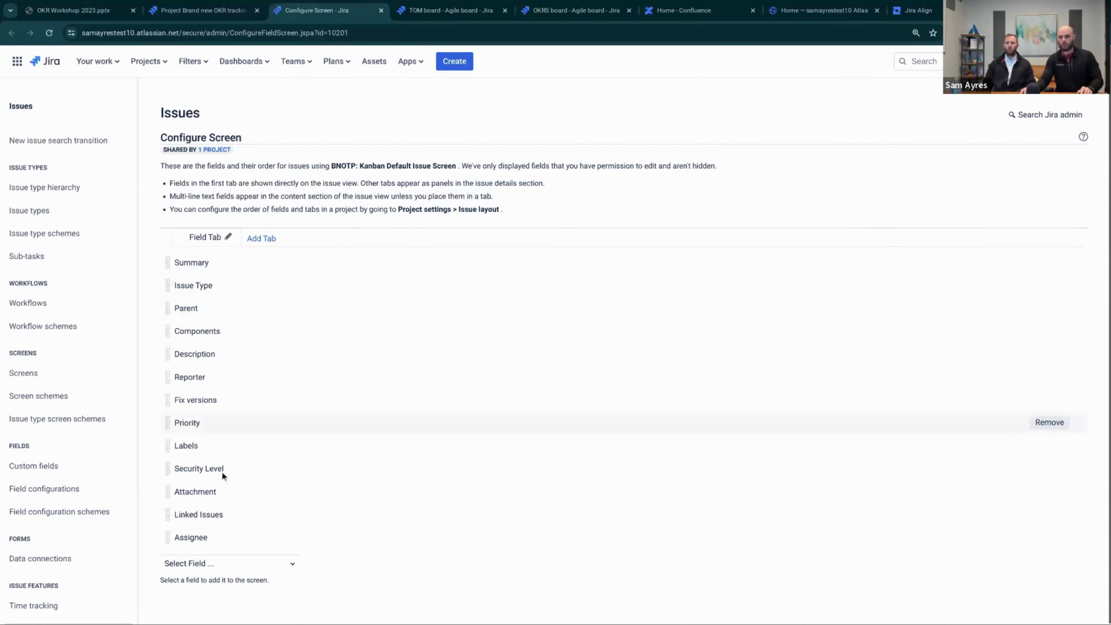
Add the Target start field after Assignee, discarding the briefly added Due date field
click(204, 564)
text(due)
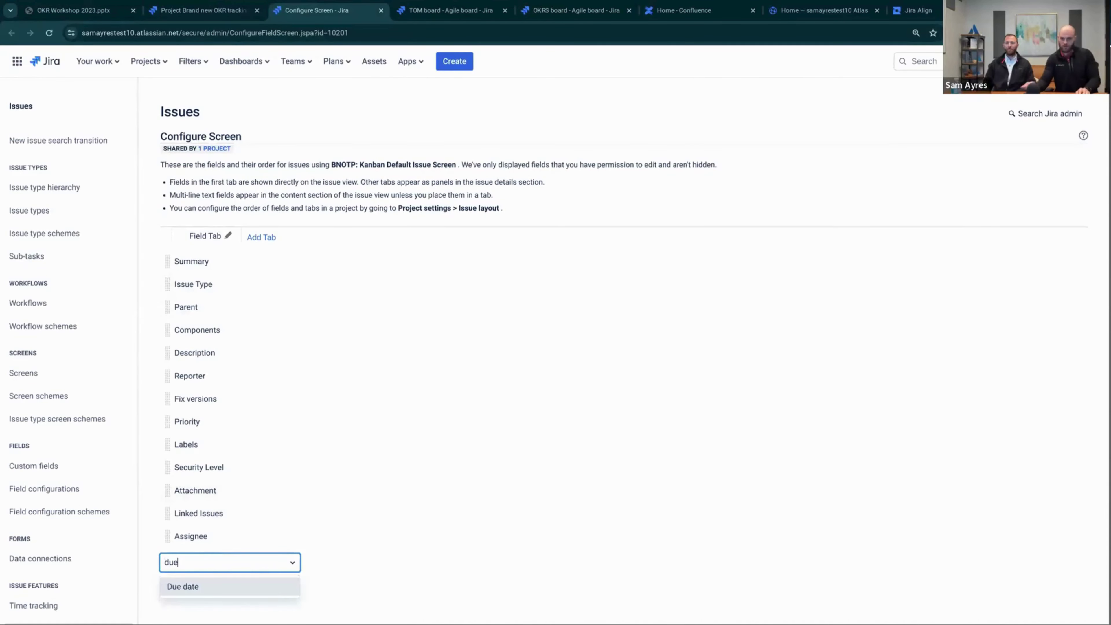
click(254, 591)
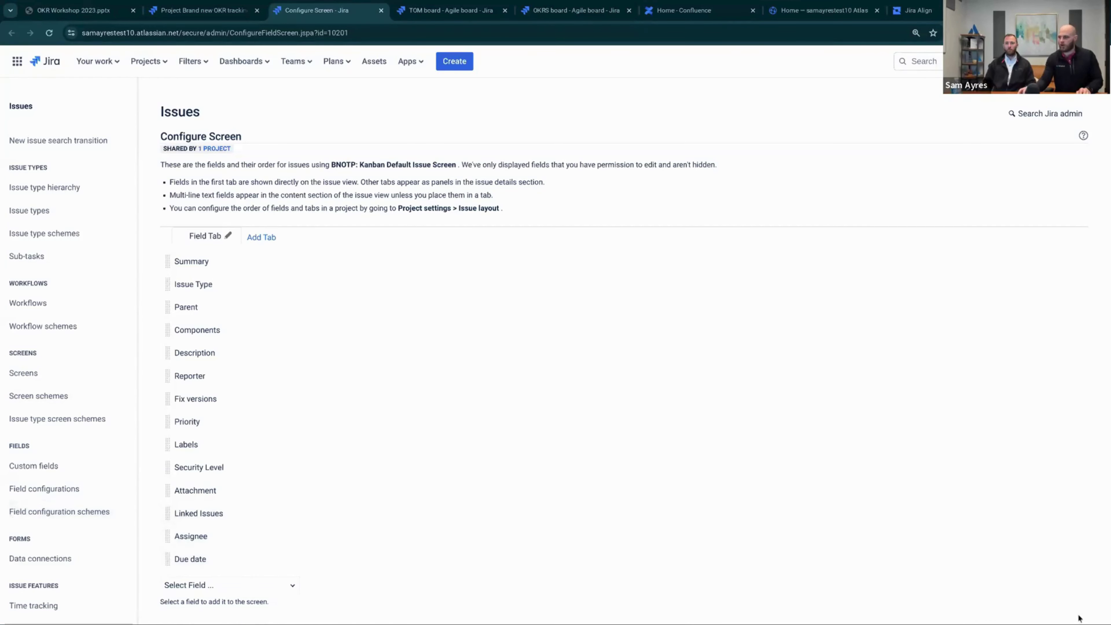
click(1054, 564)
click(275, 565)
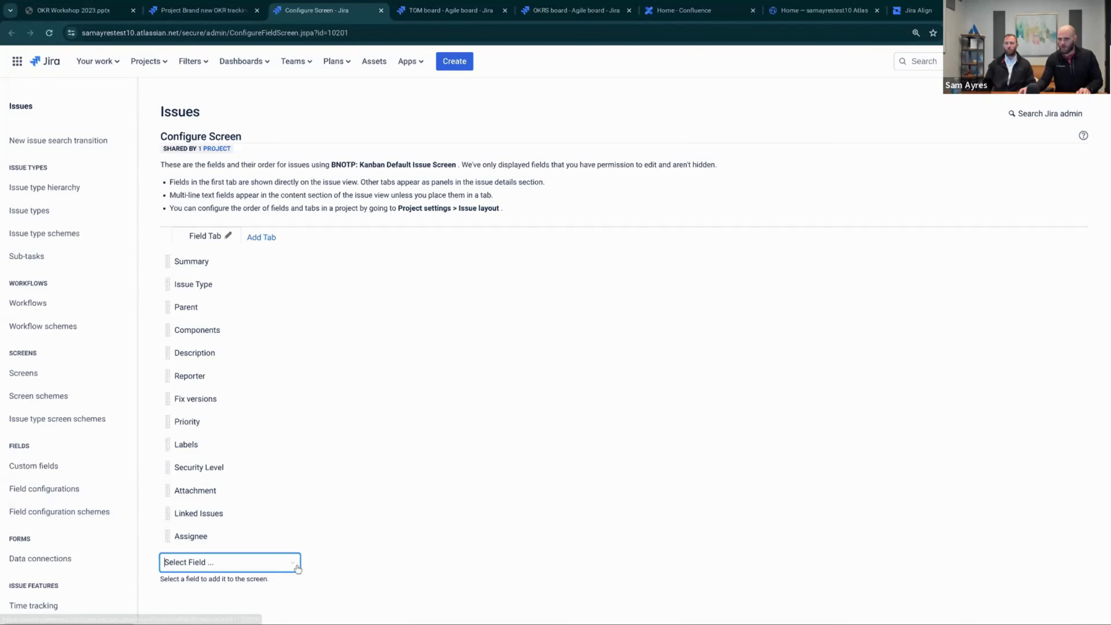
text(targer)
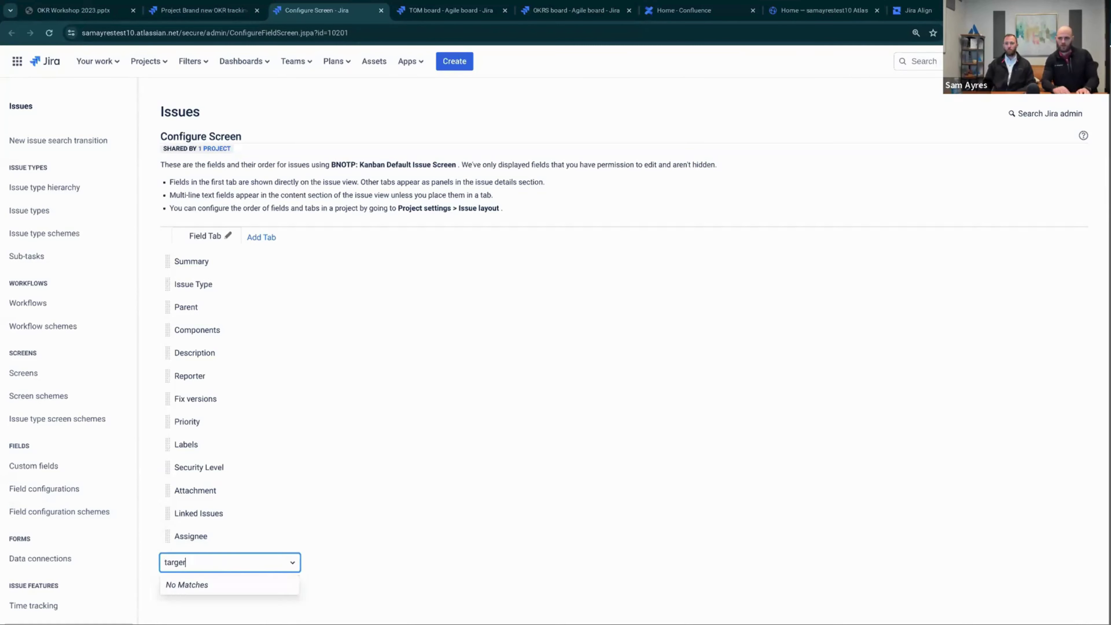
key(BackSpace)
key(BackSpace)
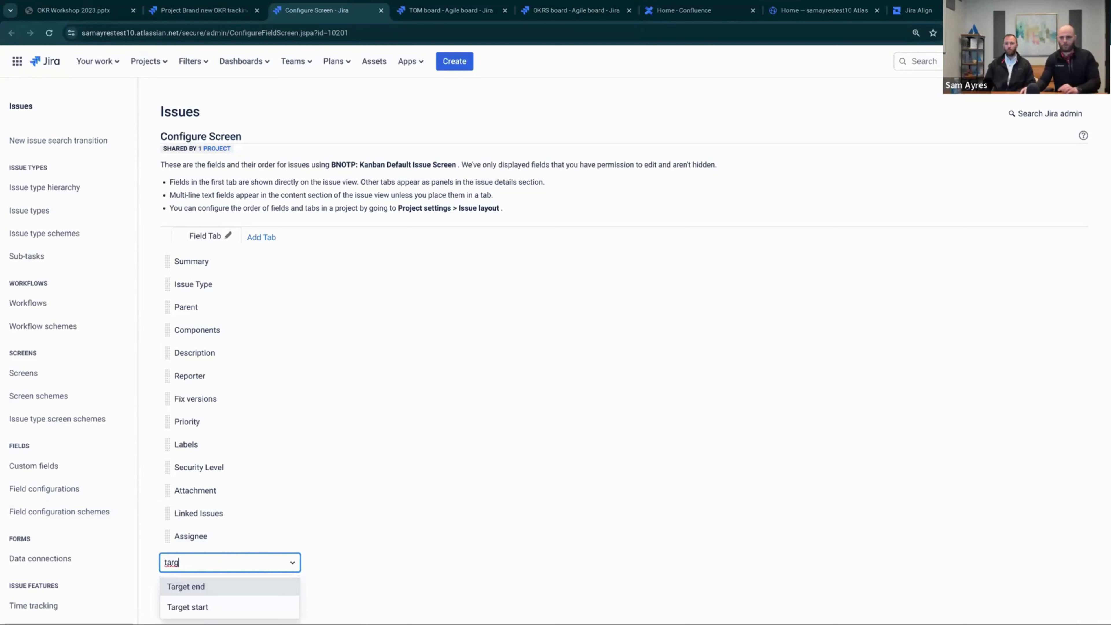
click(213, 606)
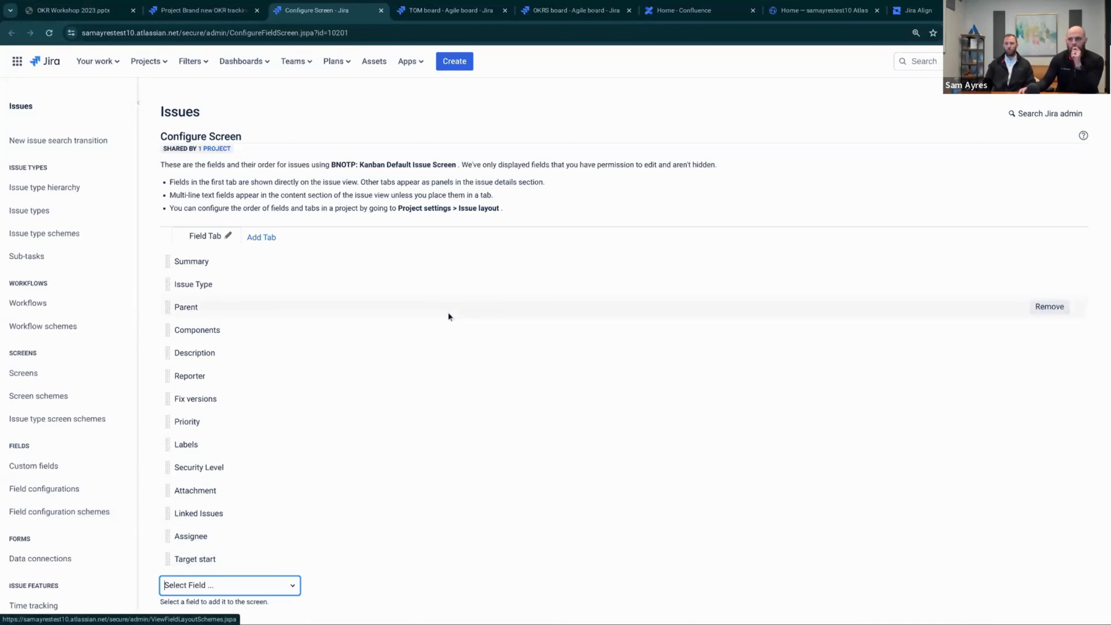
click(382, 11)
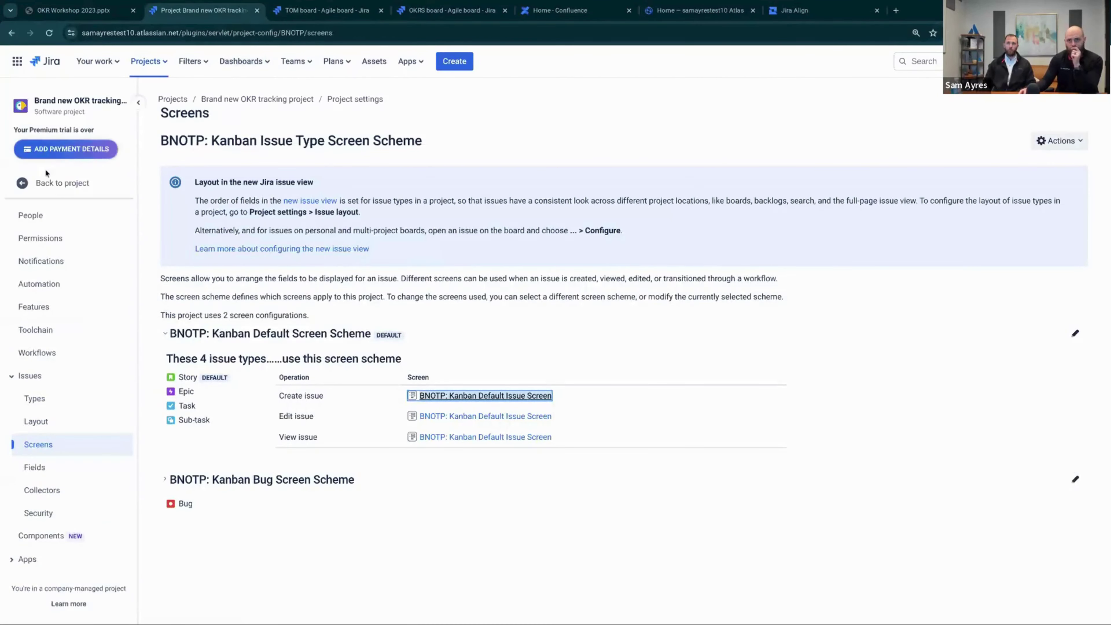
Start a new Epic from the board with status Selected for Development
click(47, 181)
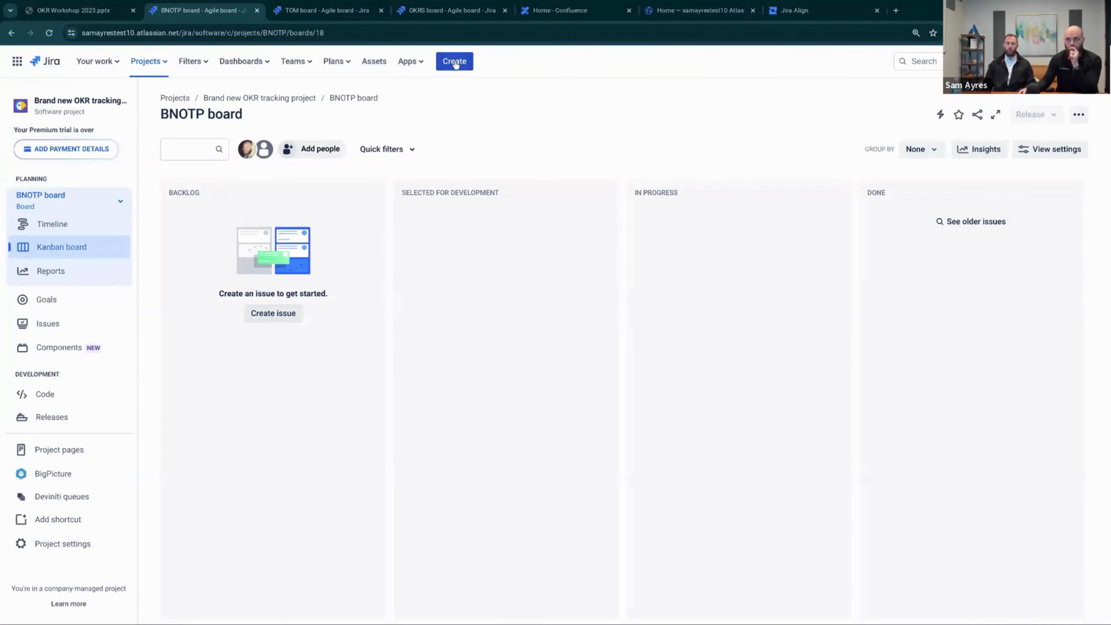
click(460, 62)
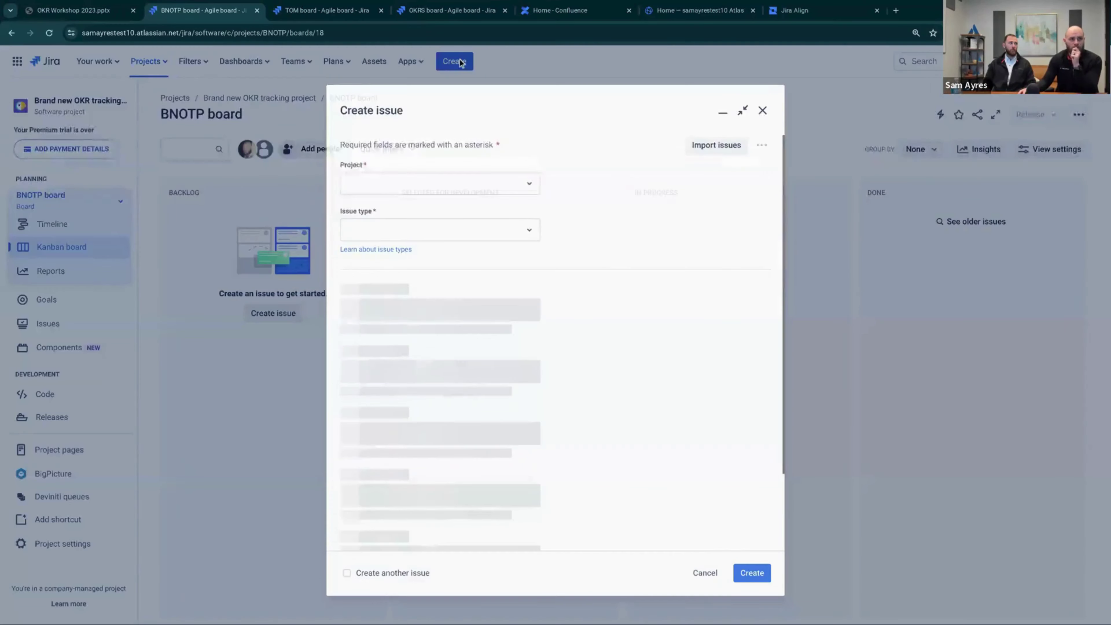
click(399, 224)
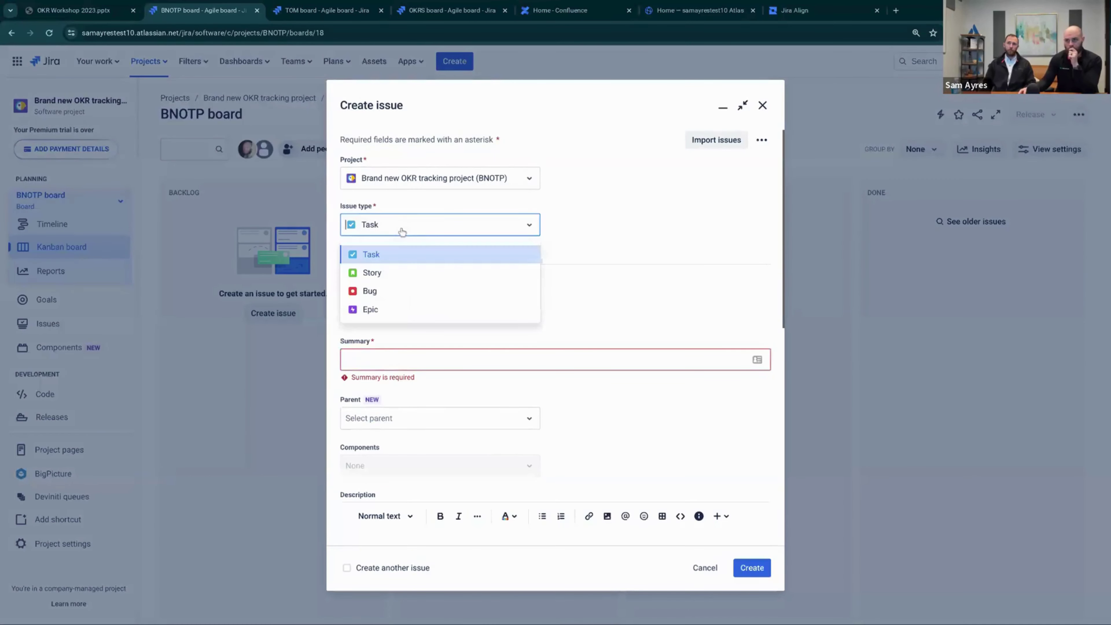
click(376, 308)
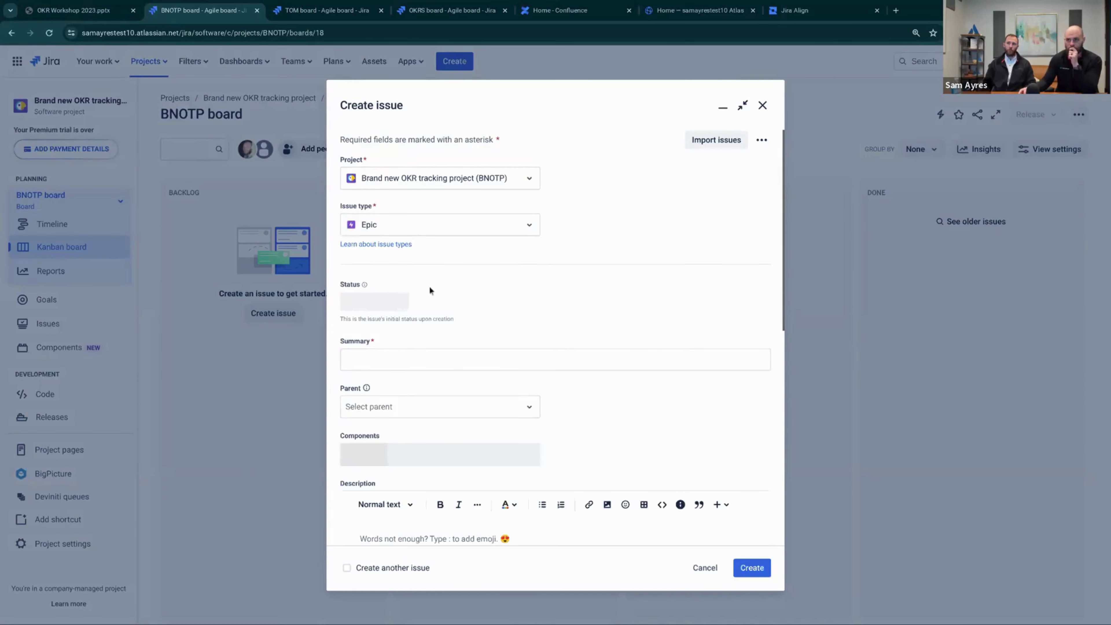
click(400, 356)
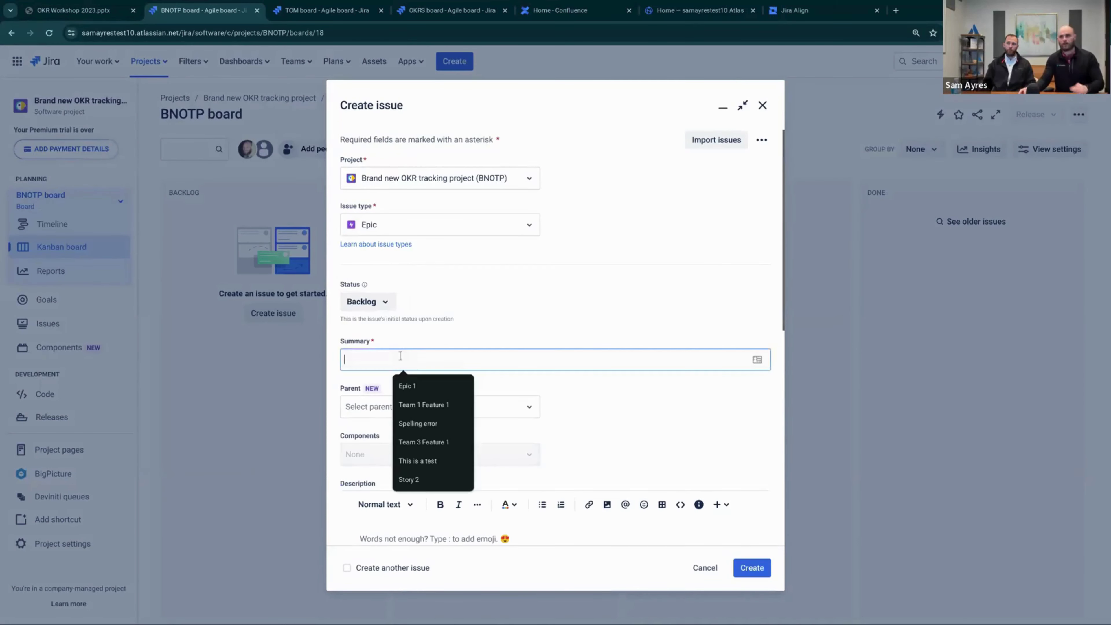
click(367, 302)
click(532, 360)
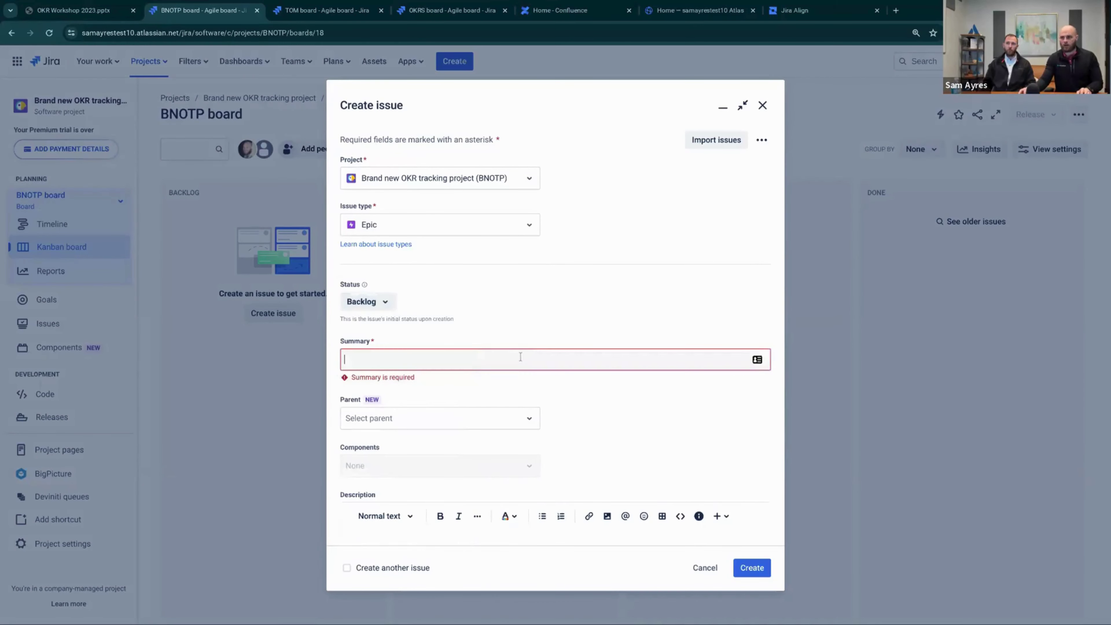
click(384, 306)
click(386, 326)
click(399, 355)
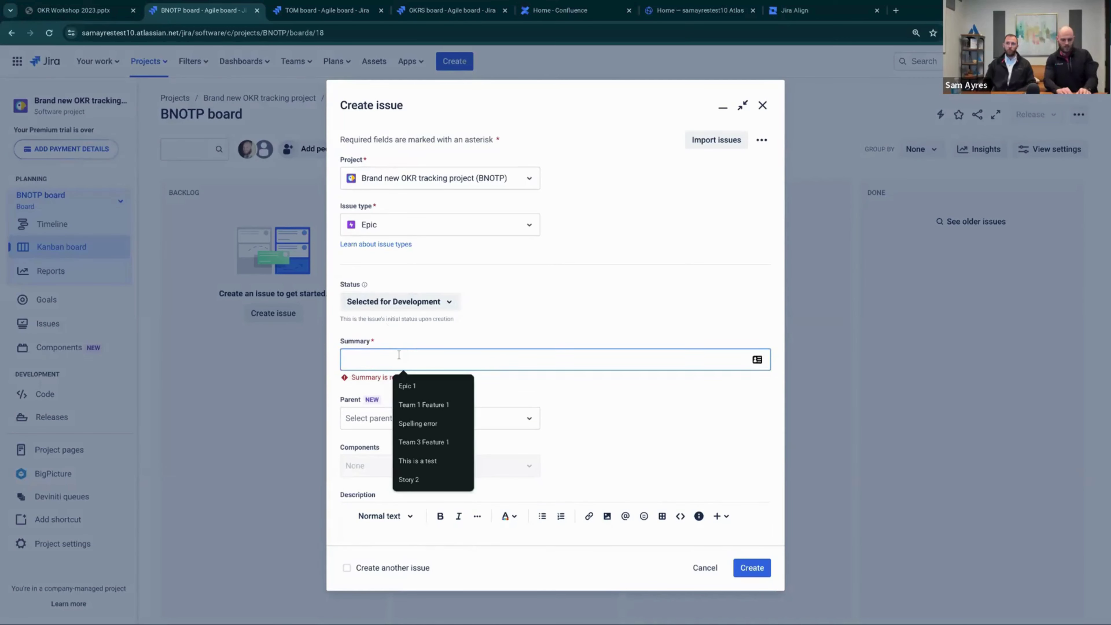
Enter the summary 'Become the #1 free mobile banking app for developing countries'
text(Become the)
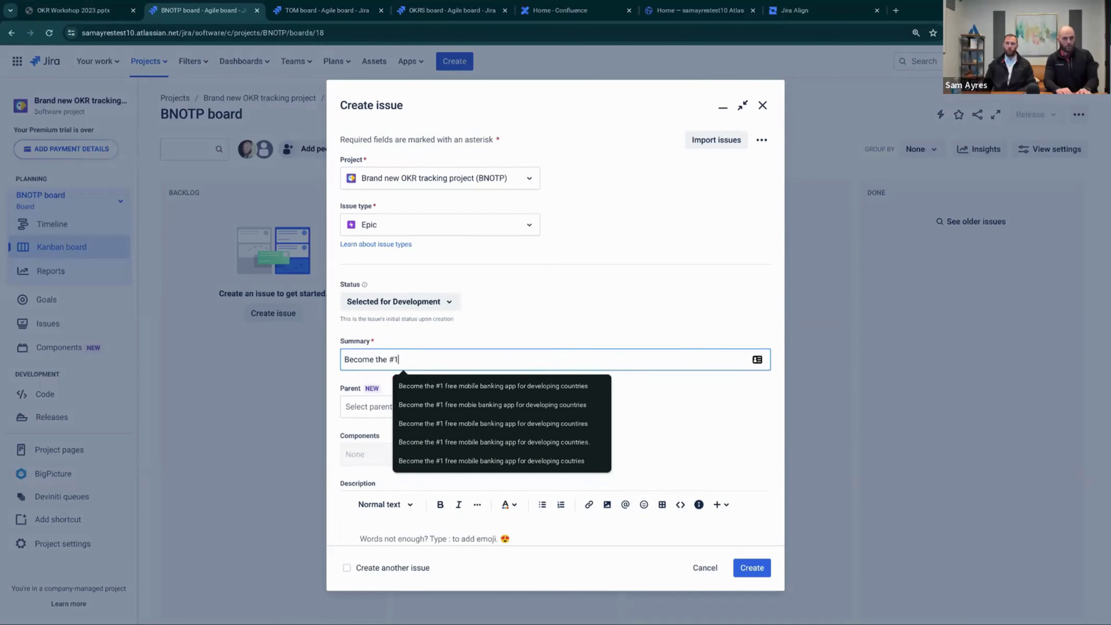
text(#1 free mobile banking app for dev)
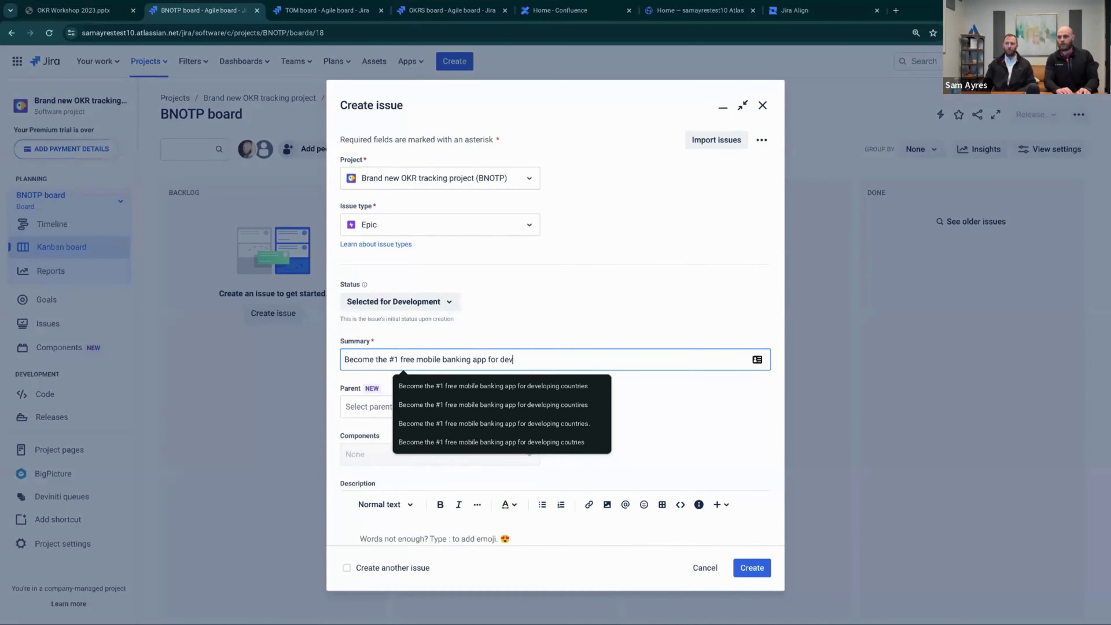
text(ping countri)
key(BackSpace)
key(BackSpace)
key(BackSpace)
text(ntrie)
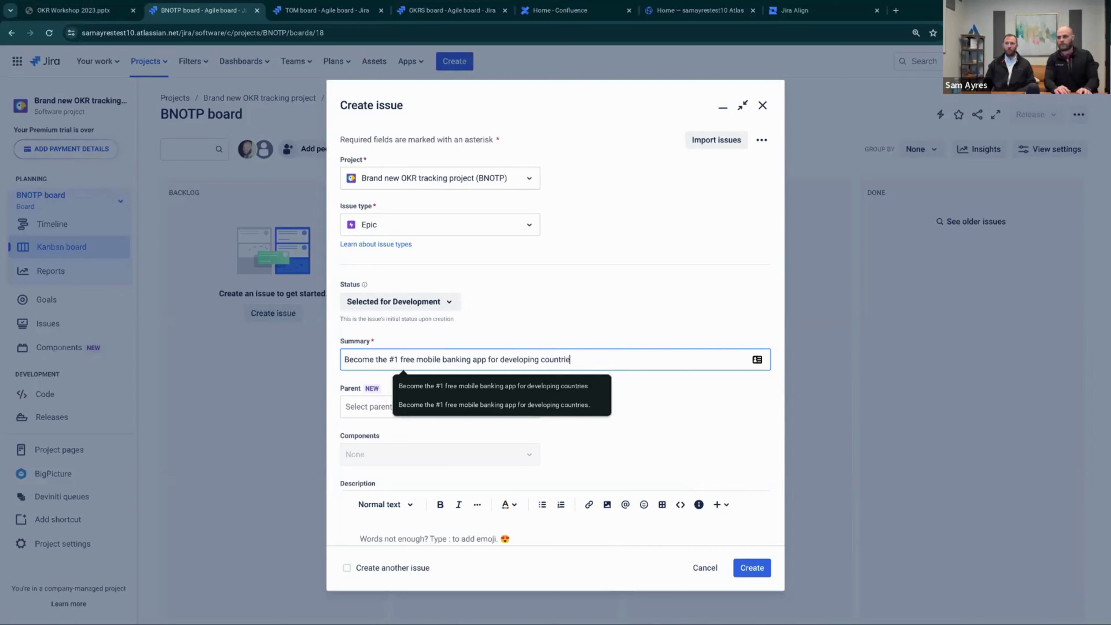
text(s)
click(696, 416)
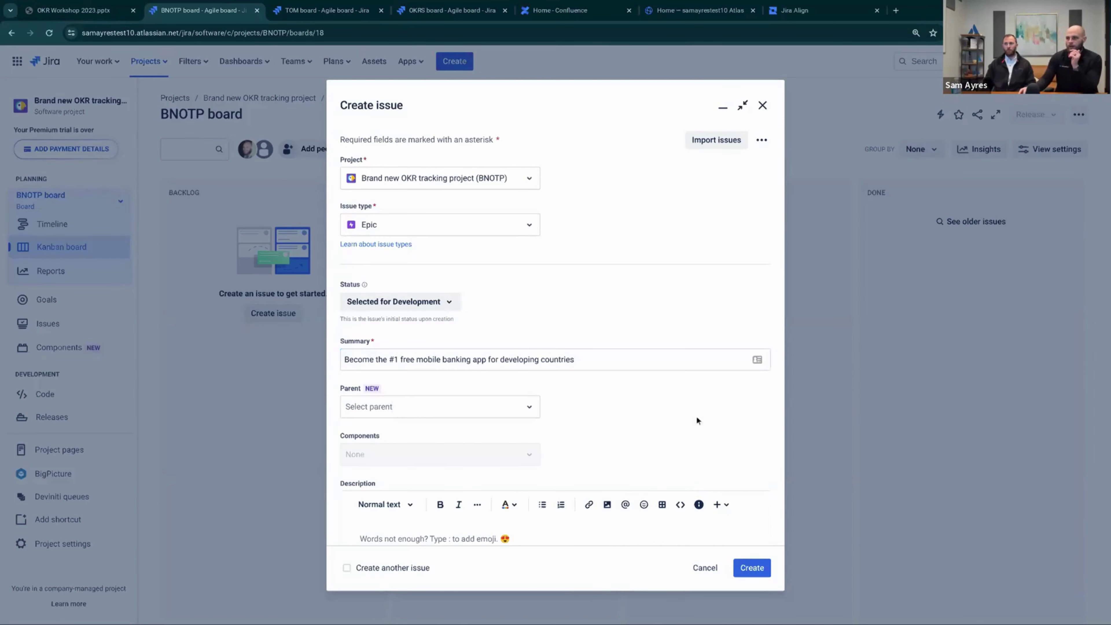
Assign the epic to yourself, leave Target start empty, and create it
scroll(417, 411, down, 3)
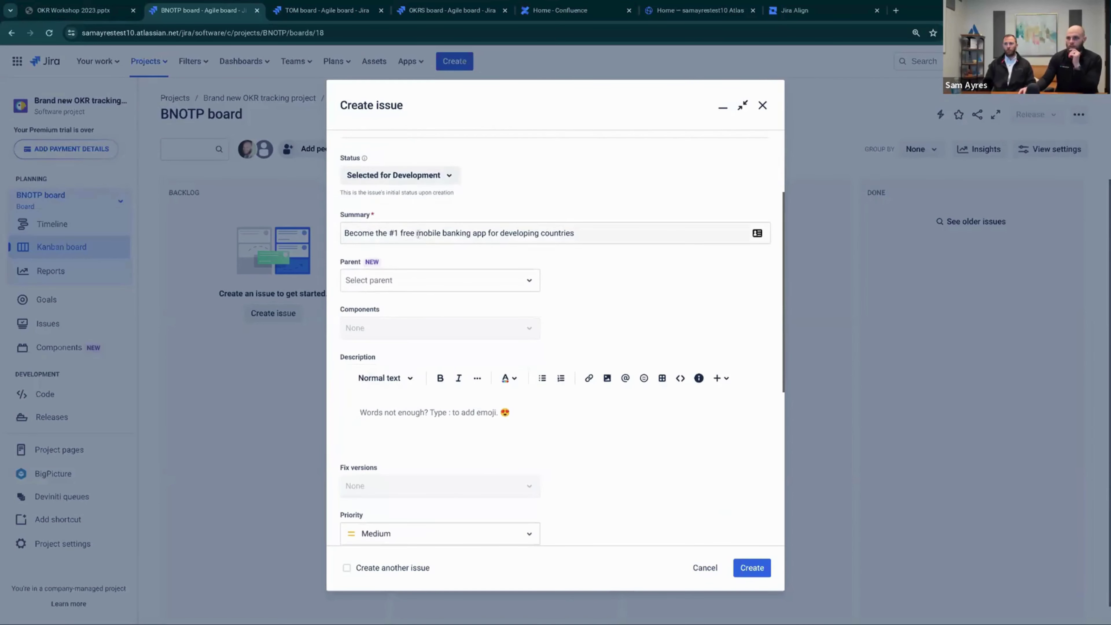
scroll(424, 414, down, 1)
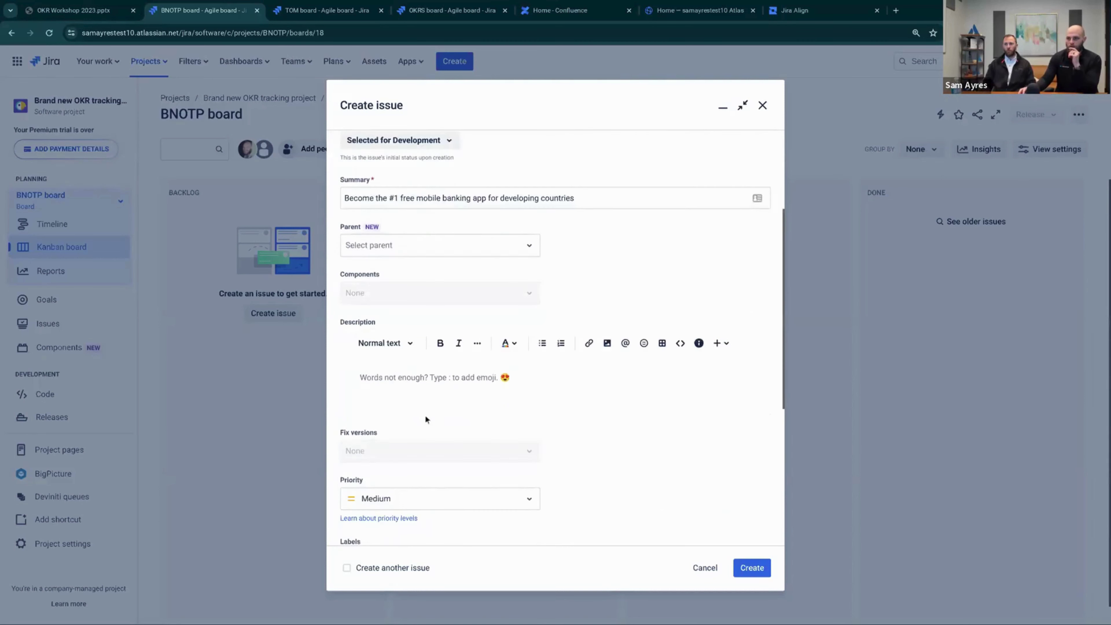
scroll(425, 419, down, 1)
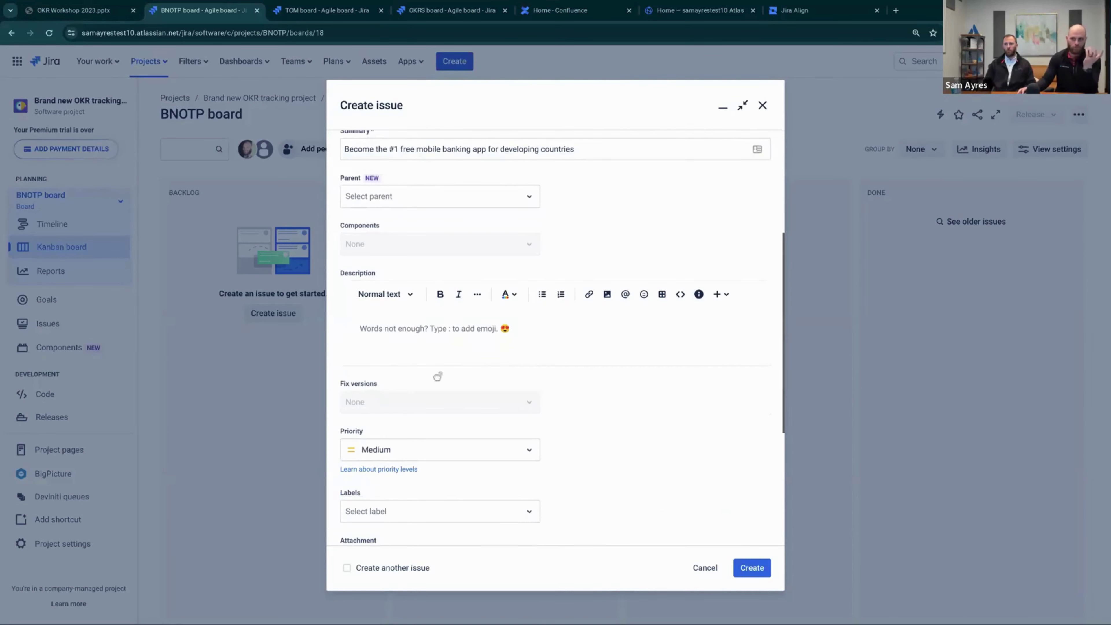
scroll(438, 376, down, 5)
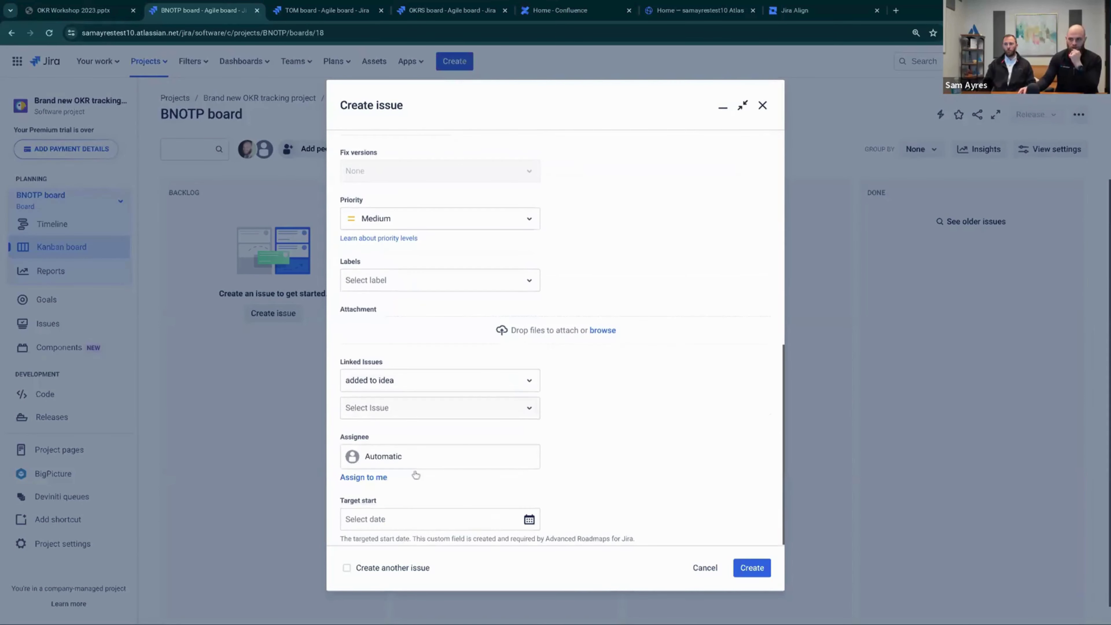
click(371, 477)
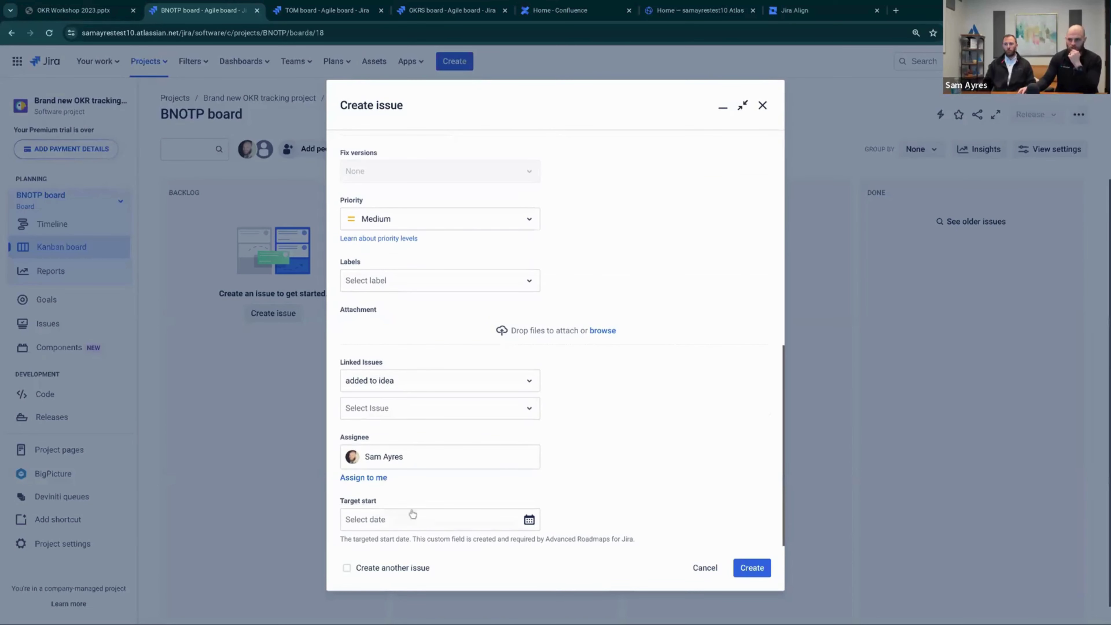
click(473, 517)
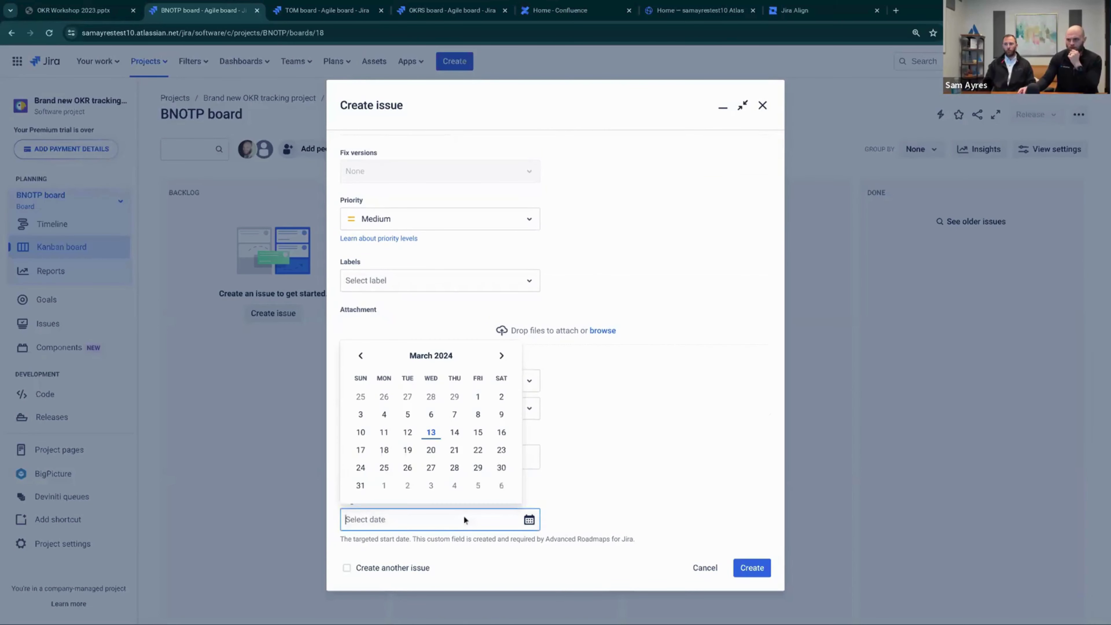
click(464, 515)
click(611, 491)
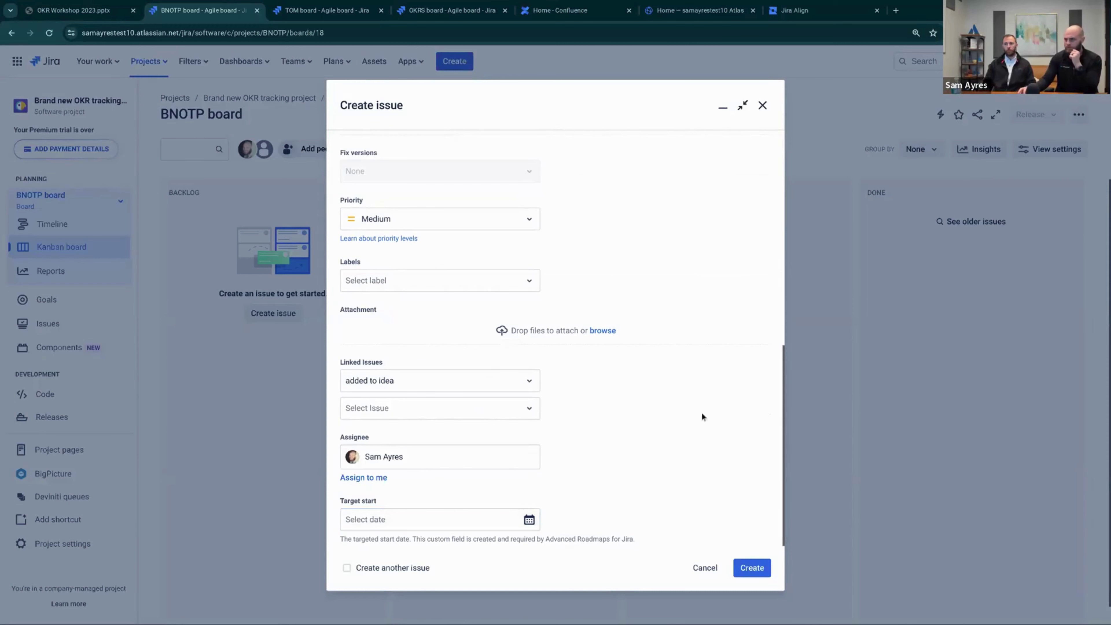
click(752, 568)
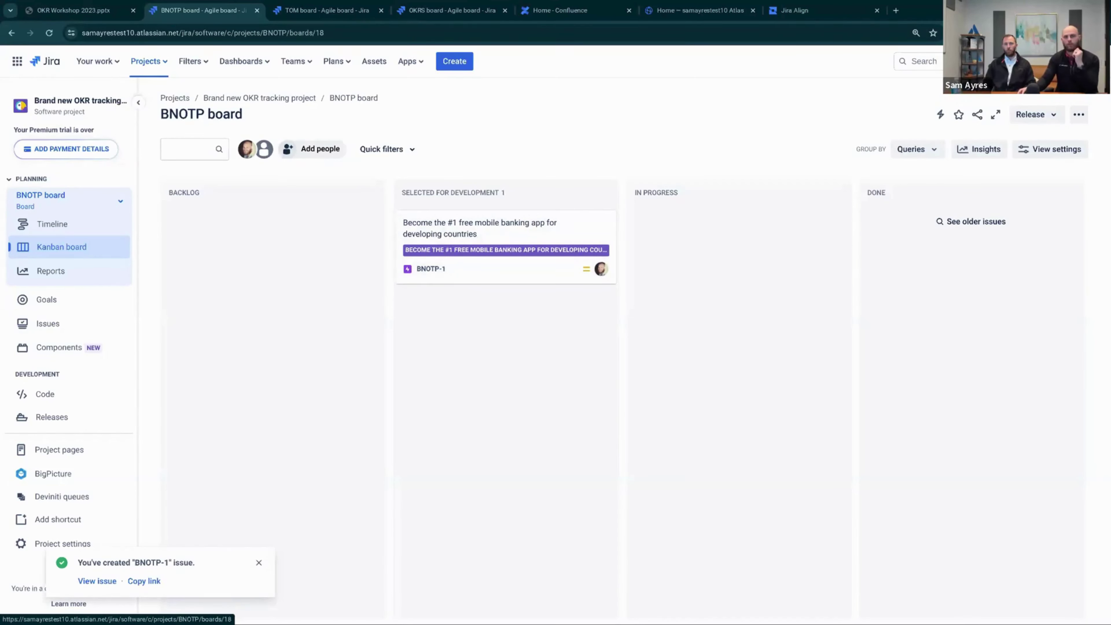
Start a new Task with status Selected for Development
click(449, 65)
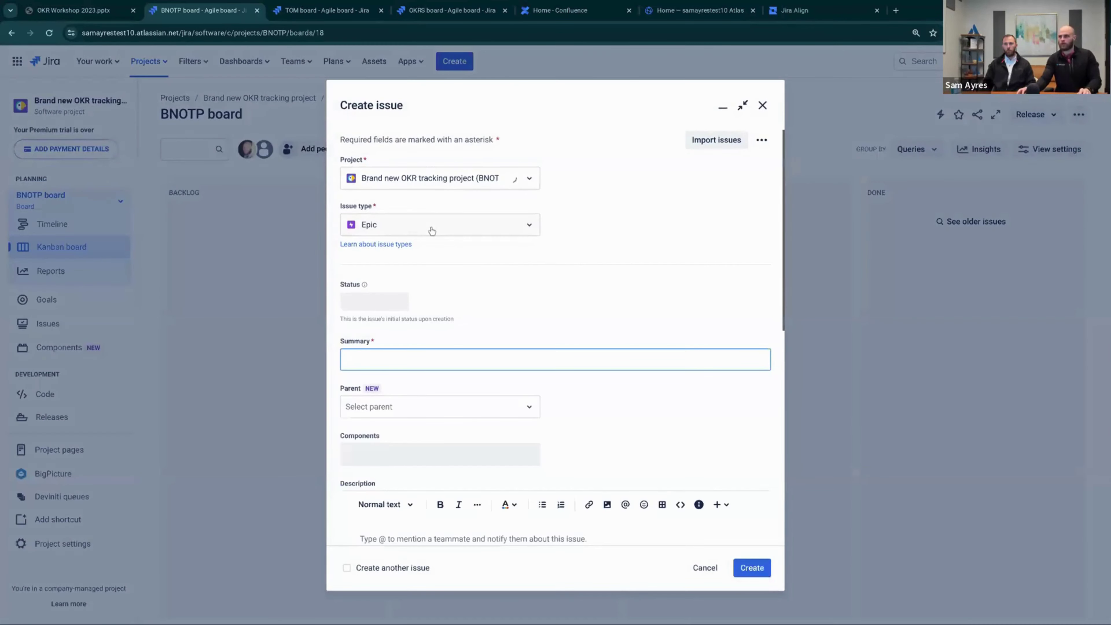
click(391, 225)
click(391, 254)
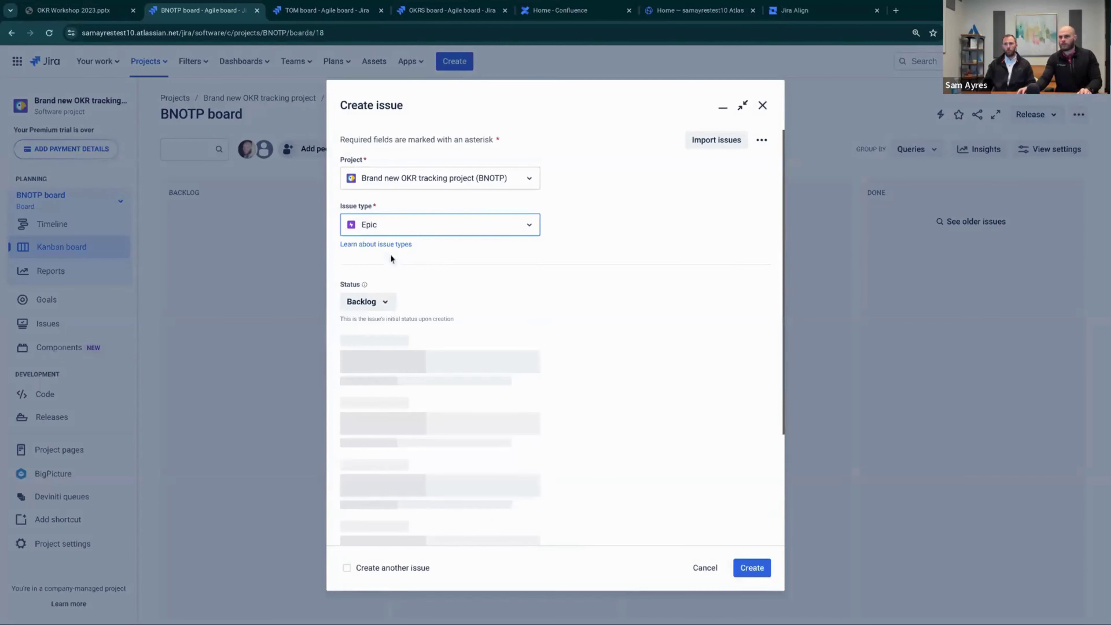
click(378, 302)
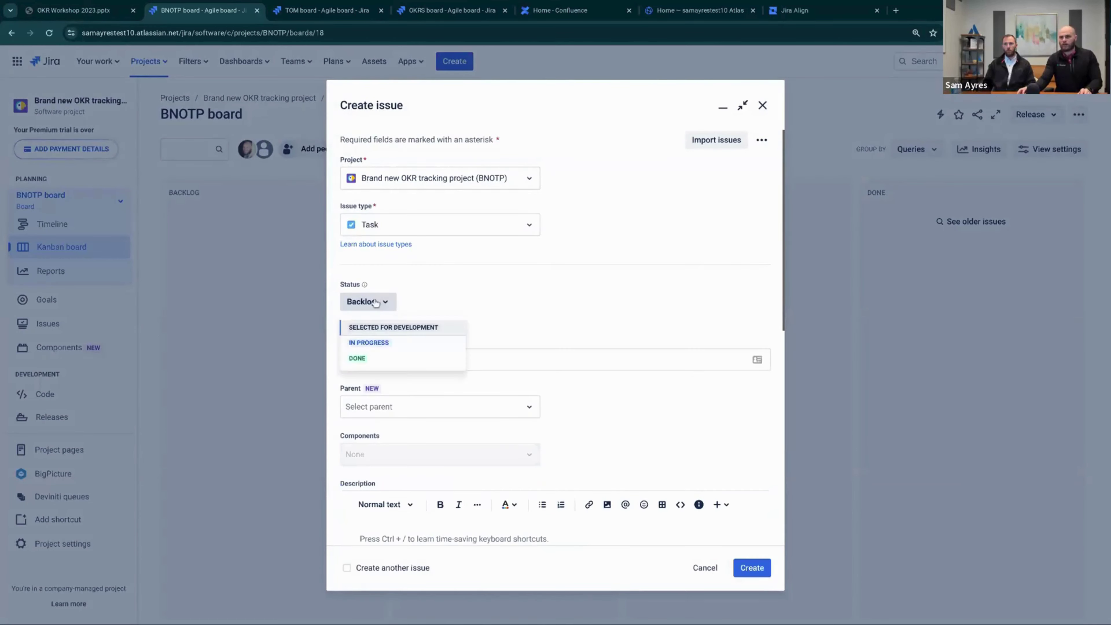
click(375, 329)
Enter the task summary 'Improve weekly sign-ups by 15% by July'
click(374, 356)
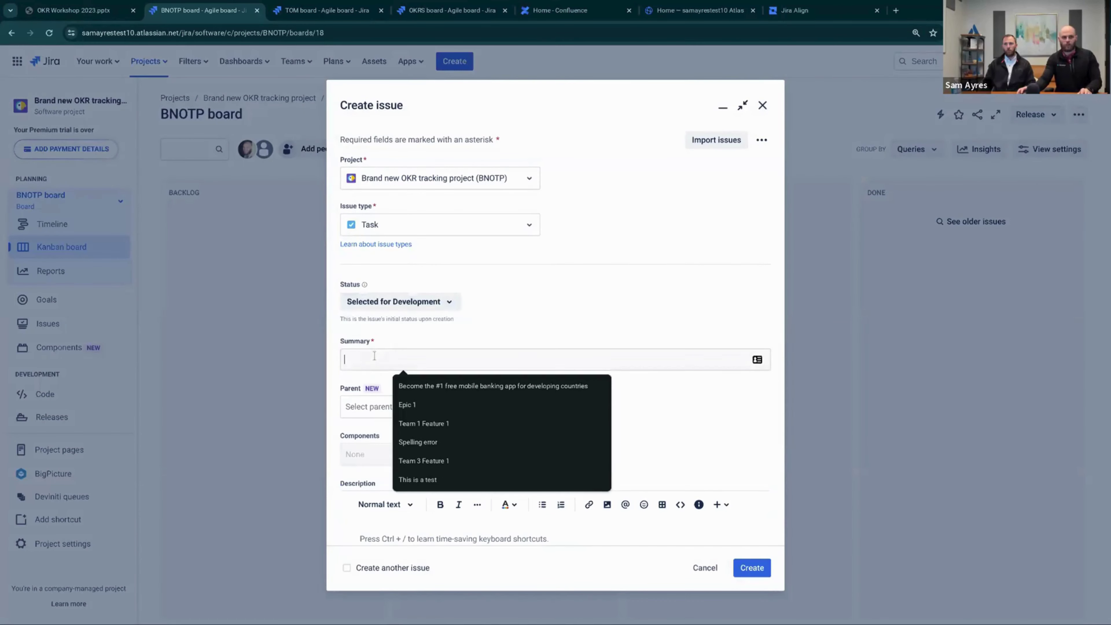
text(Im)
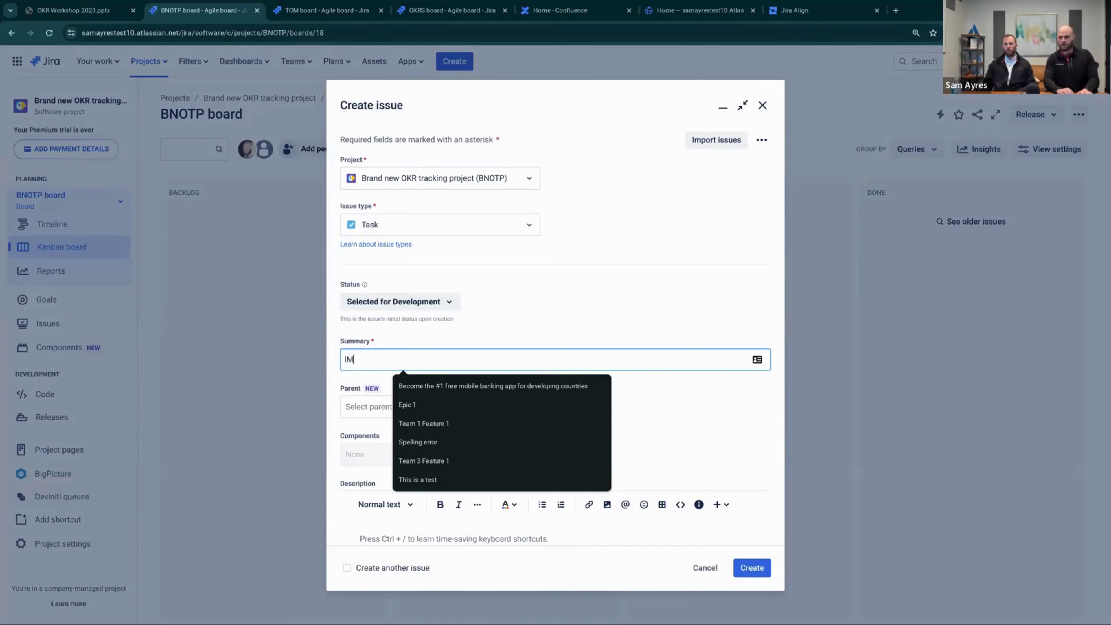
text(rpov)
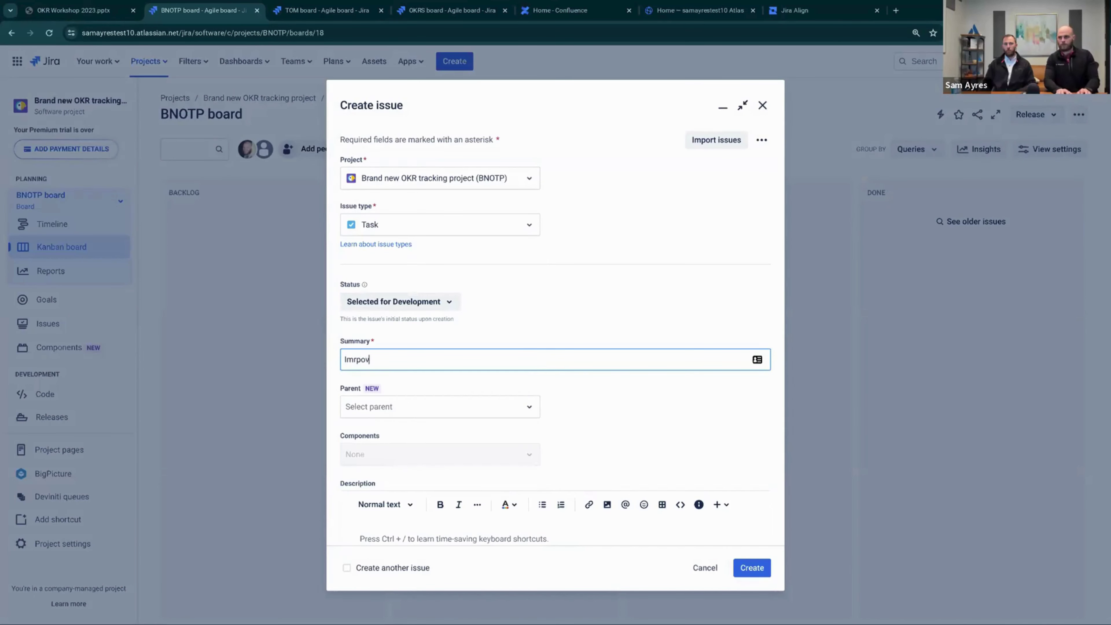
key(BackSpace)
key(BackSpace)
key(BackSpace)
key(BackSpace)
text(prove w)
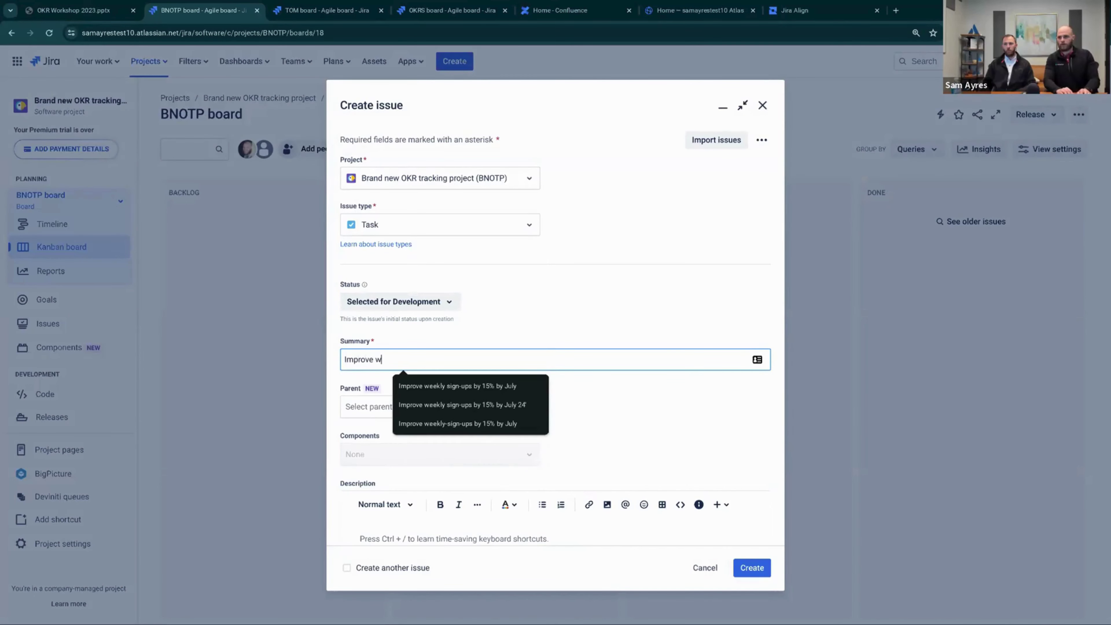
text(eekly sig)
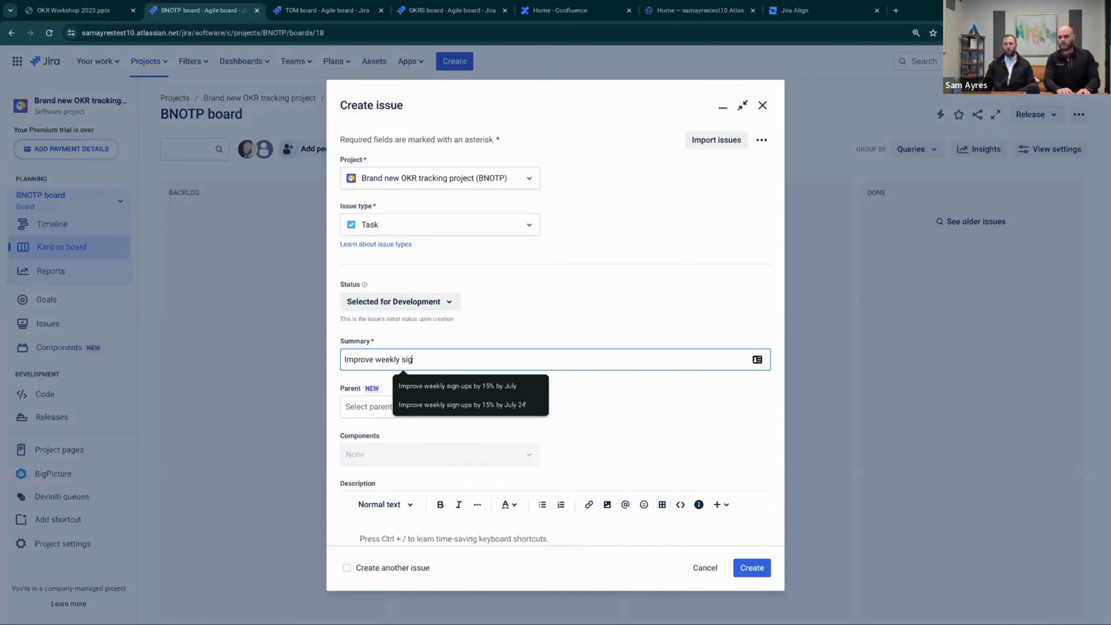
text(n-ups by 15%)
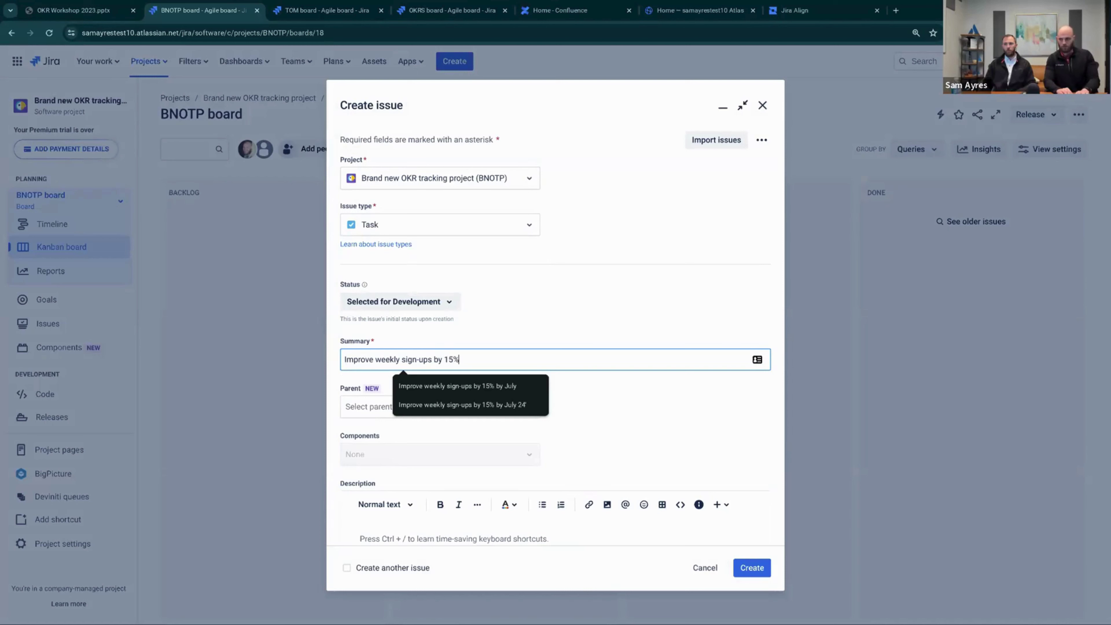
text( by)
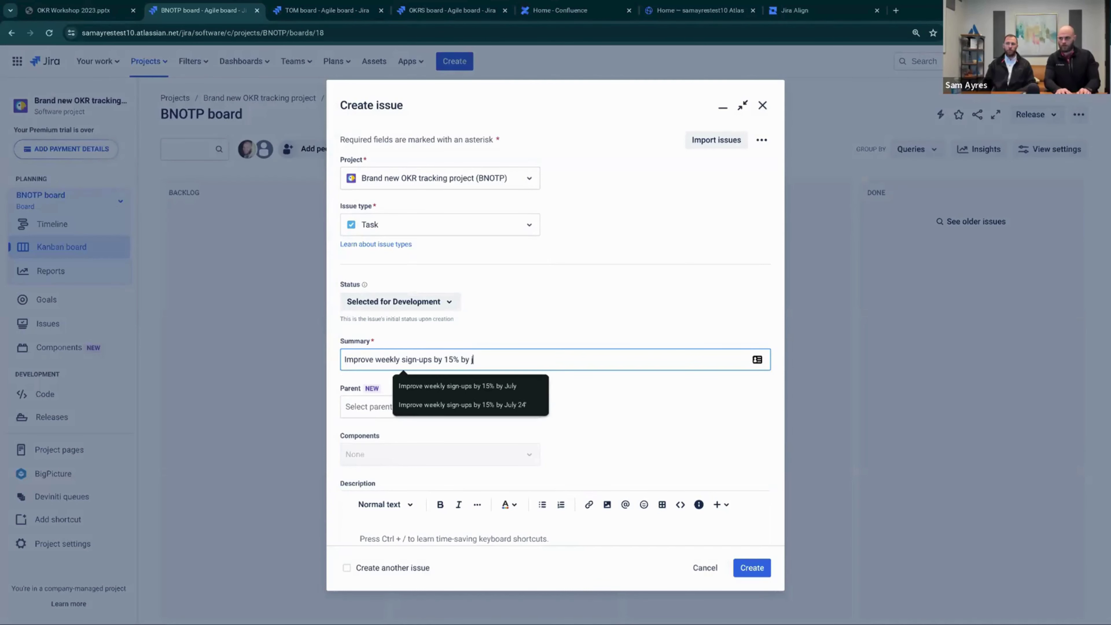
text( July)
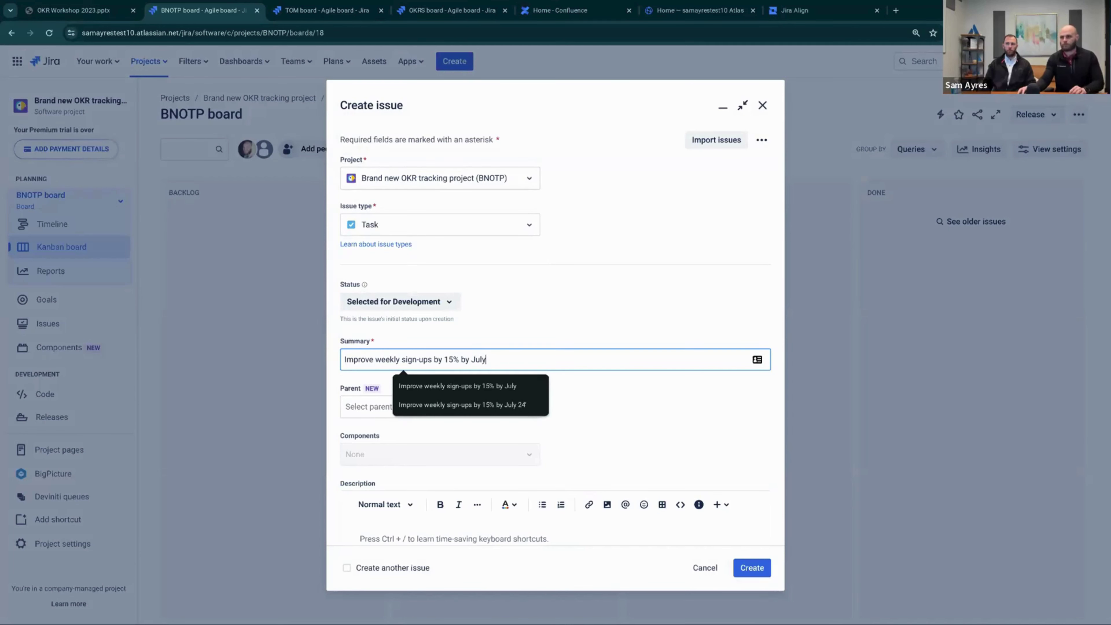
click(639, 407)
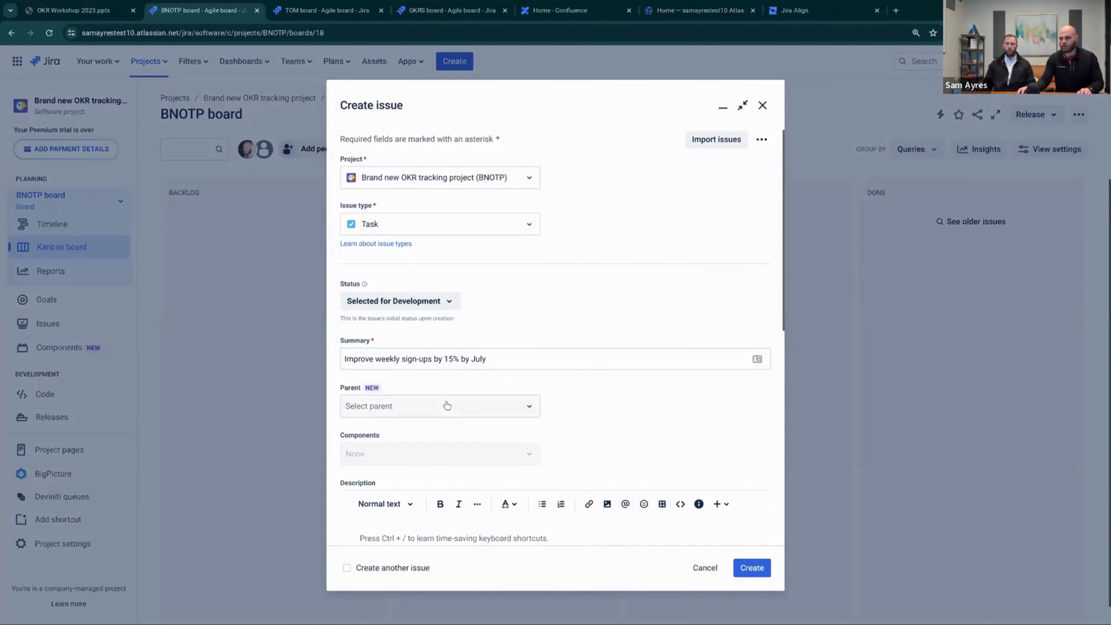
Set BNOTP-1 as the parent and create the task
click(447, 405)
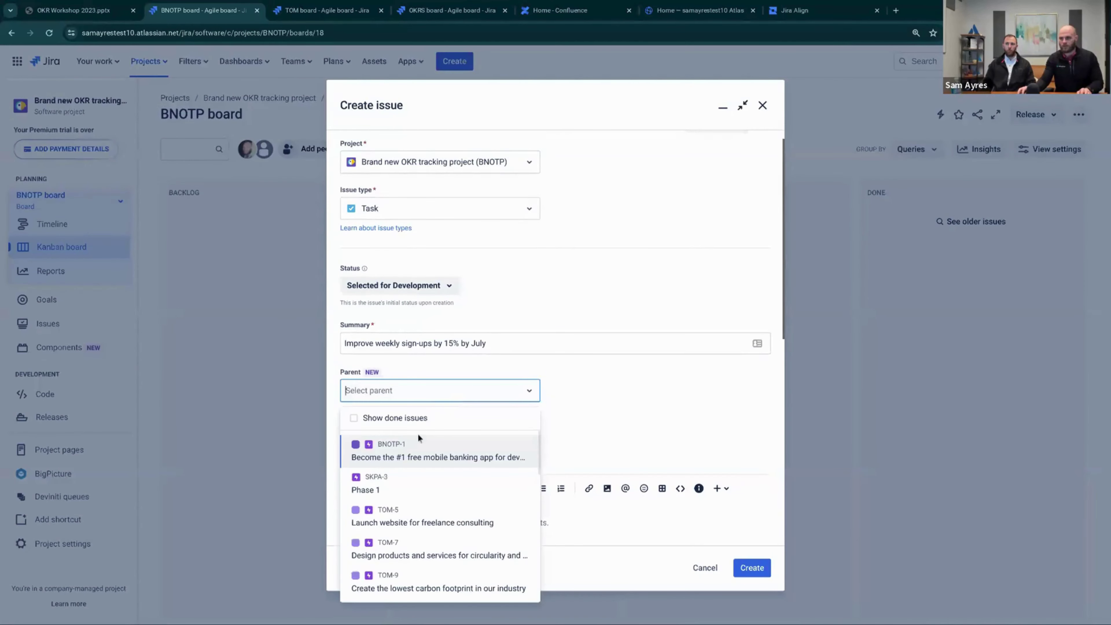
click(439, 453)
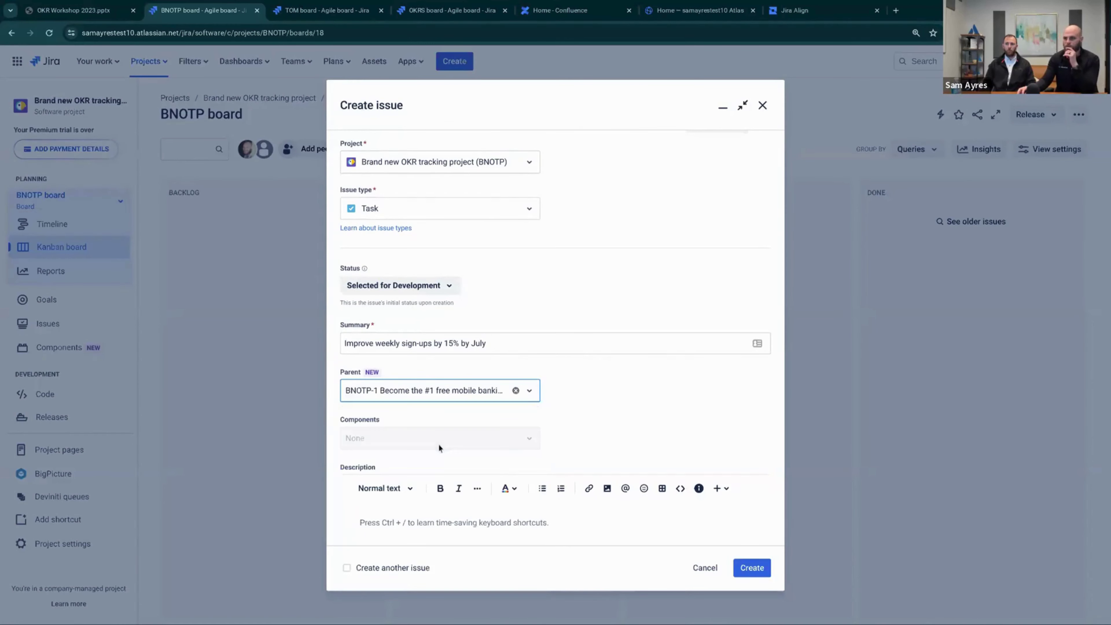
scroll(709, 462, down, 1)
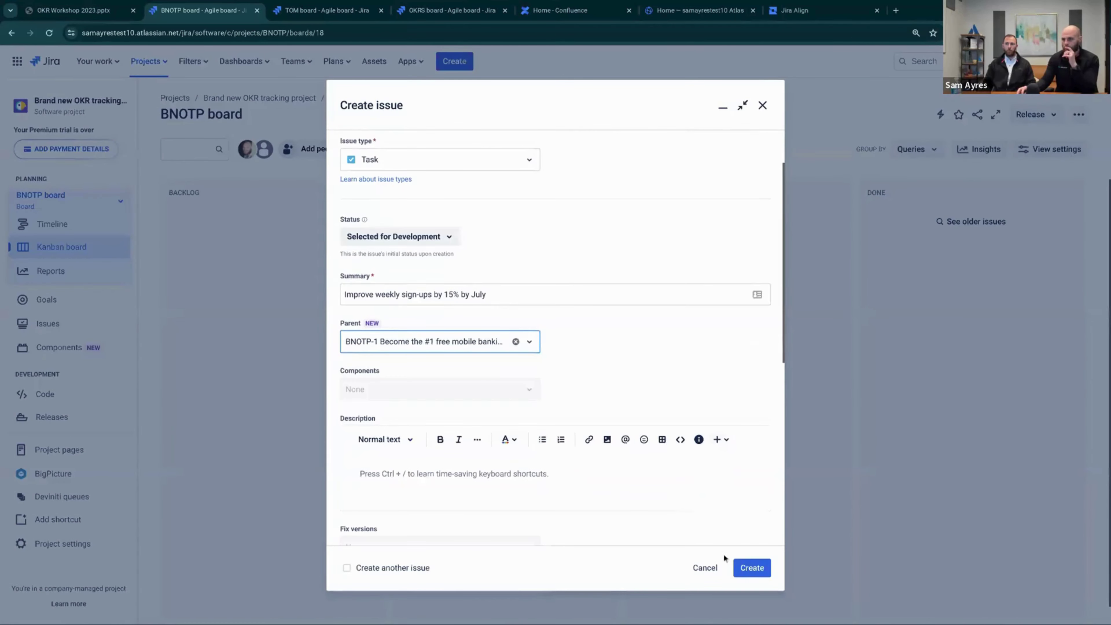
click(749, 567)
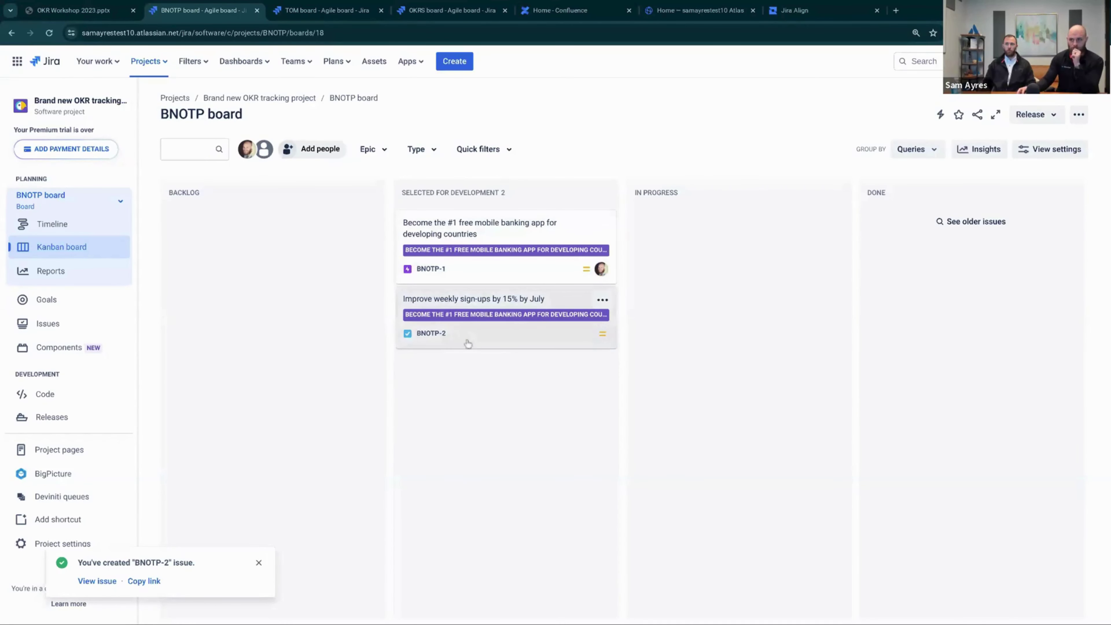
Add the [O] tag to the BNOTP-1 epic's title
click(514, 235)
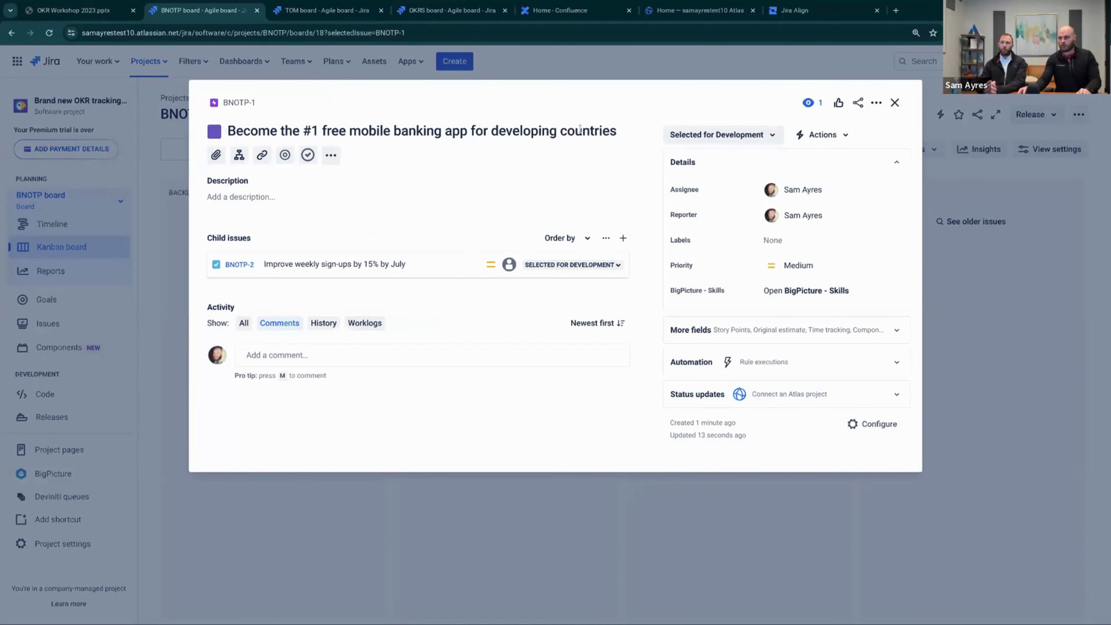
click(618, 135)
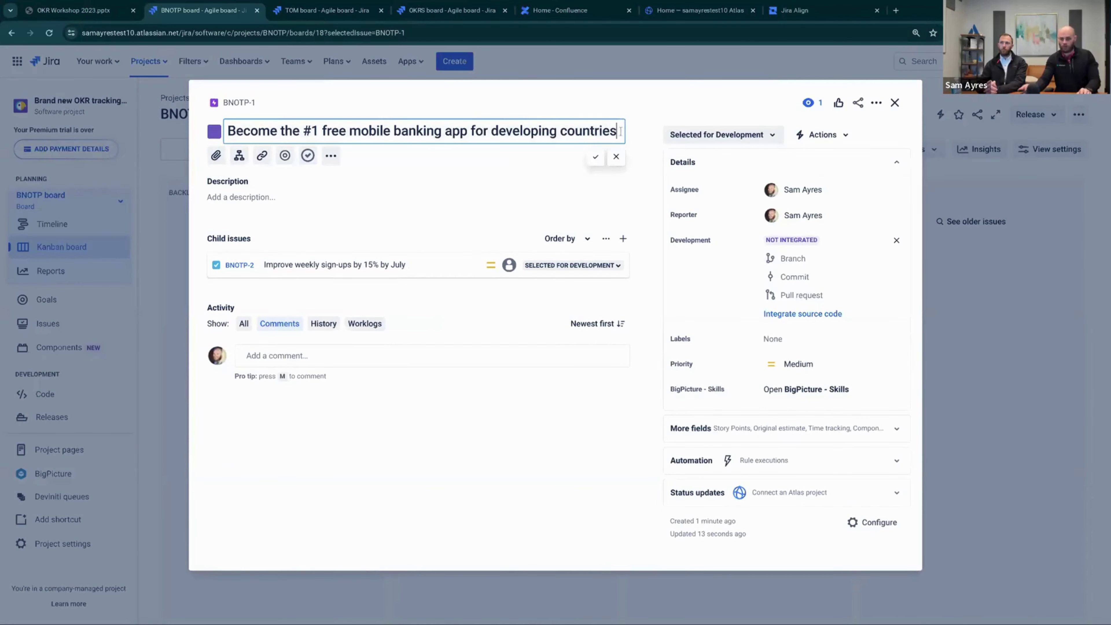
text({)
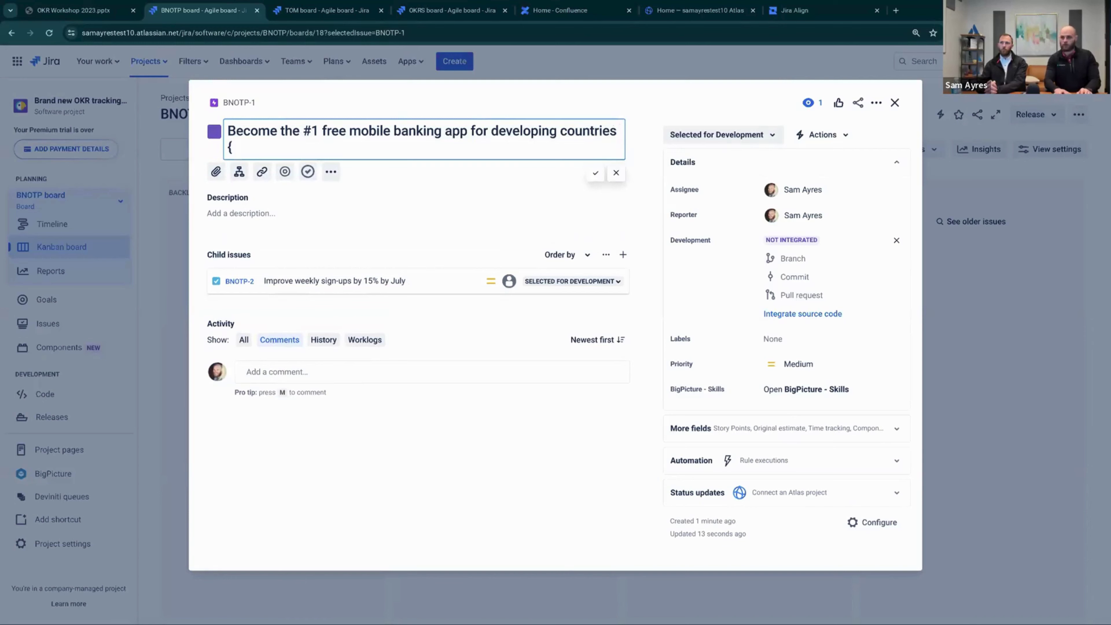
key(BackSpace)
text([O])
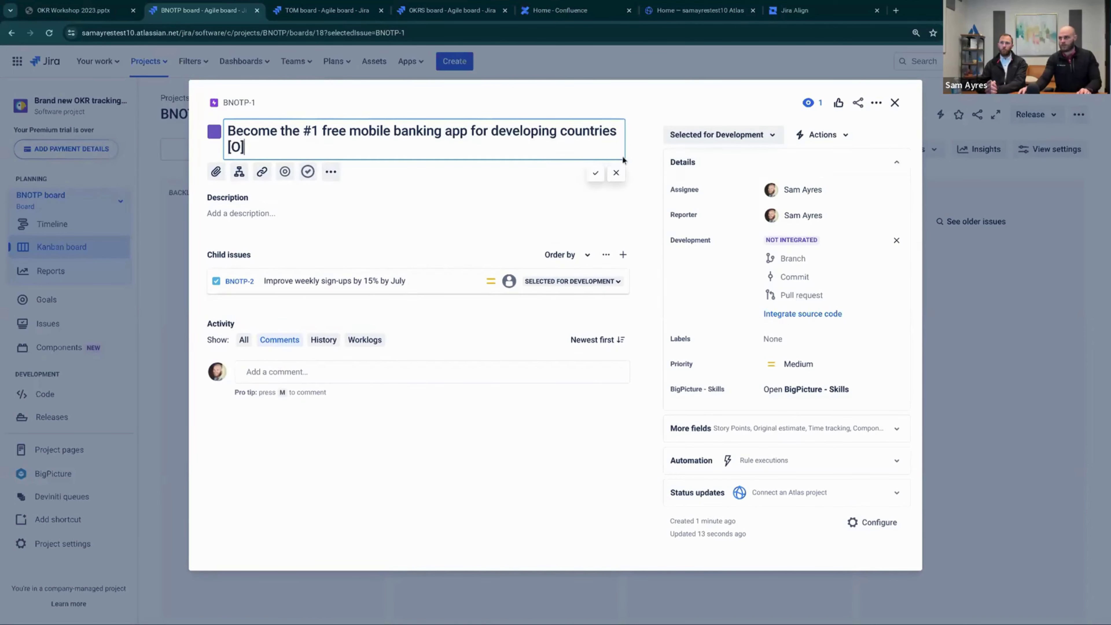
click(596, 173)
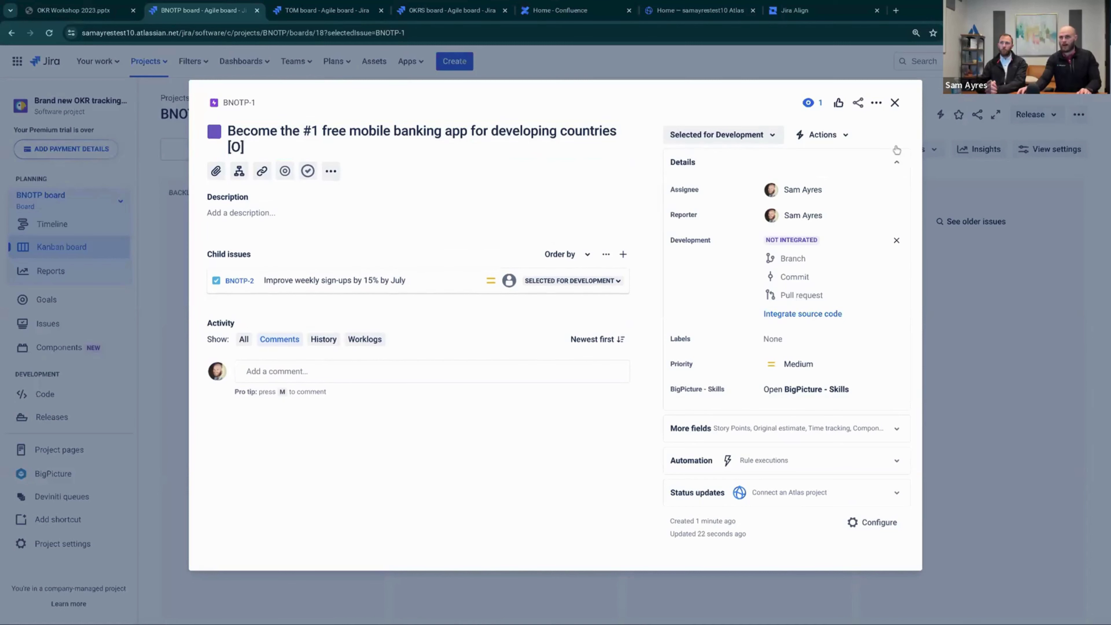
Add the [KR] tag to the BNOTP-2 task's title and return to the Kanban board
click(236, 282)
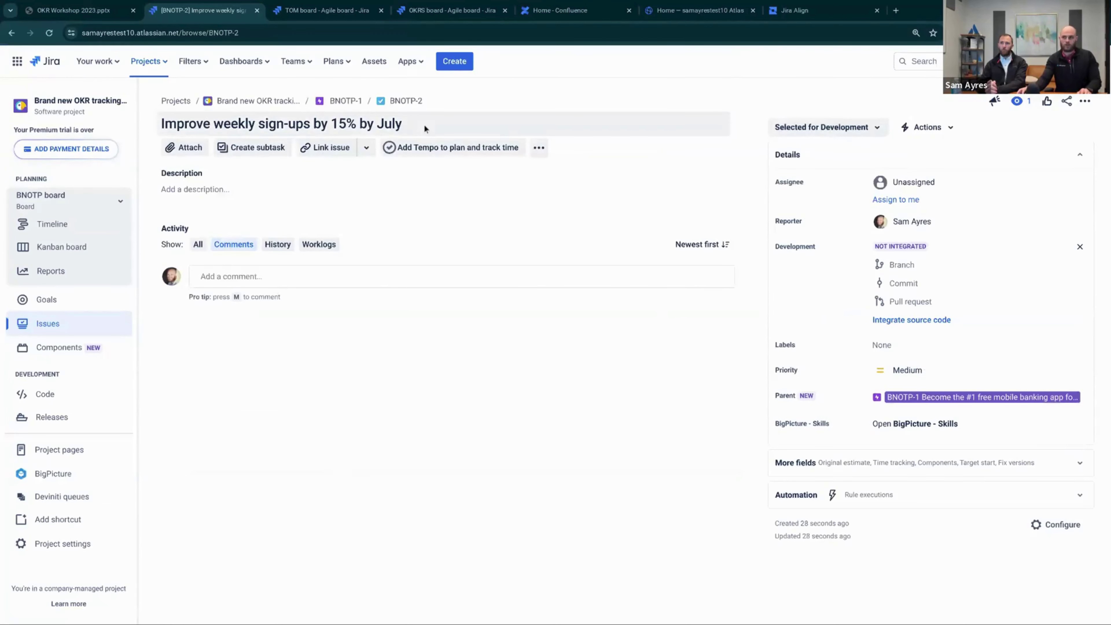
click(424, 125)
text([)
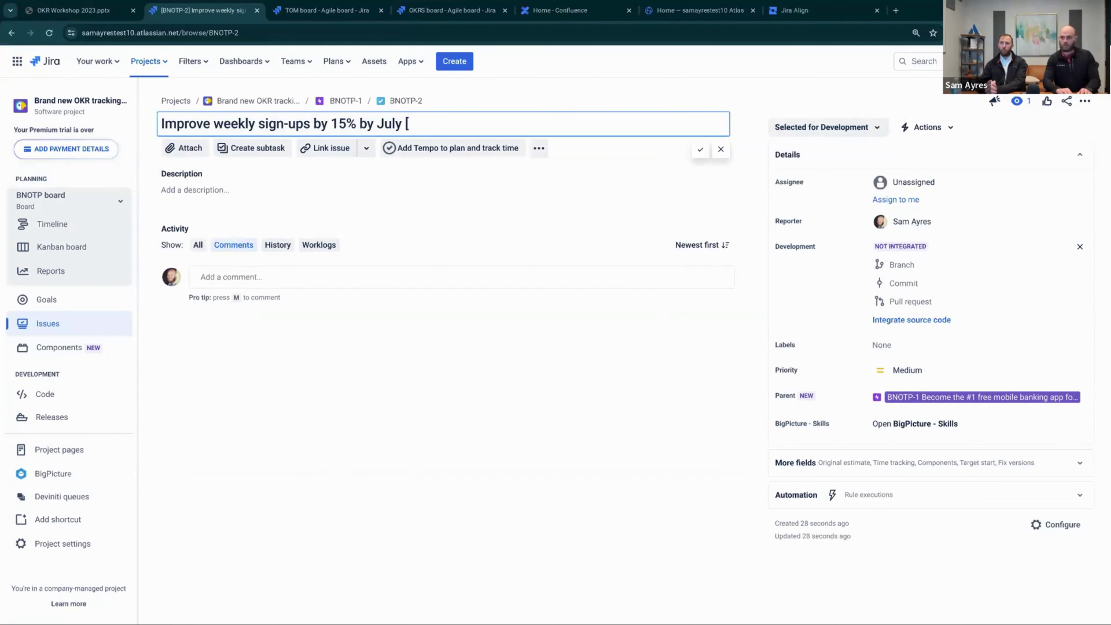
text(KR])
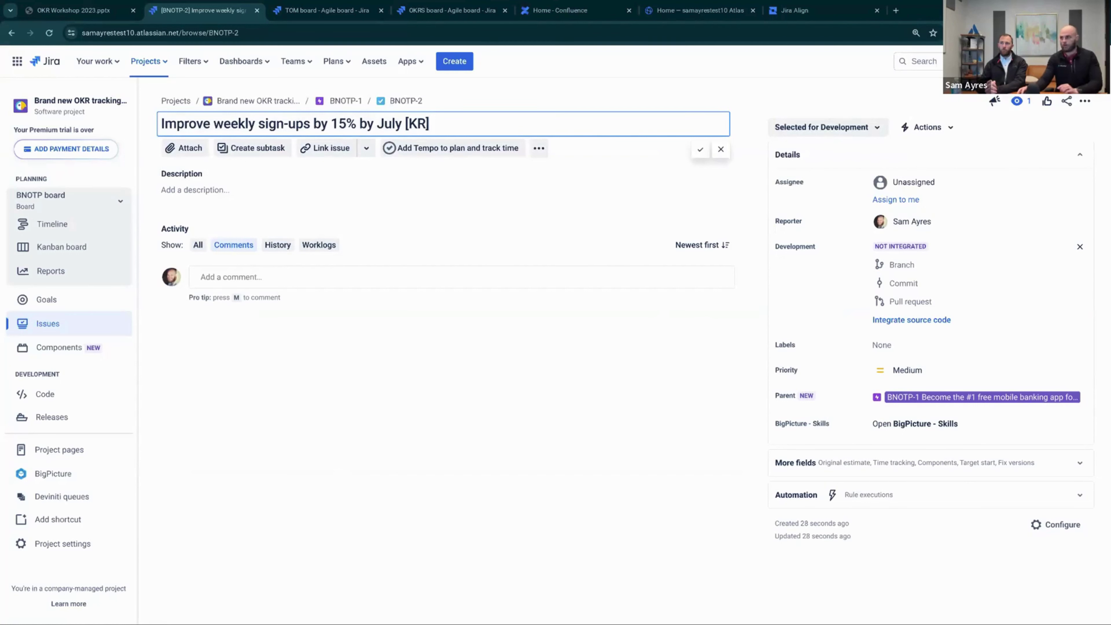
click(700, 150)
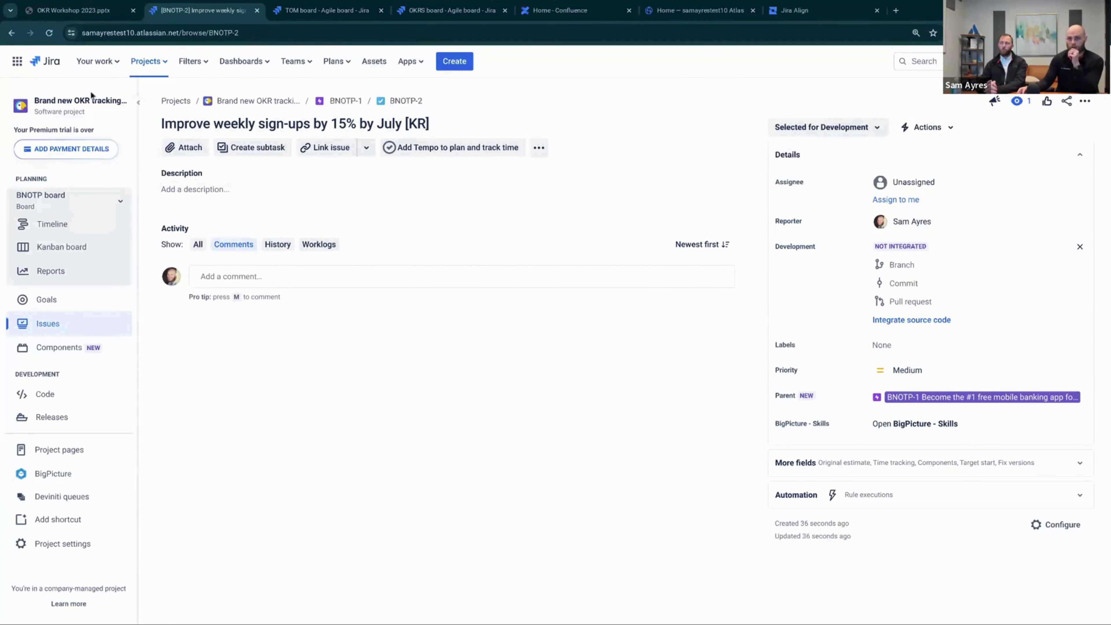
click(48, 249)
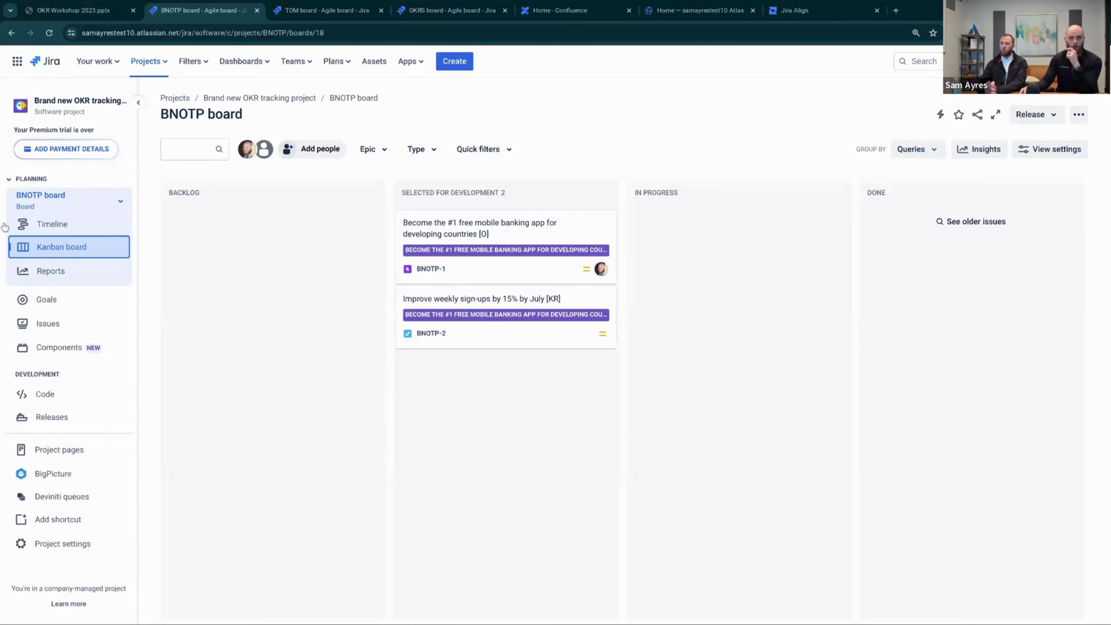
Open the board's column configuration settings
click(1082, 112)
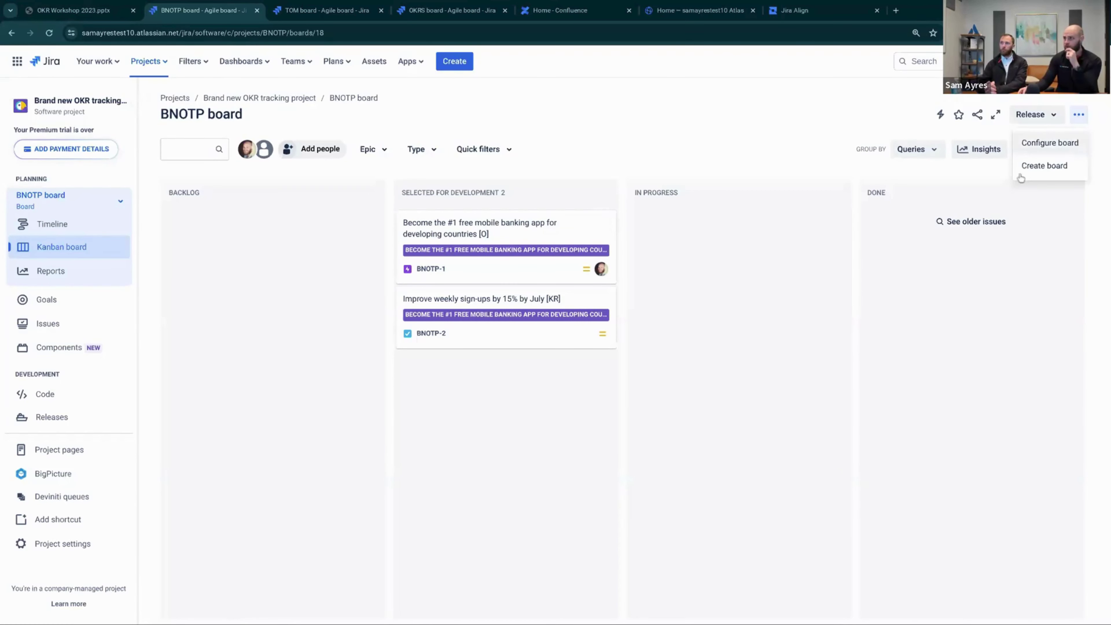
click(1049, 144)
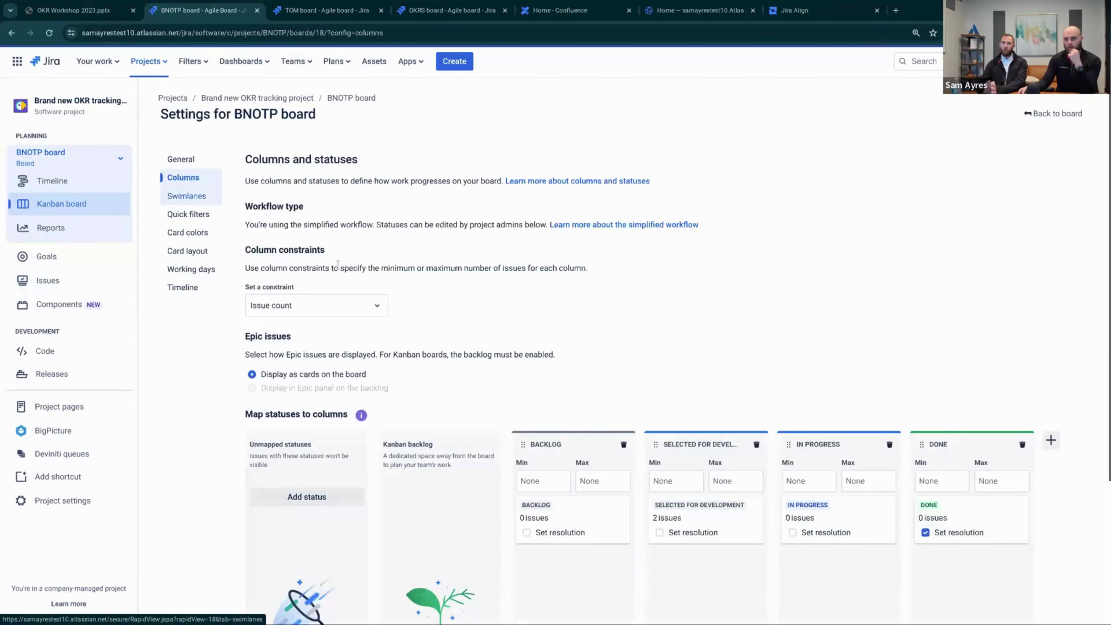
scroll(603, 438, down, 1)
scroll(585, 467, down, 1)
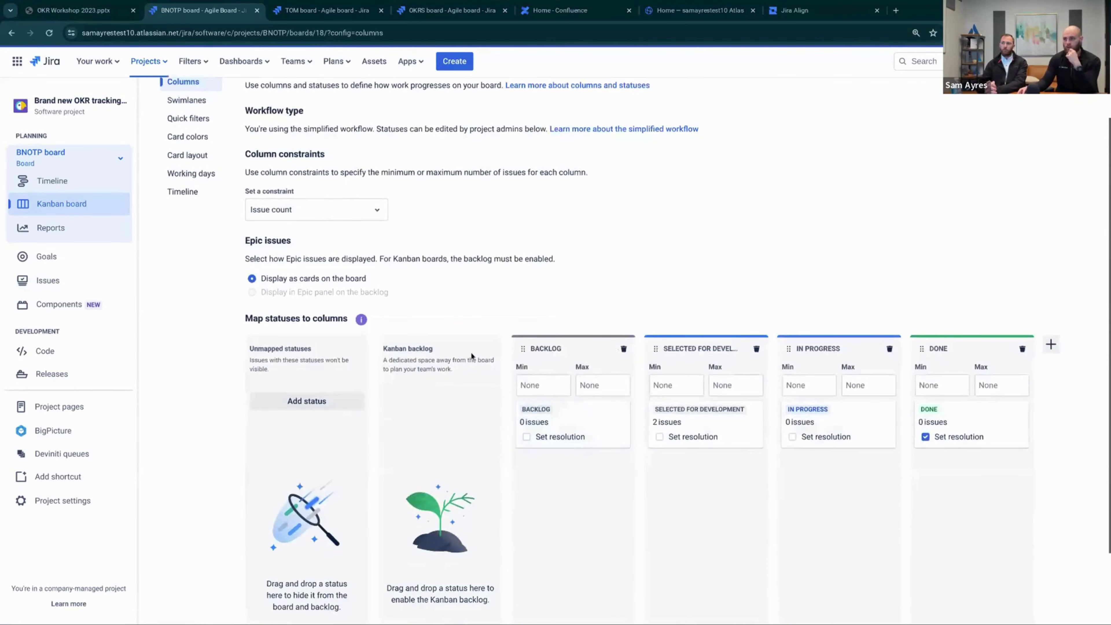
scroll(432, 469, down, 1)
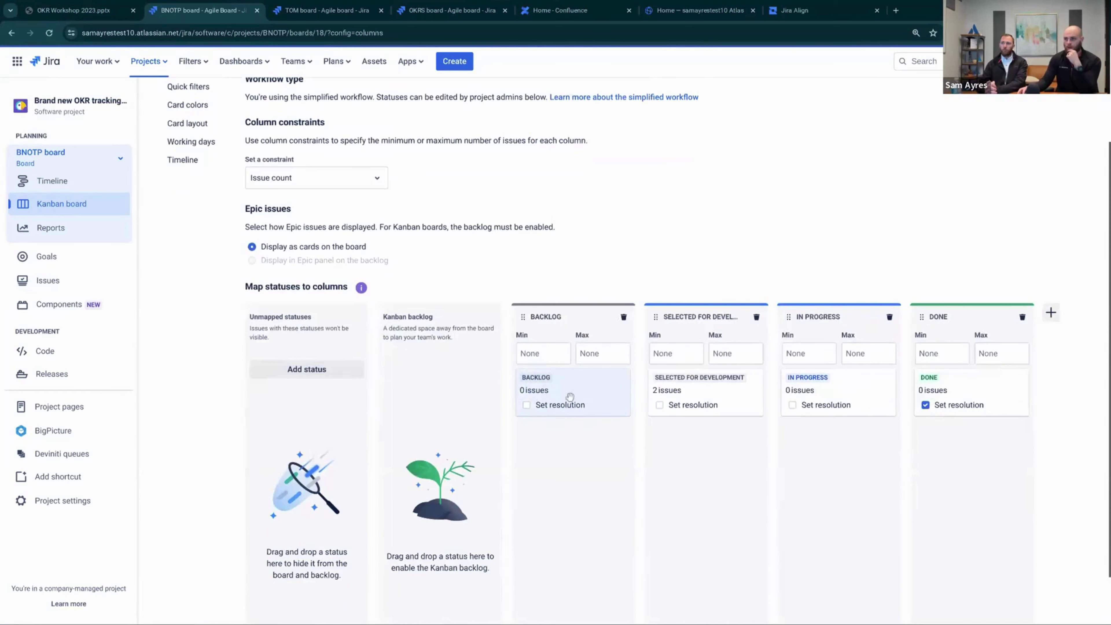
drag(569, 397, 439, 464)
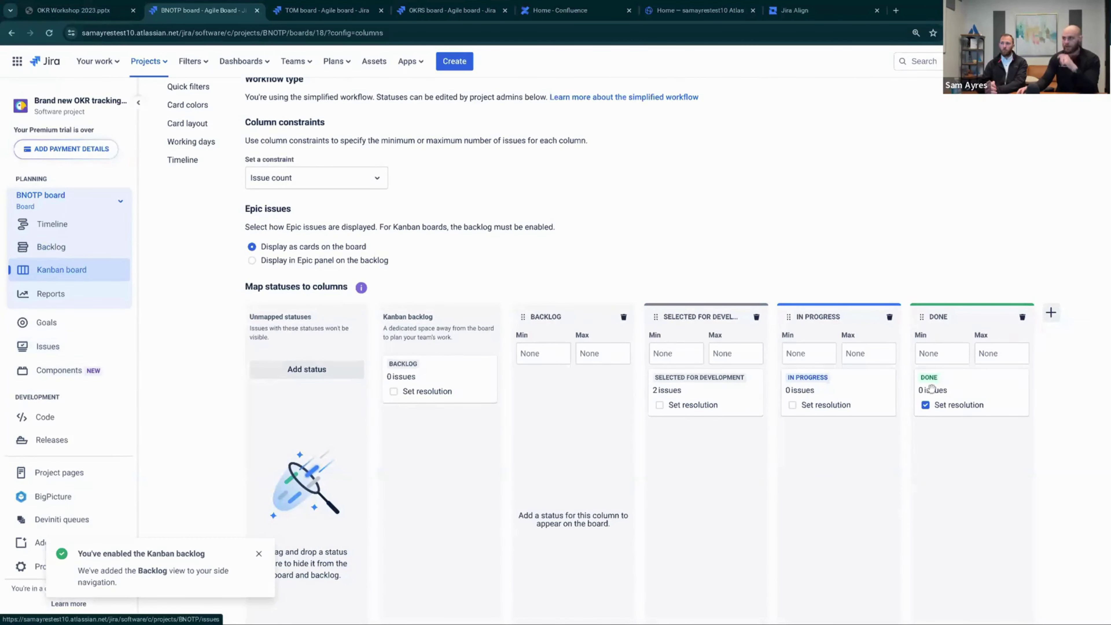
Add a Pending column at the start of the board and delete the Backlog column
click(1052, 314)
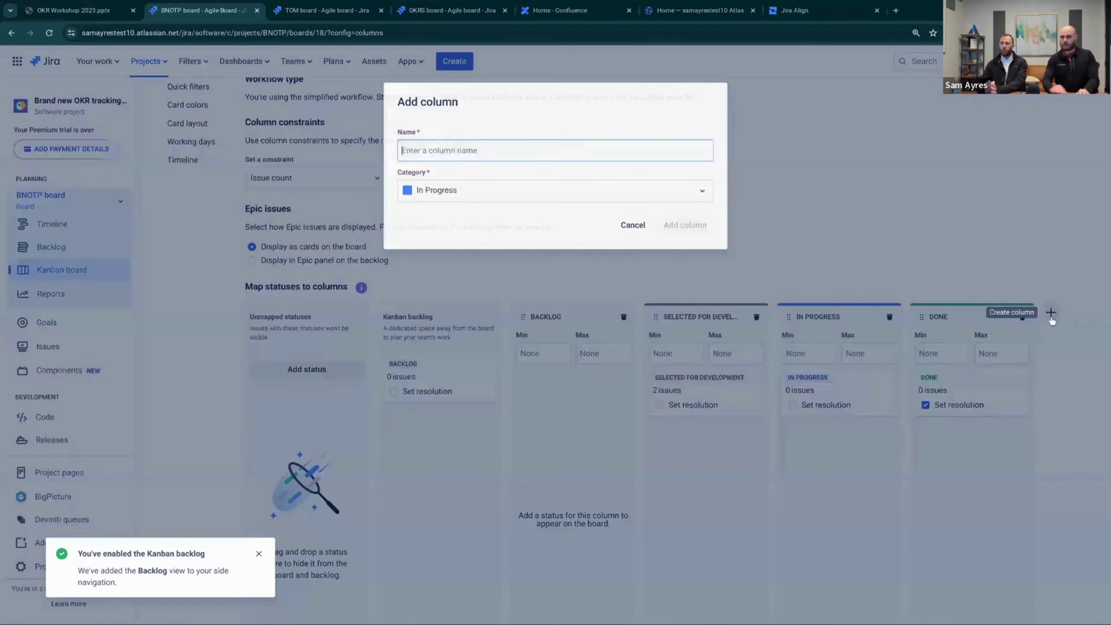
text(Pending)
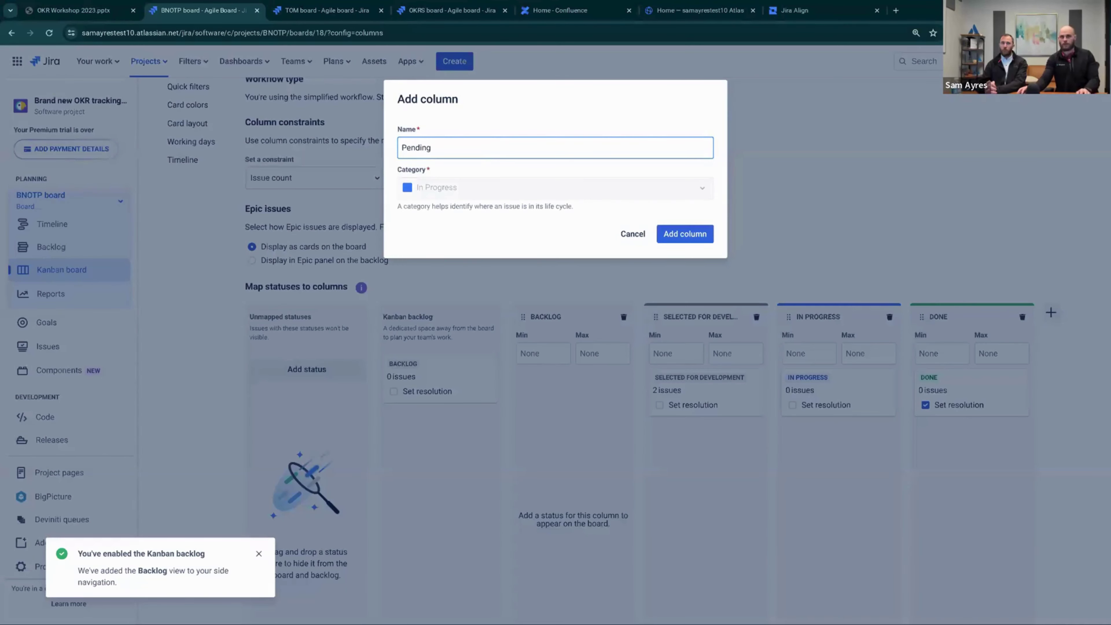
click(696, 233)
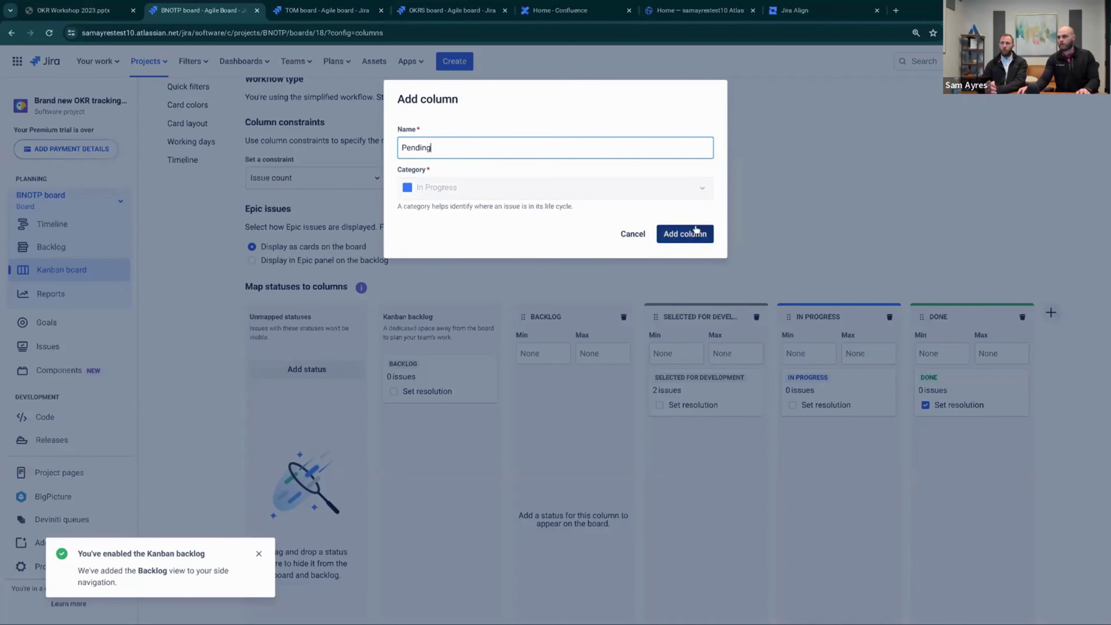
drag(921, 319, 652, 308)
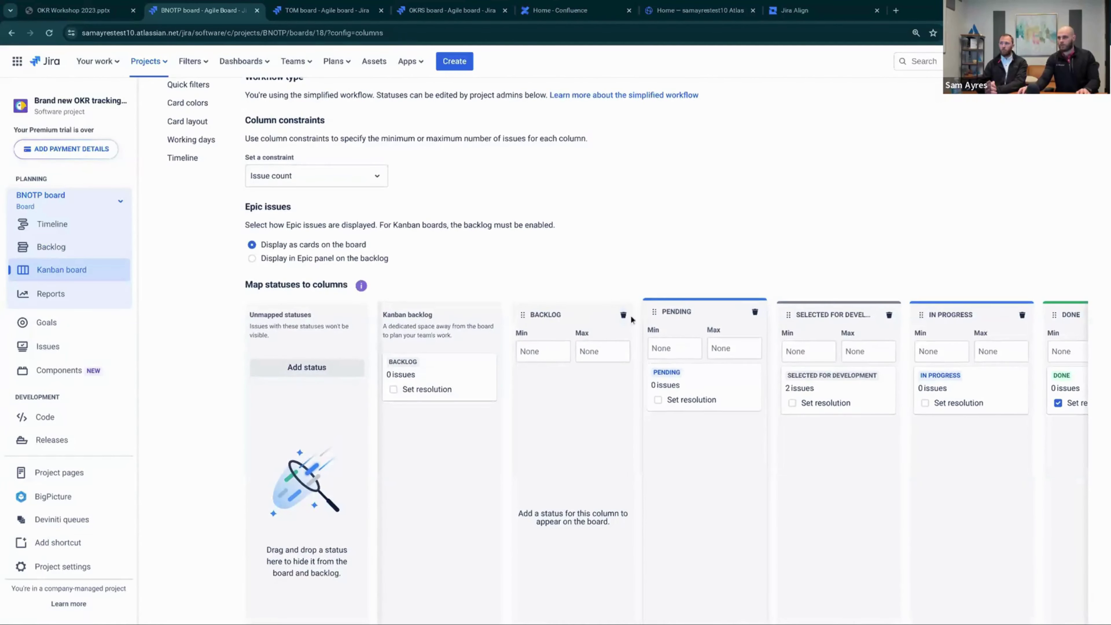
click(623, 315)
click(684, 199)
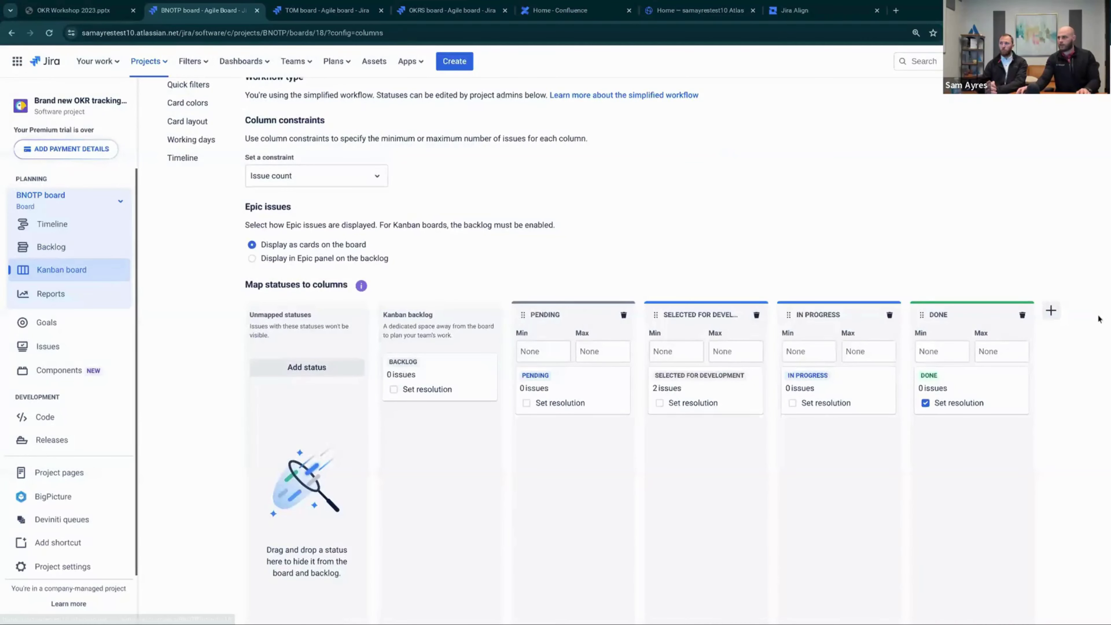
Add an On Track column placed right after Pending
click(1052, 312)
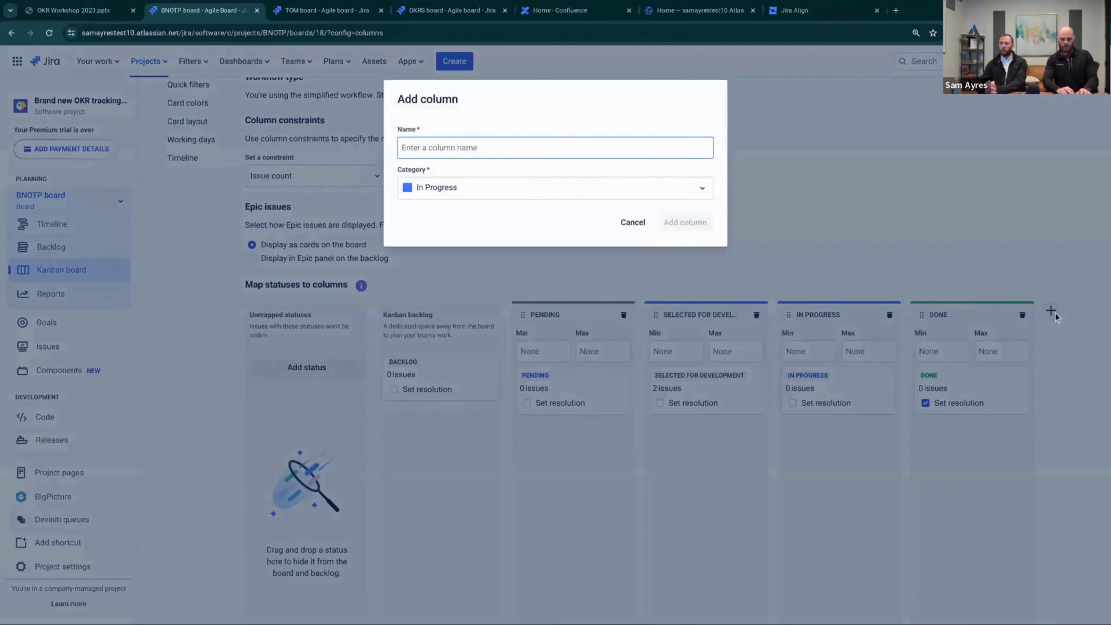
text(on t)
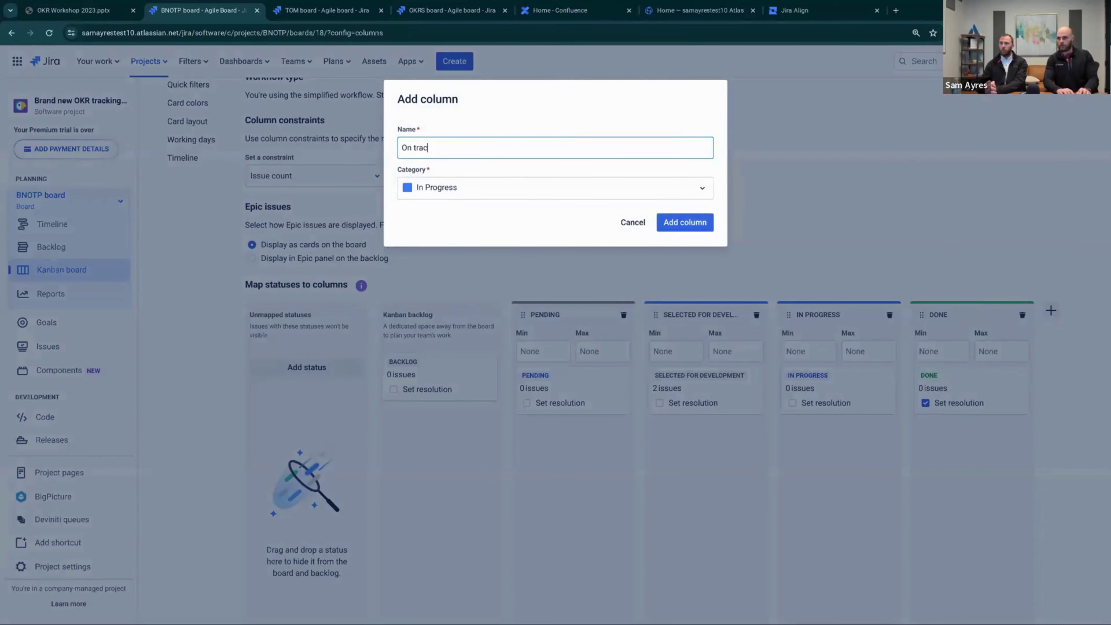
text(rac)
key(BackSpace)
text(ack)
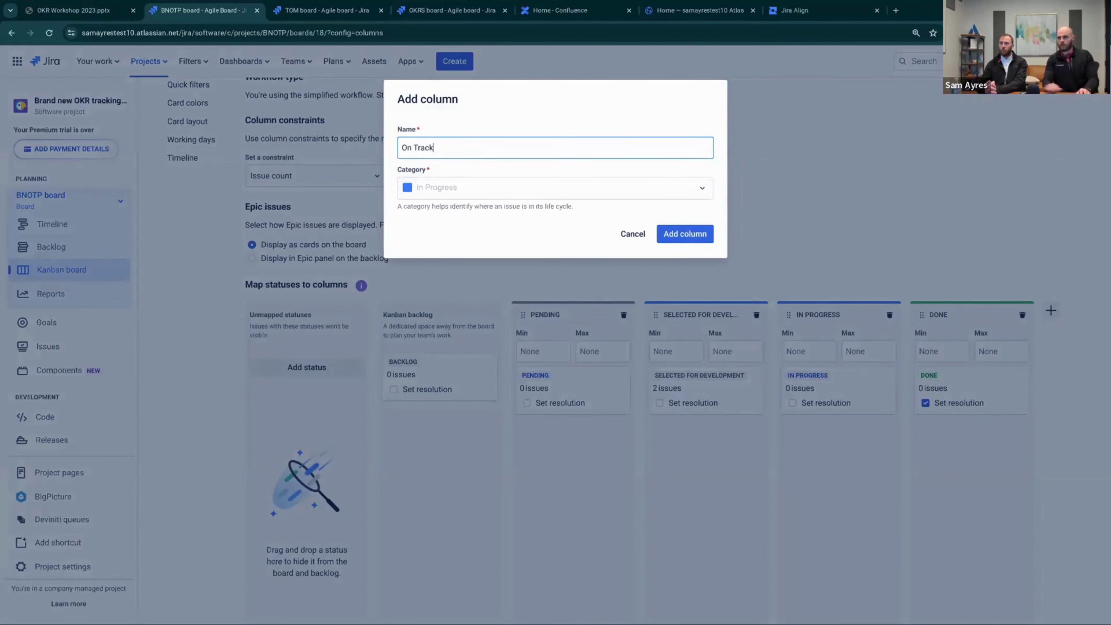
click(682, 234)
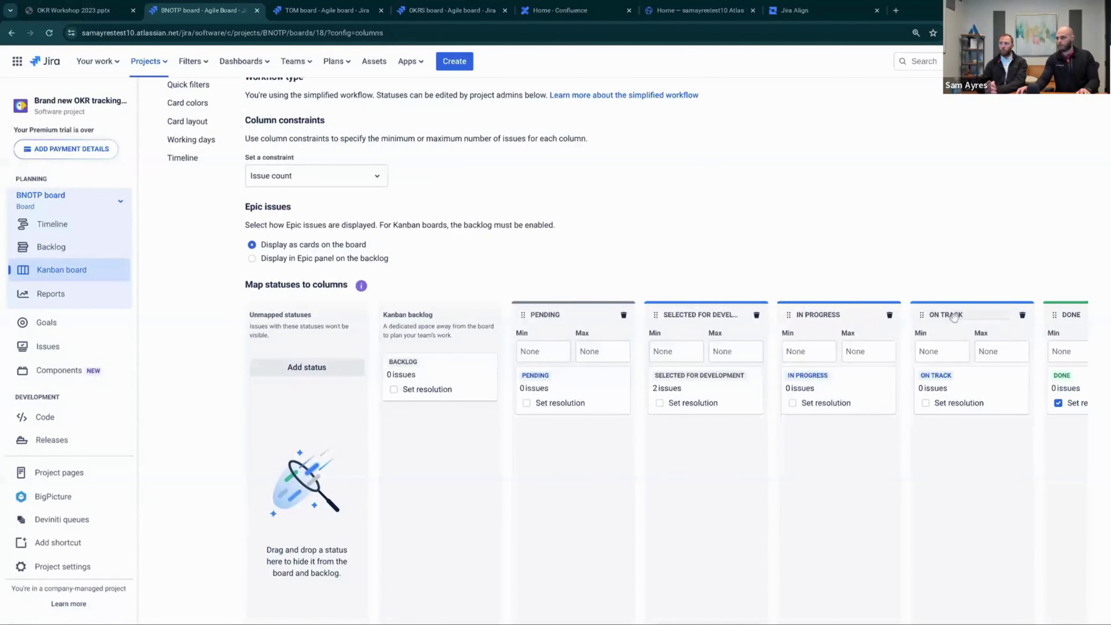
drag(919, 319, 652, 289)
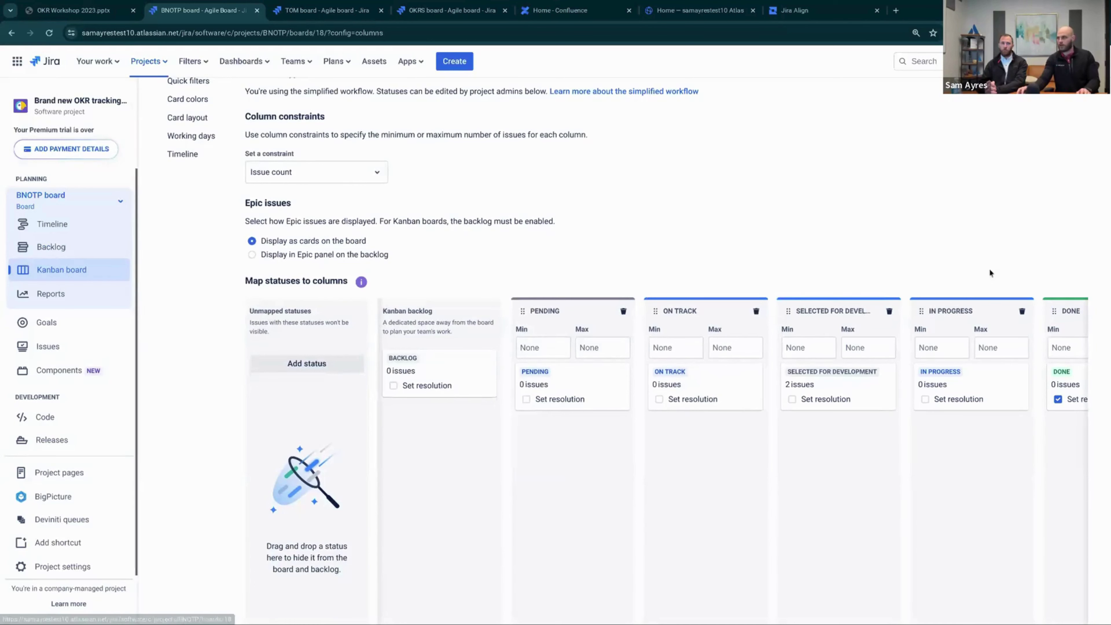
scroll(503, 477, down, 2)
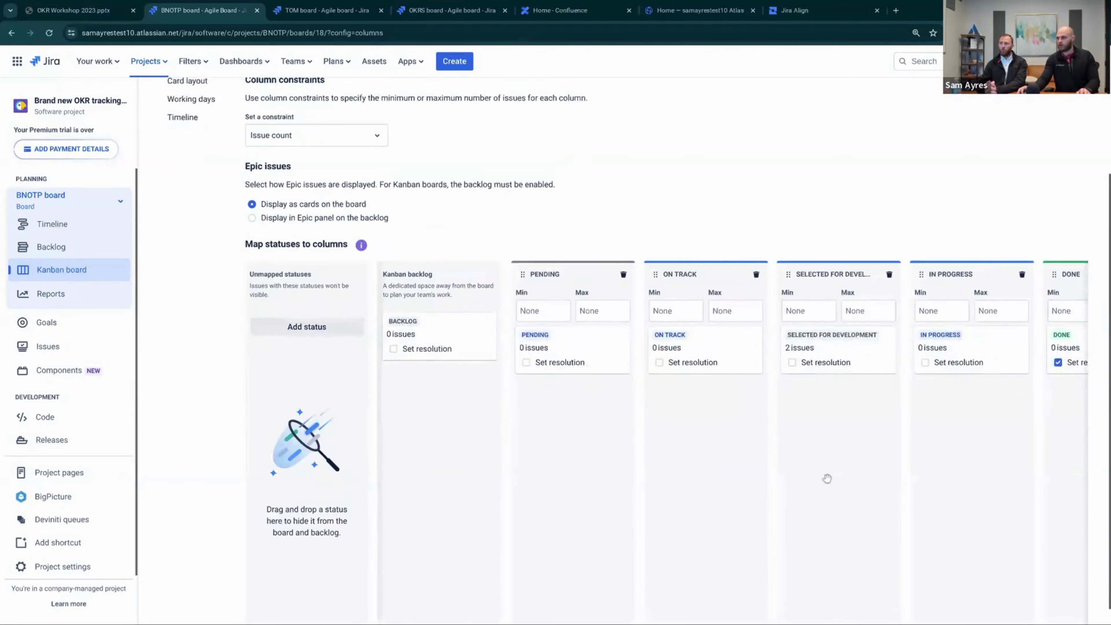
drag(733, 618, 937, 618)
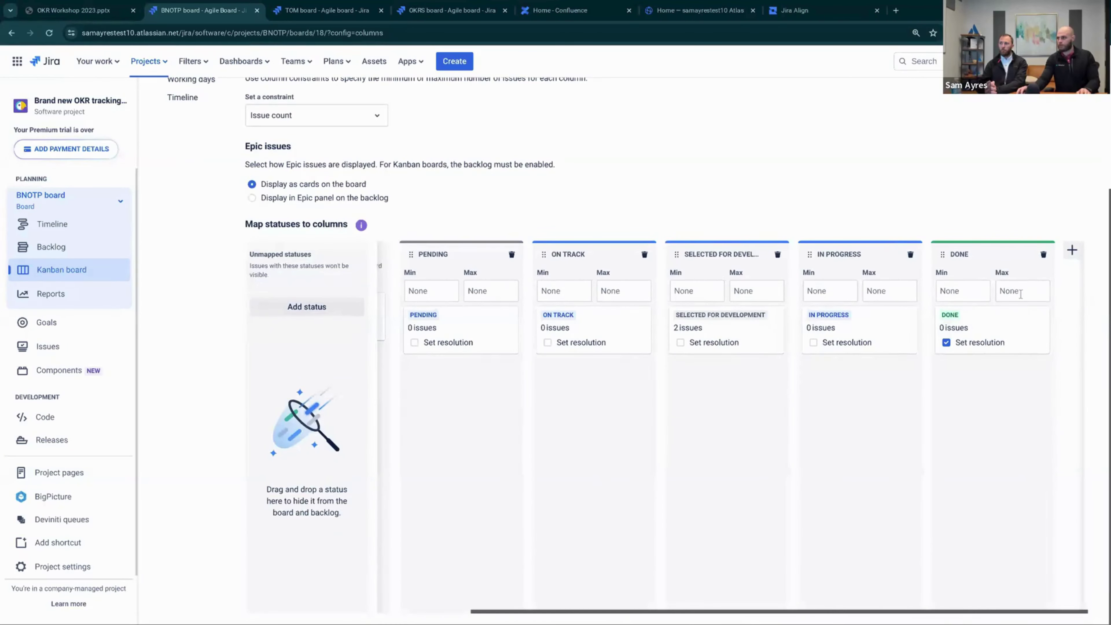
Add an At Risk column placed right after On Track
click(1072, 251)
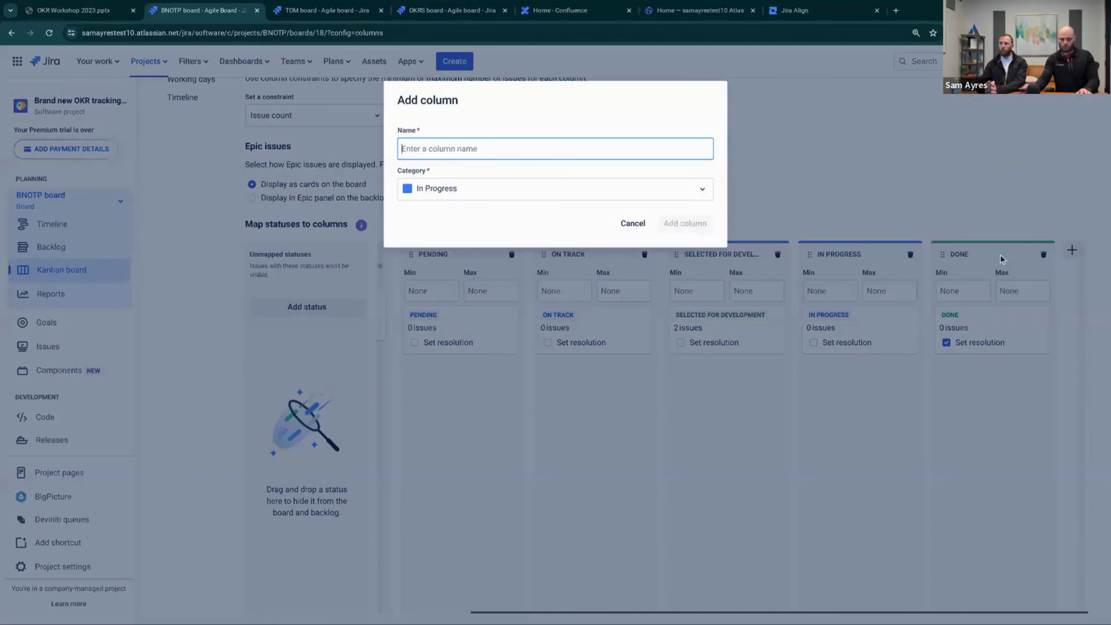
text(At RIc)
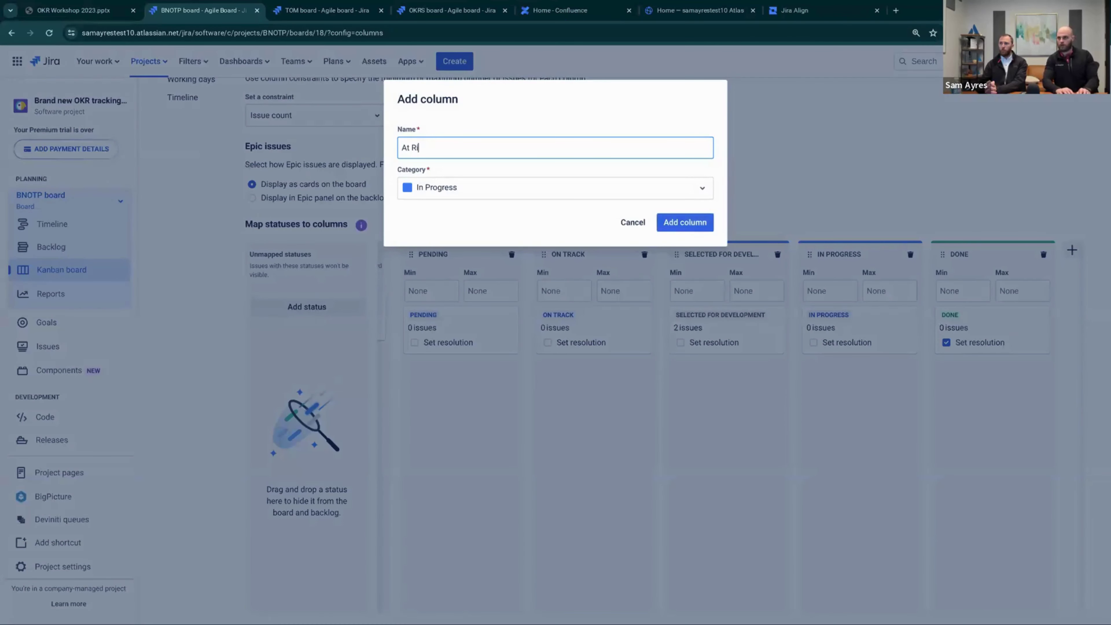
text(sk)
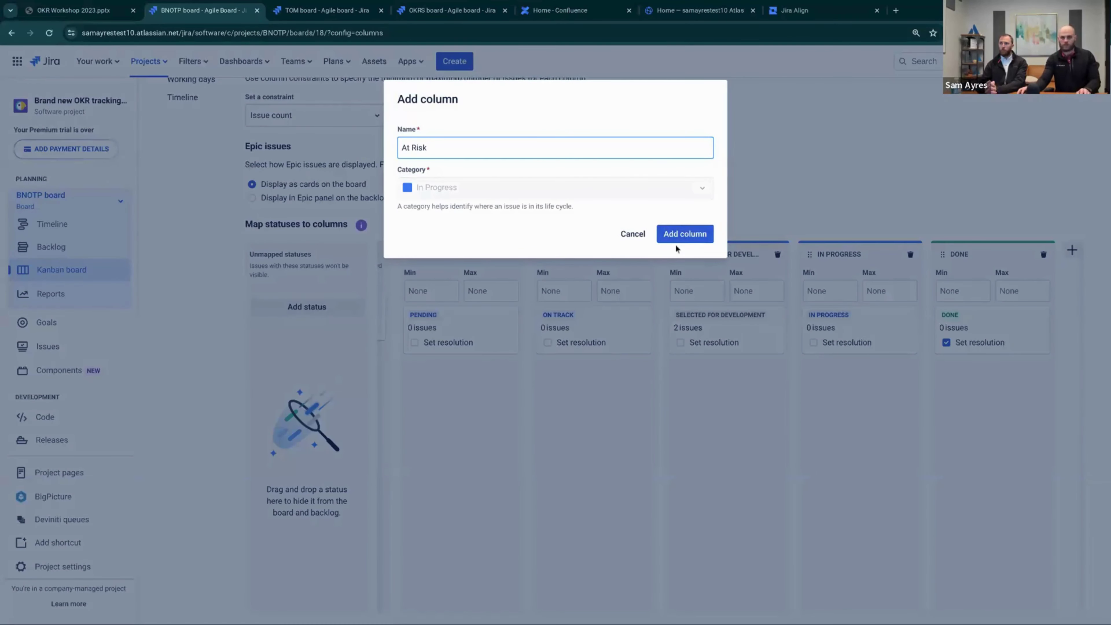
click(688, 235)
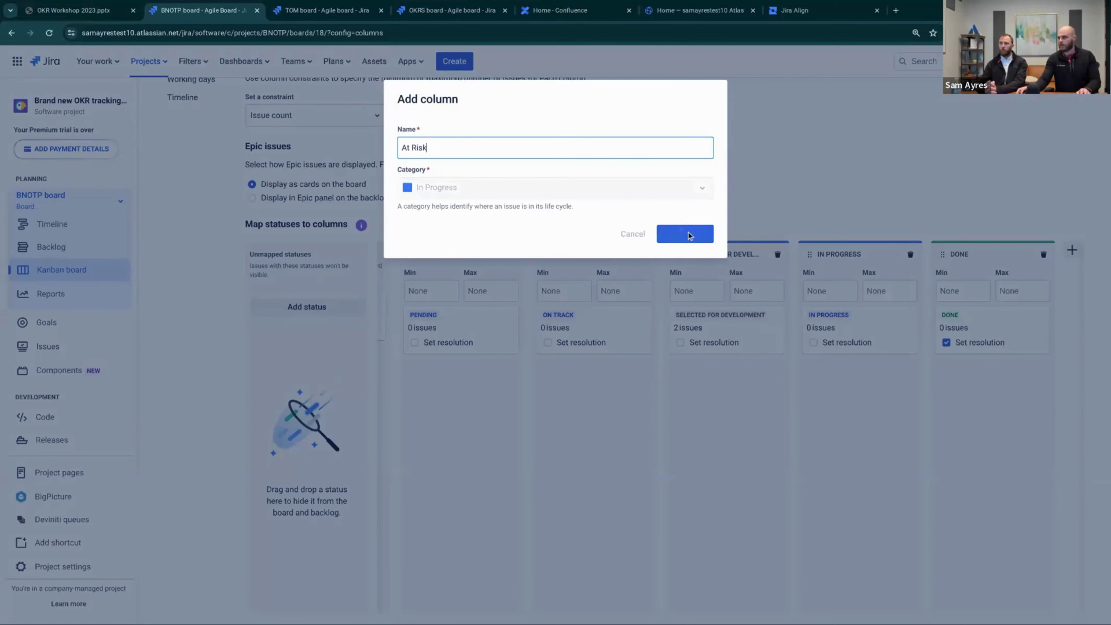
scroll(761, 550, down, 4)
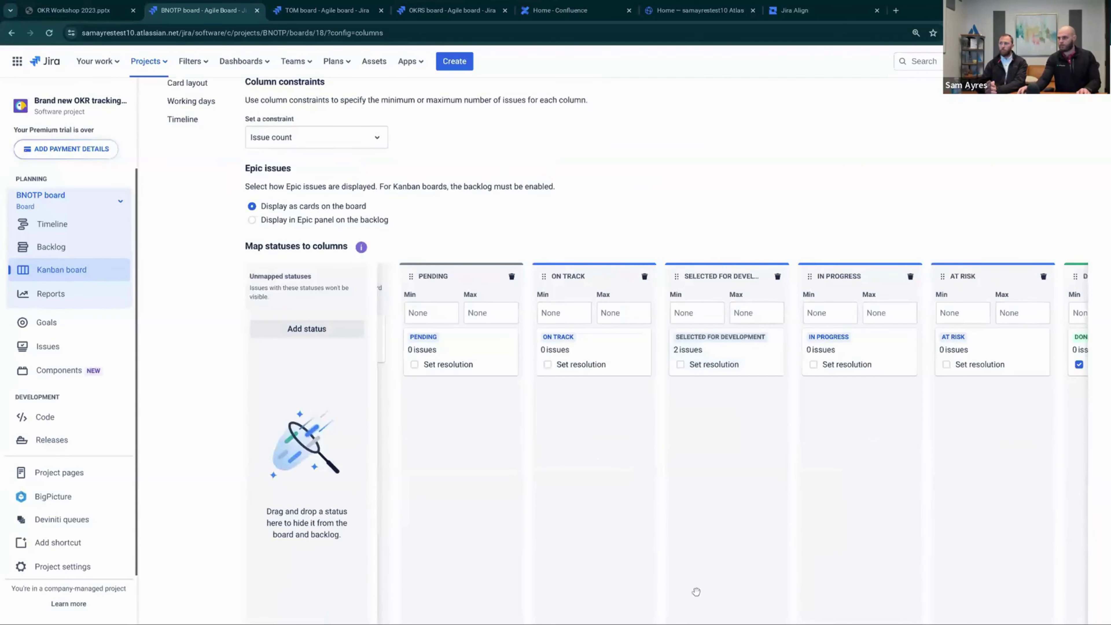
drag(633, 611, 733, 611)
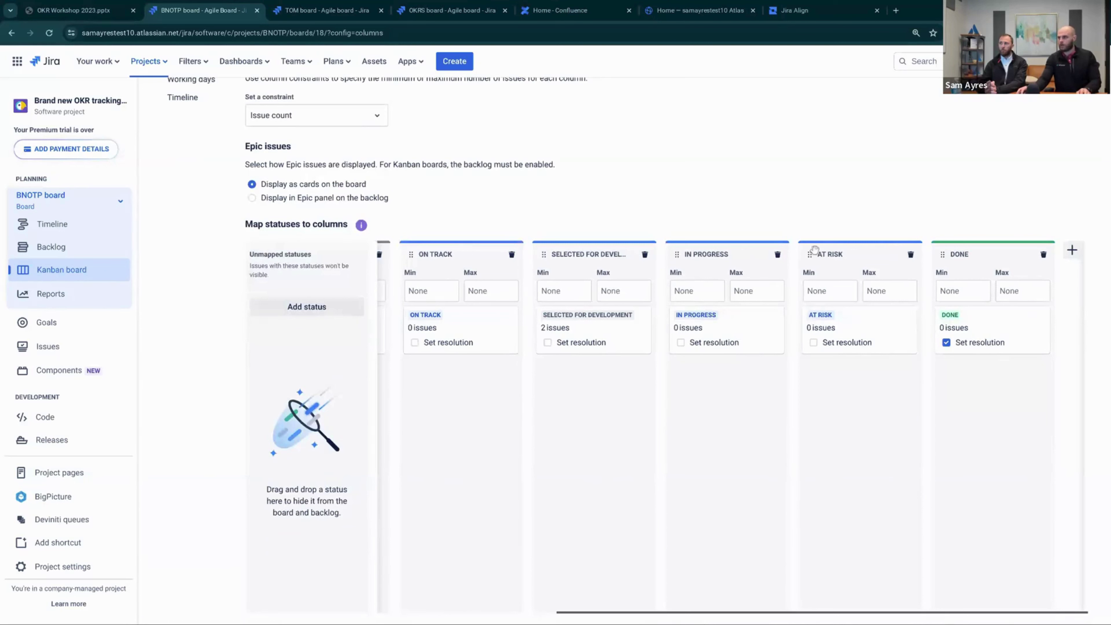
drag(760, 247, 542, 249)
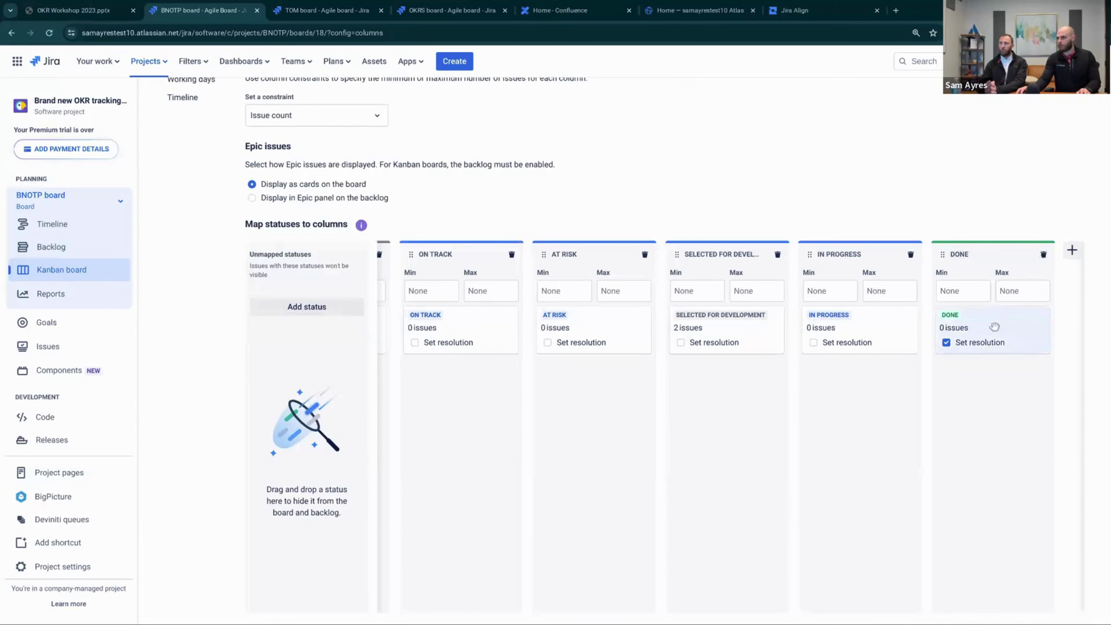
Unmap the Done and In Progress statuses and delete both columns
drag(986, 330, 295, 352)
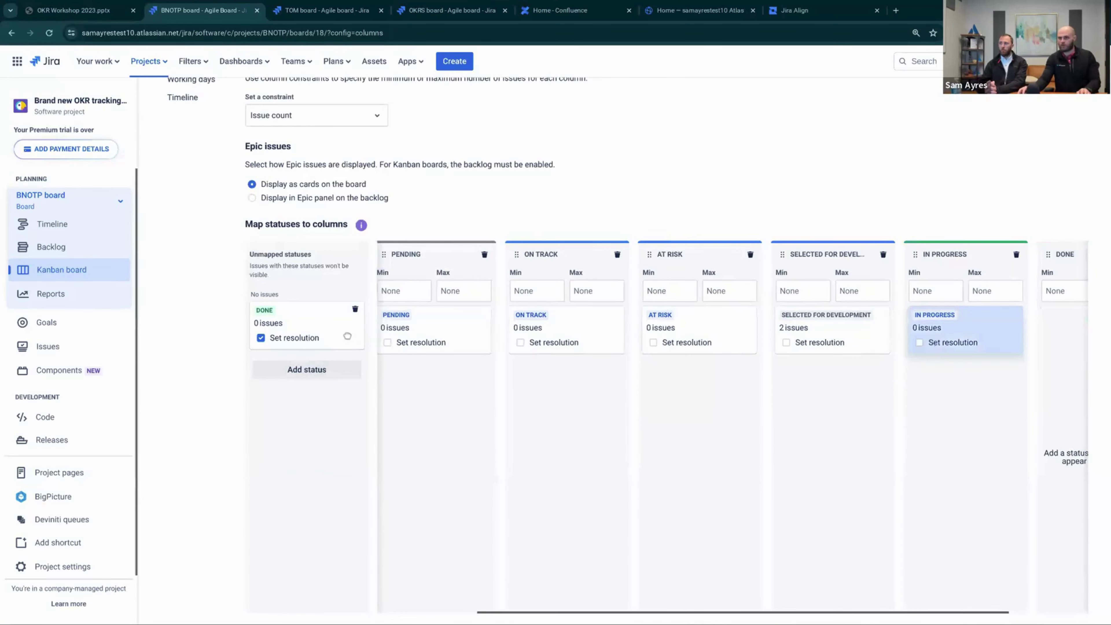
drag(945, 346, 292, 409)
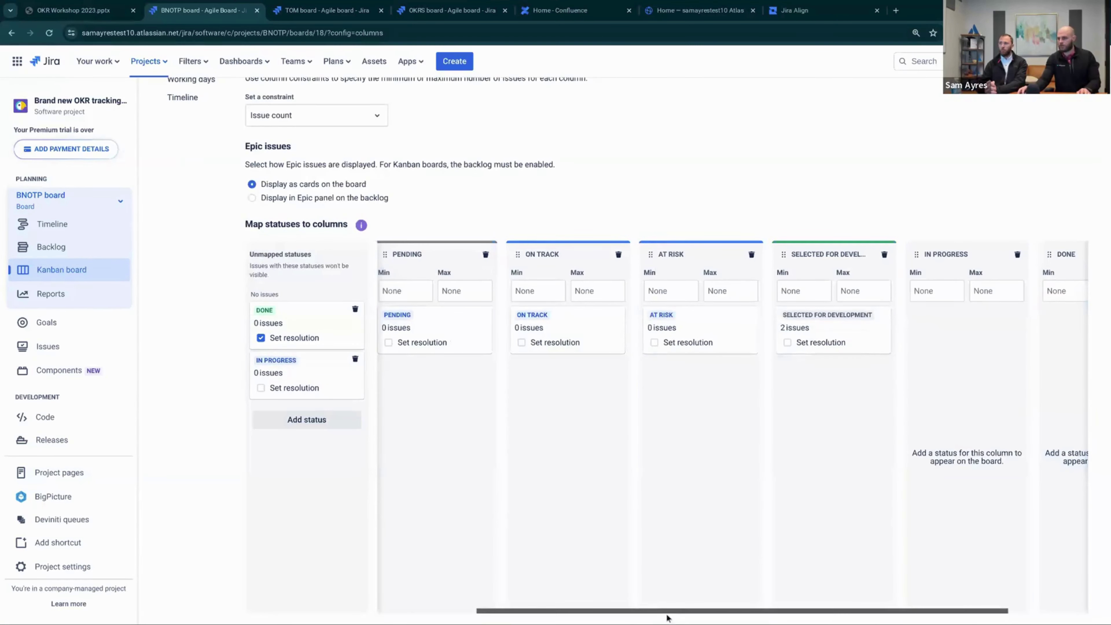
drag(667, 612, 747, 613)
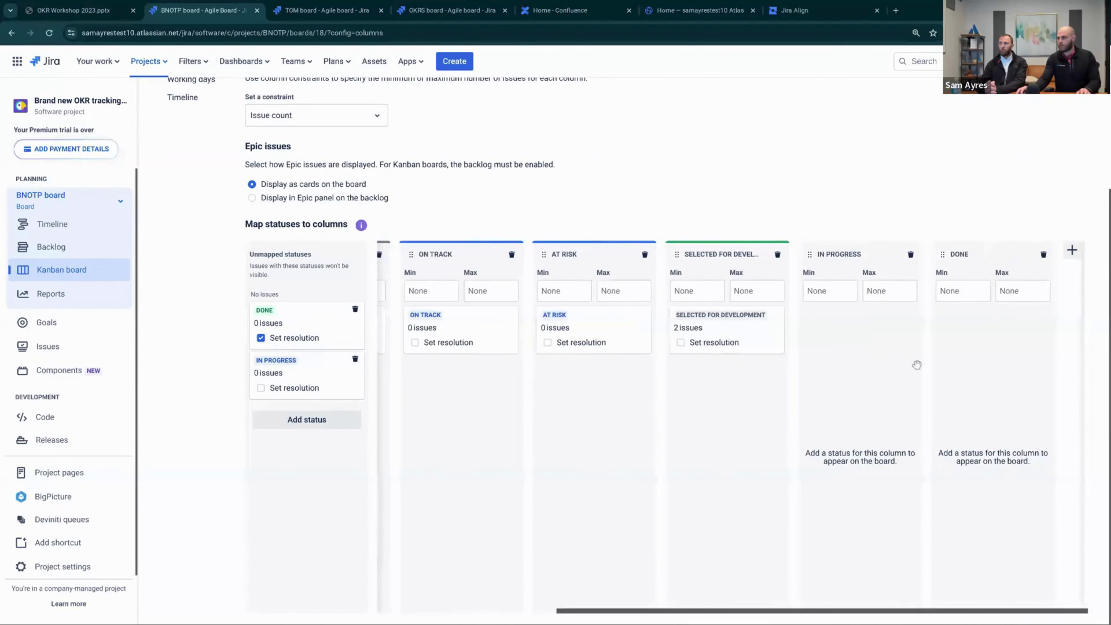
click(1043, 256)
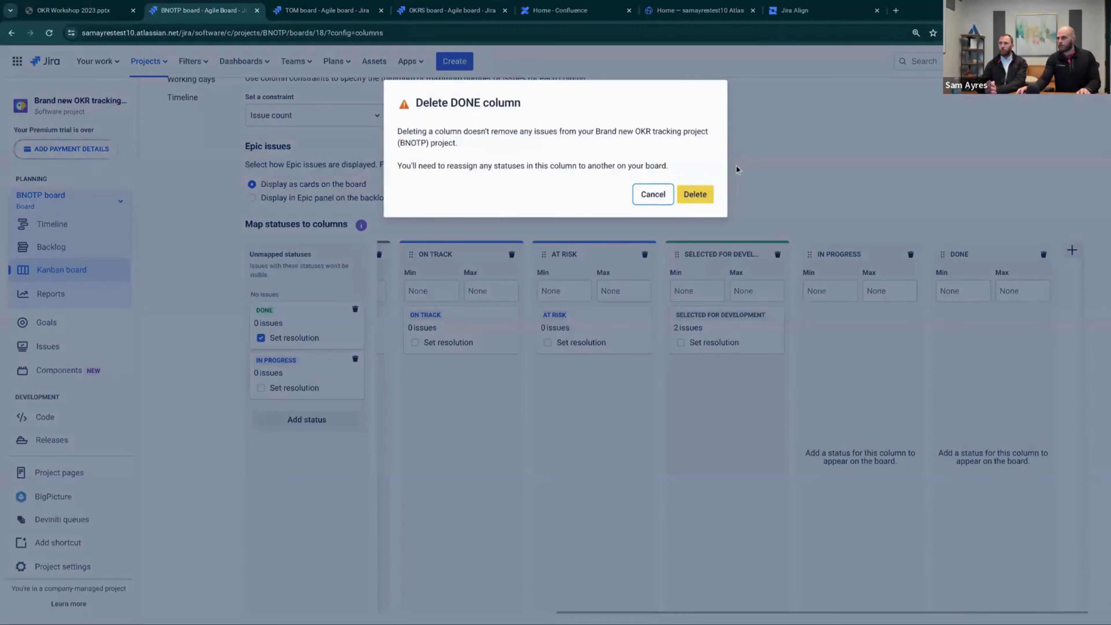
click(695, 194)
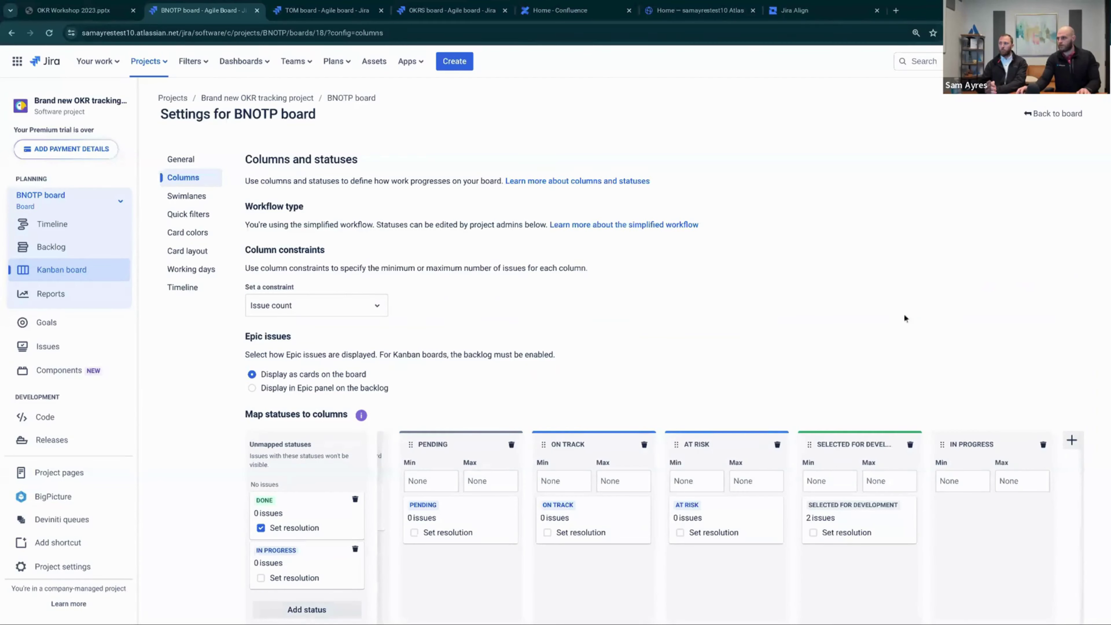
click(1043, 445)
click(704, 195)
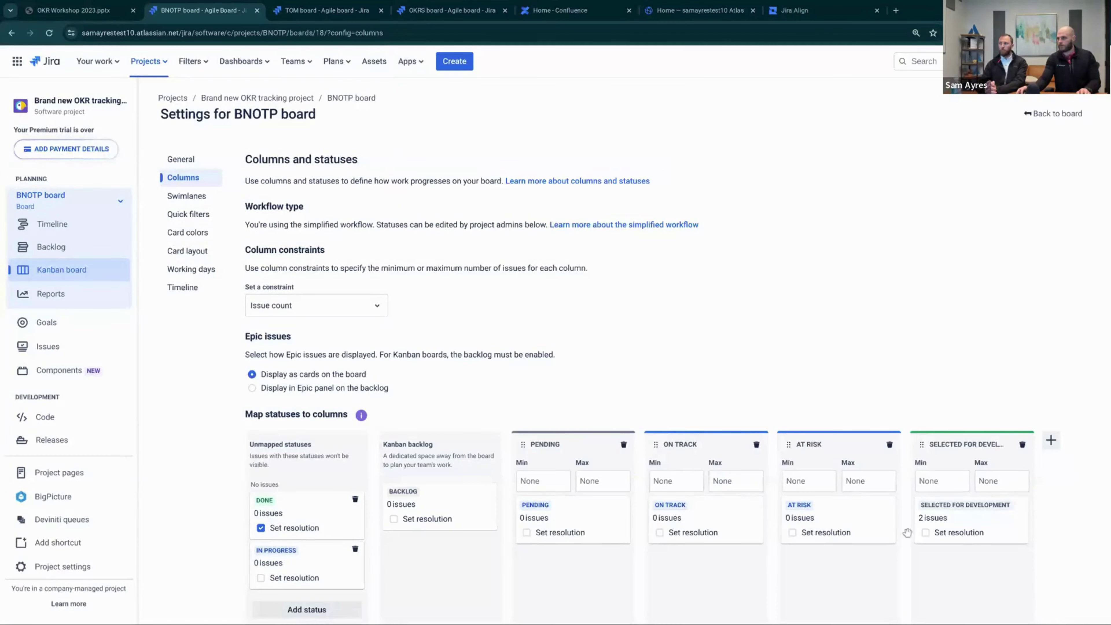
Unmap Selected for Development and delete its column
drag(915, 529, 293, 547)
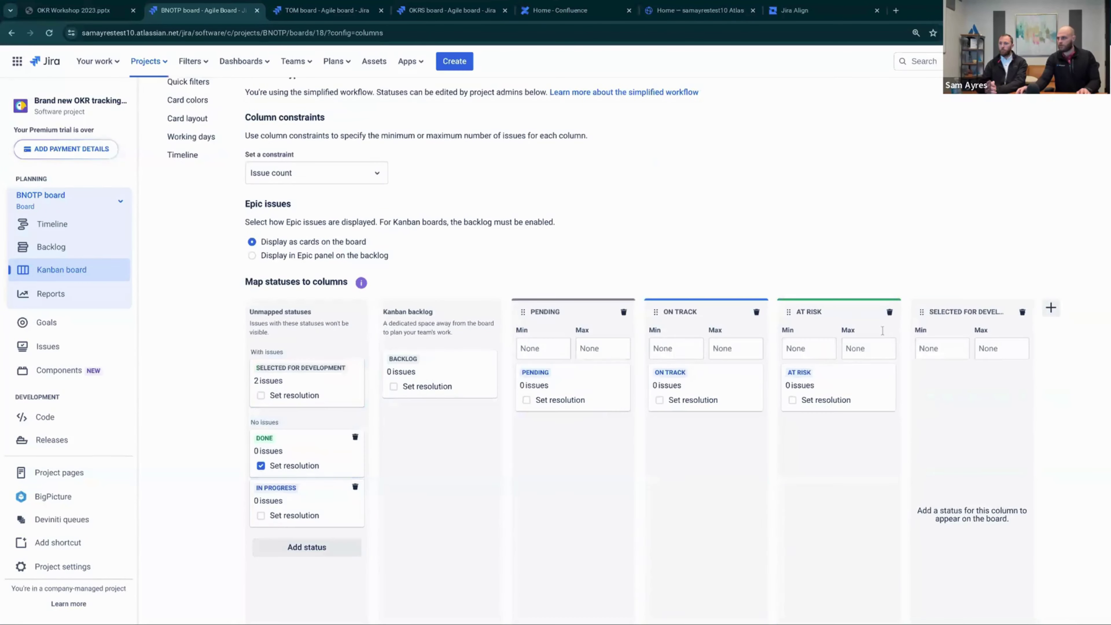
click(1021, 312)
click(696, 196)
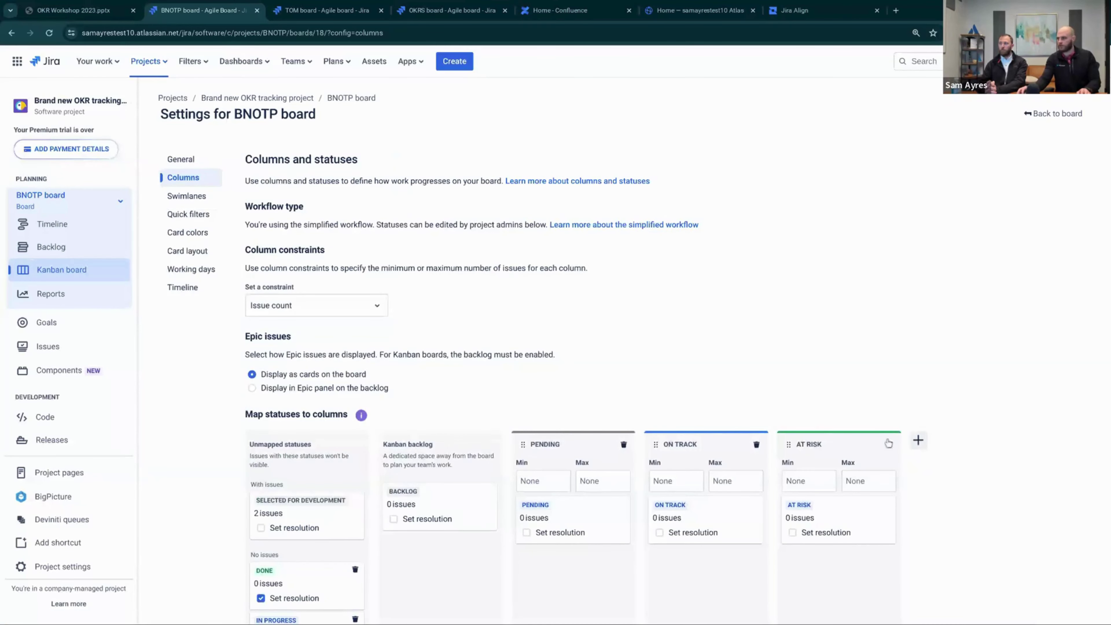
Add Off Track and Paused columns to the board
click(918, 440)
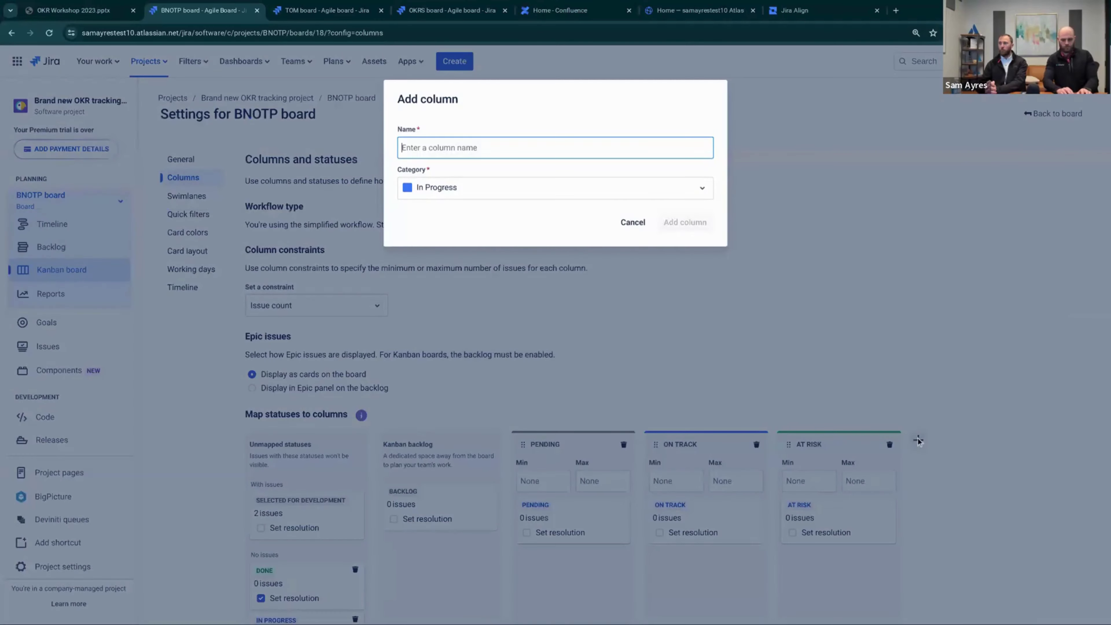
text(Off Track)
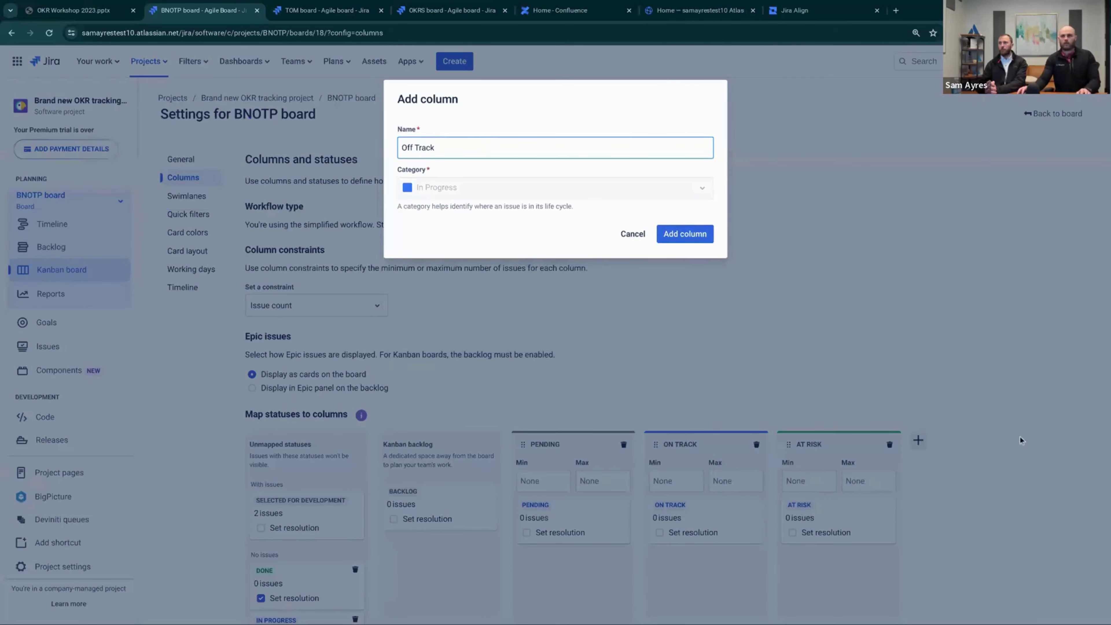
click(685, 234)
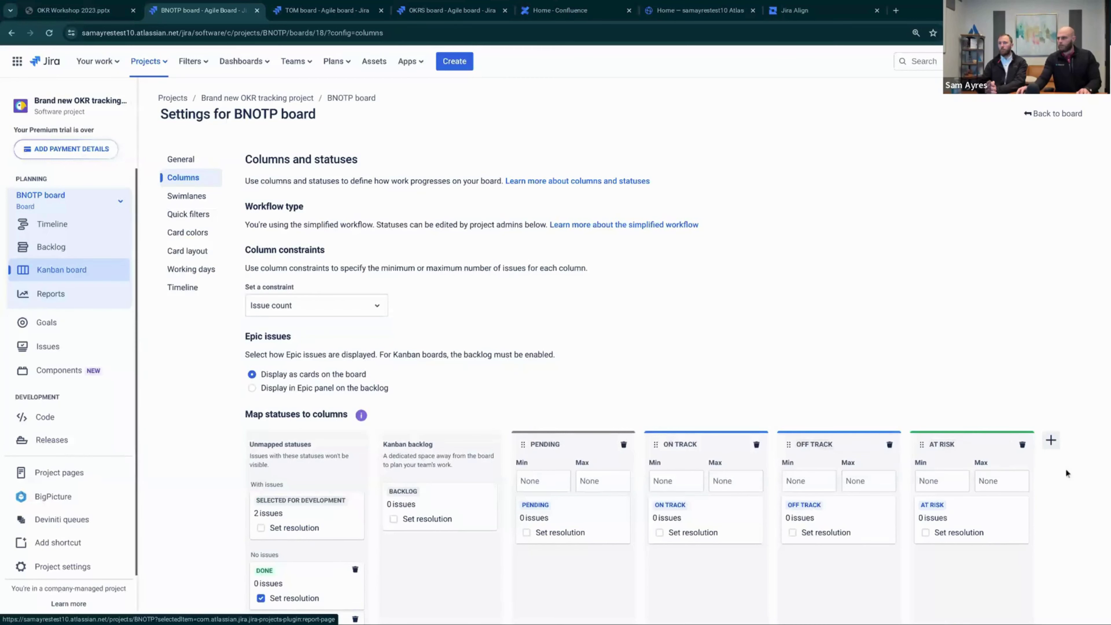
click(1050, 440)
text(Paused)
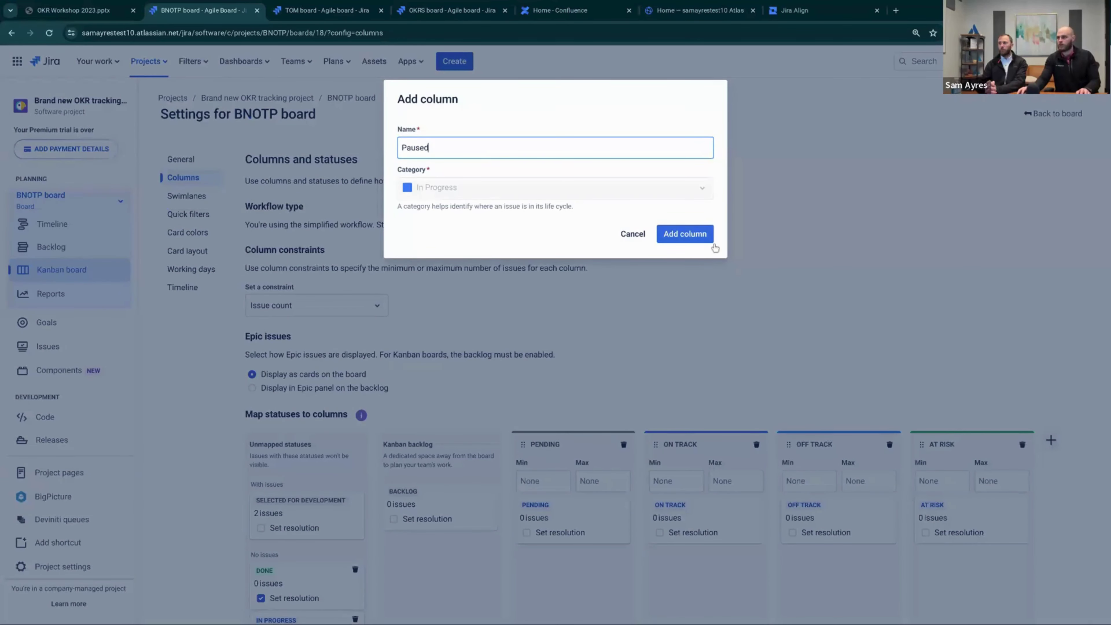
click(704, 237)
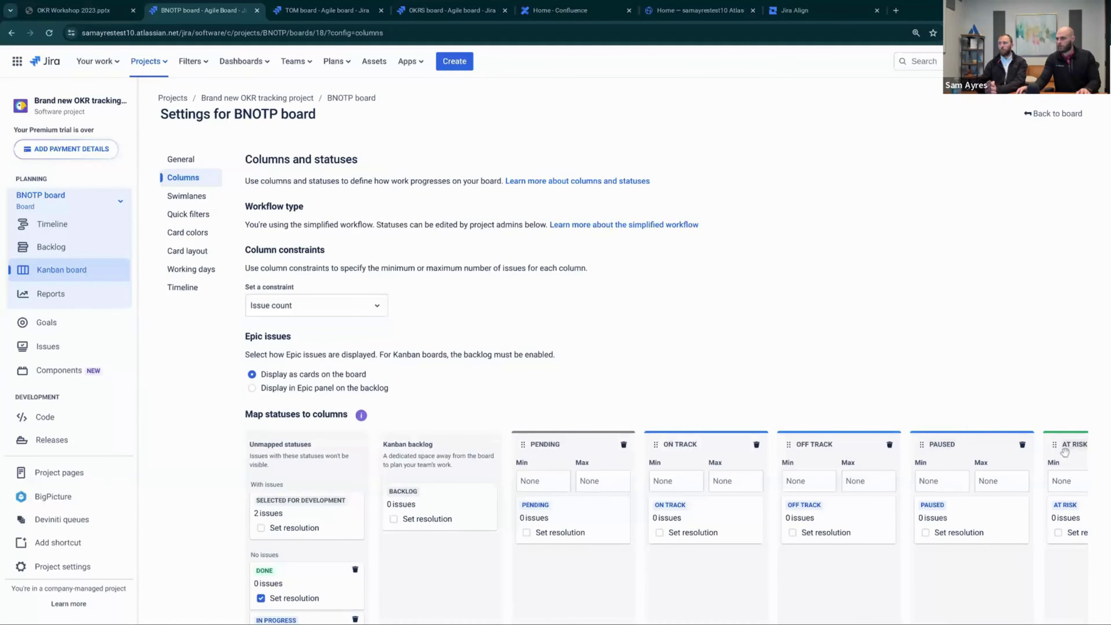
Reposition a column and name a new column Canceled
scroll(687, 599, down, 2)
scroll(687, 599, down, 2)
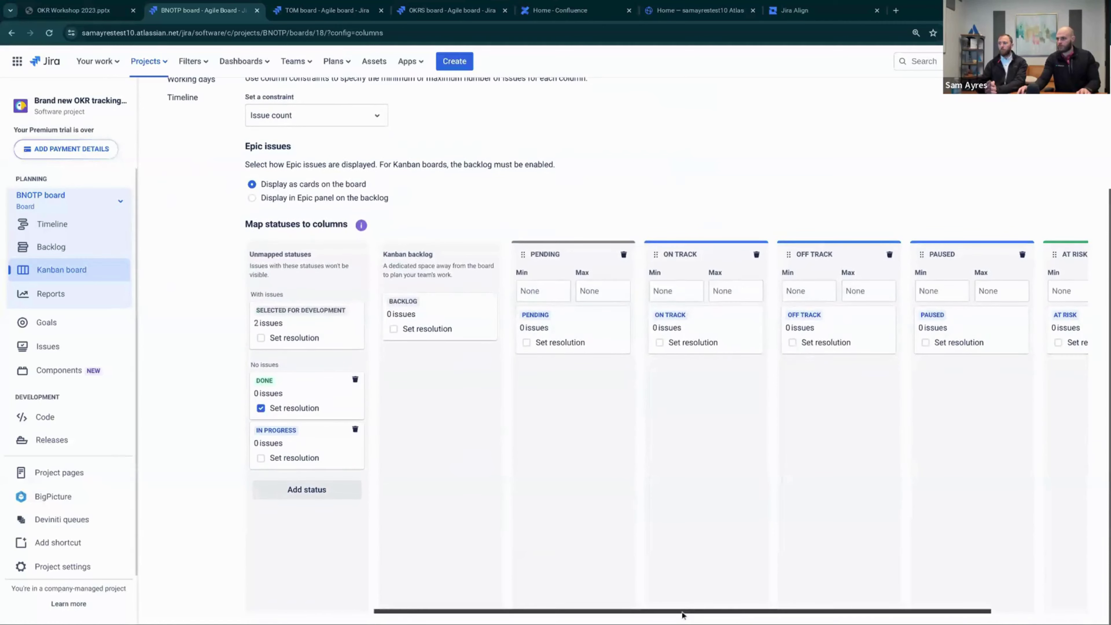
drag(740, 612, 1003, 238)
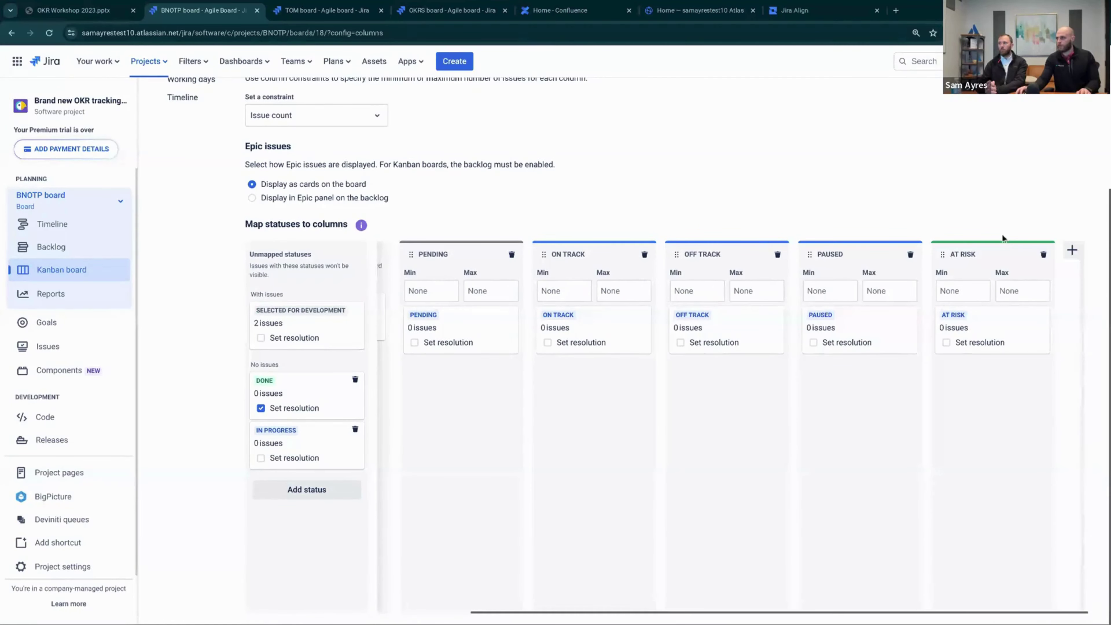
click(1072, 250)
text(Canceled)
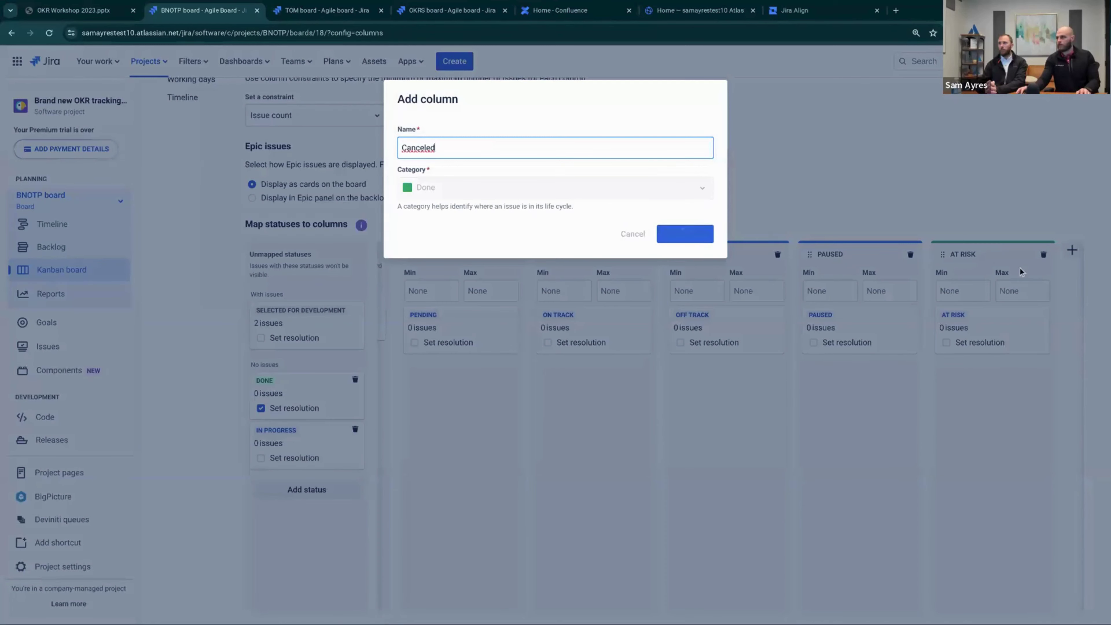
Move the At Risk column between On Track and Off Track
scroll(722, 619, down, 3)
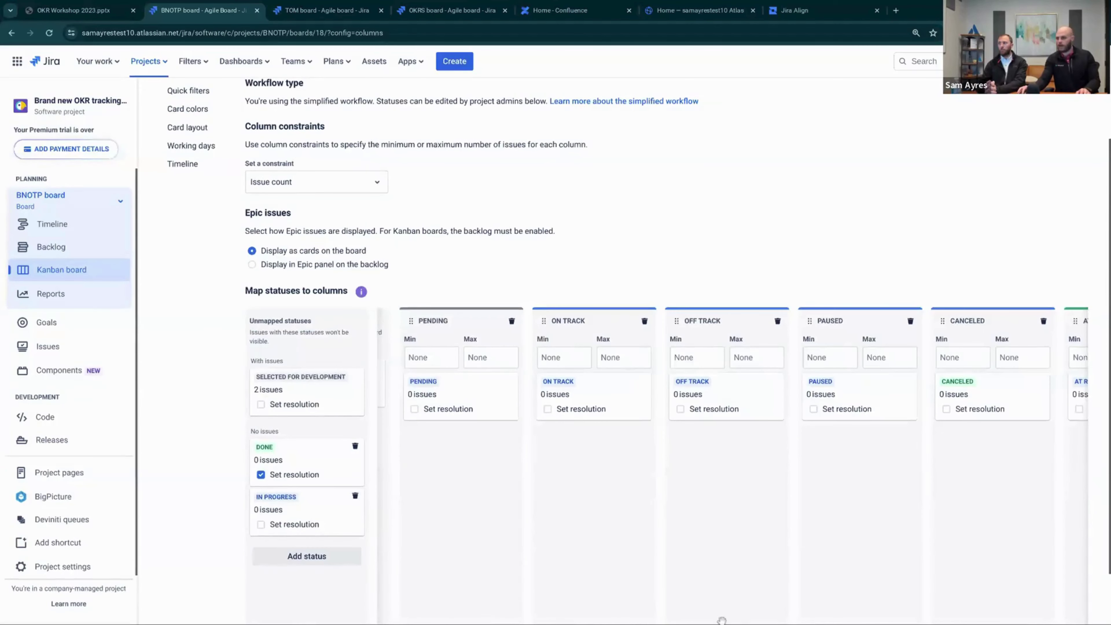
scroll(528, 573, down, 2)
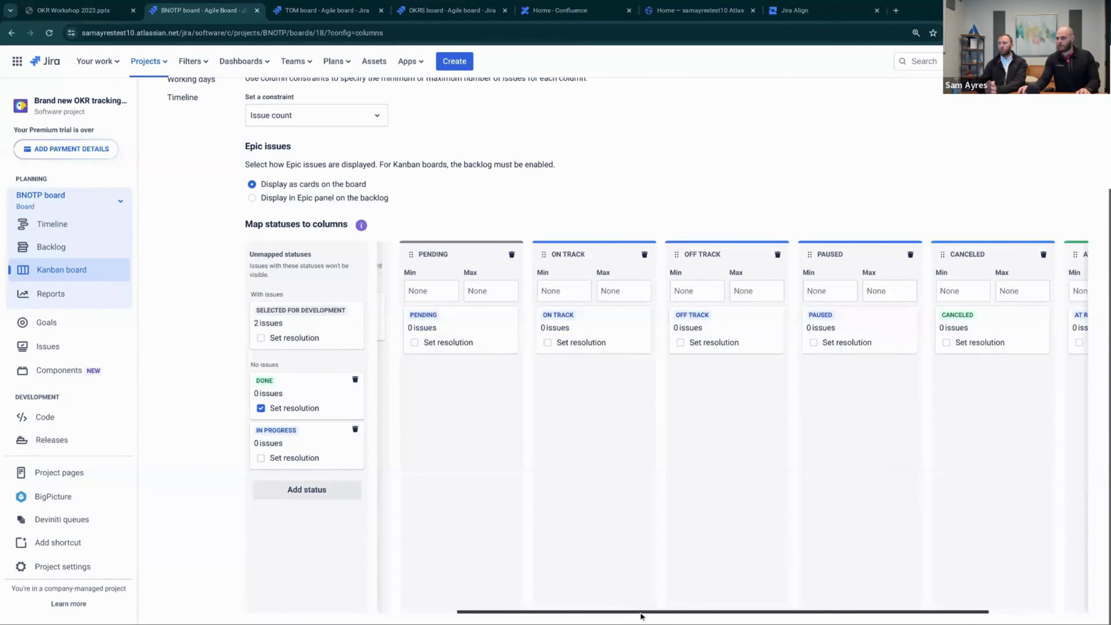
scroll(641, 613, right, 1)
scroll(848, 620, right, 2)
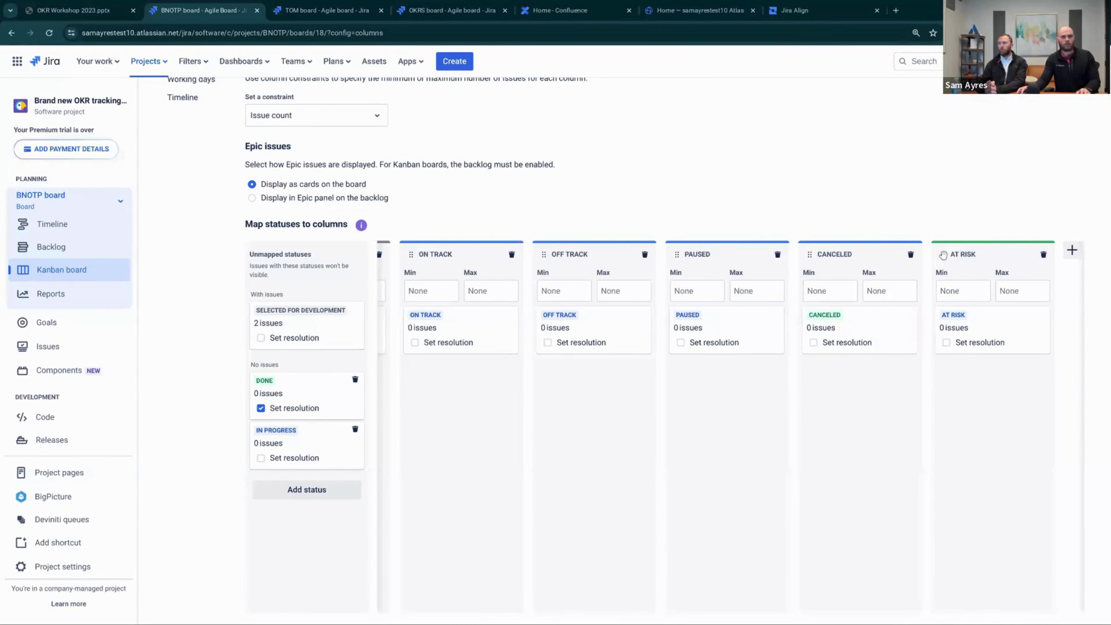
drag(947, 254, 549, 254)
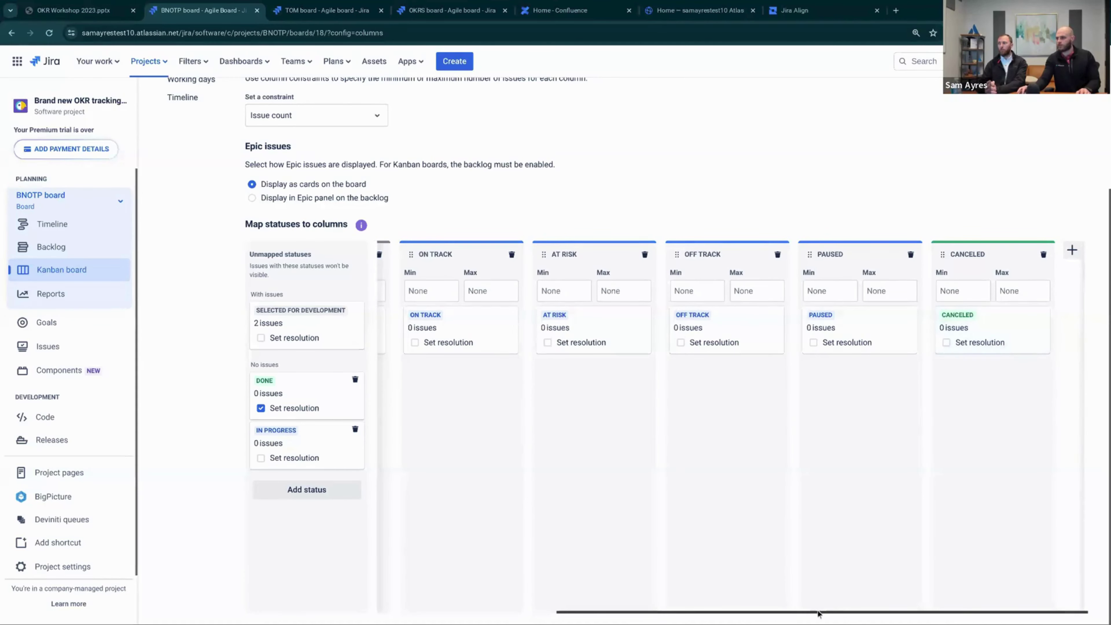
Add a Complete column with the Done category
click(1072, 250)
text(Complete)
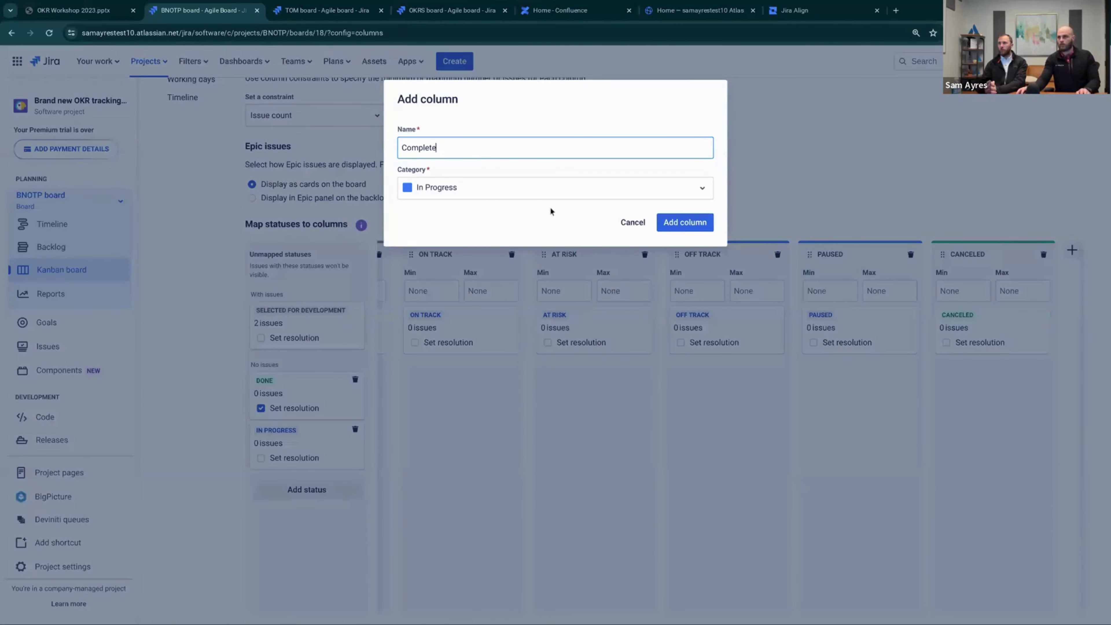
click(512, 189)
click(477, 255)
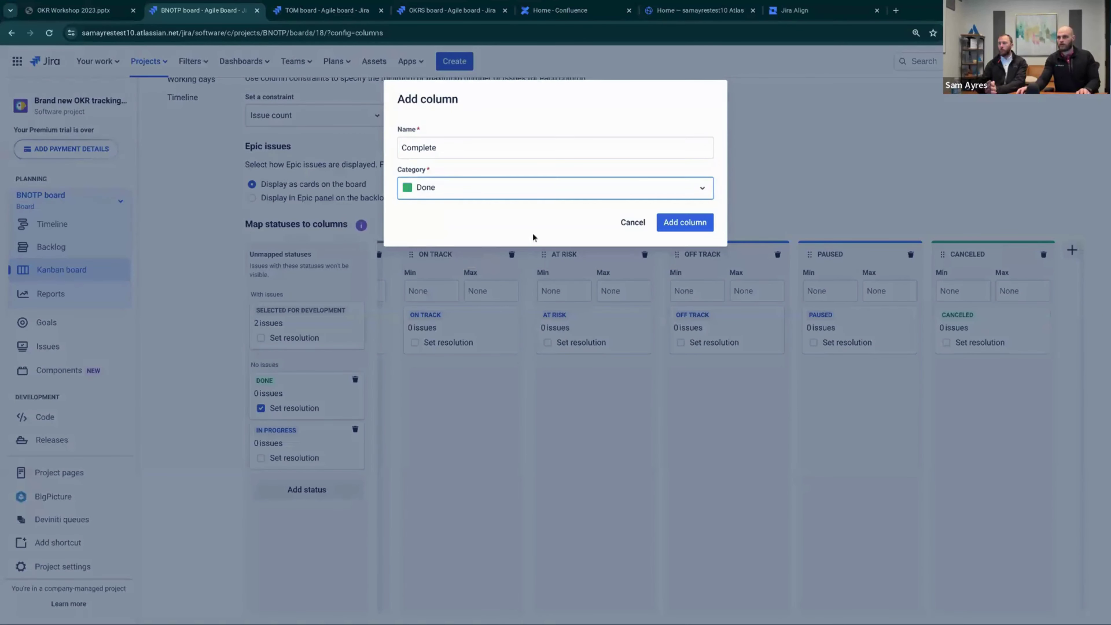
click(693, 224)
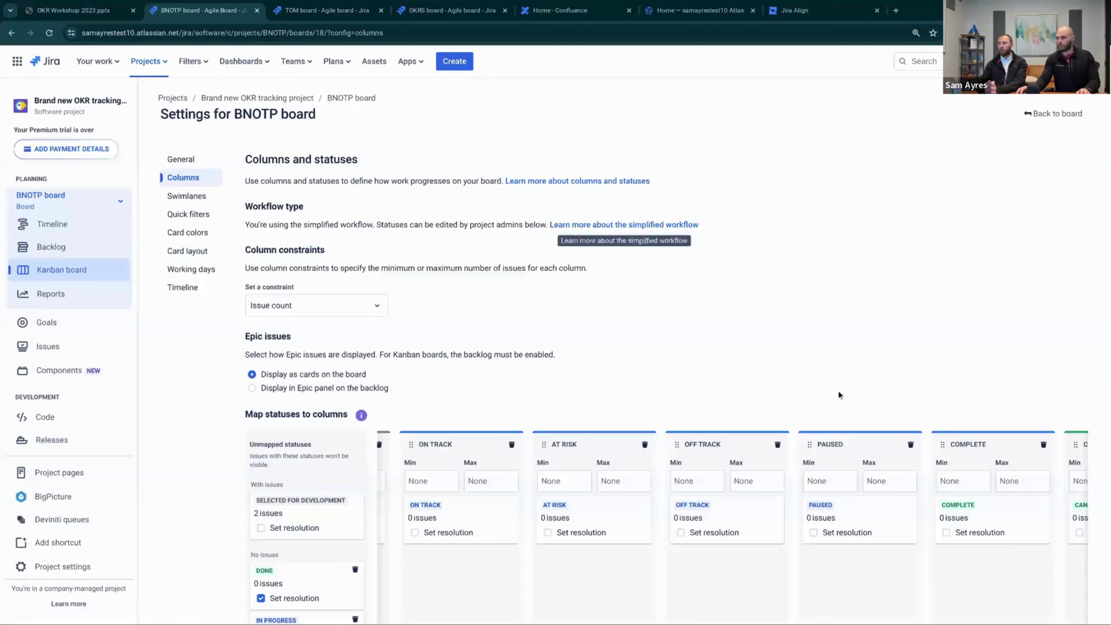
Move Complete to the last position after Canceled and make it set resolution
scroll(749, 551, down, 3)
scroll(718, 596, down, 1)
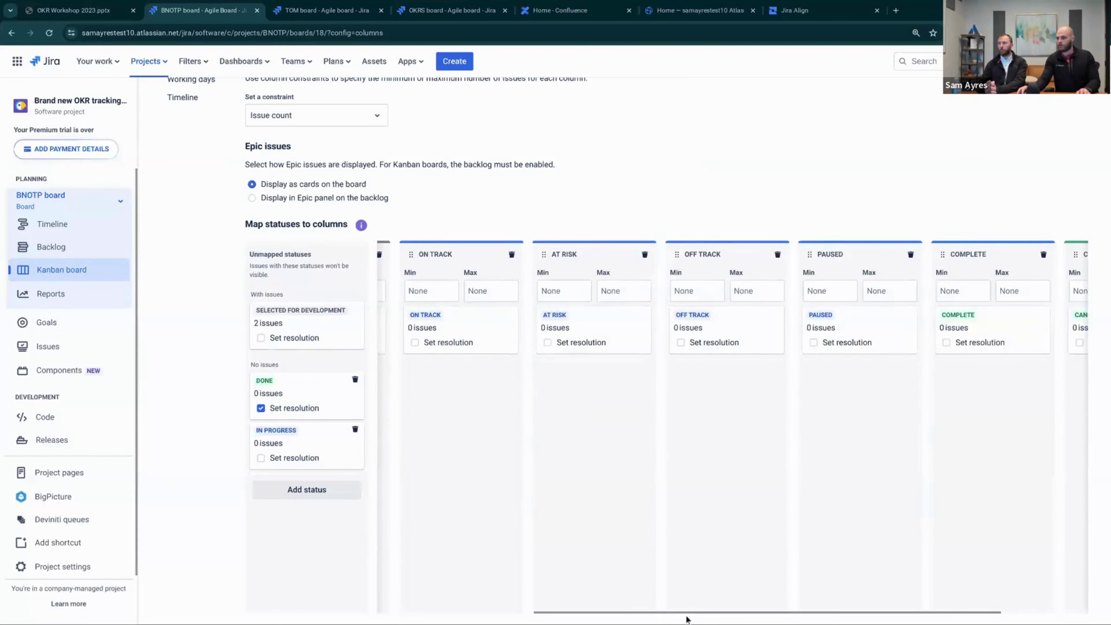
scroll(687, 615, right, 3)
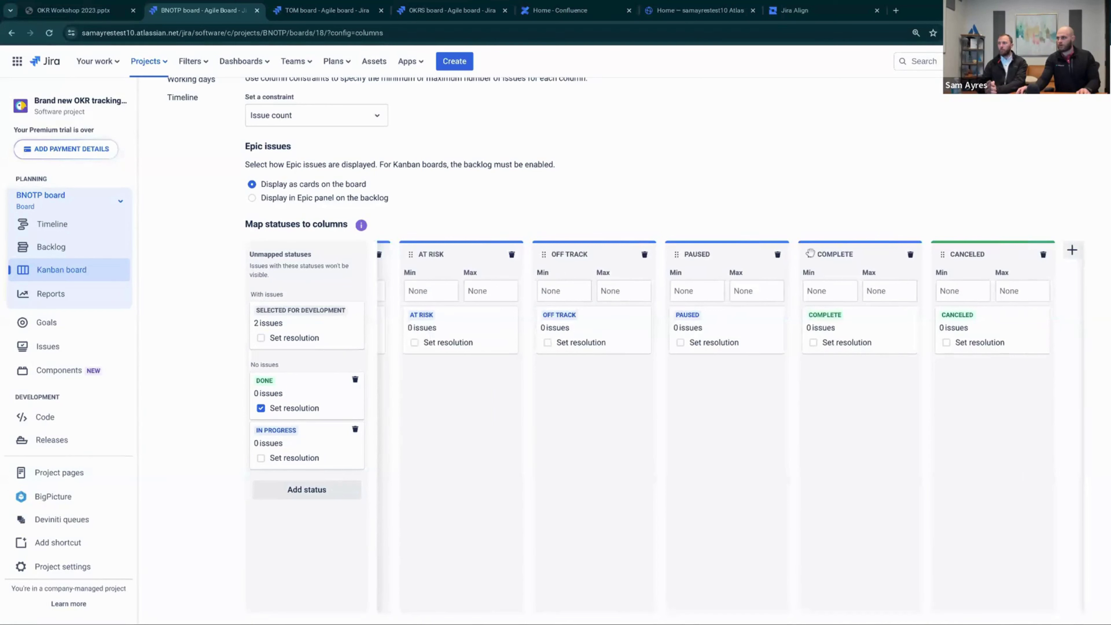
drag(827, 254, 965, 339)
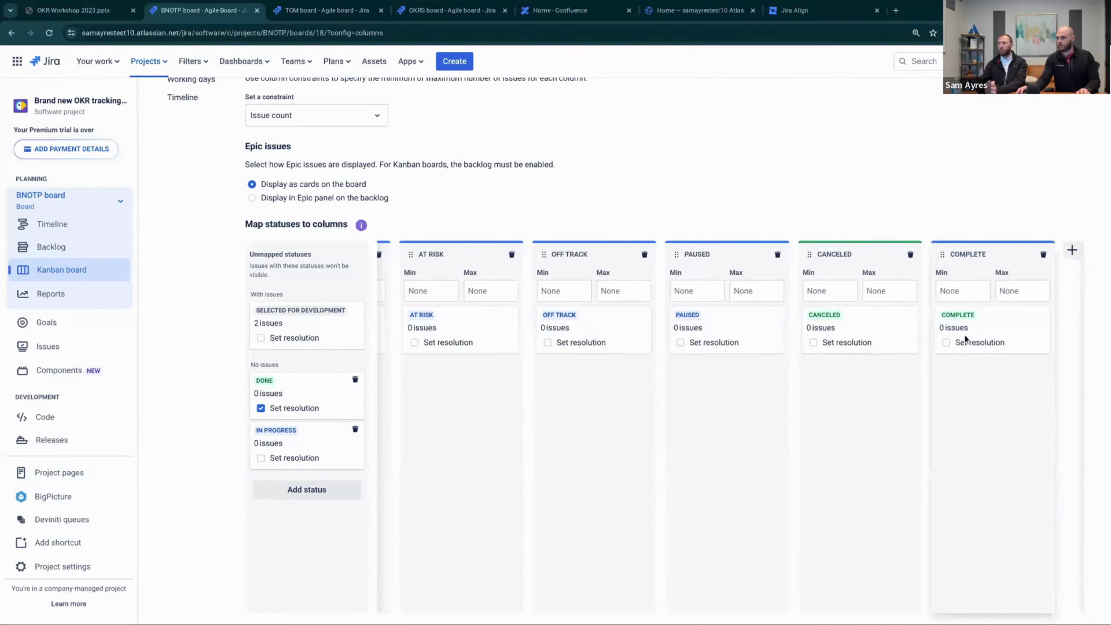
click(946, 343)
scroll(824, 202, up, 1)
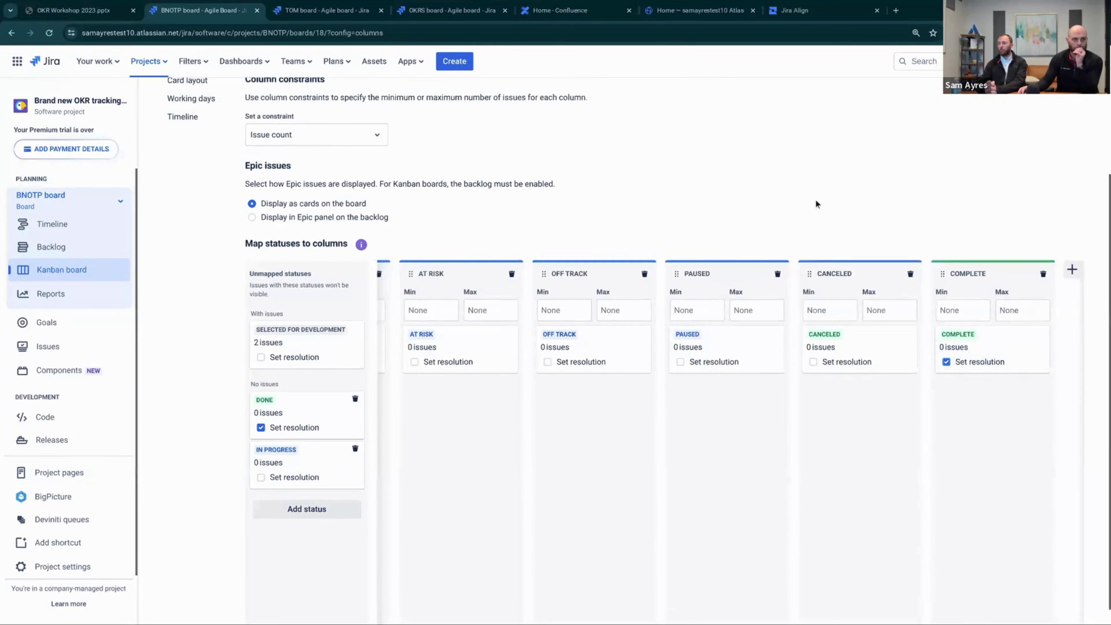
scroll(837, 192, up, 2)
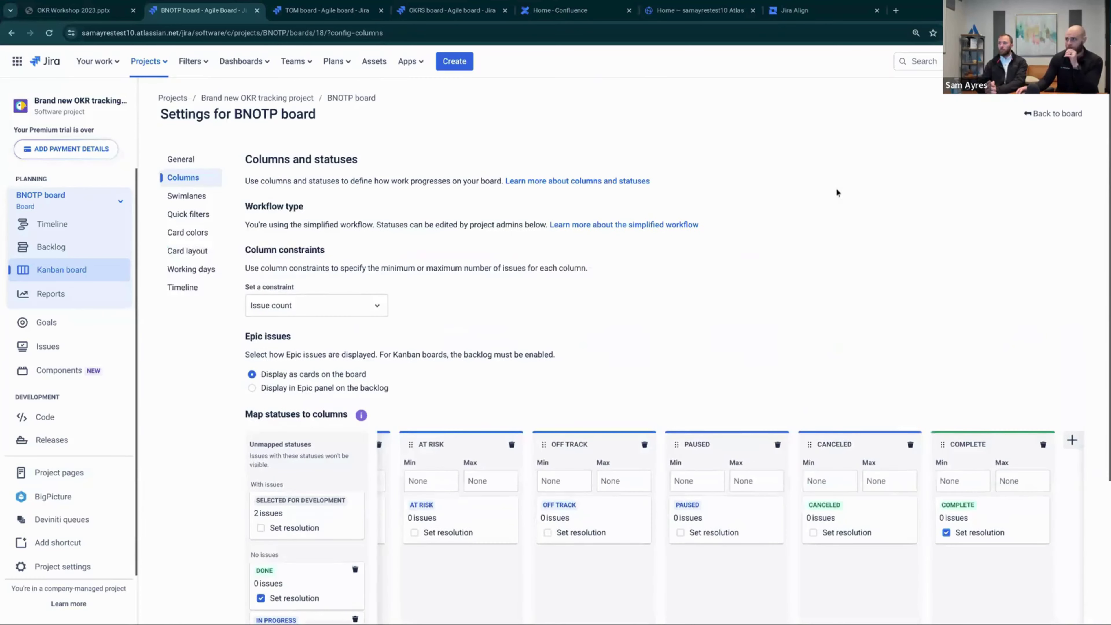
Set the swimlane method to Epics and return to the BNOTP board
click(180, 200)
click(310, 229)
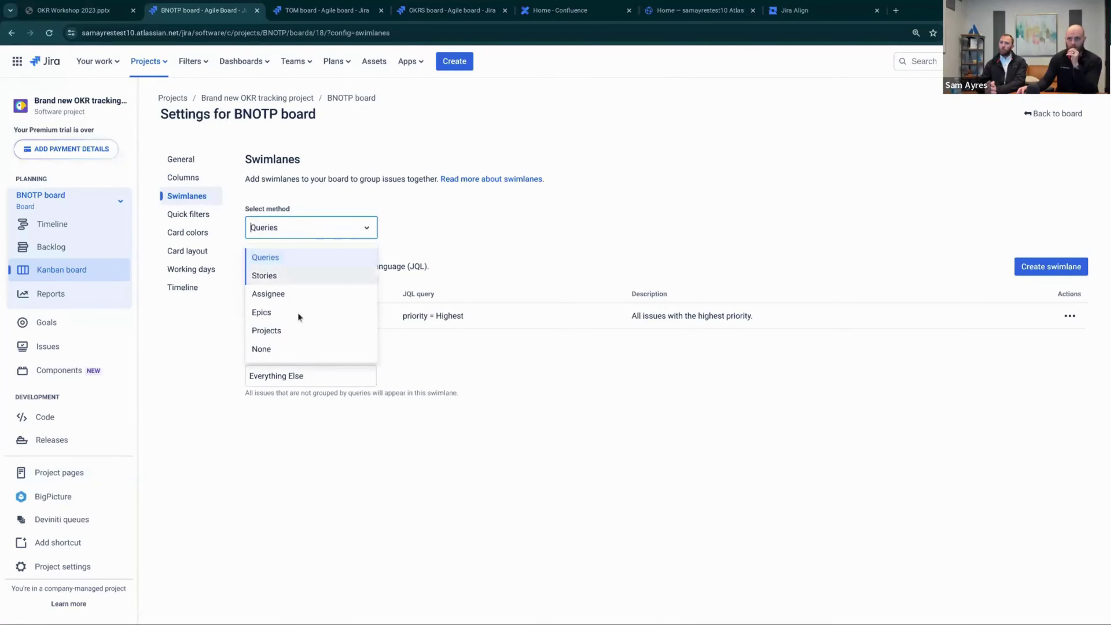
click(290, 319)
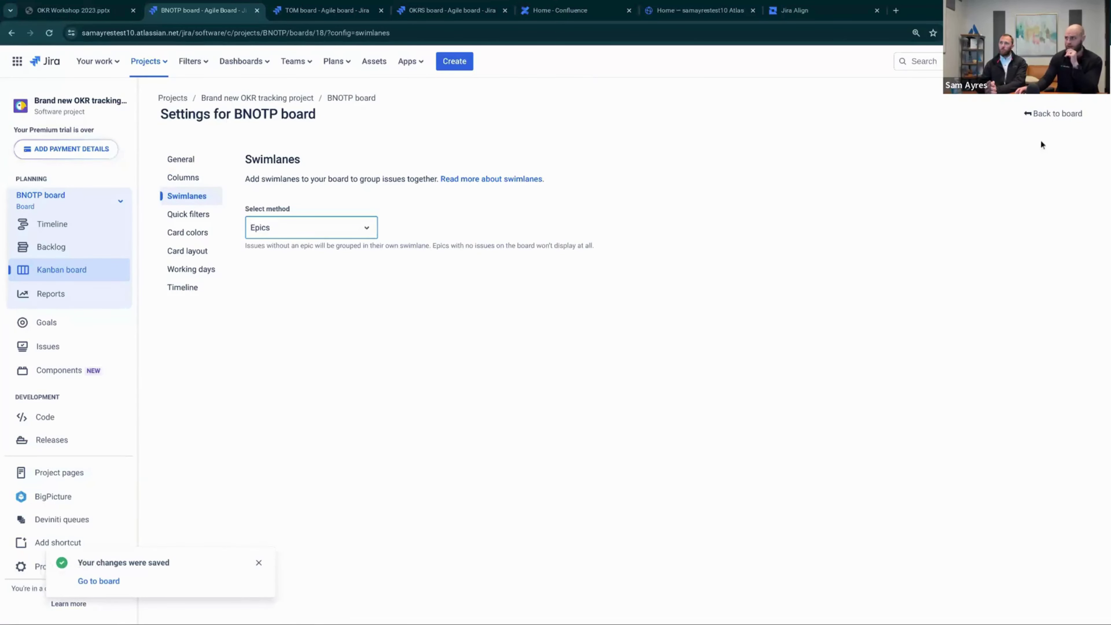
click(1053, 113)
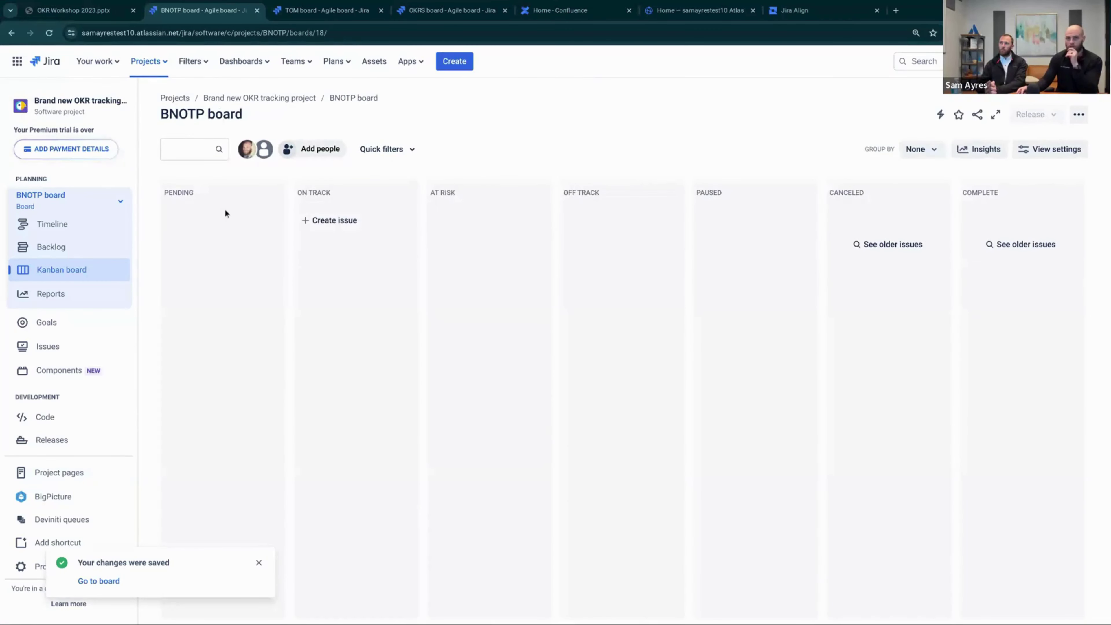
Set BNOTP-1 and BNOTP-2 to ON TRACK, then reopen the BNOTP Kanban board
click(51, 348)
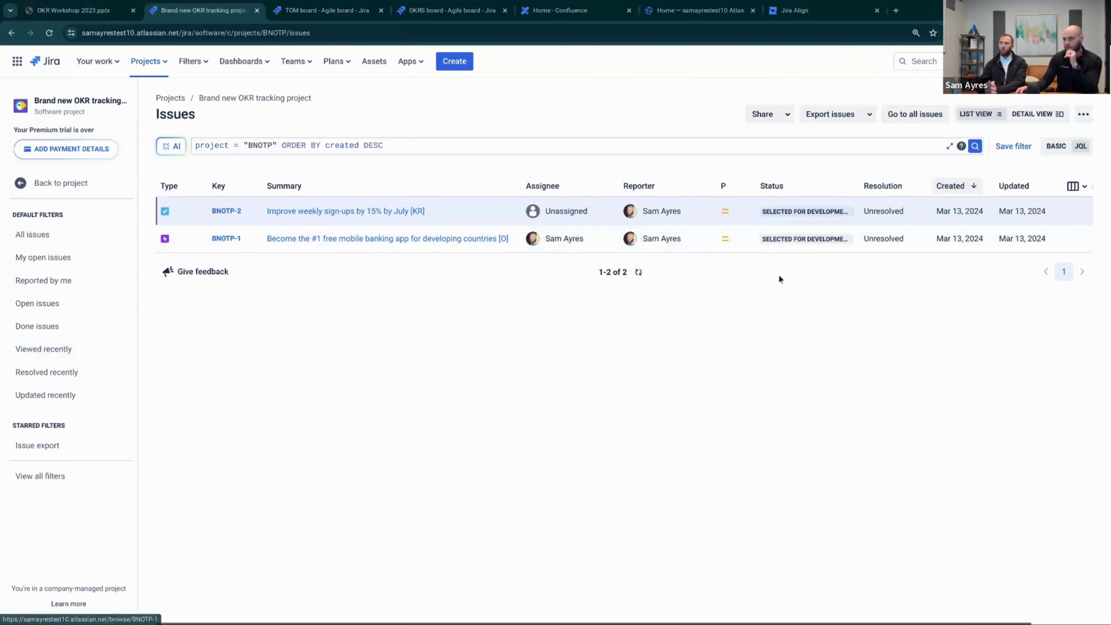
click(794, 241)
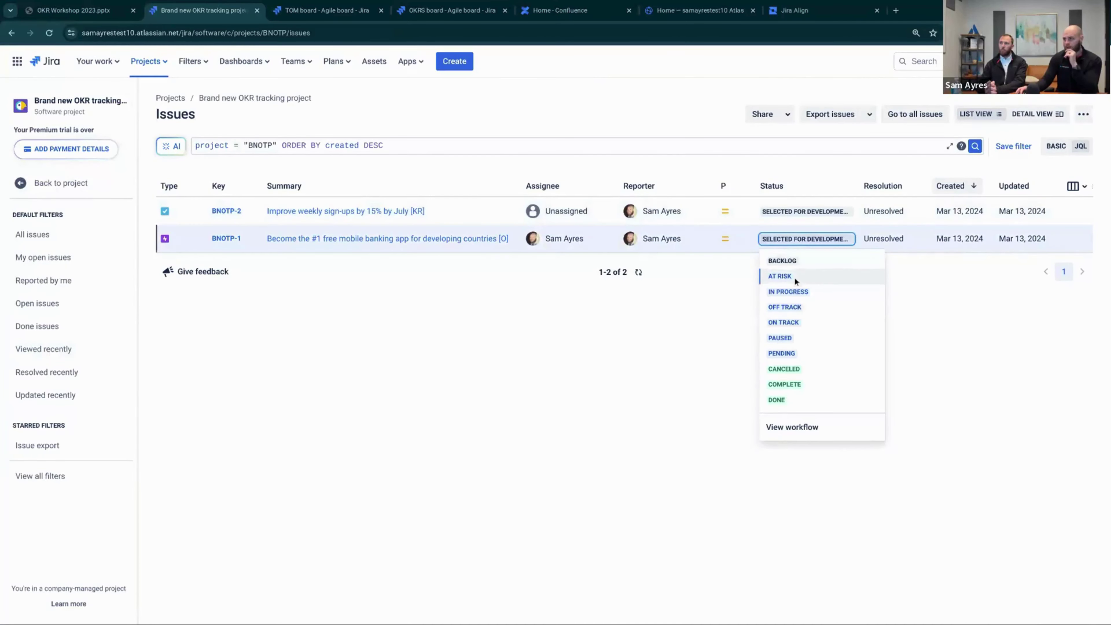
click(803, 322)
click(801, 212)
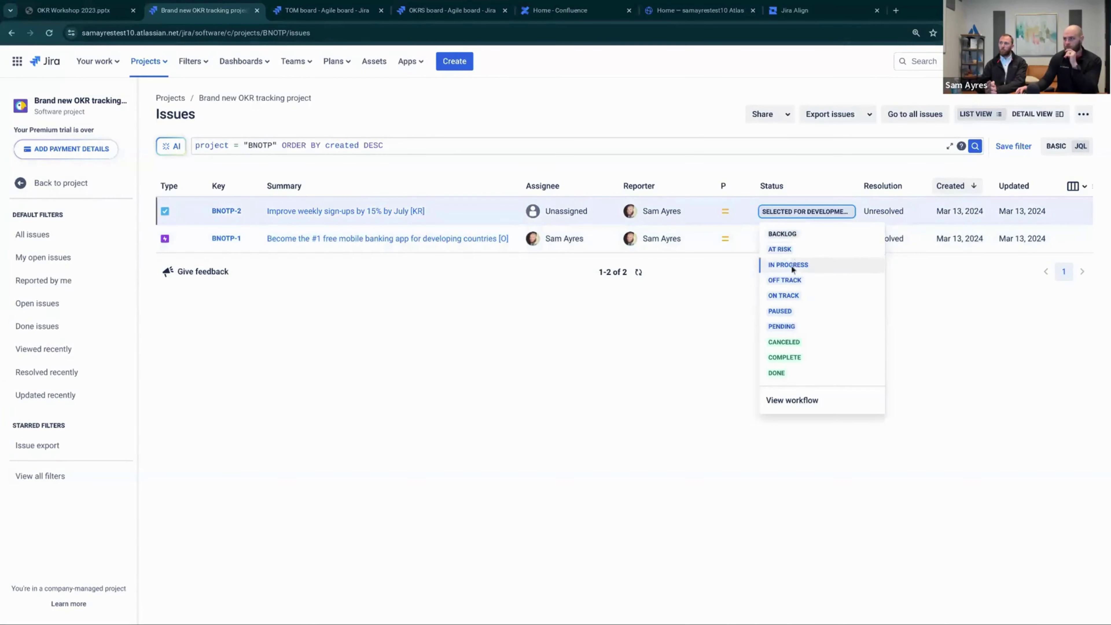
click(787, 296)
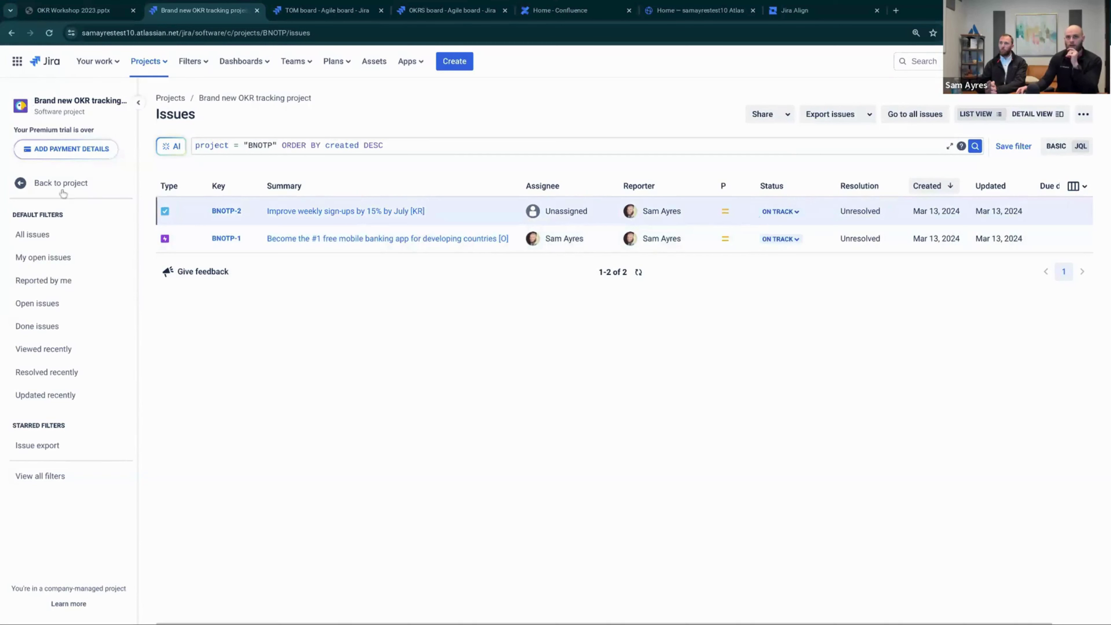
click(55, 183)
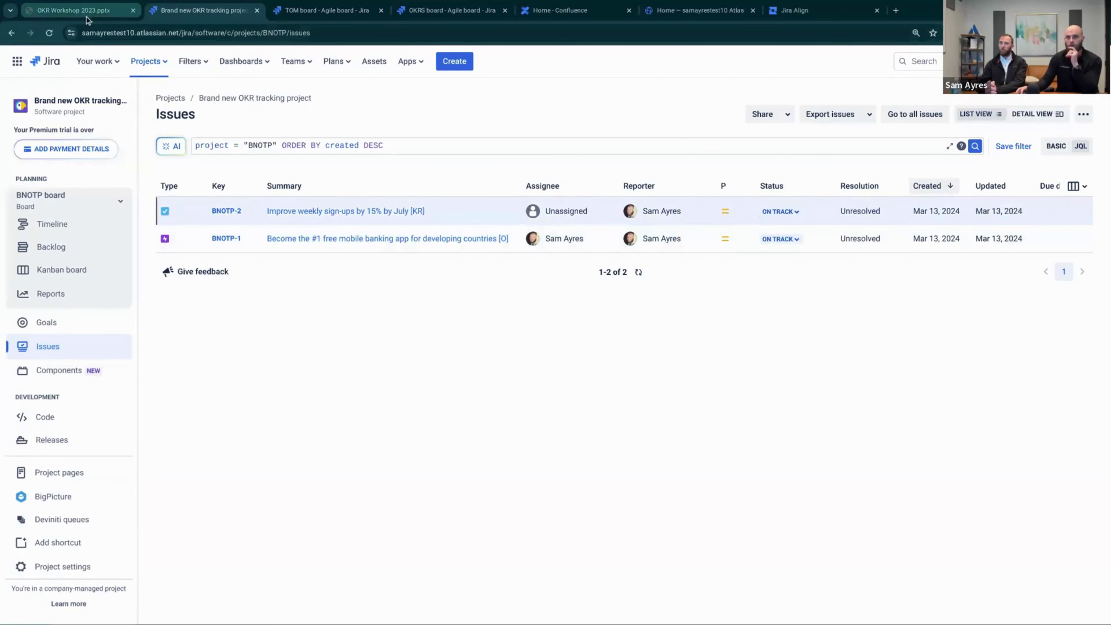
click(65, 271)
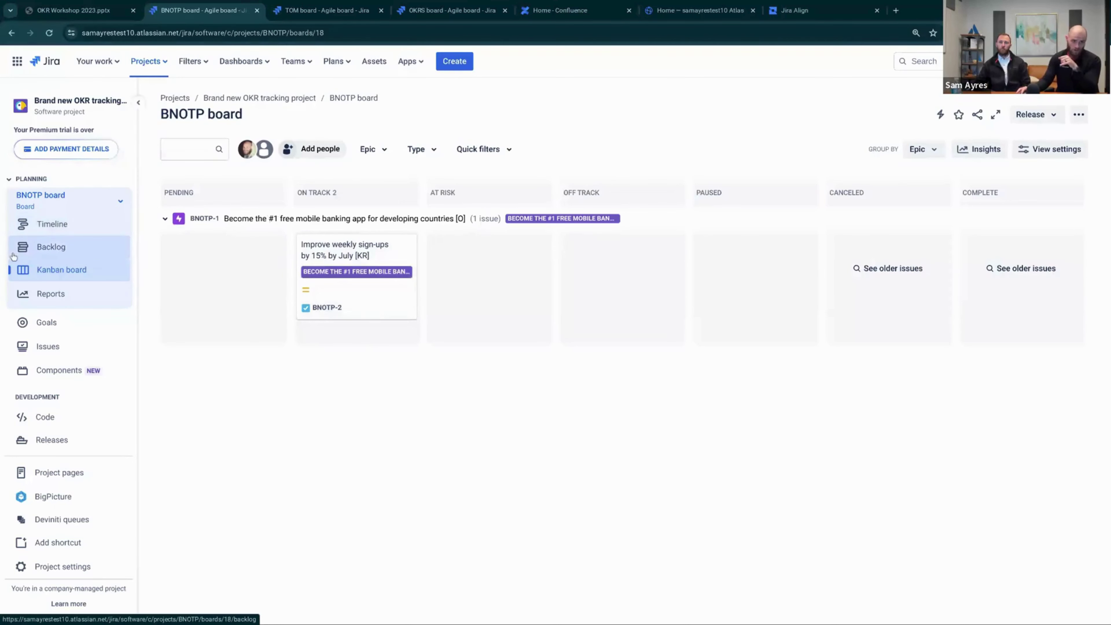
Switch to the TOM board and look over its columns
click(322, 9)
scroll(295, 372, up, 3)
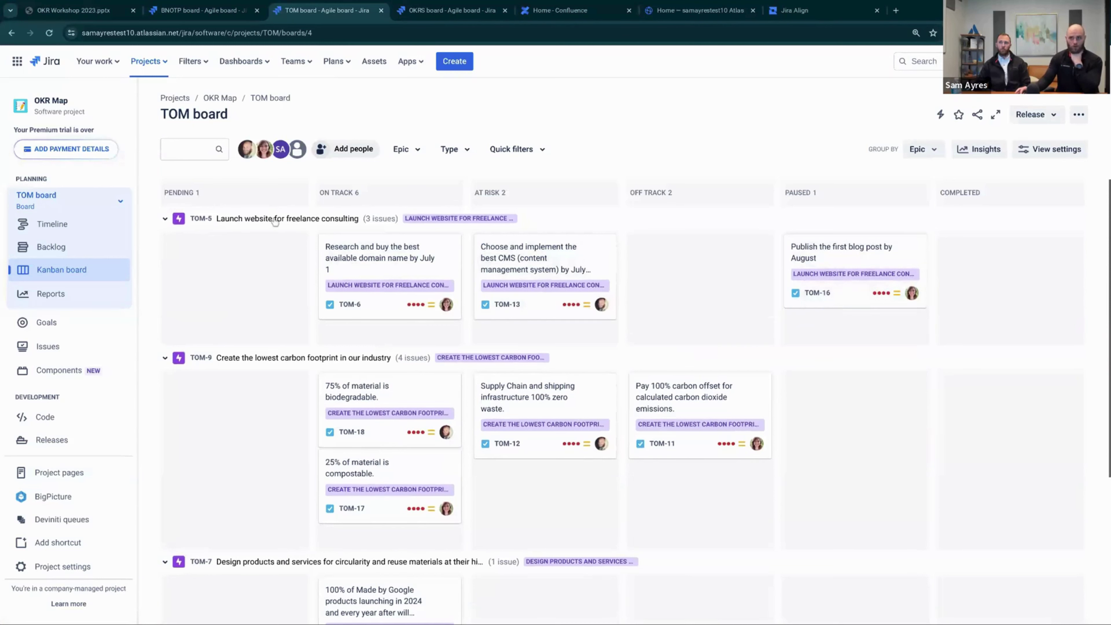
scroll(297, 365, down, 2)
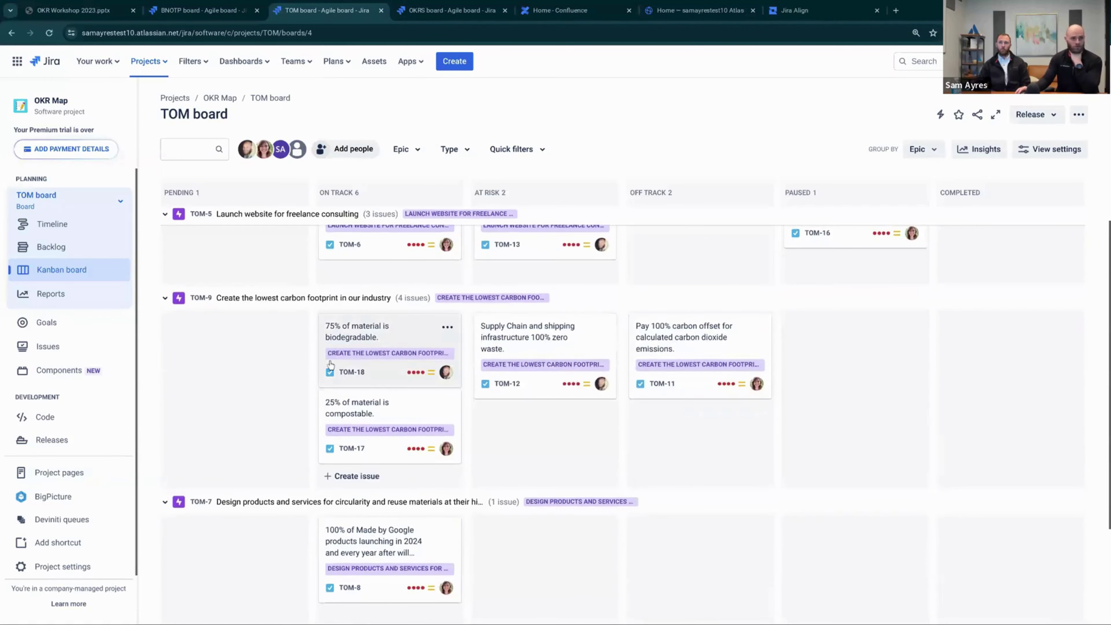
scroll(310, 366, up, 2)
scroll(227, 371, down, 4)
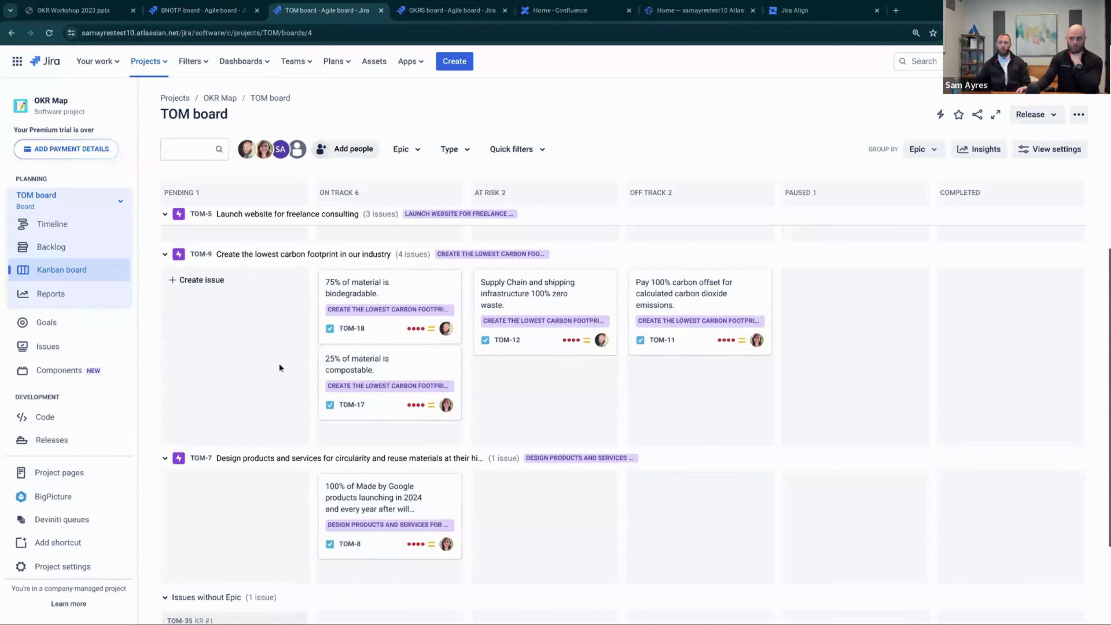
scroll(279, 363, down, 2)
scroll(288, 367, up, 4)
scroll(292, 369, up, 2)
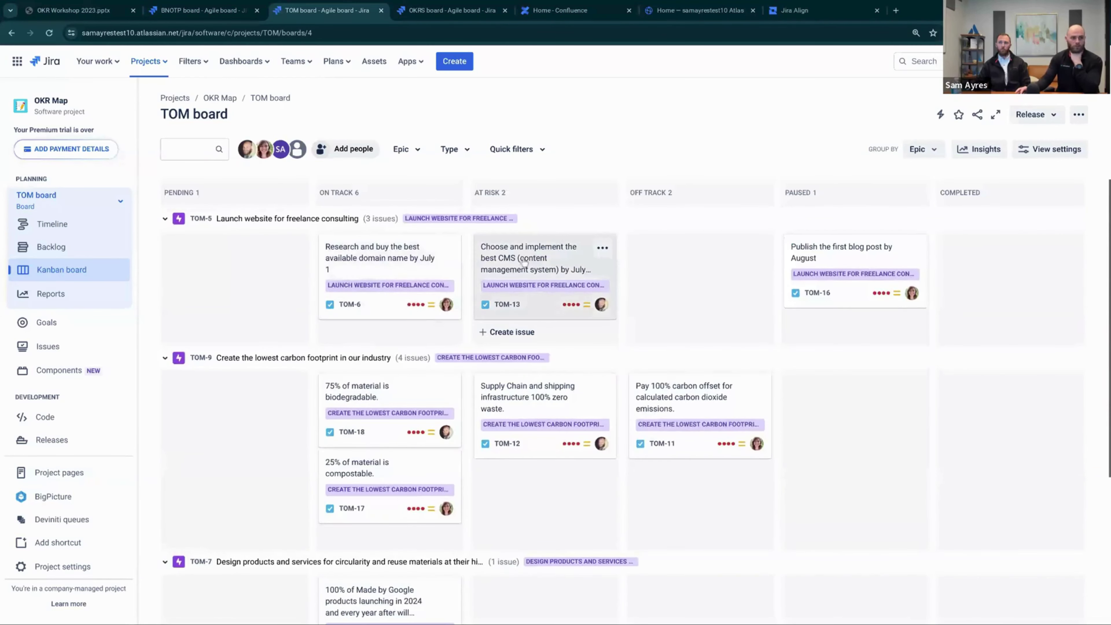
Drag TOM-13 into Off Track, then back to At Risk
drag(606, 263, 624, 268)
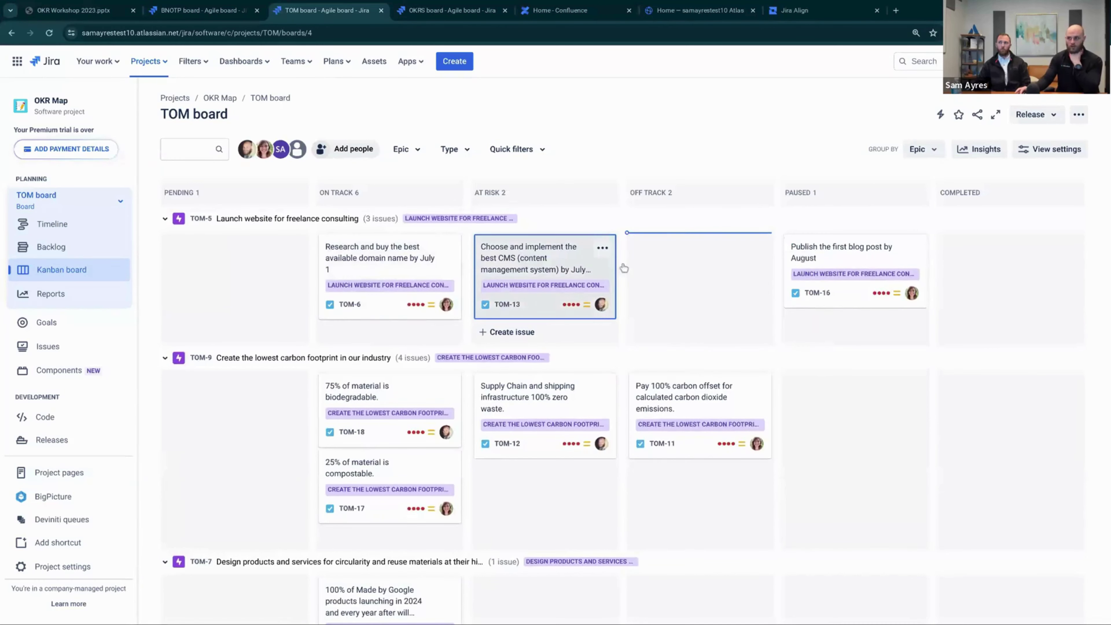
drag(546, 256, 640, 258)
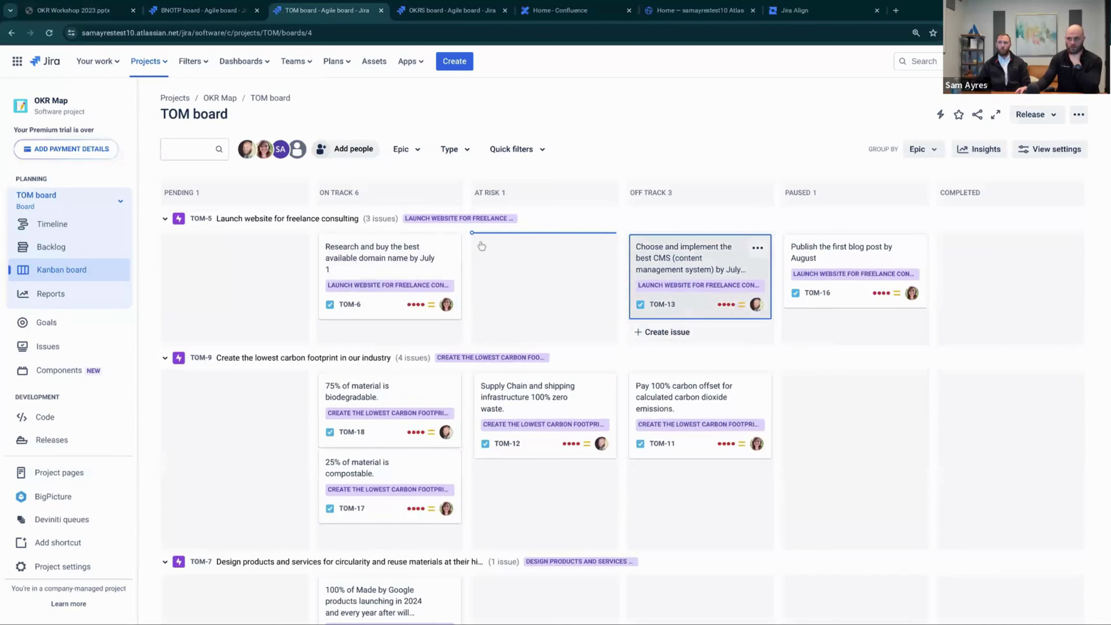
drag(476, 245, 476, 248)
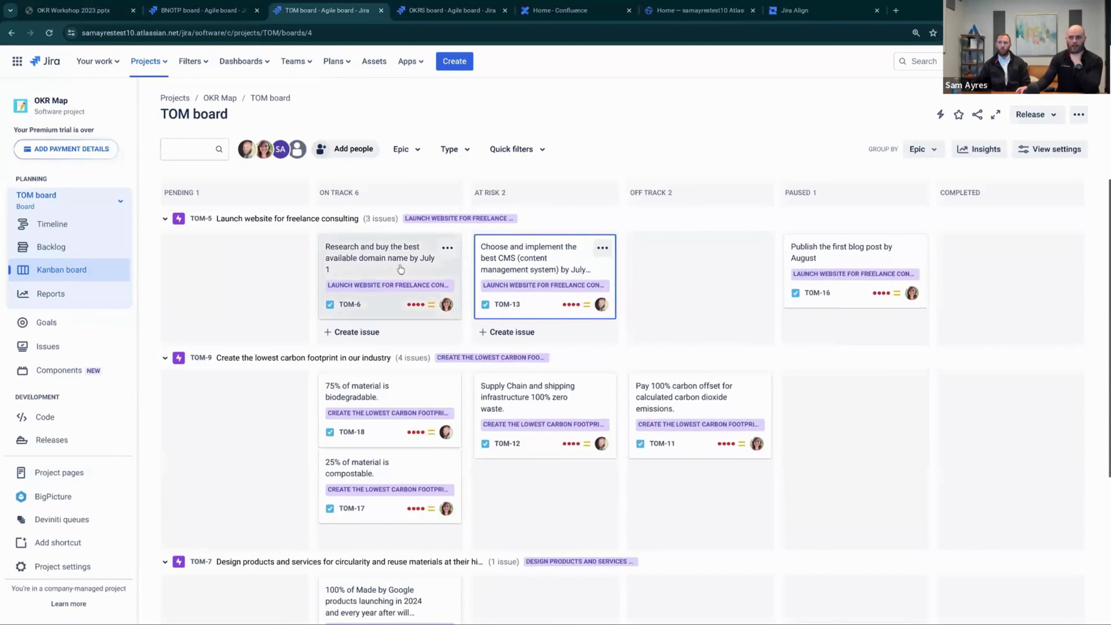
View TOM-6's details, then open the TOM board's timeline
click(367, 258)
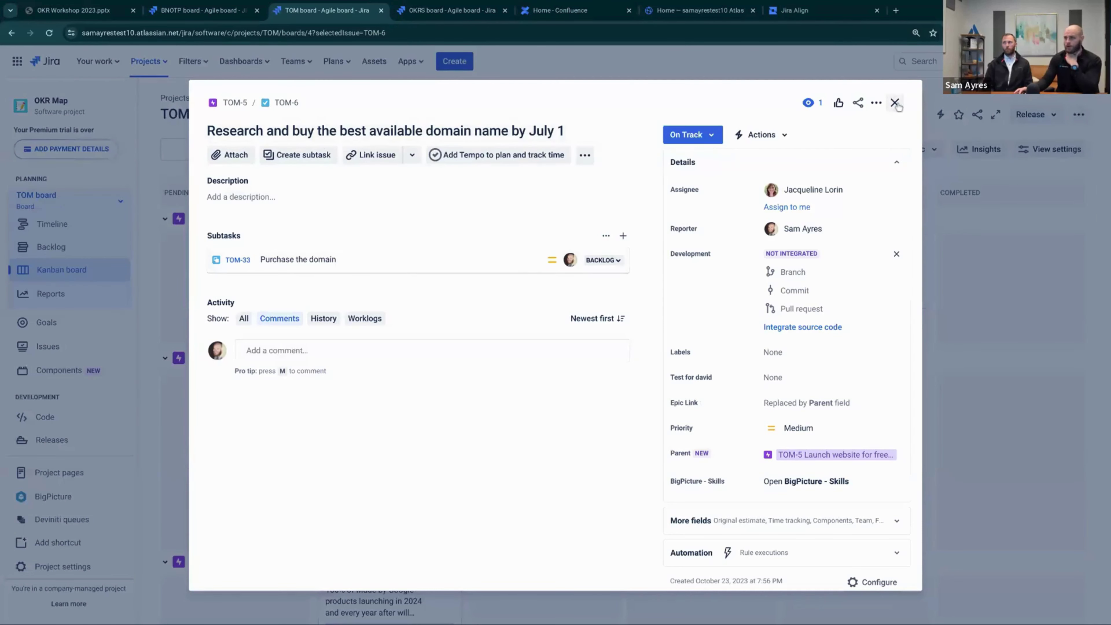
click(14, 245)
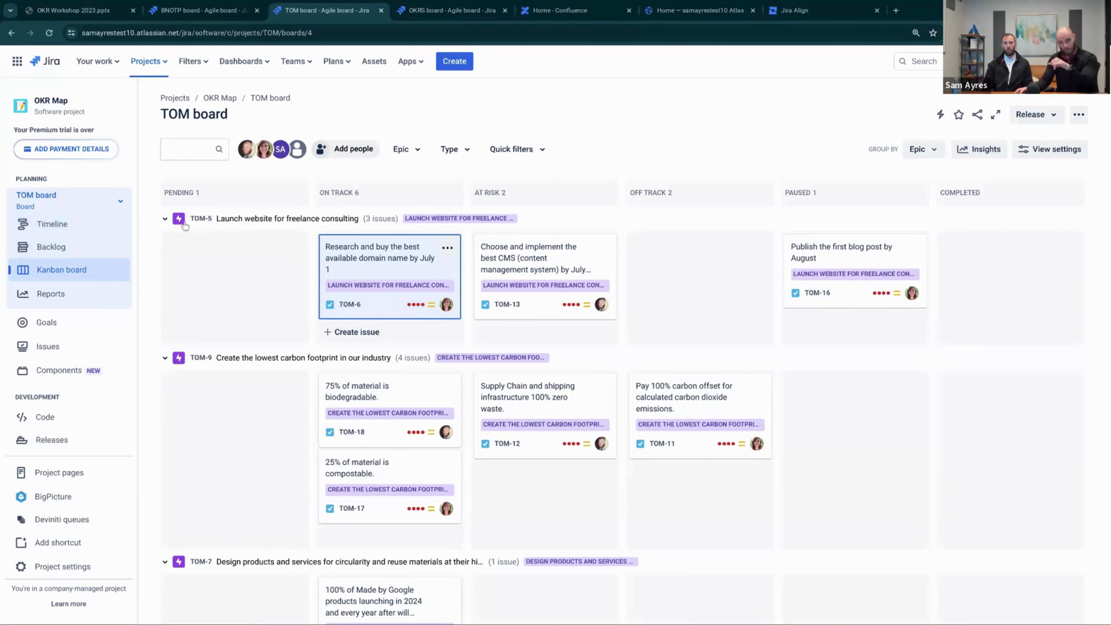
click(97, 224)
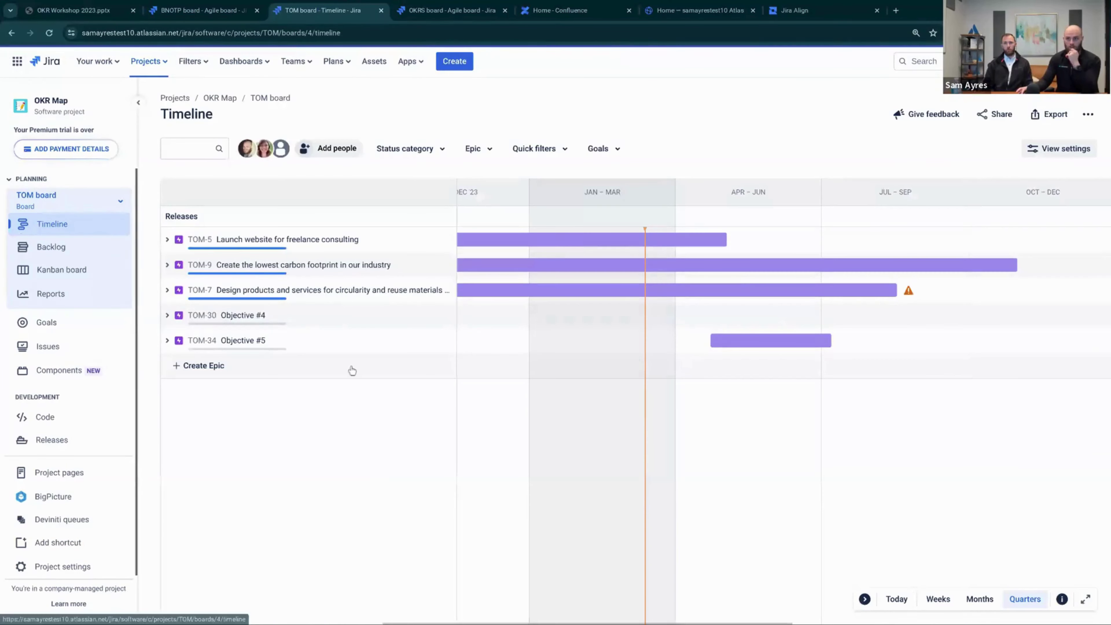
Expand TOM-5, TOM-9, TOM-7, Objective #4 and Objective #5, and narrow the issue list
click(168, 239)
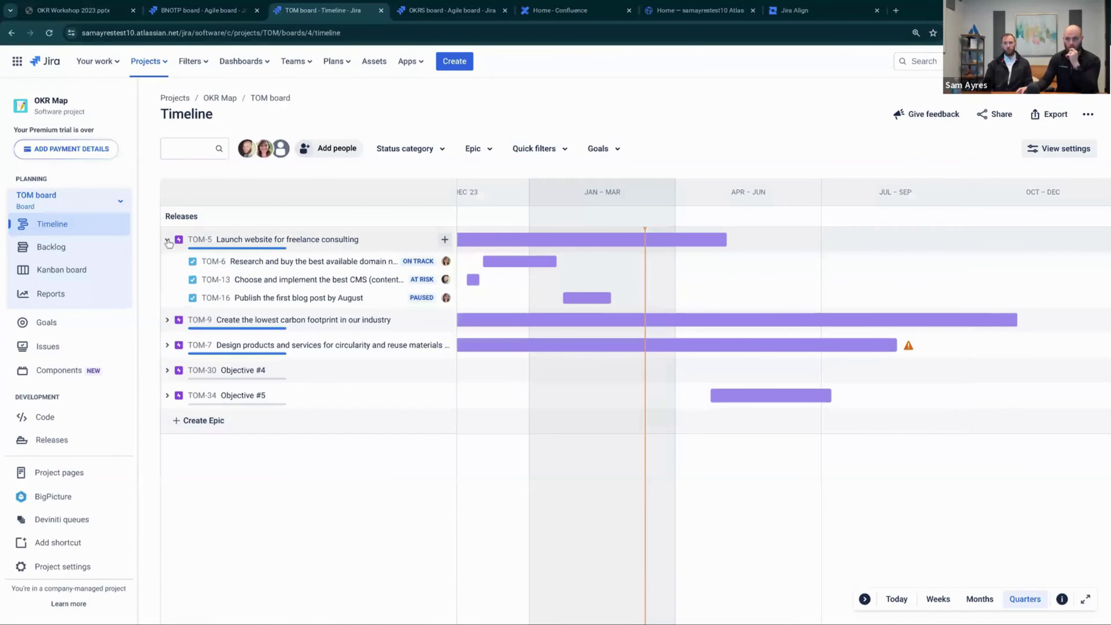
click(167, 320)
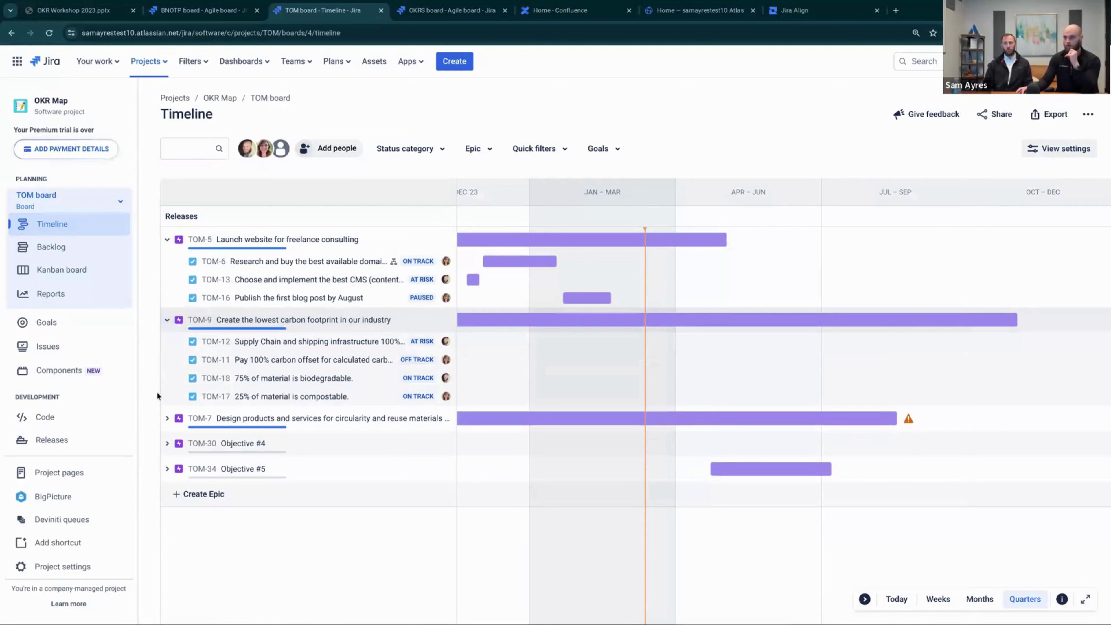
click(167, 418)
click(168, 463)
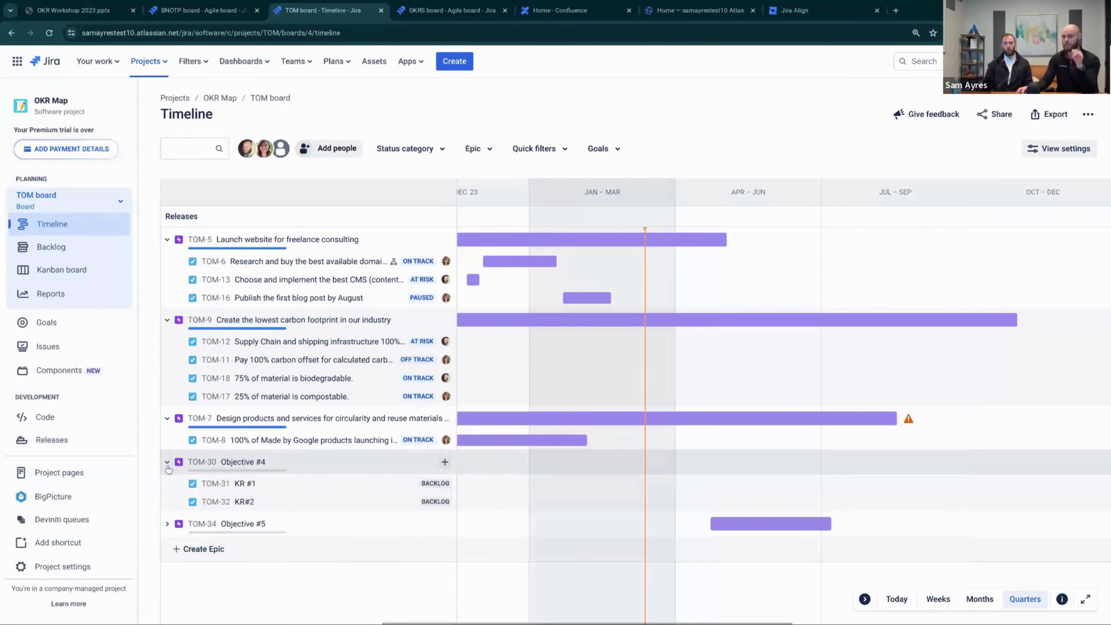
click(168, 525)
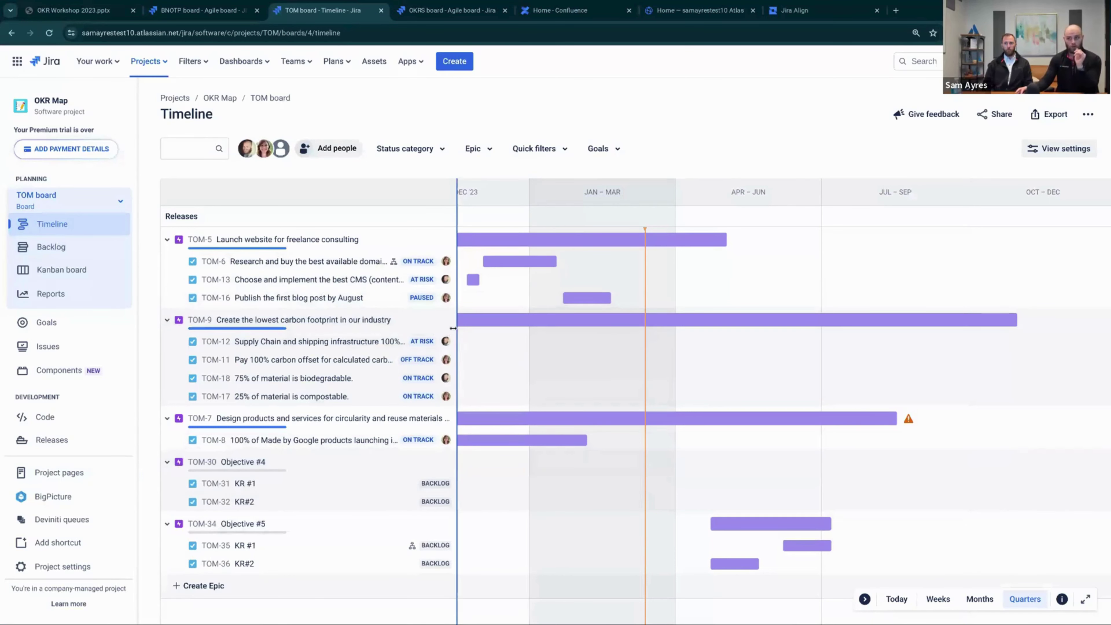
drag(453, 329, 430, 329)
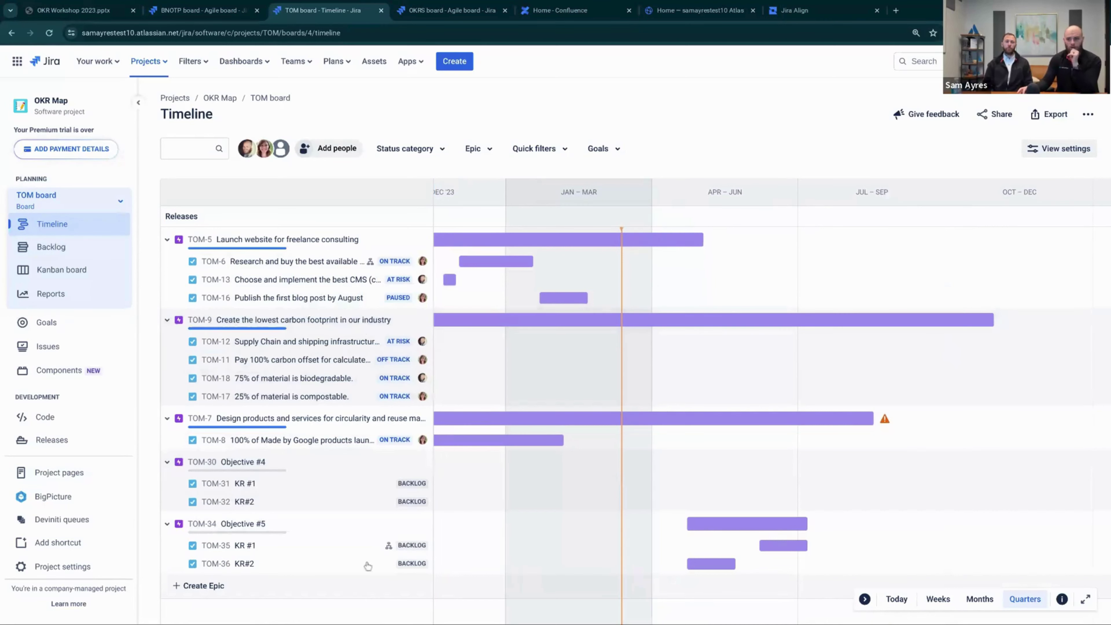
Create the epic 'Objective #6' and view its details
click(195, 593)
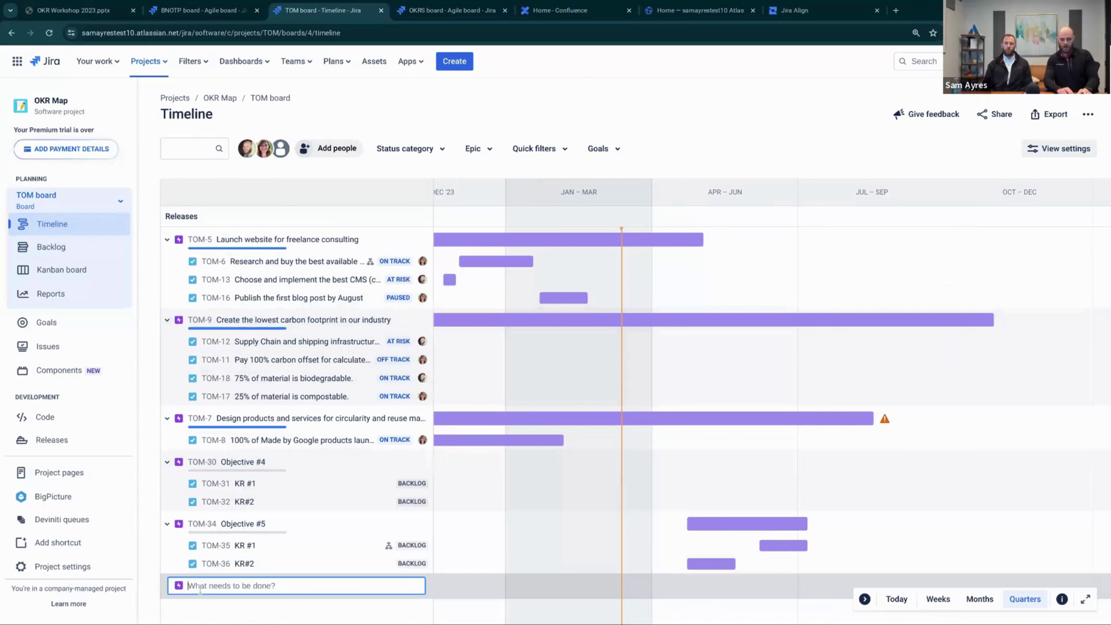
text(Objective)
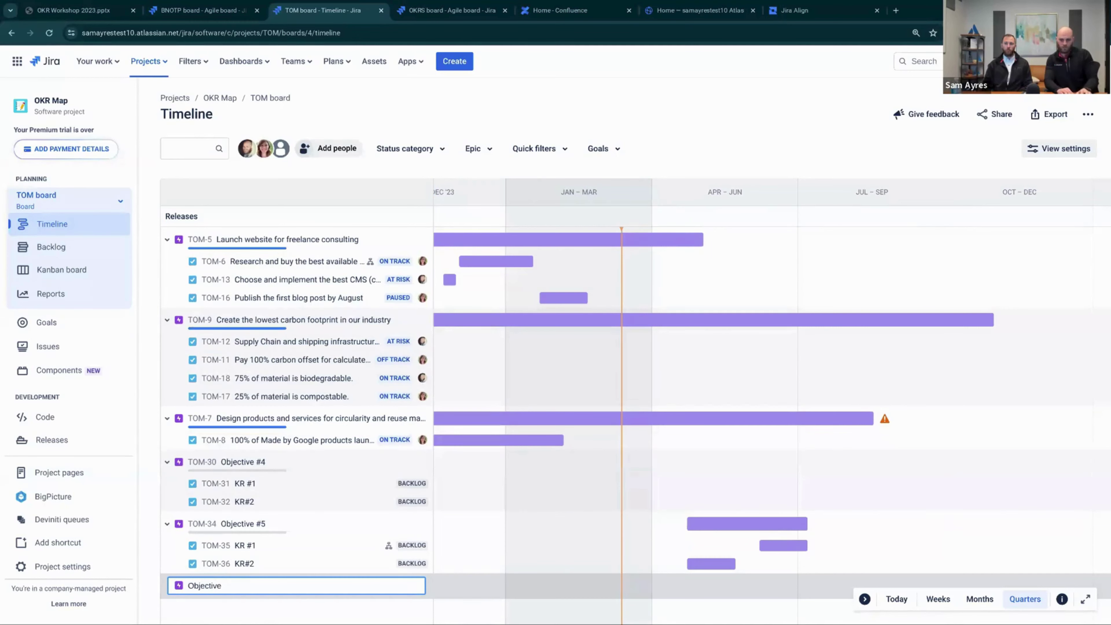
text(#6)
key(Return)
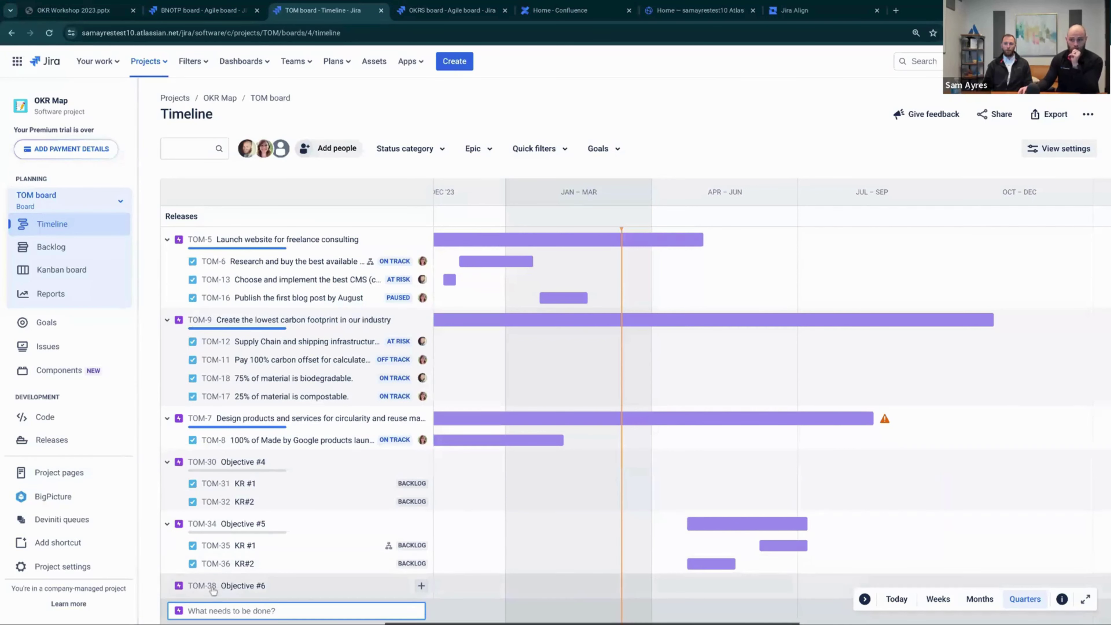
click(211, 591)
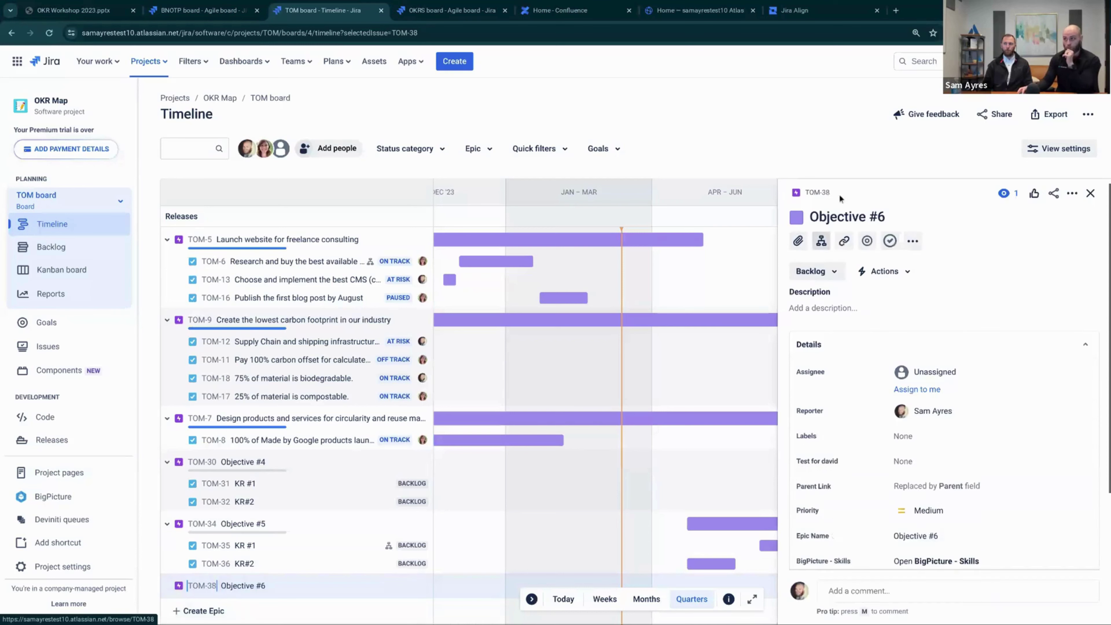
click(1089, 195)
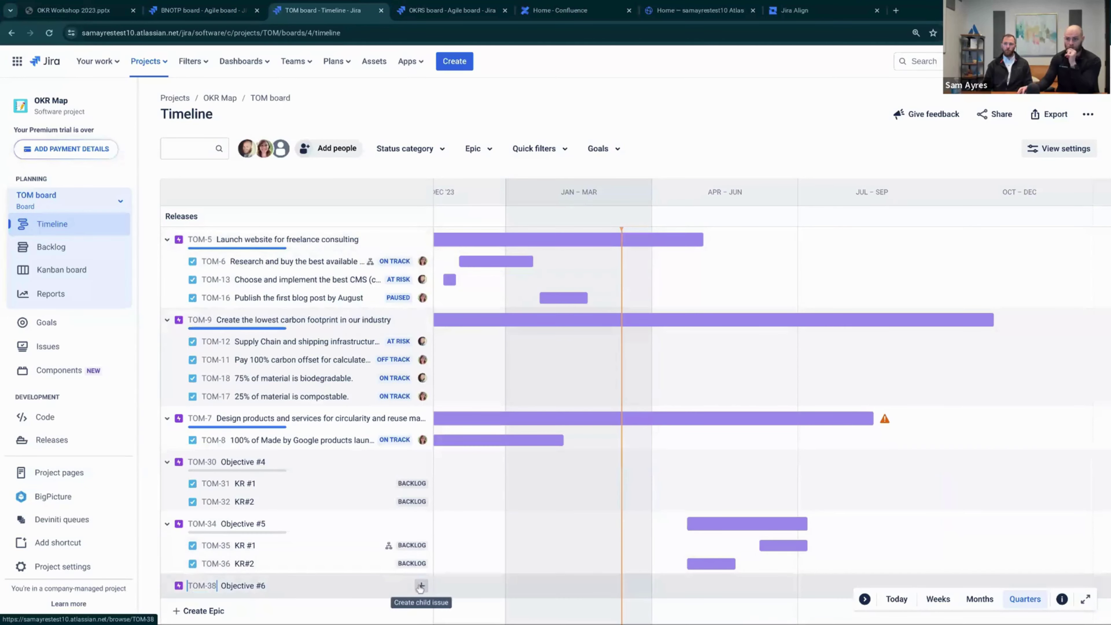
Add child 'KR #1' under Objective #6 with timeline dates, then open KR#2's details
click(421, 587)
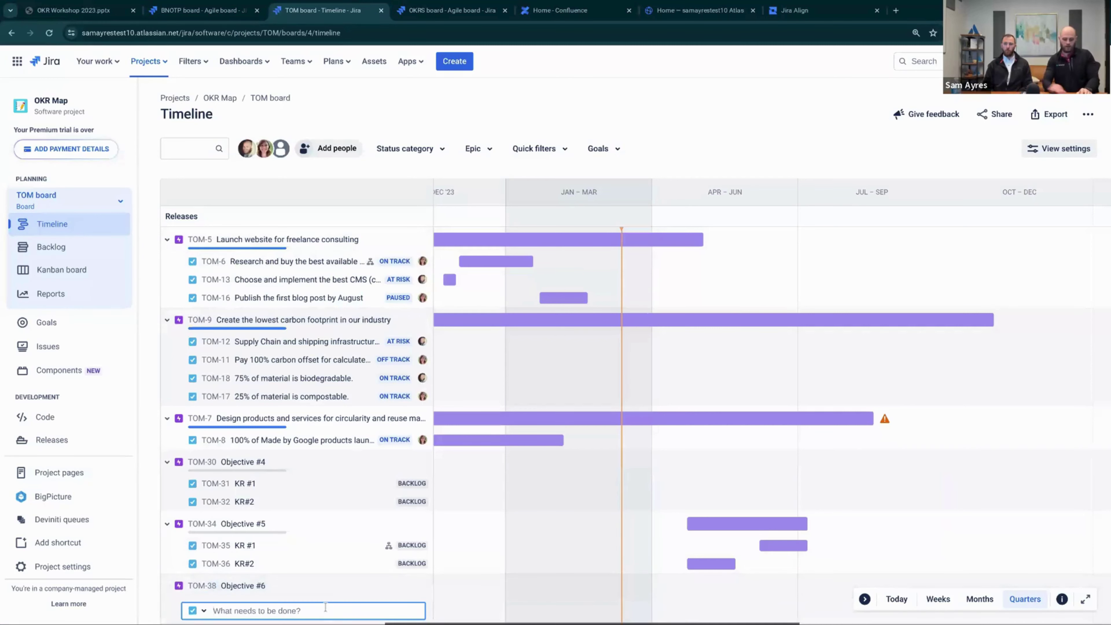
text(KR)
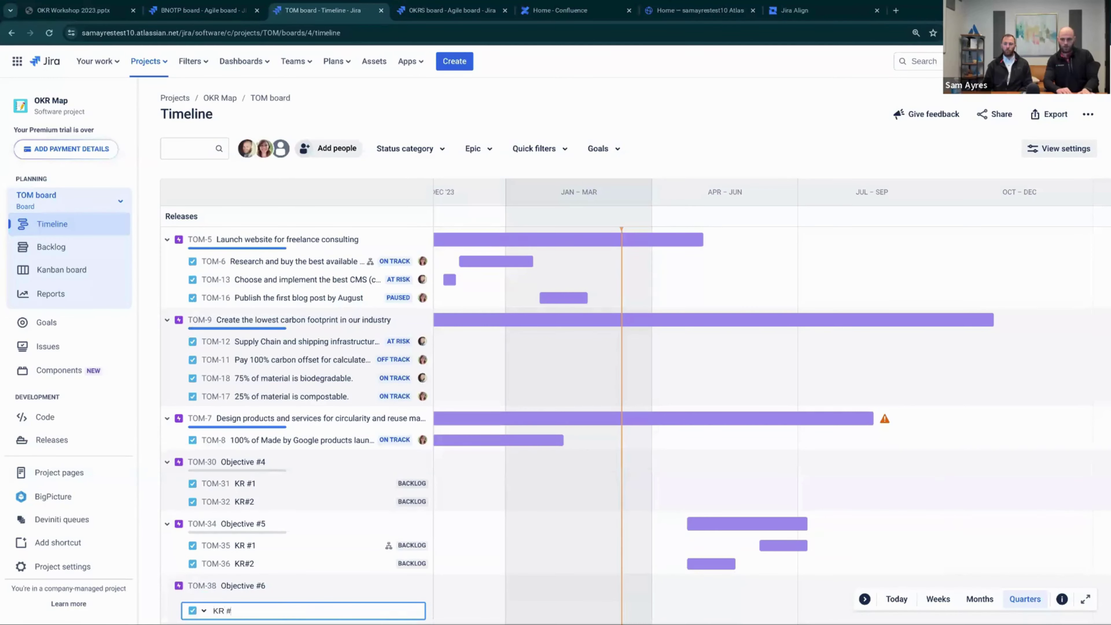
text( #1)
key(Return)
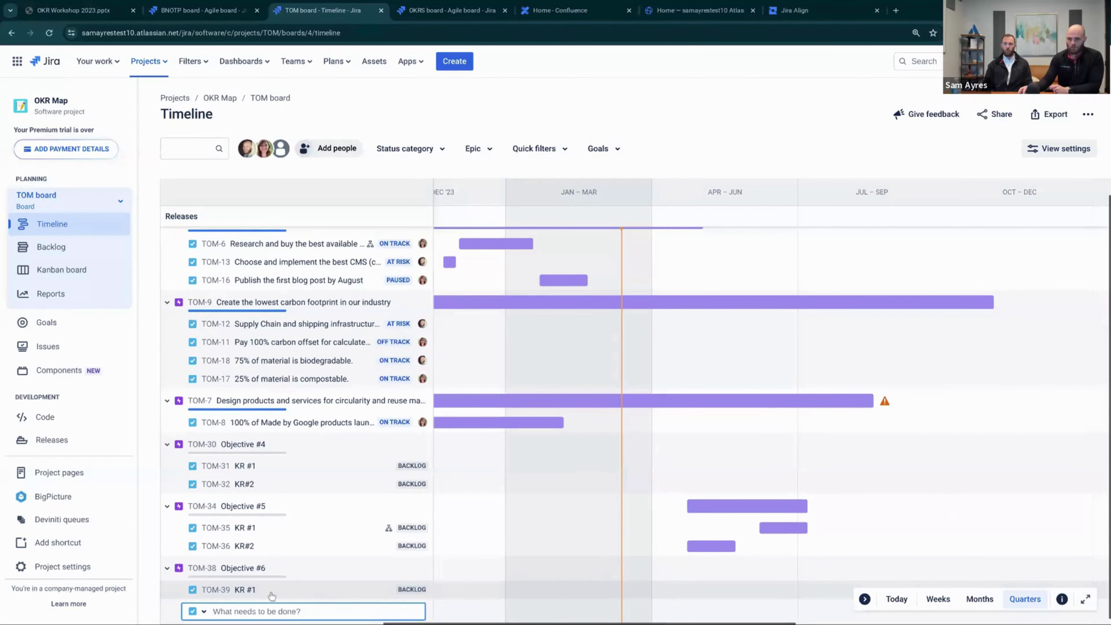
click(234, 593)
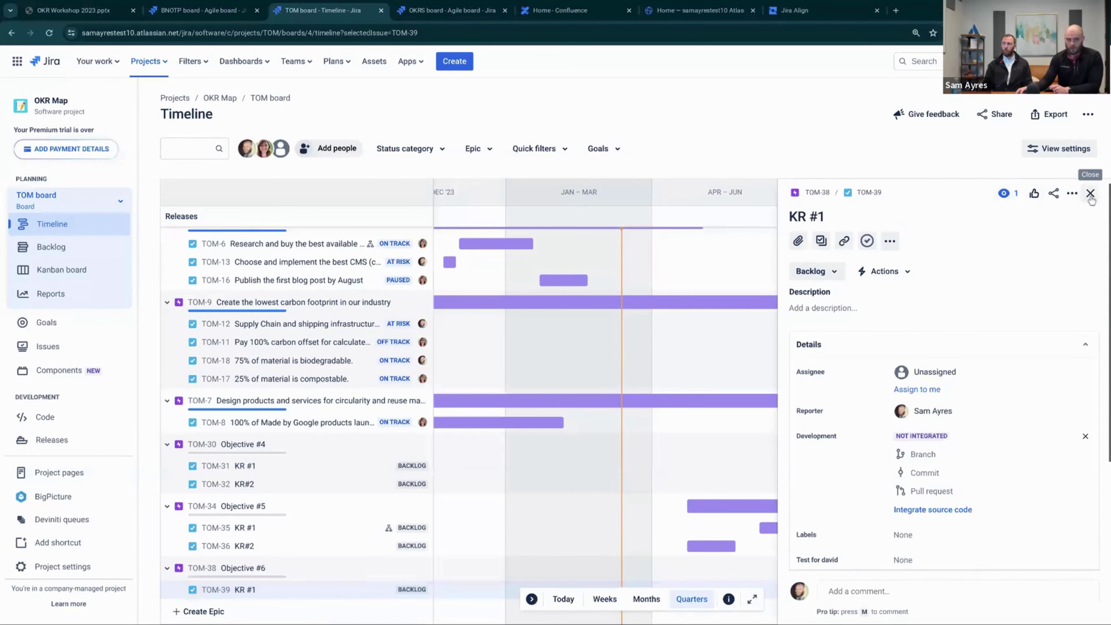
click(1090, 194)
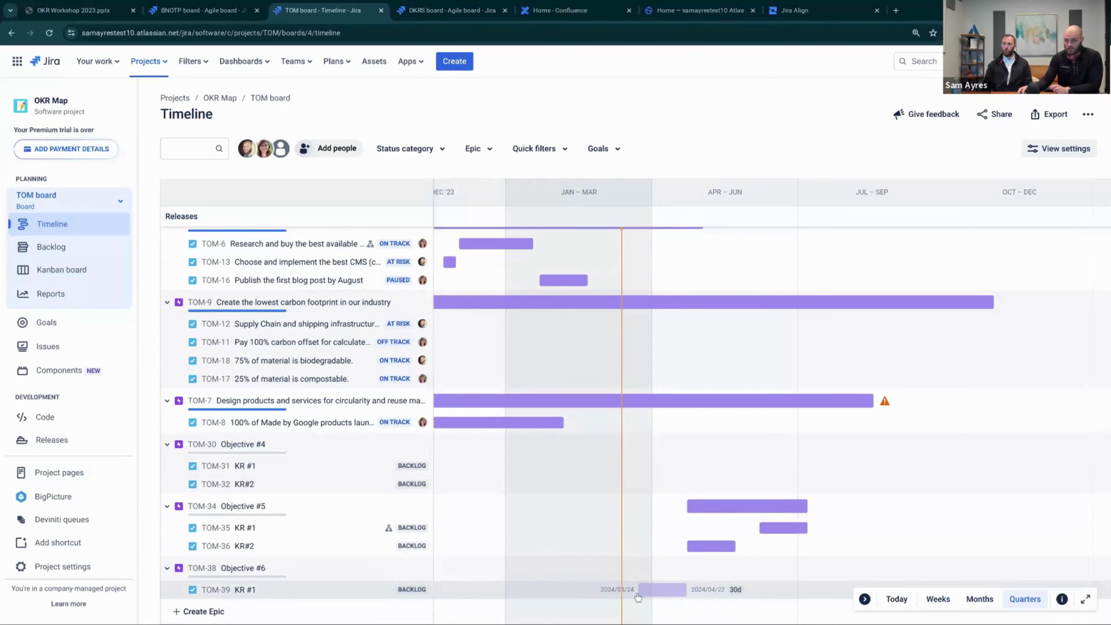
click(635, 597)
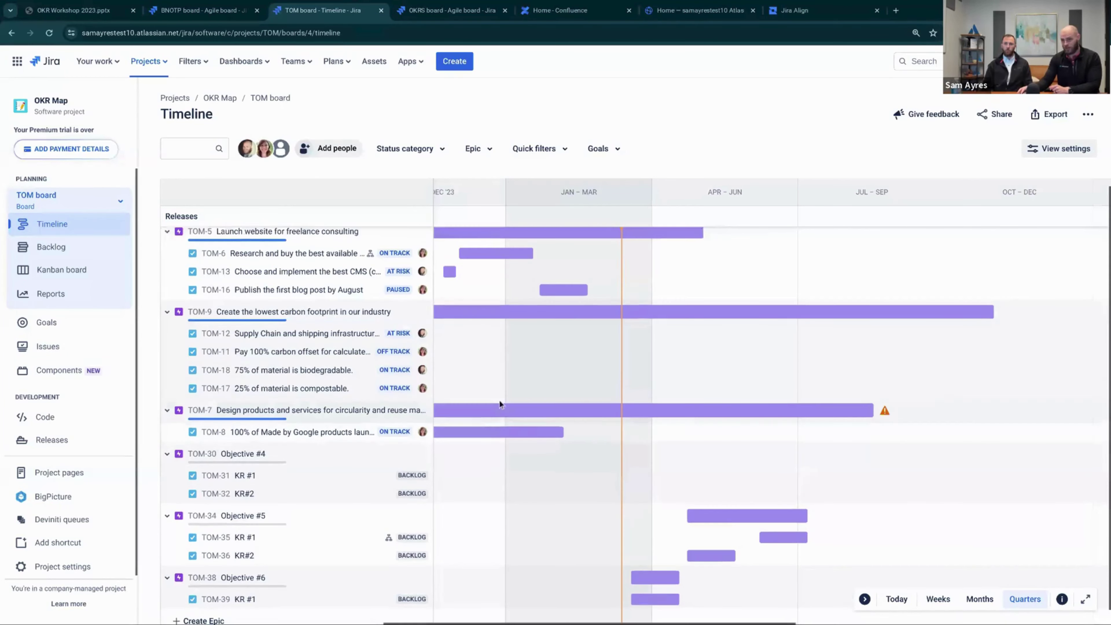
scroll(499, 399, up, 2)
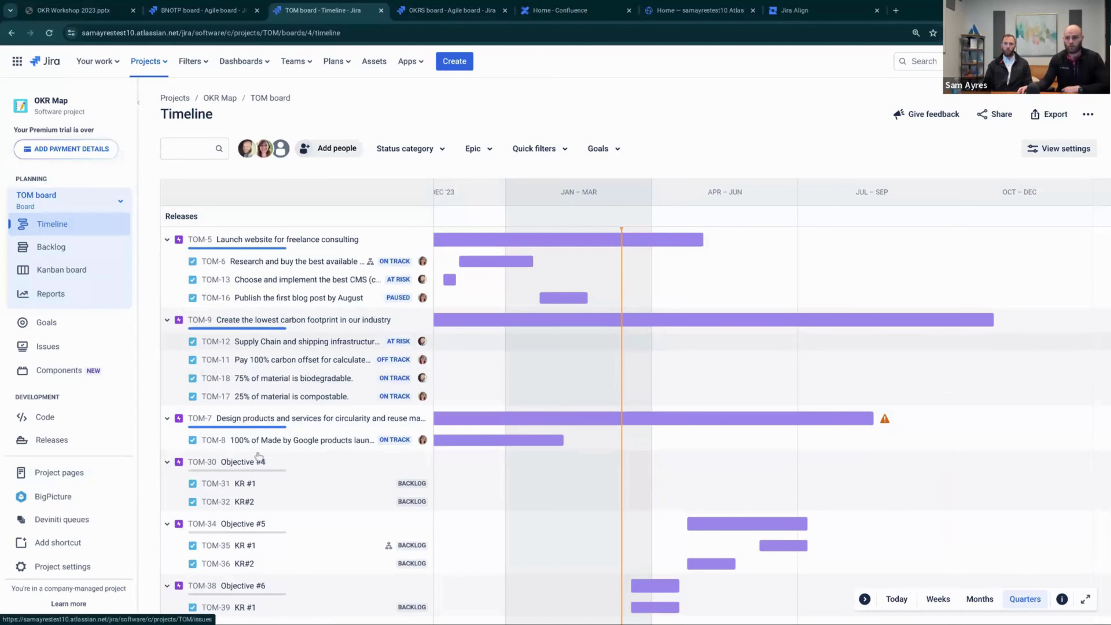
click(288, 504)
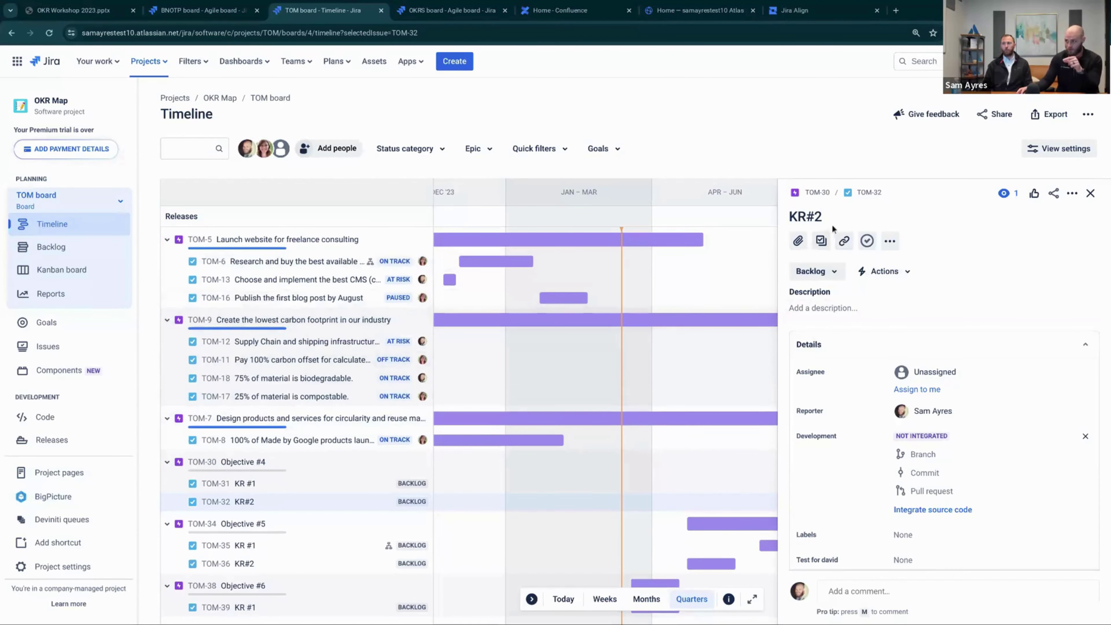
Add the subtask 'do this thing to support KR#2' to KR#2
drag(827, 216, 792, 219)
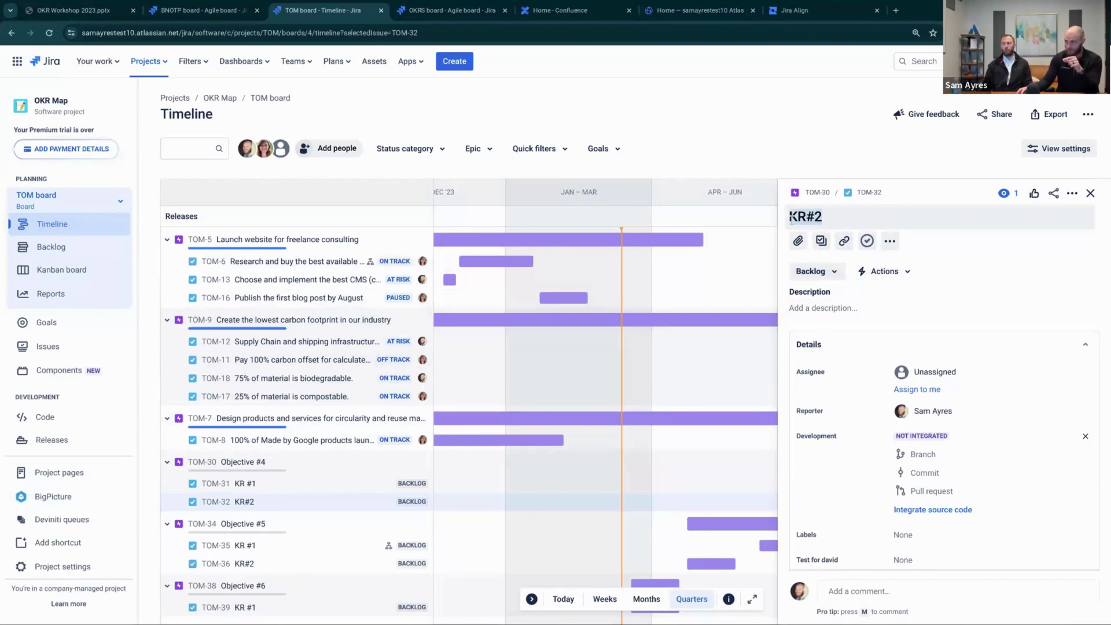
click(821, 242)
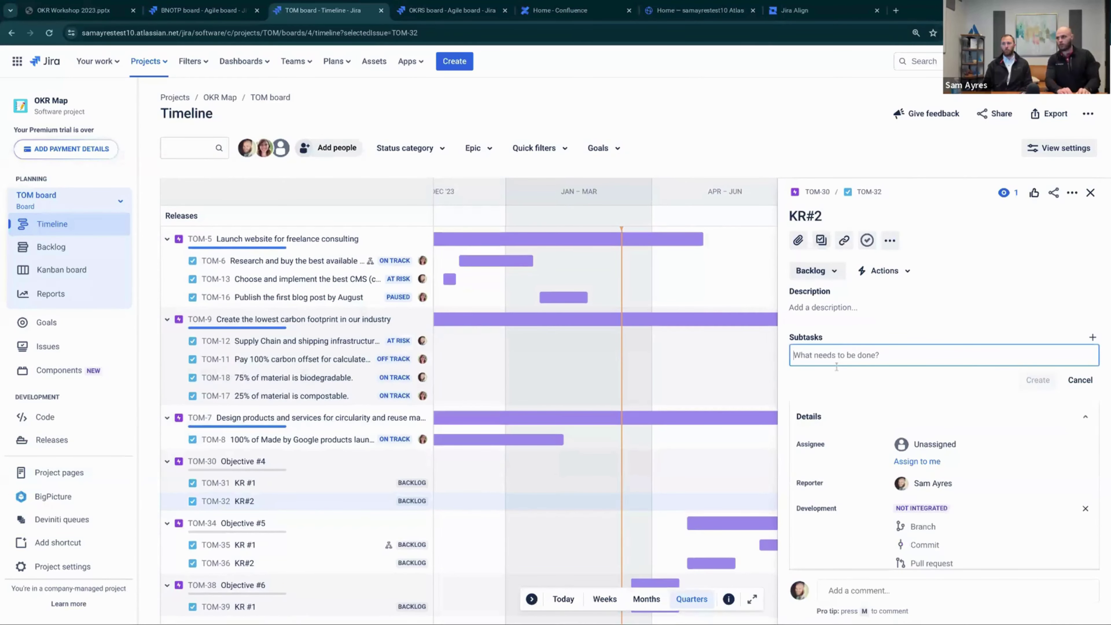
text(Sam go)
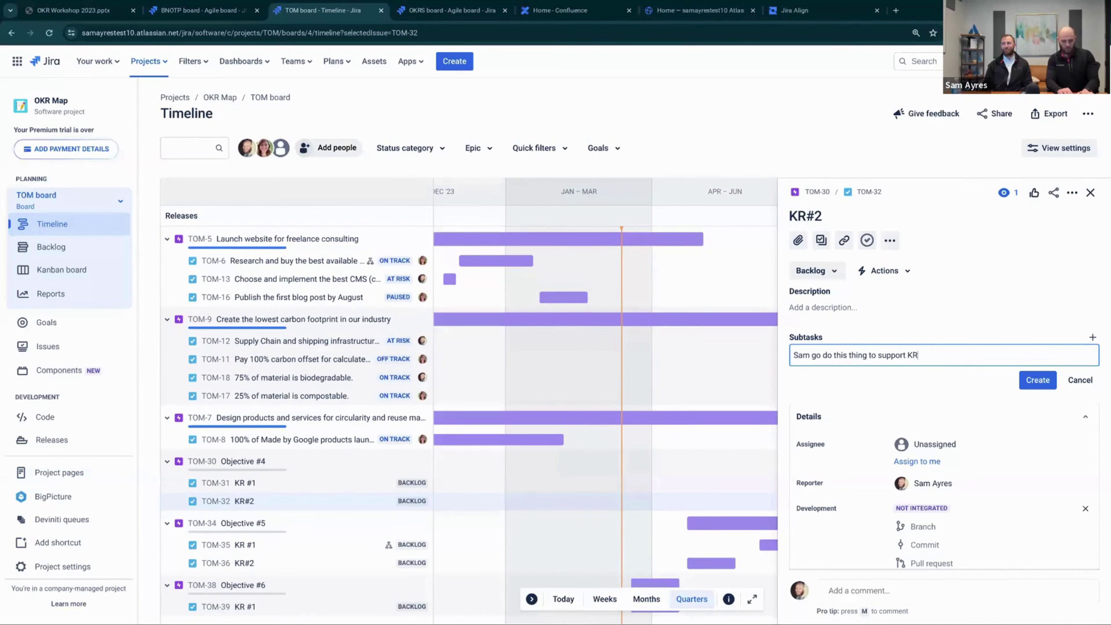
text(do this thing to support KR#2)
key(Return)
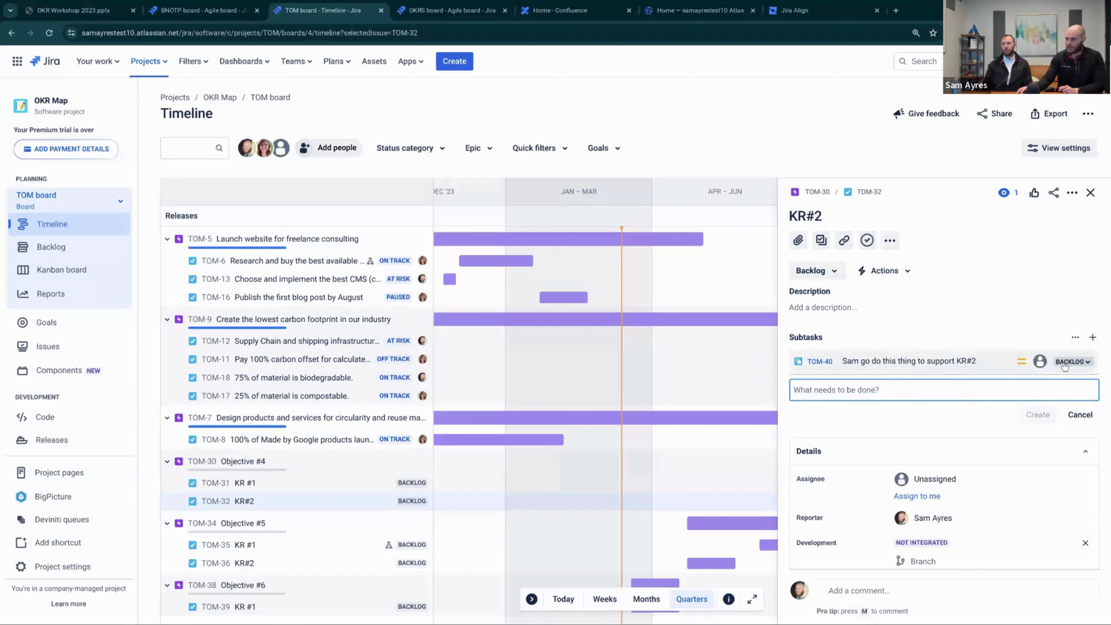
Assign the subtask to yourself and review its status options
click(1041, 361)
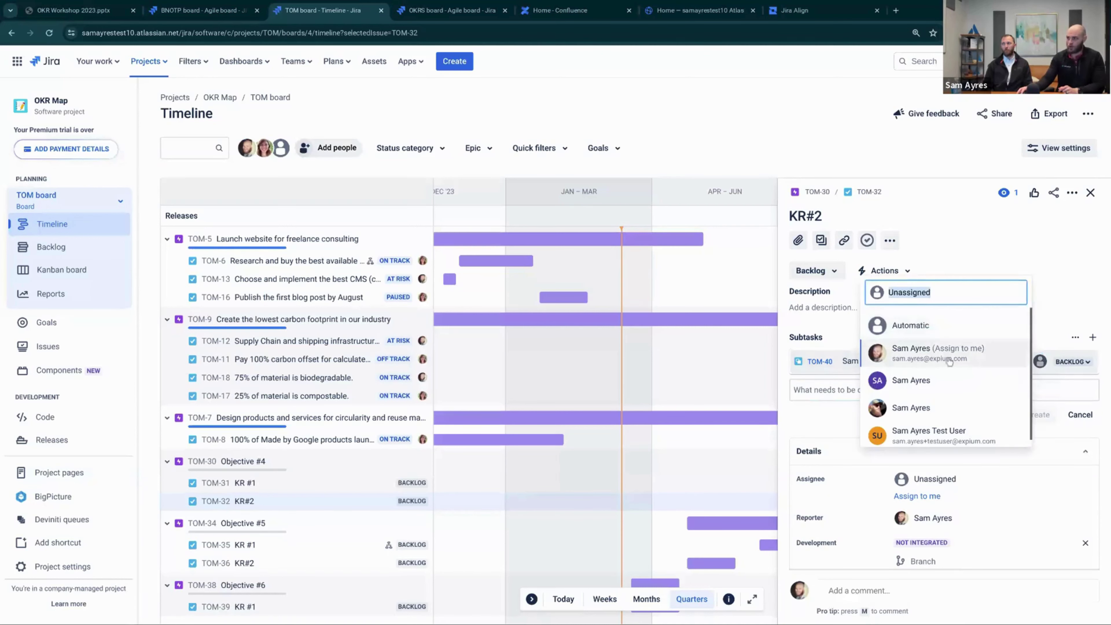
click(942, 358)
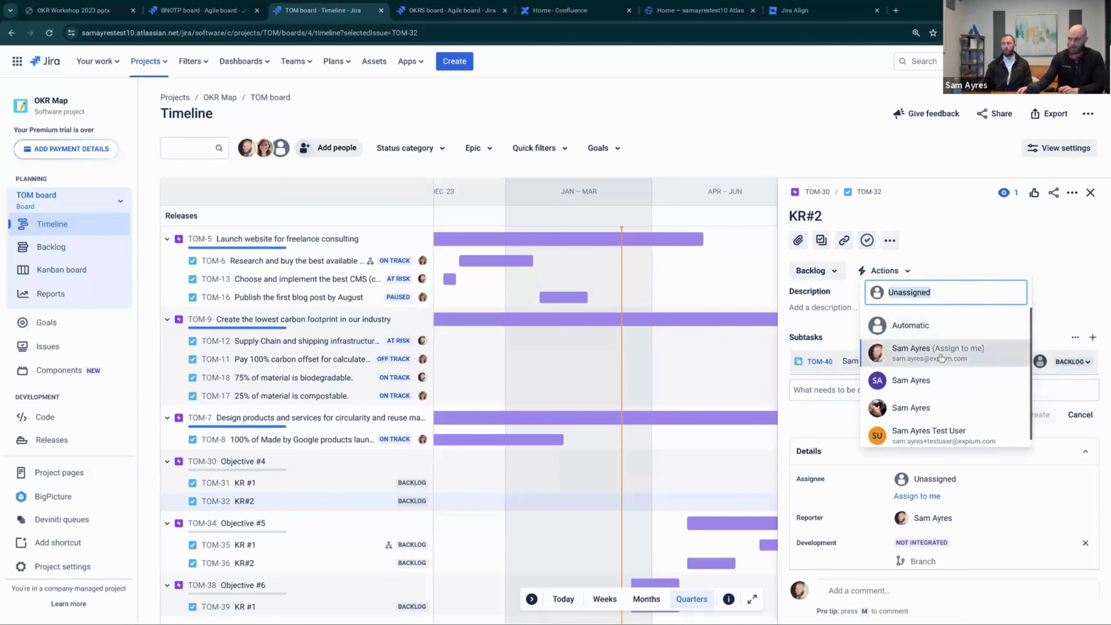
click(1063, 362)
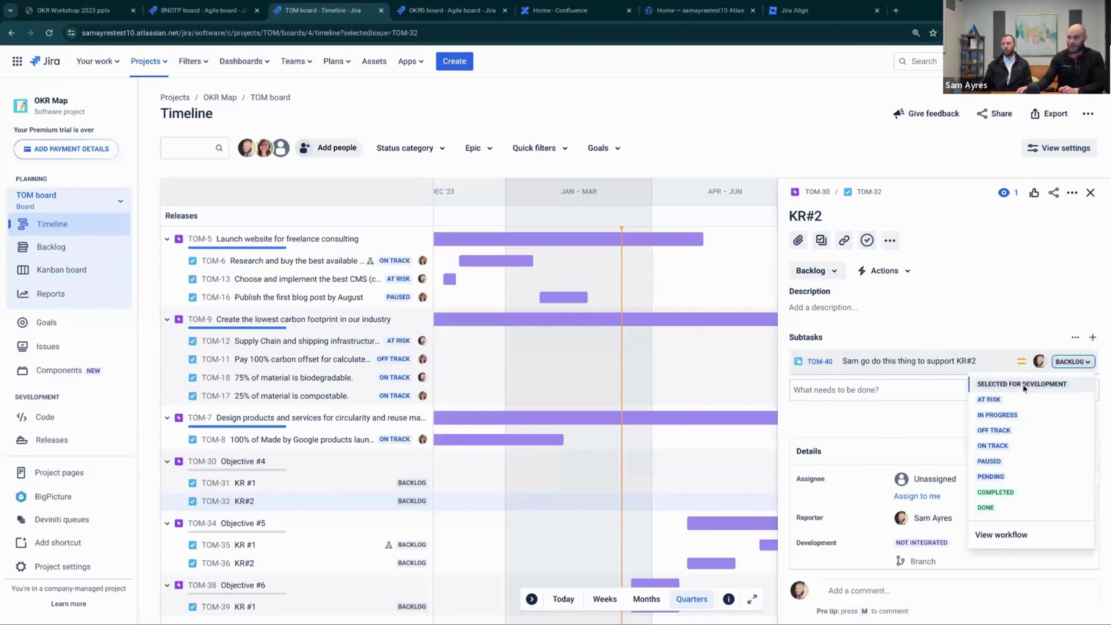
key(Escape)
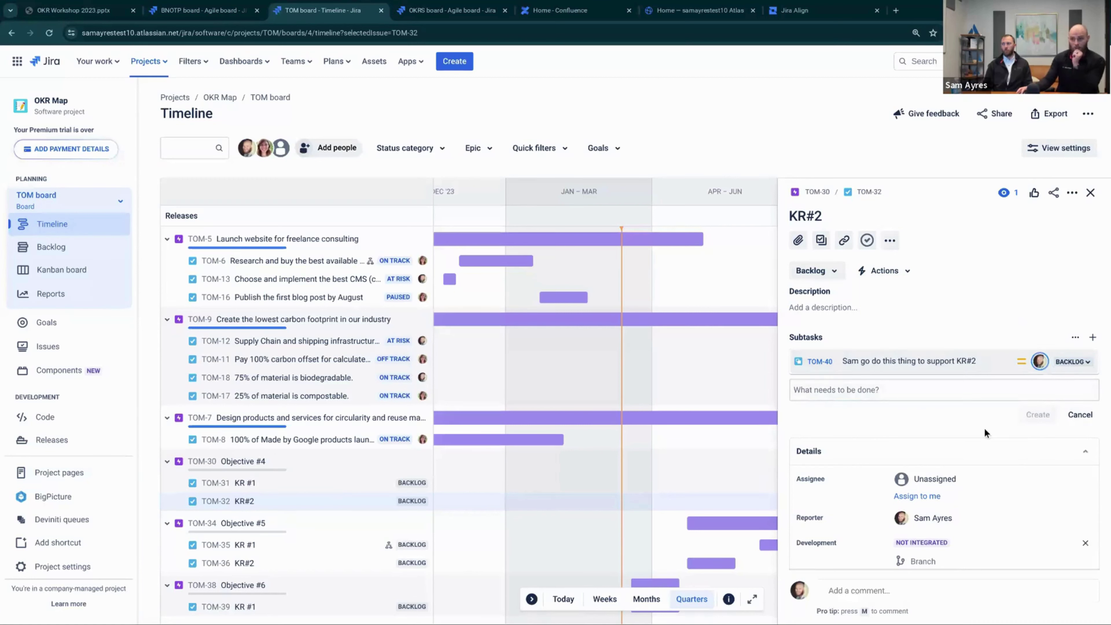
click(1071, 362)
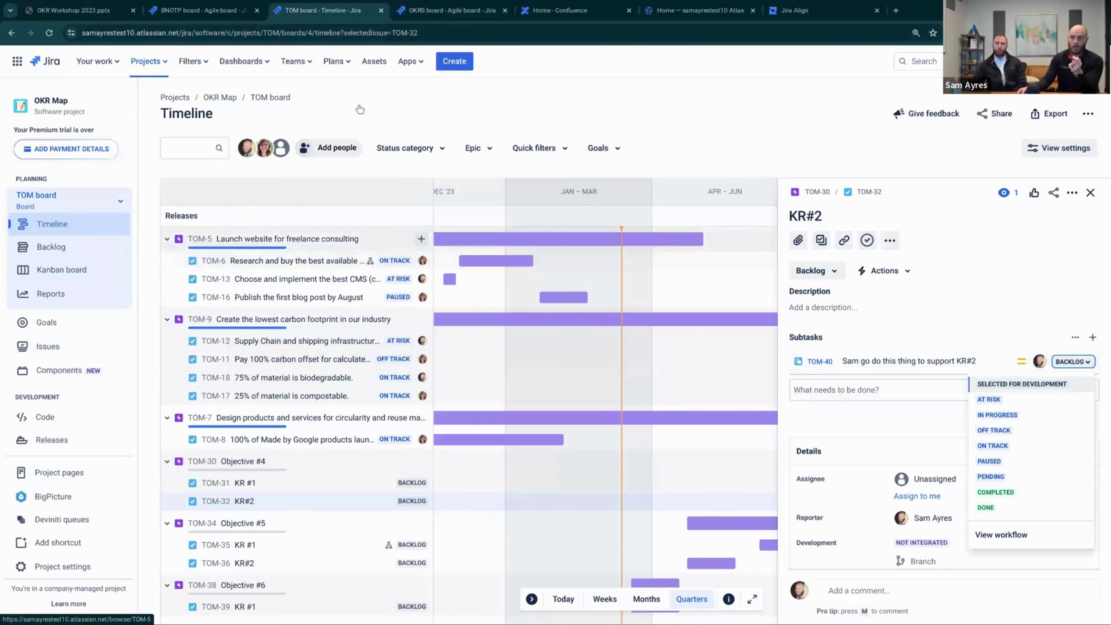
click(452, 13)
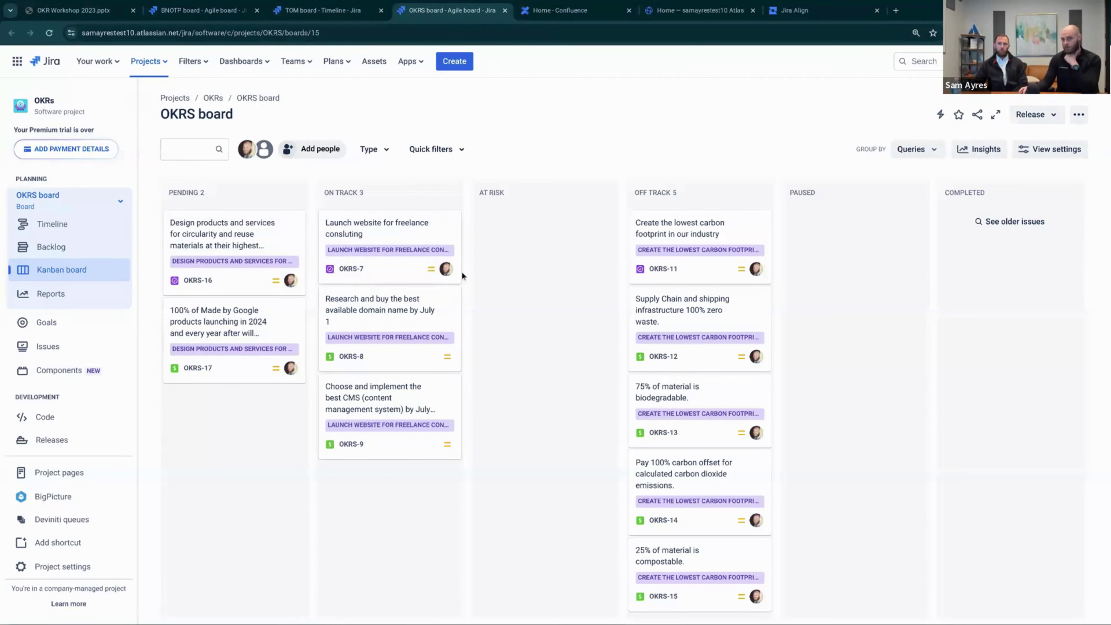
Scroll through the OKRS board columns, then go to Project pages
scroll(700, 346, down, 1)
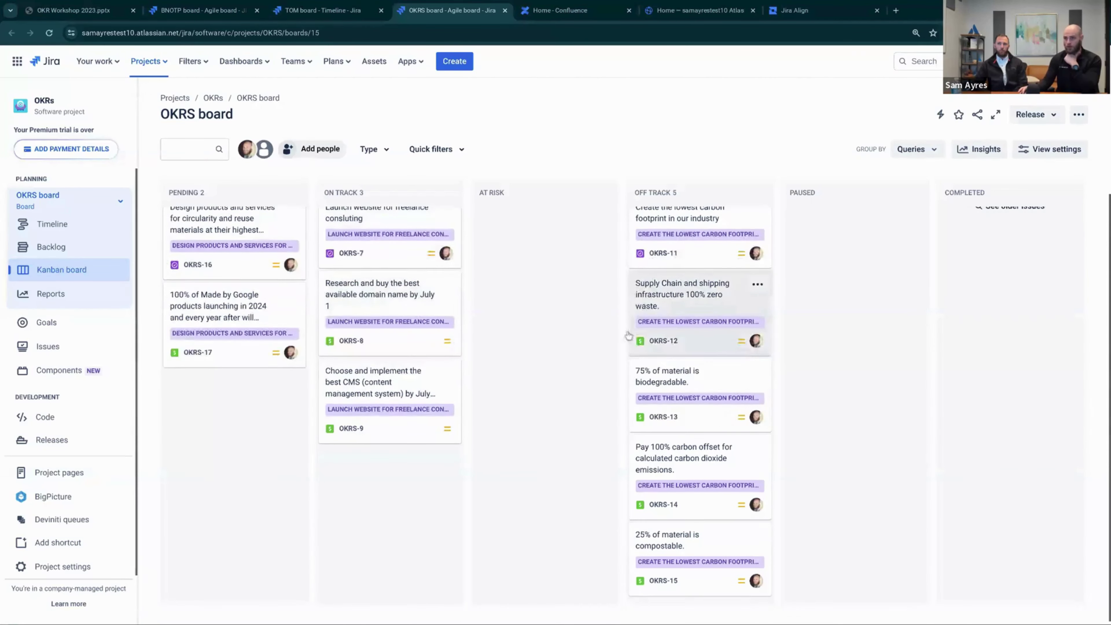
scroll(455, 334, up, 1)
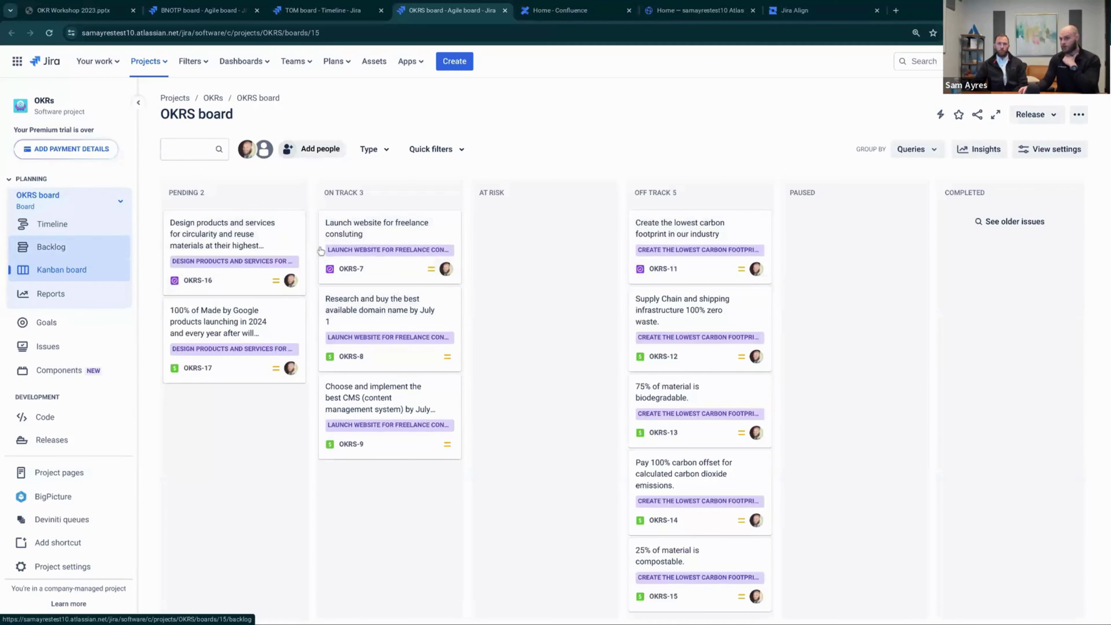
scroll(258, 343, down, 1)
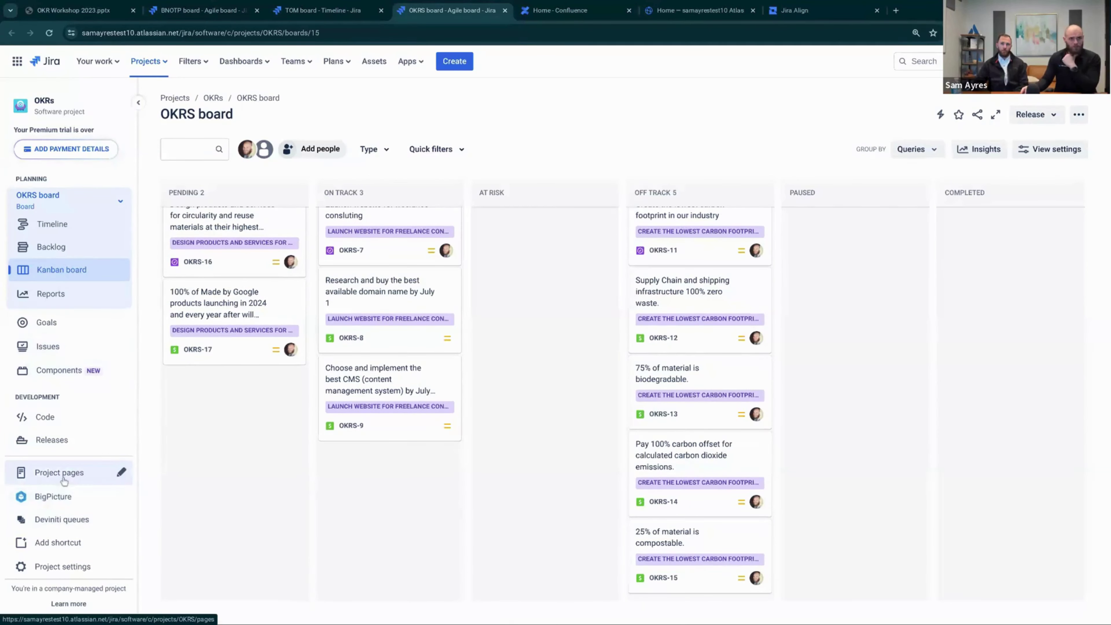
click(56, 474)
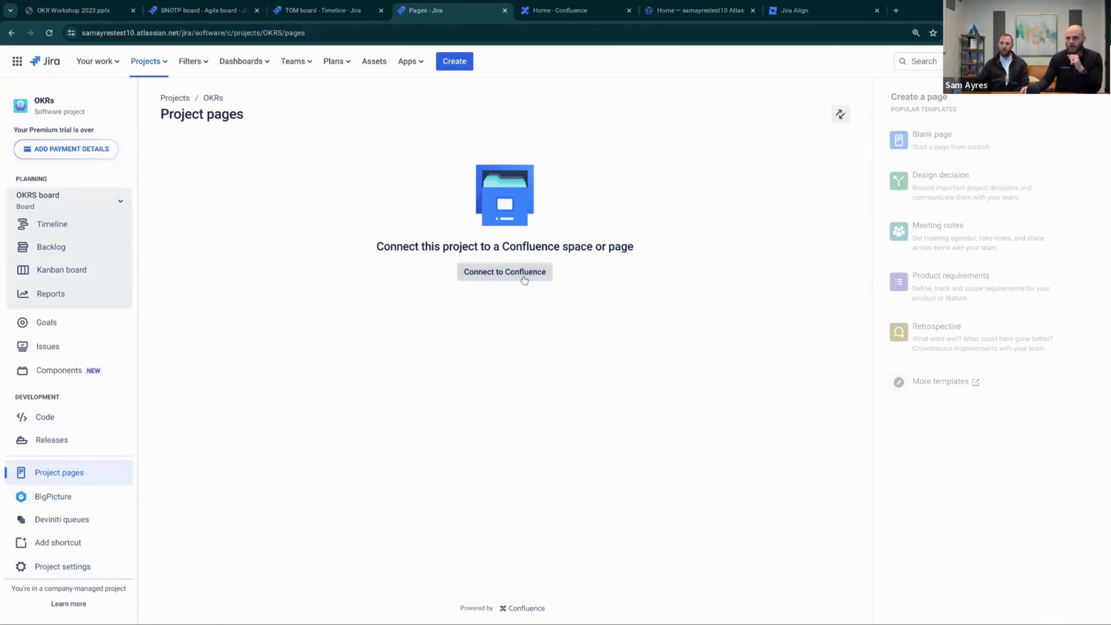
Connect the OKRs project to New OKR Tracking Space and browse all Confluence templates
click(523, 275)
click(543, 168)
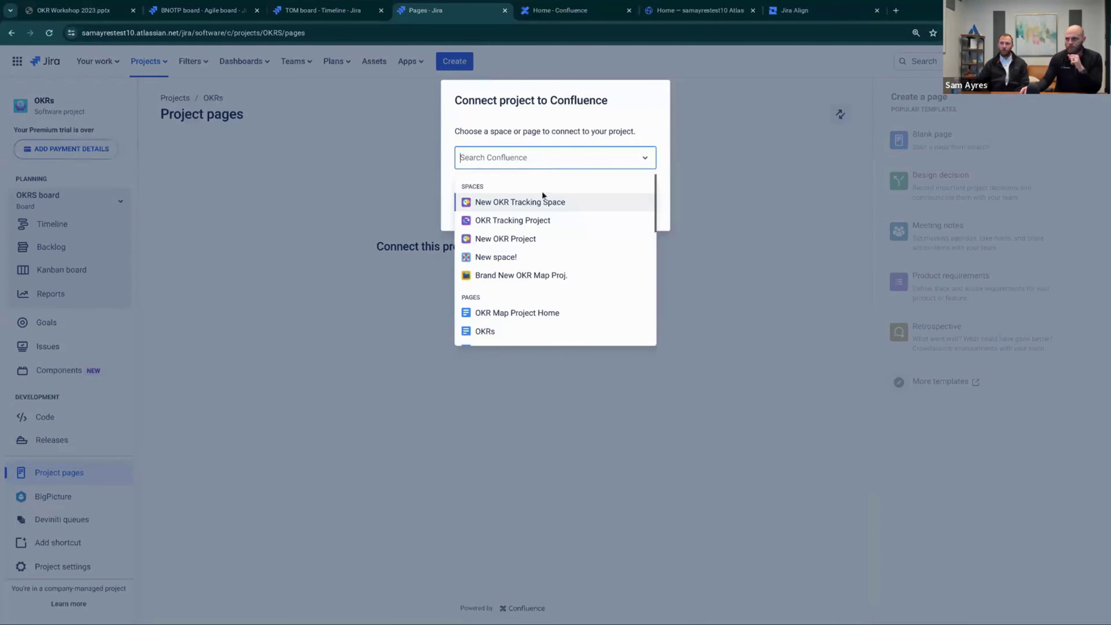
click(542, 202)
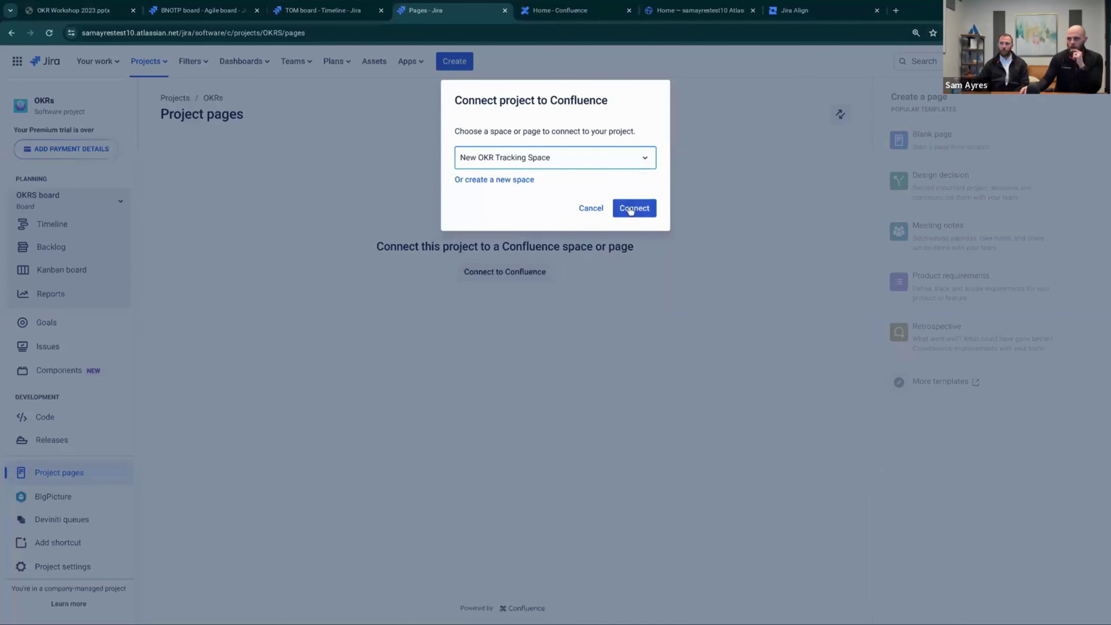
click(630, 210)
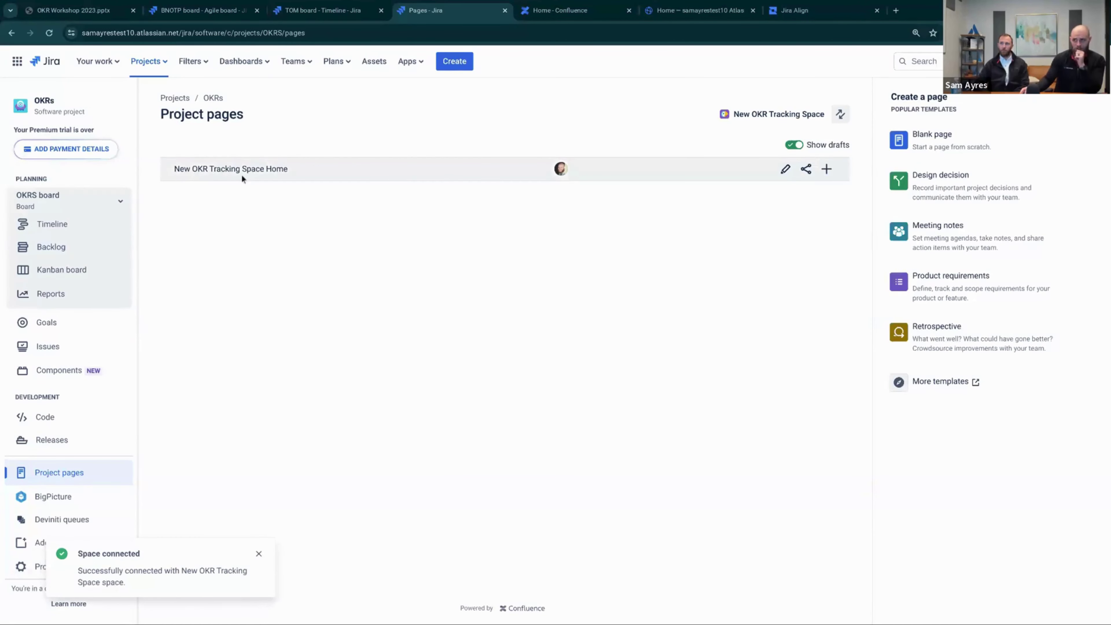
mouse_move(932, 139)
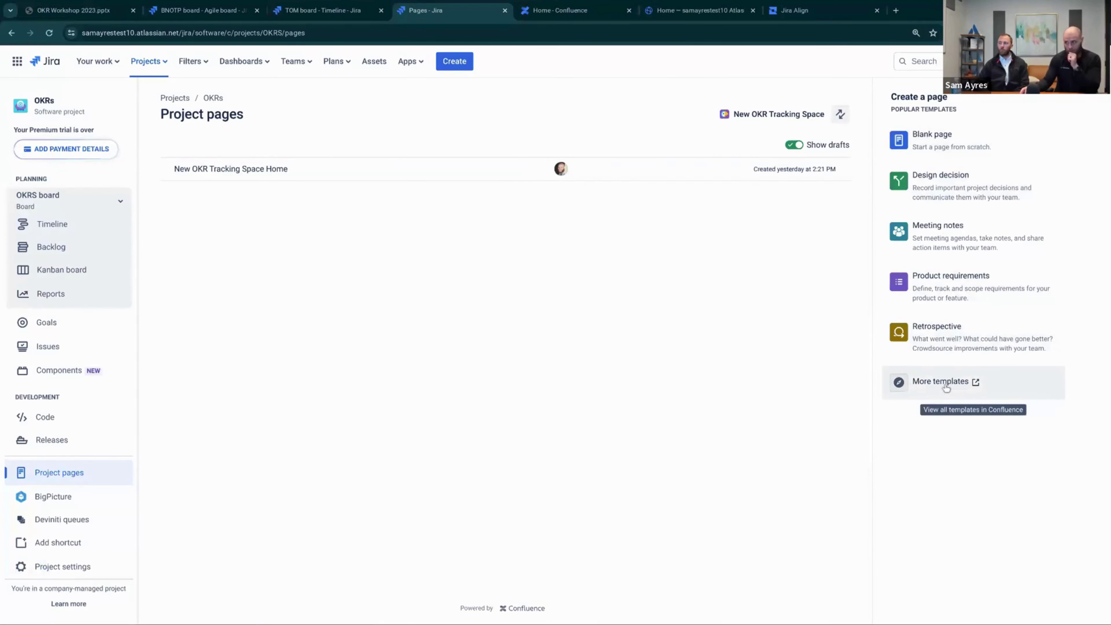
click(947, 384)
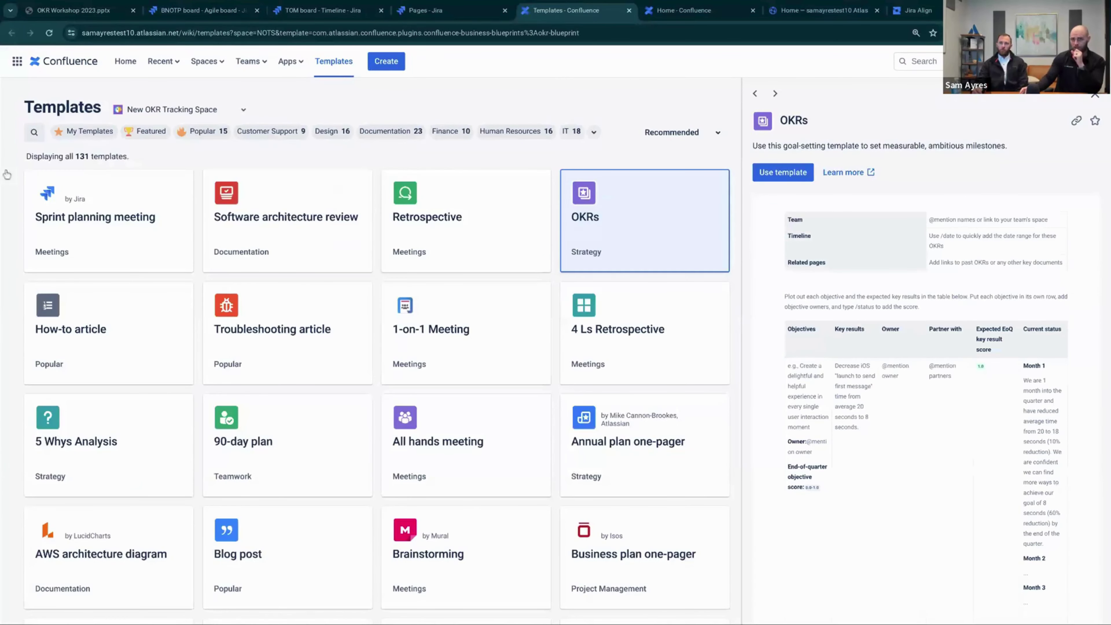
Search the template gallery for 'OKR' and use the OKRs template
drag(37, 156, 122, 164)
click(34, 131)
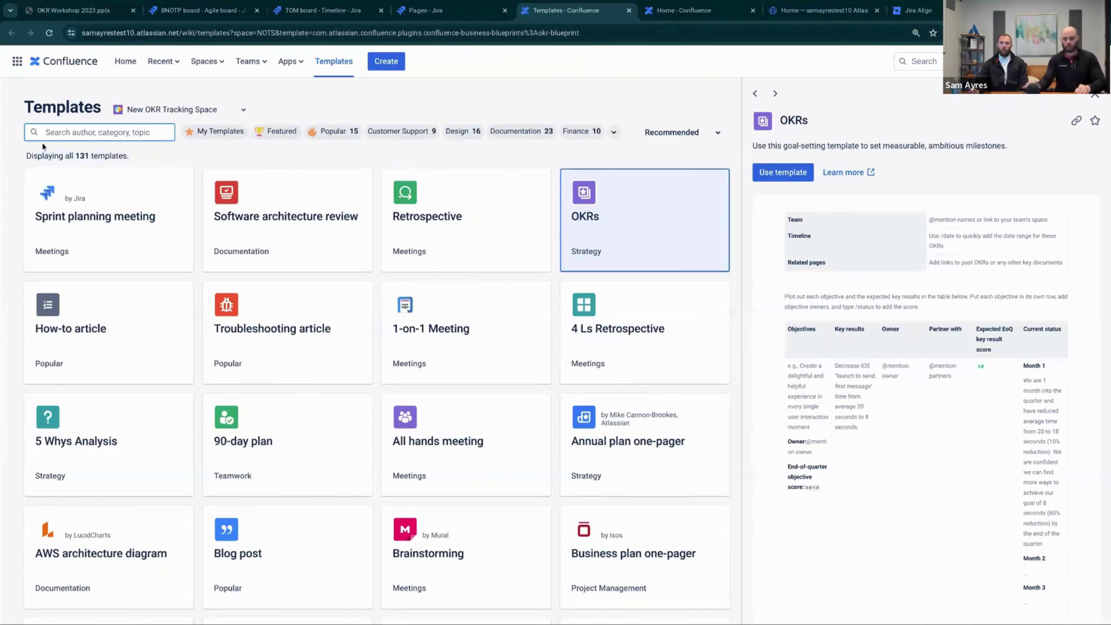
text(OKR)
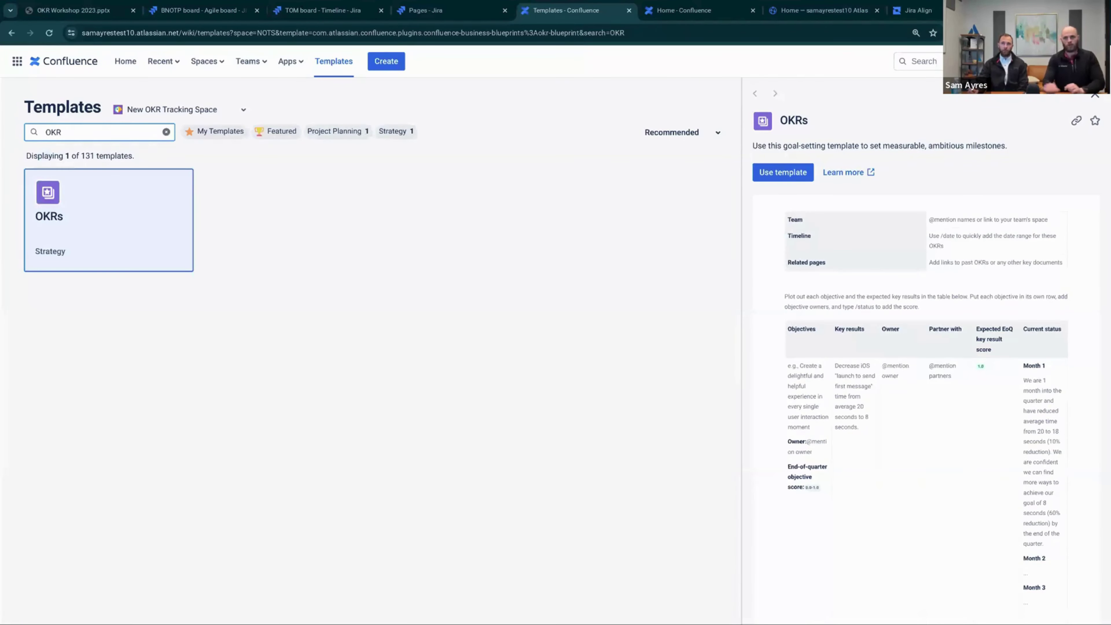
mouse_move(112, 223)
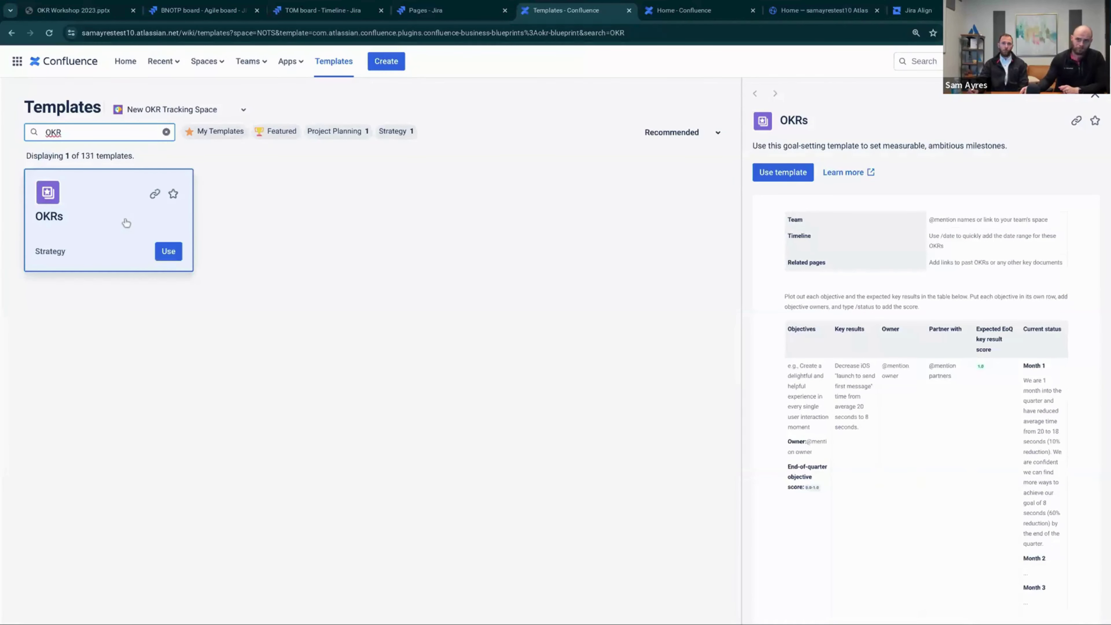
click(168, 252)
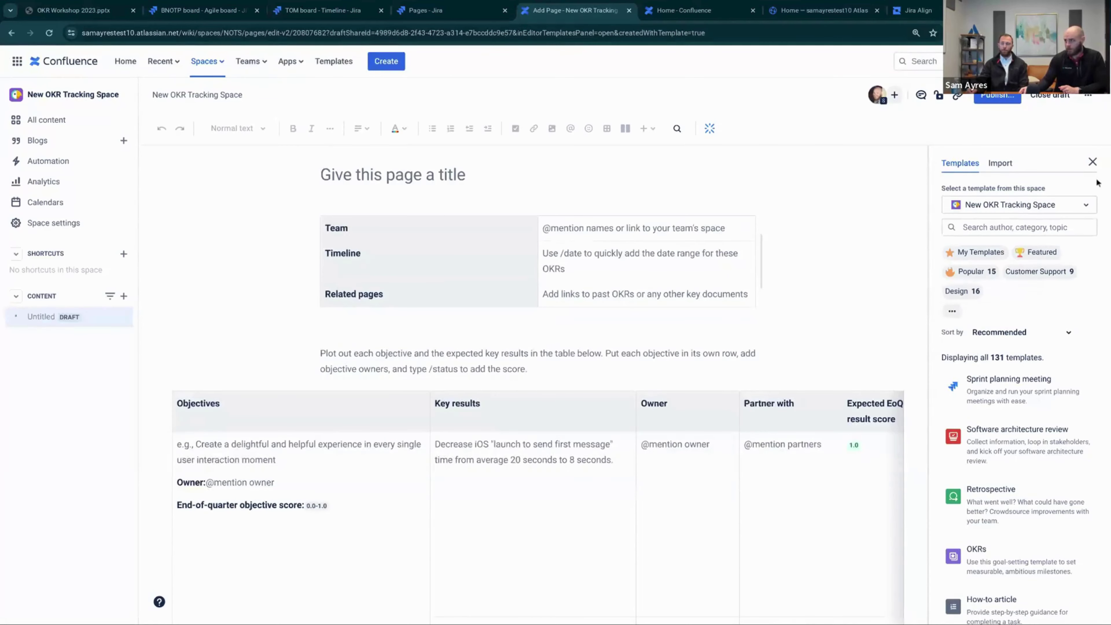
click(1092, 159)
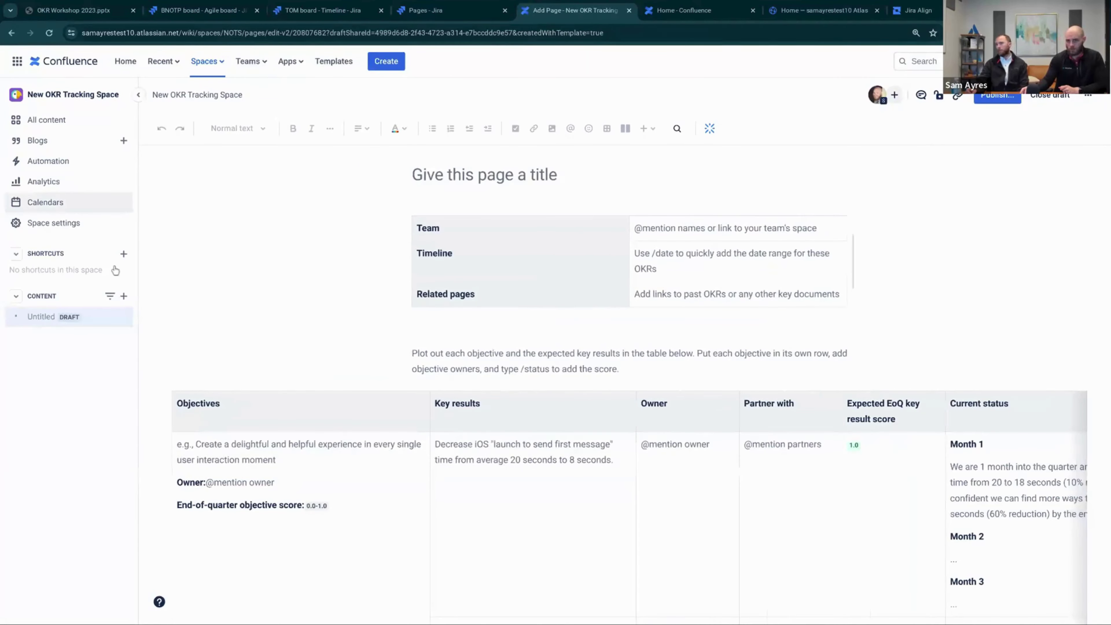
scroll(255, 307, down, 2)
scroll(308, 316, up, 3)
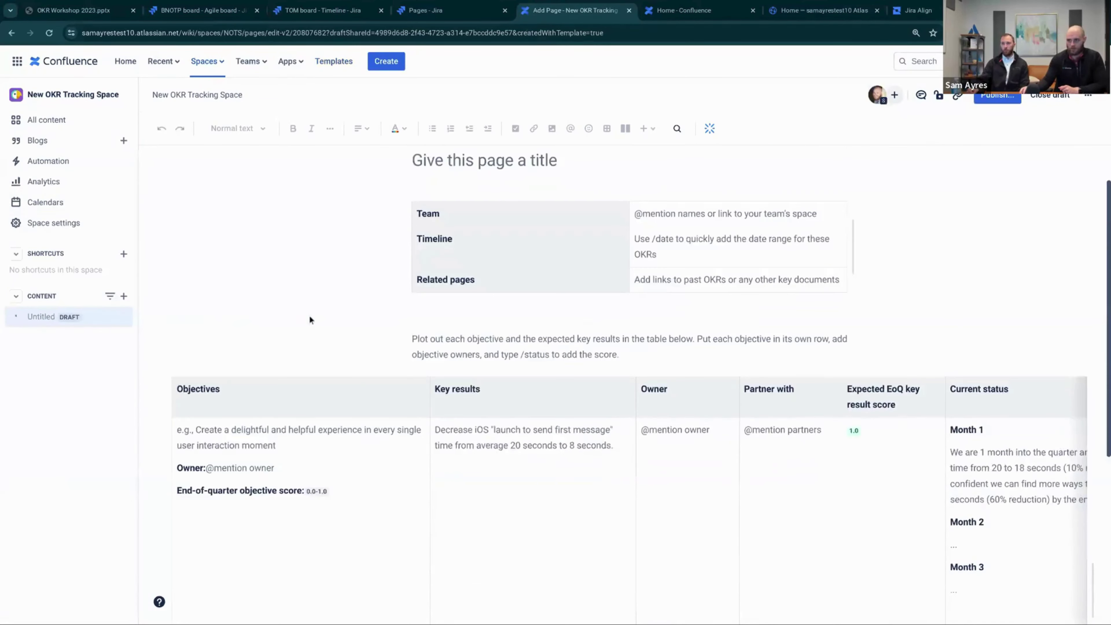
scroll(347, 306, down, 1)
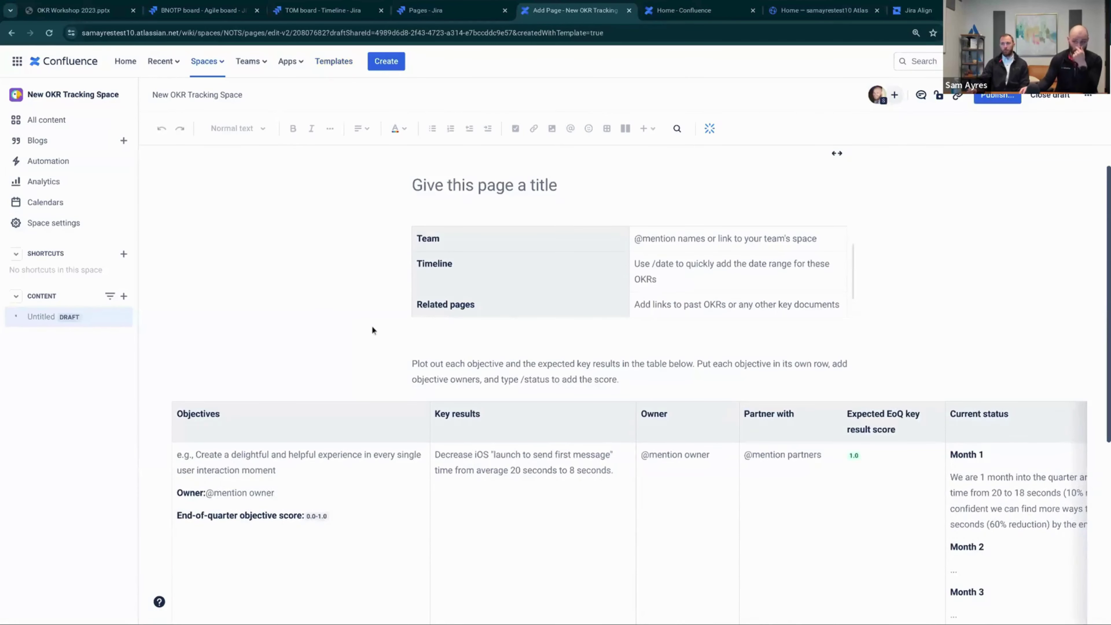
scroll(380, 280, down, 2)
scroll(391, 293, up, 3)
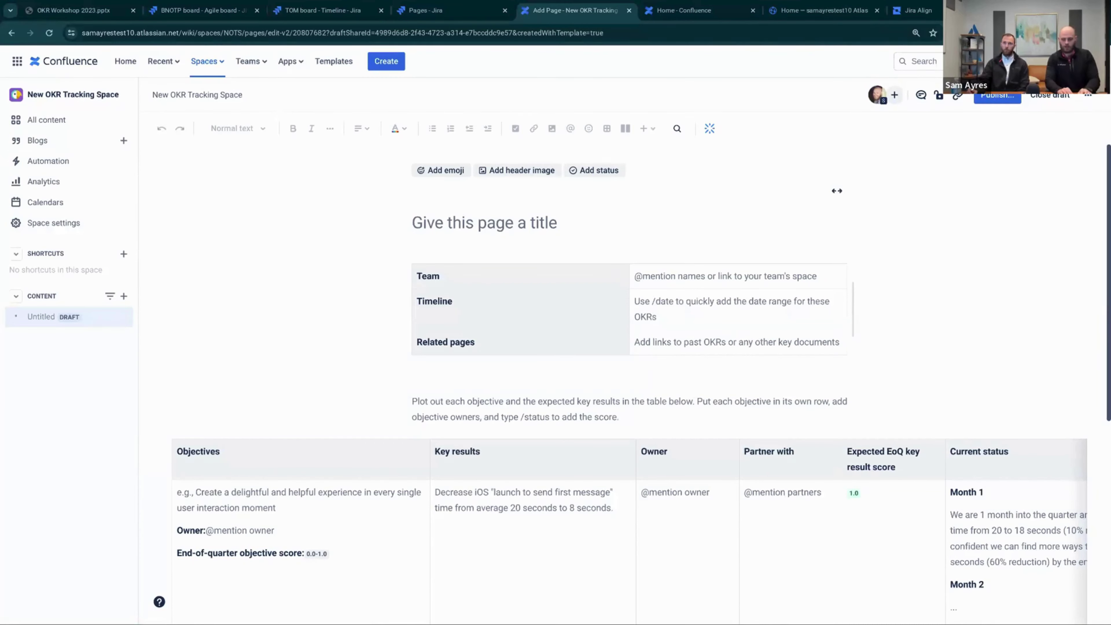
text(Valian)
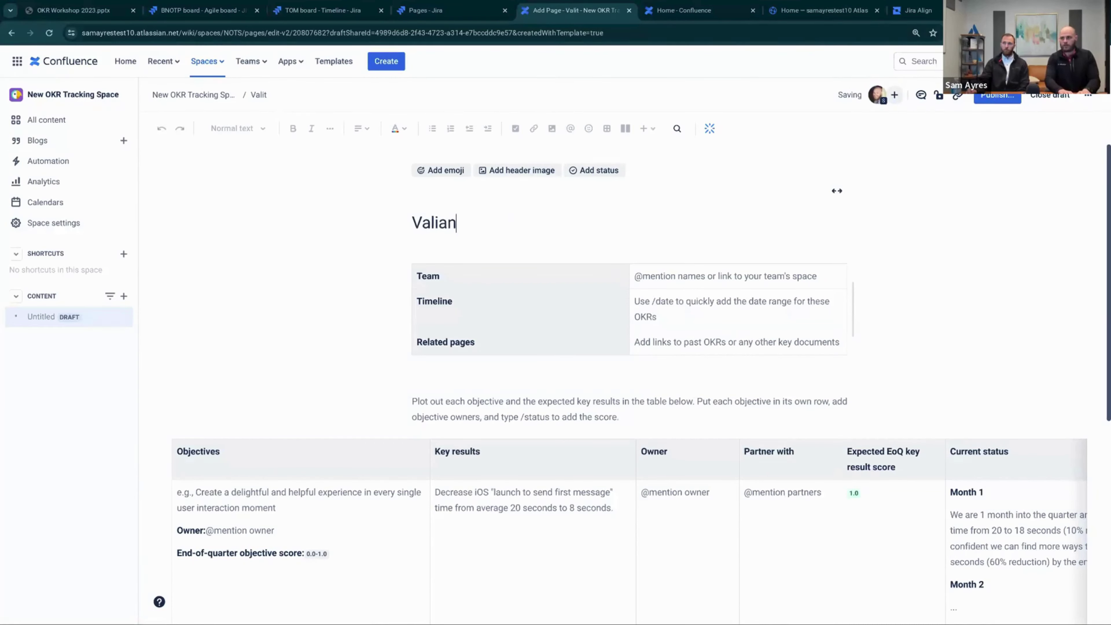
text(tys' OKR)
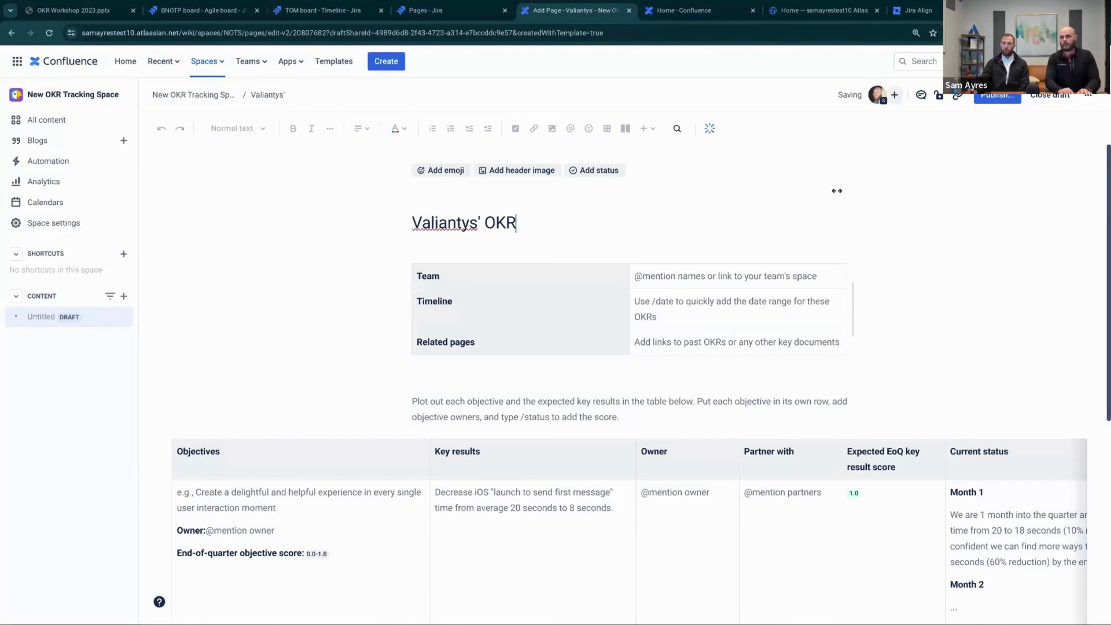
text(s)
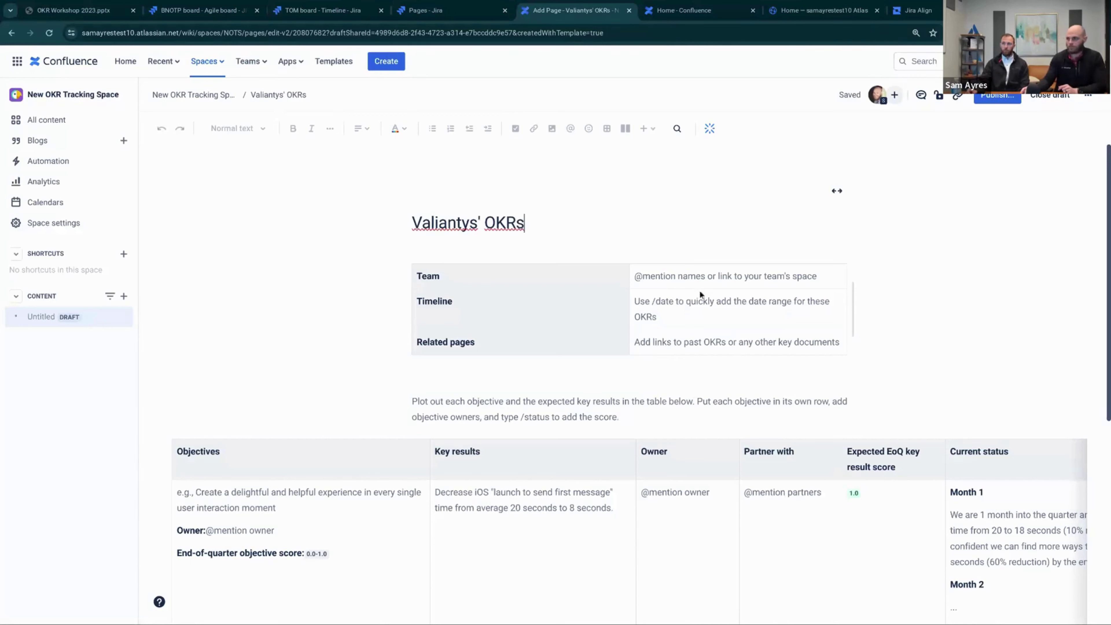
click(682, 280)
text(@)
key(Down)
key(Down)
key(Down)
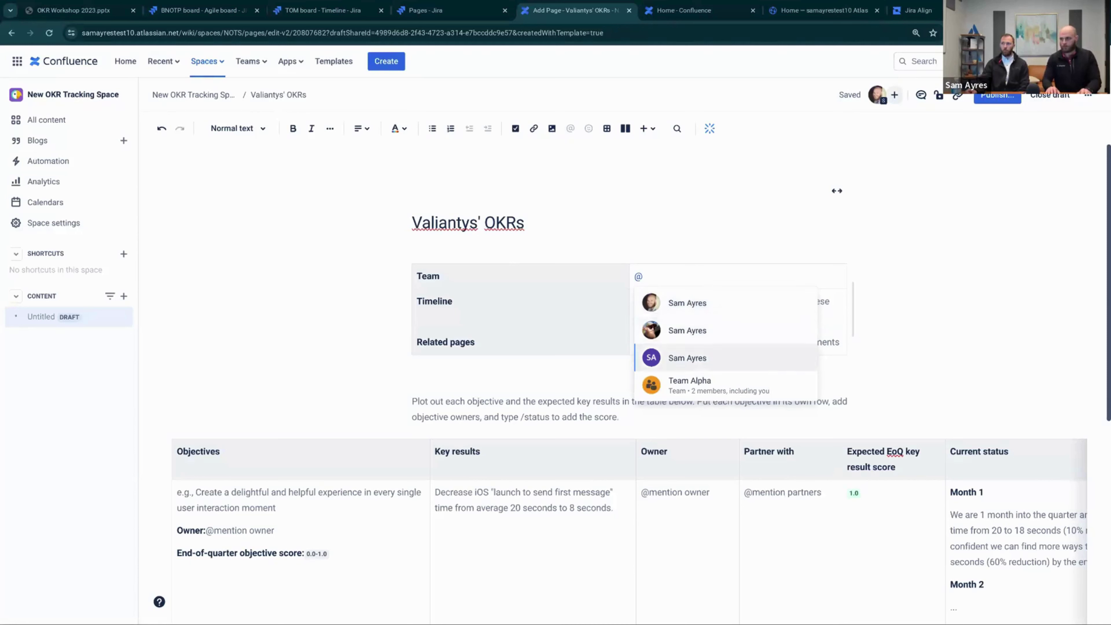
key(Return)
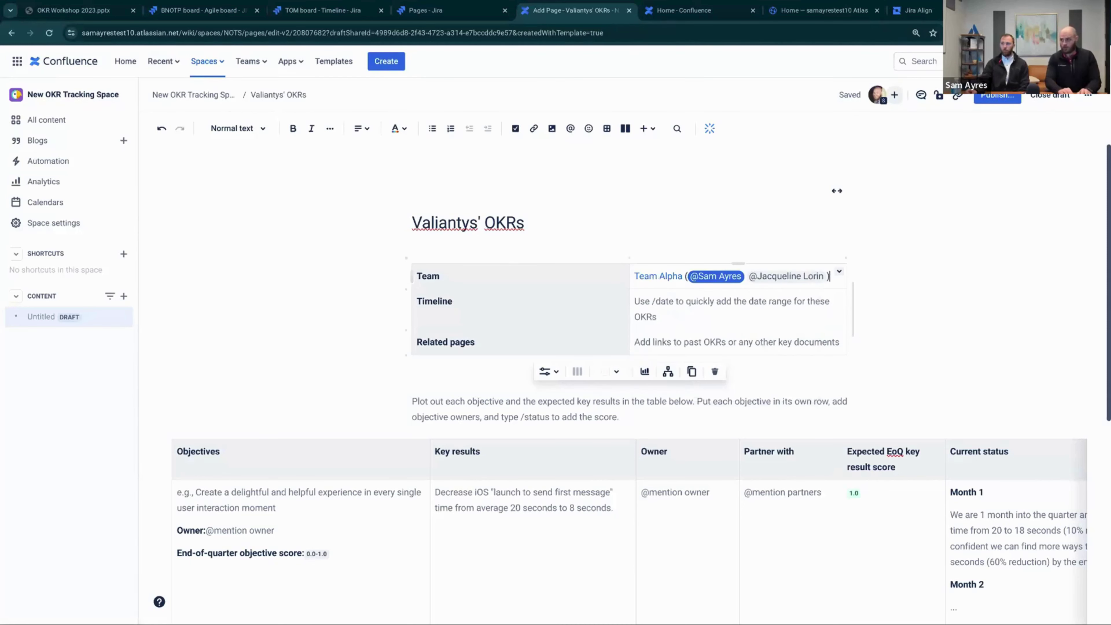
text(@)
text( @)
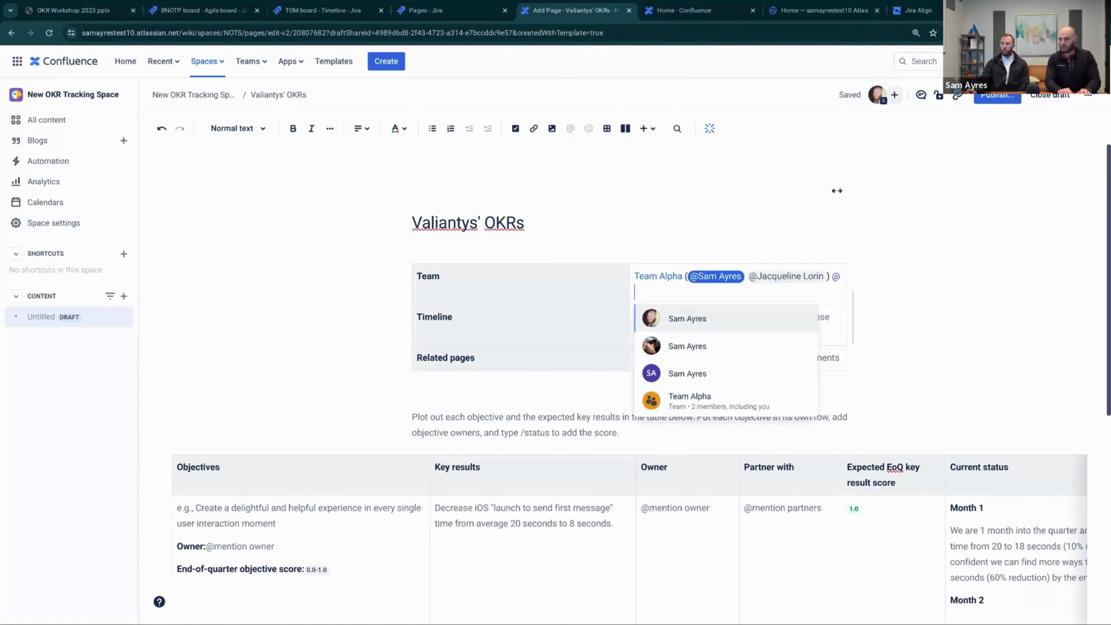
key(Return)
text(@)
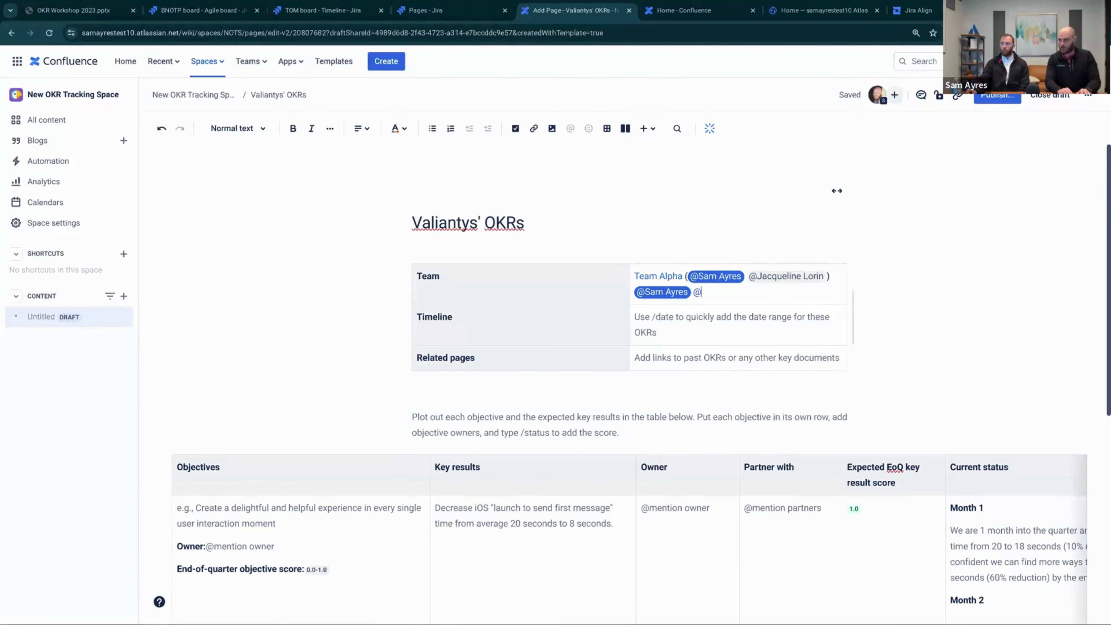
Set the Timeline cell to 3.13.24 - 3.13.24
double_click(435, 316)
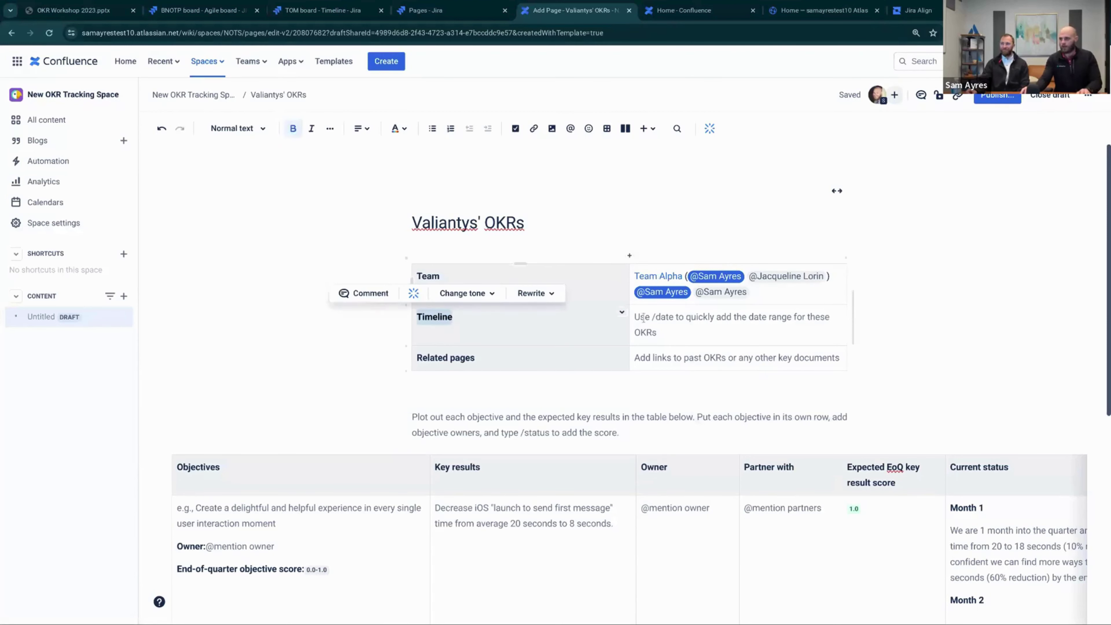
click(661, 323)
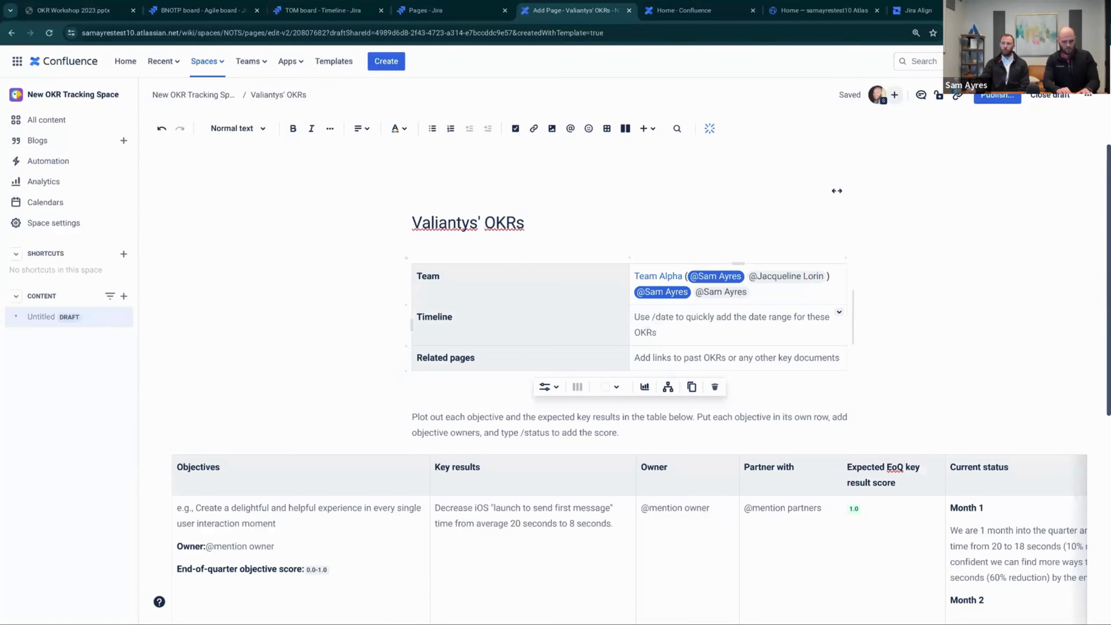
text(3.13)
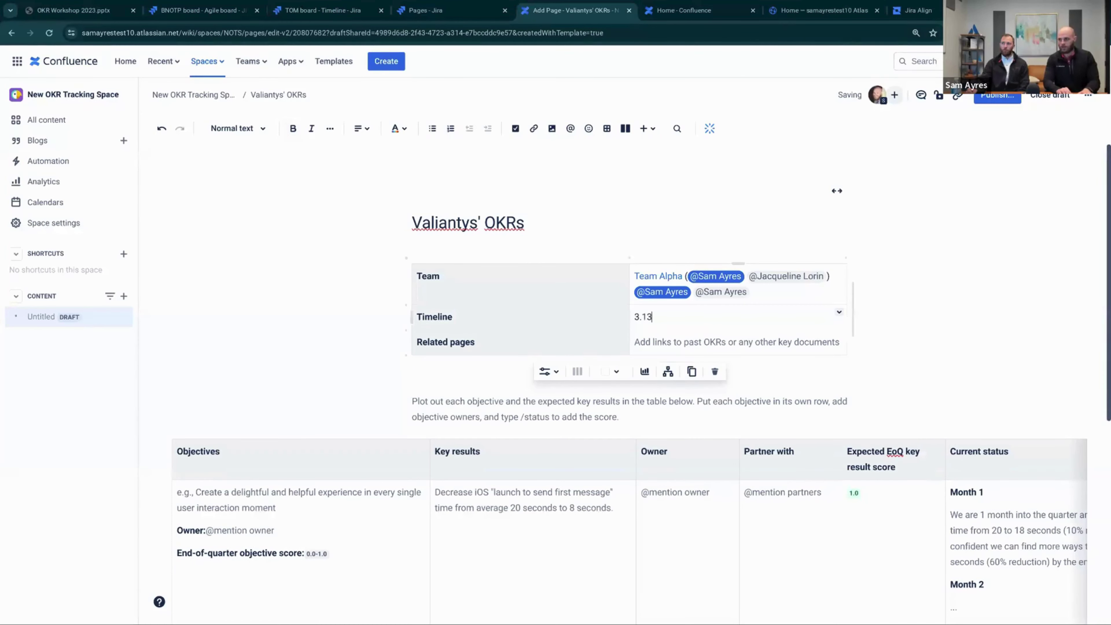
text(.24 - )
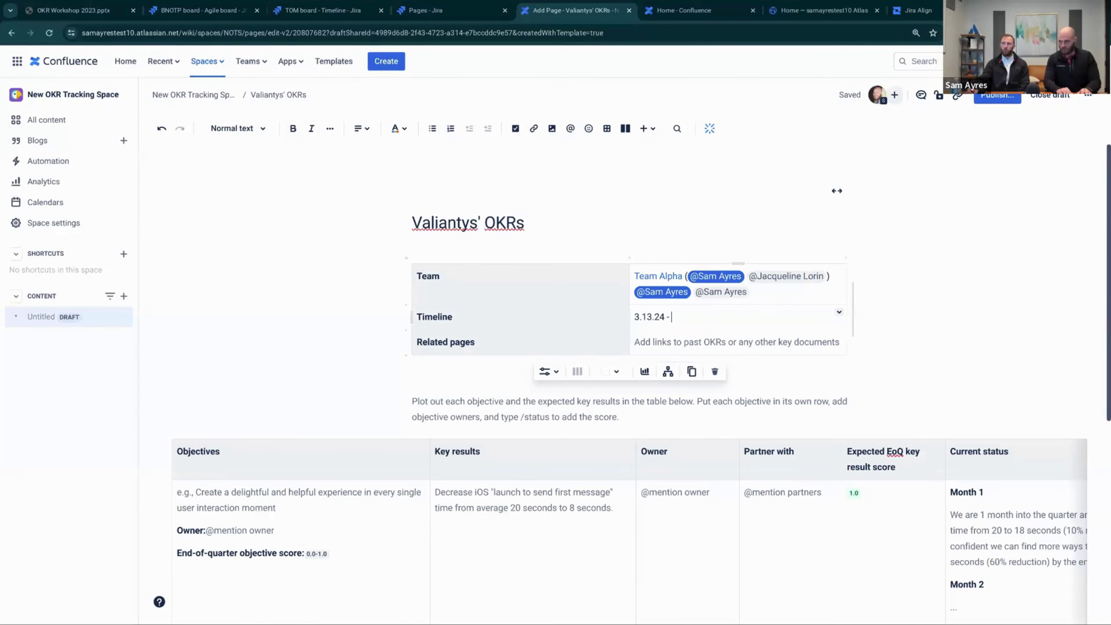
text(3.13.24)
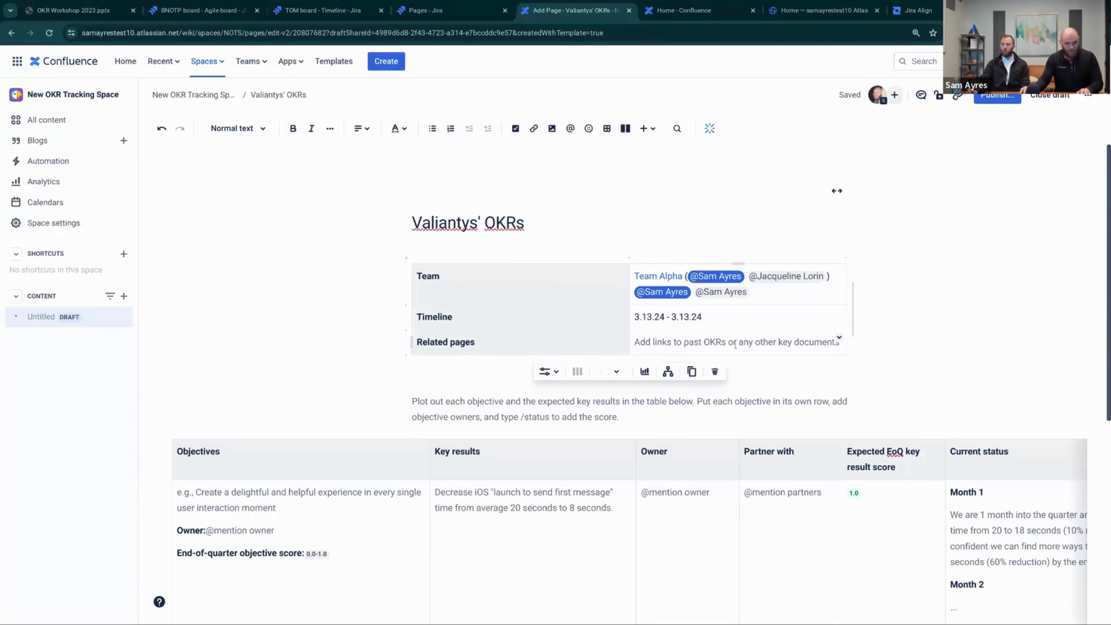
click(735, 345)
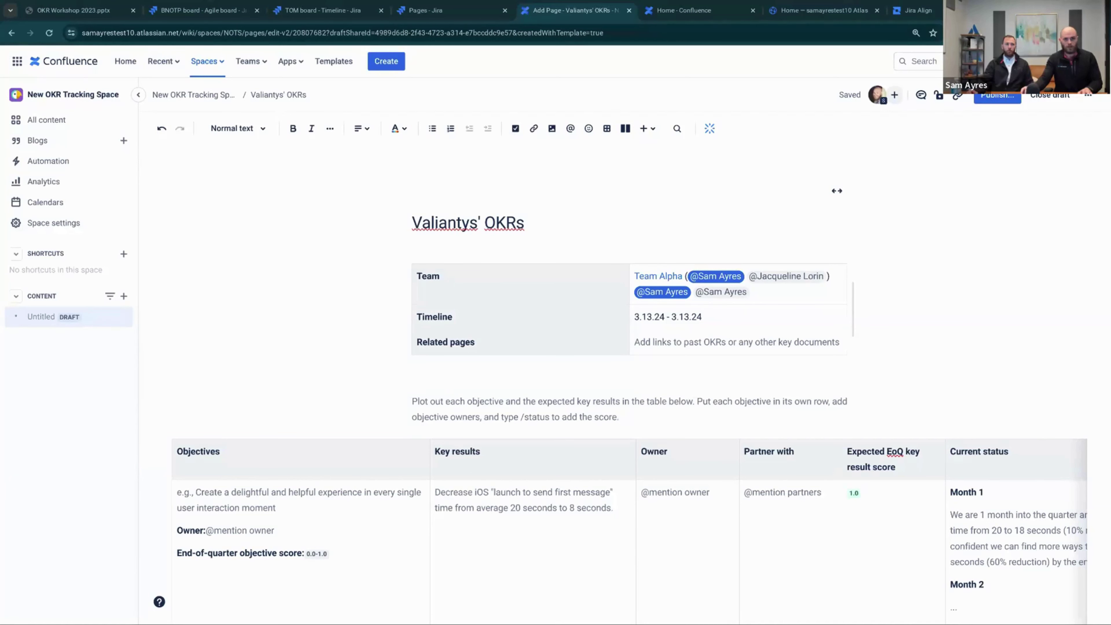
Paste the OKRs page link into the Related pages cell and show it as a card
click(704, 351)
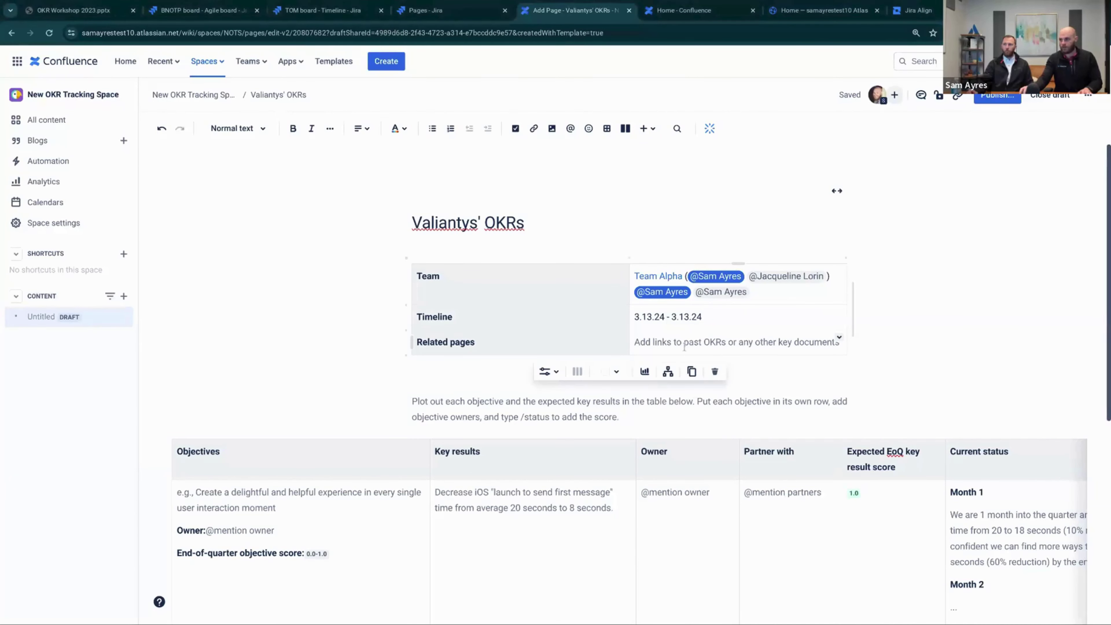
key(ctrl+v)
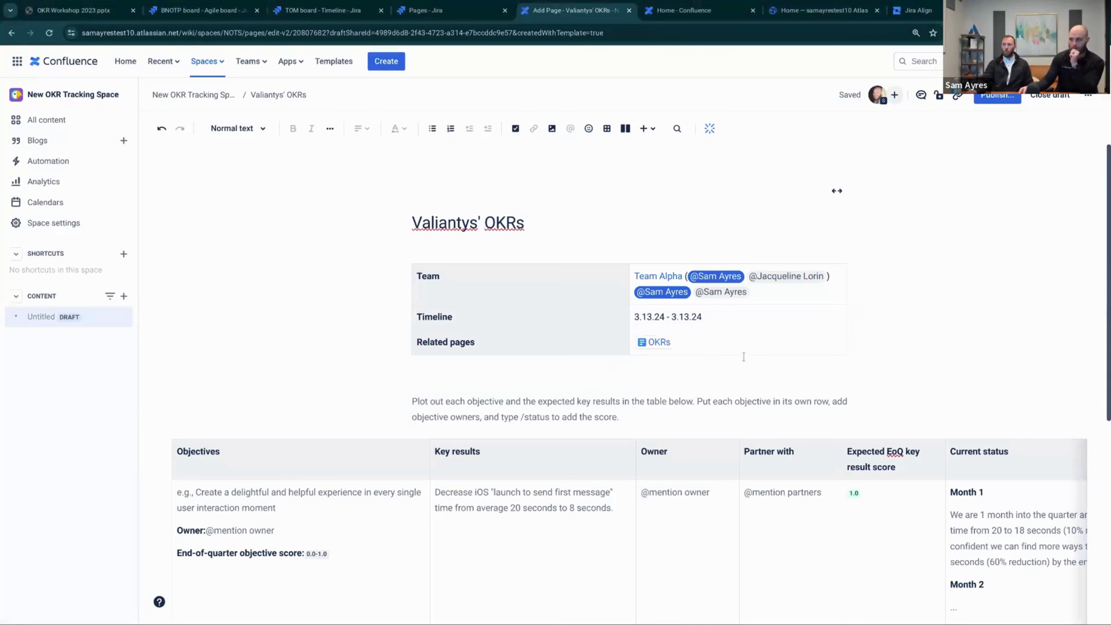
scroll(574, 287, down, 1)
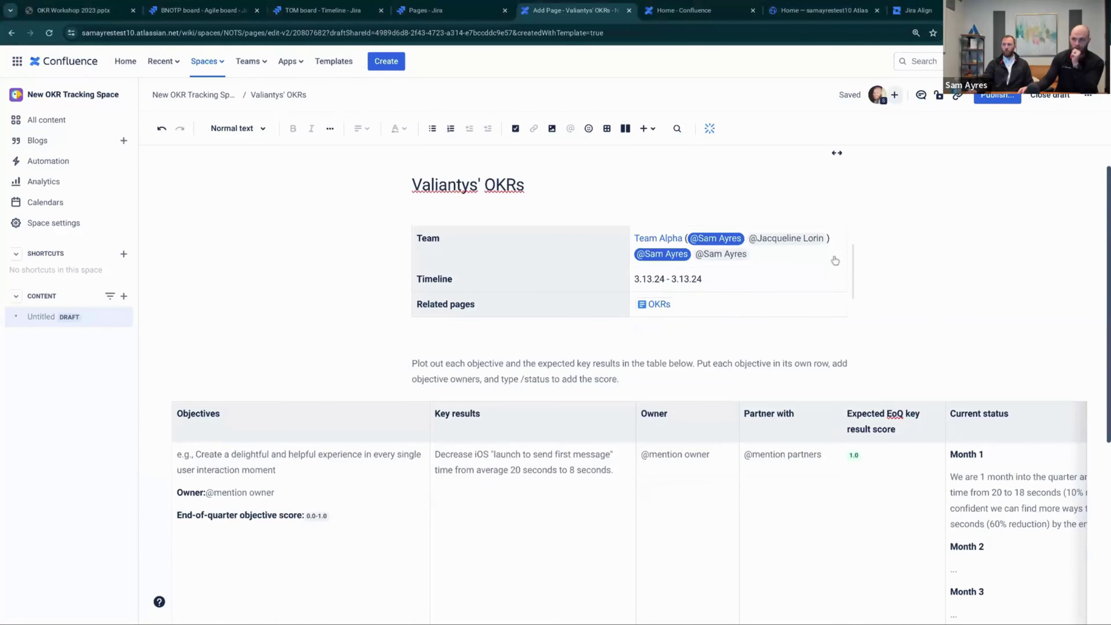
click(696, 307)
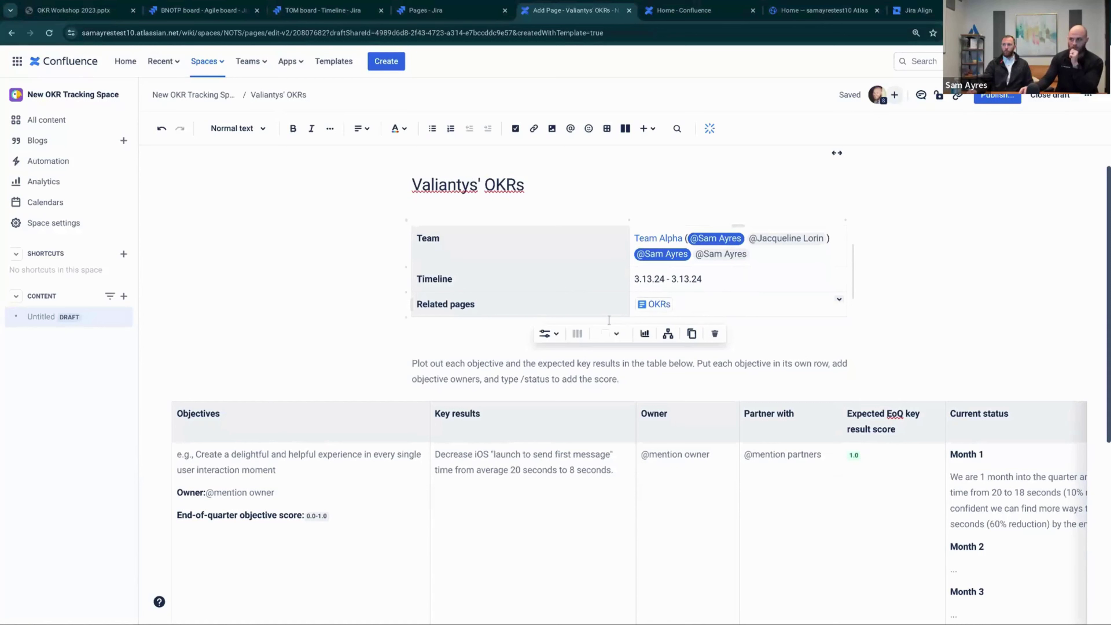
click(651, 304)
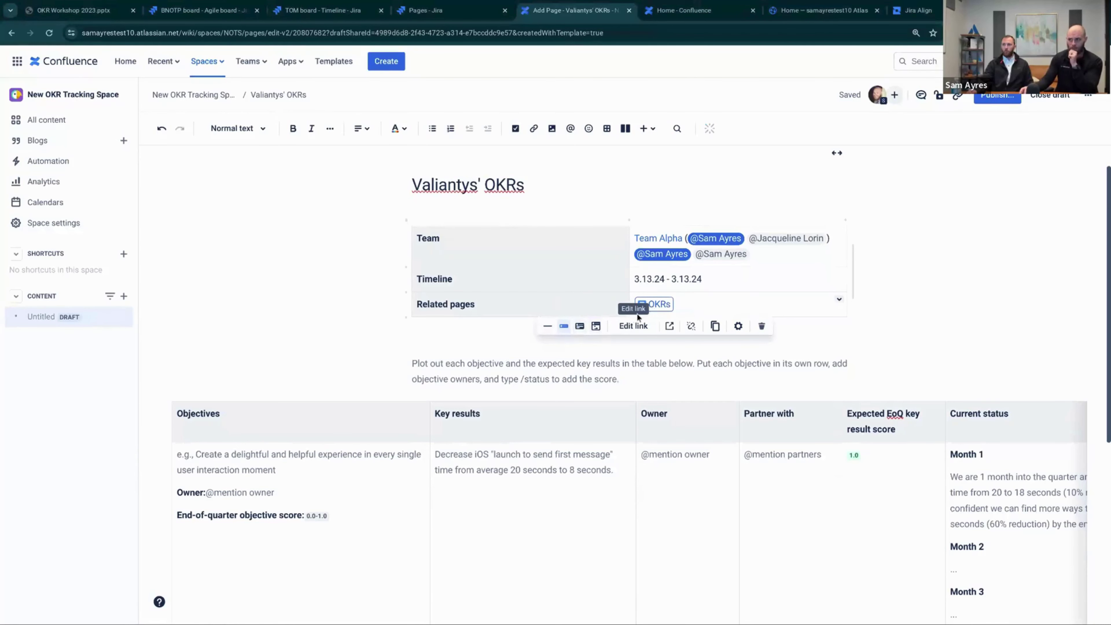
click(580, 326)
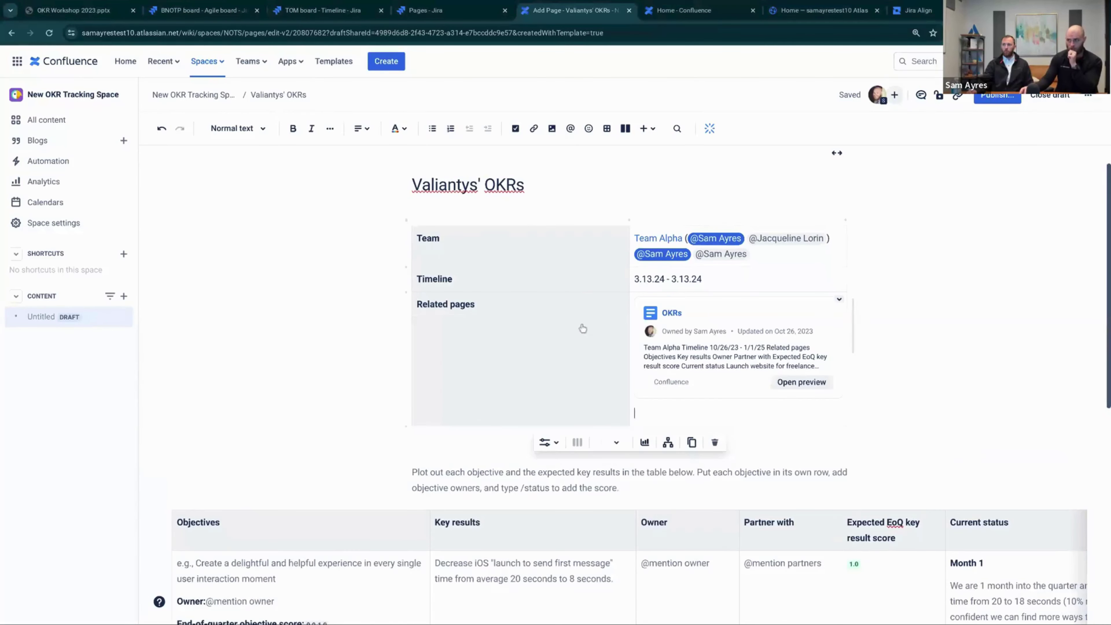
Try the embedded view for the OKRs link, then revert it to a compact inline link
click(549, 442)
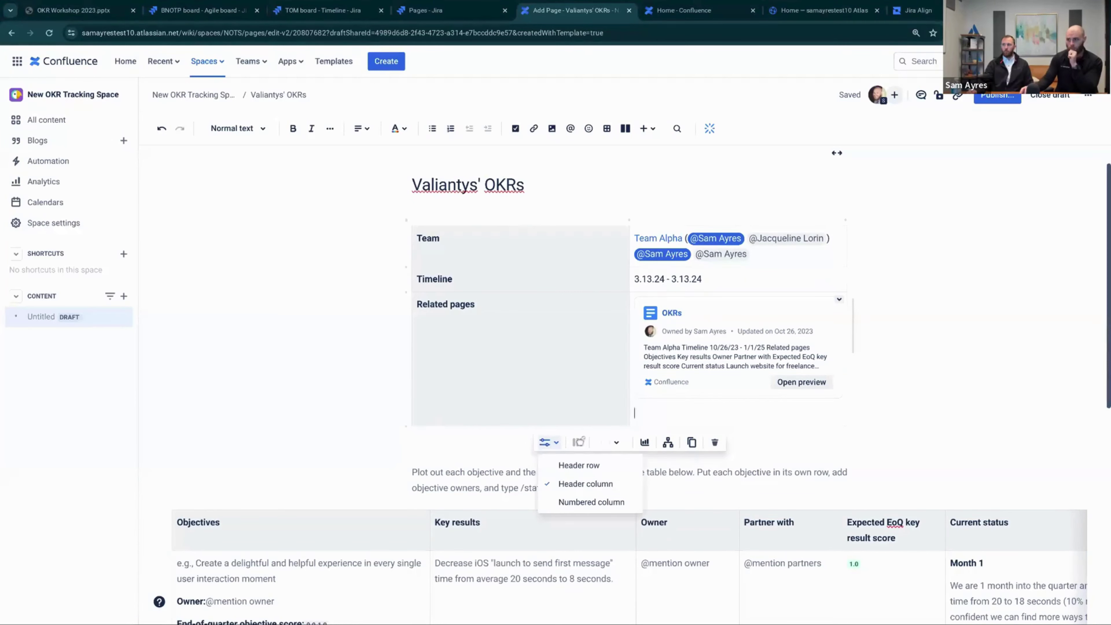
click(705, 385)
click(693, 414)
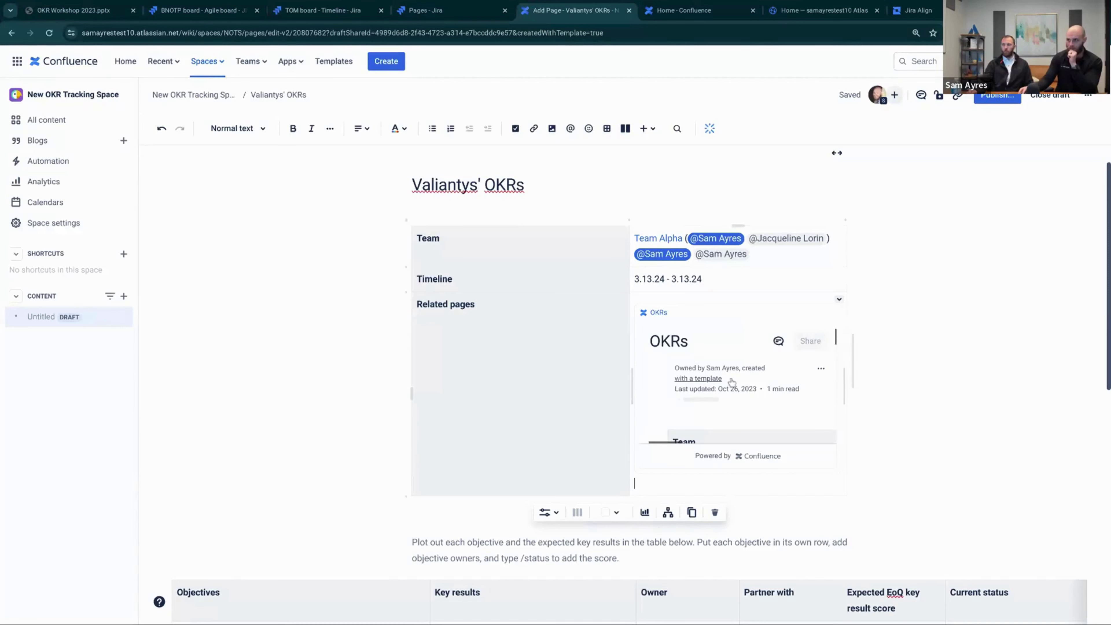
scroll(732, 379, down, 2)
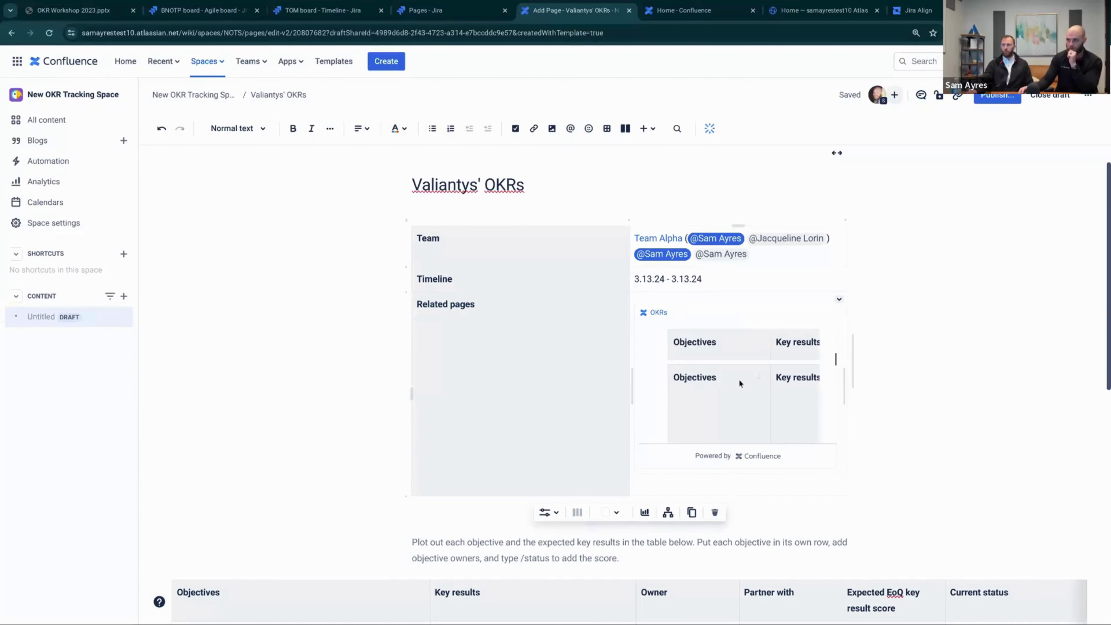
click(546, 516)
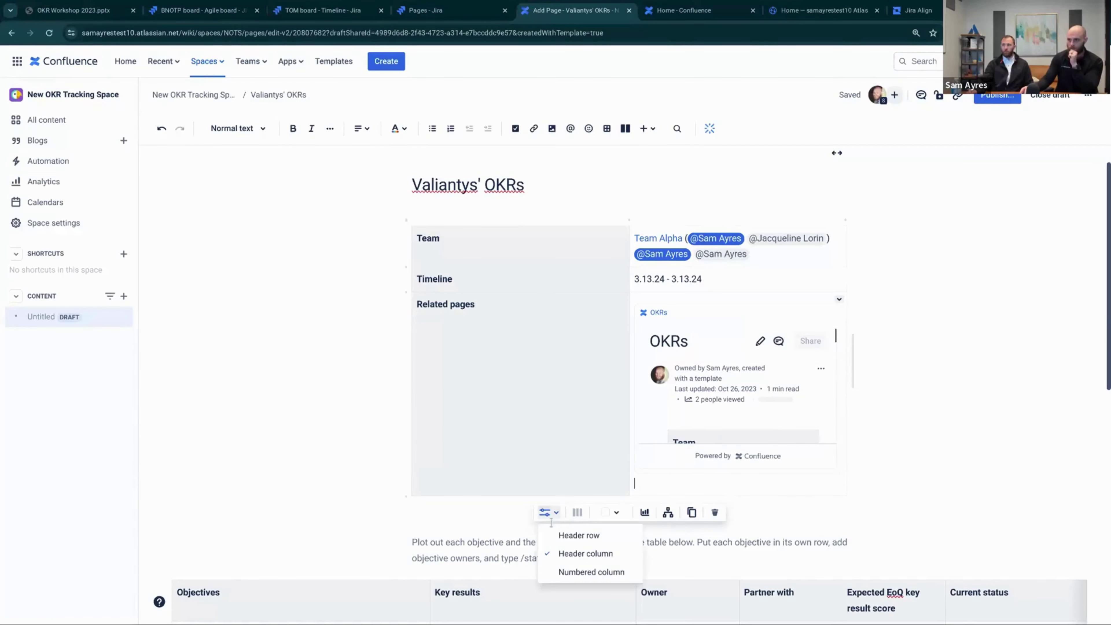
click(705, 424)
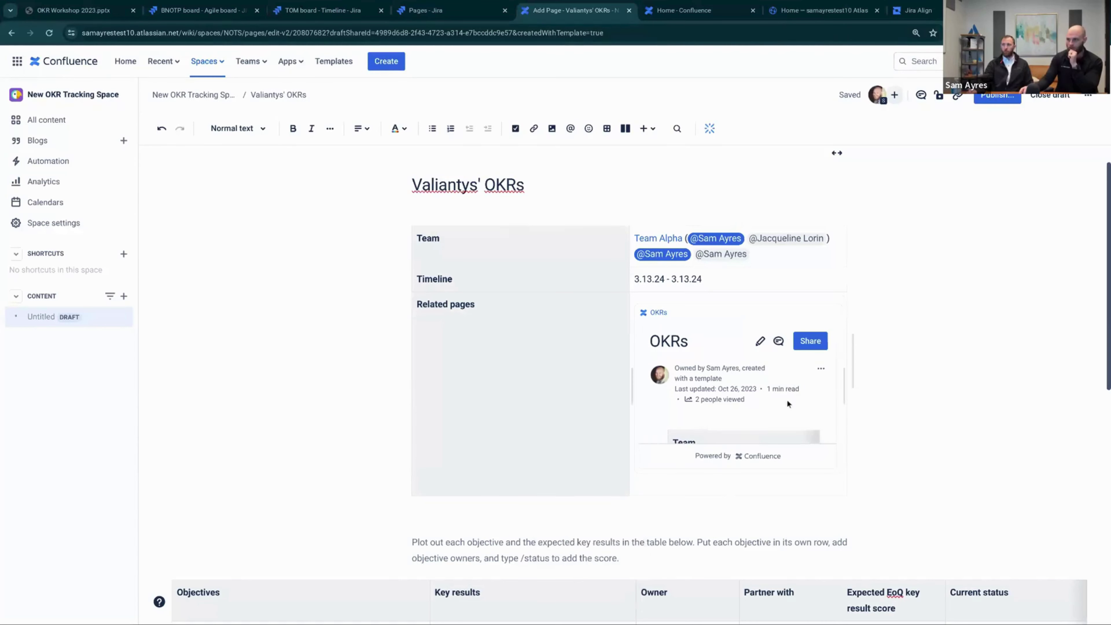
click(691, 321)
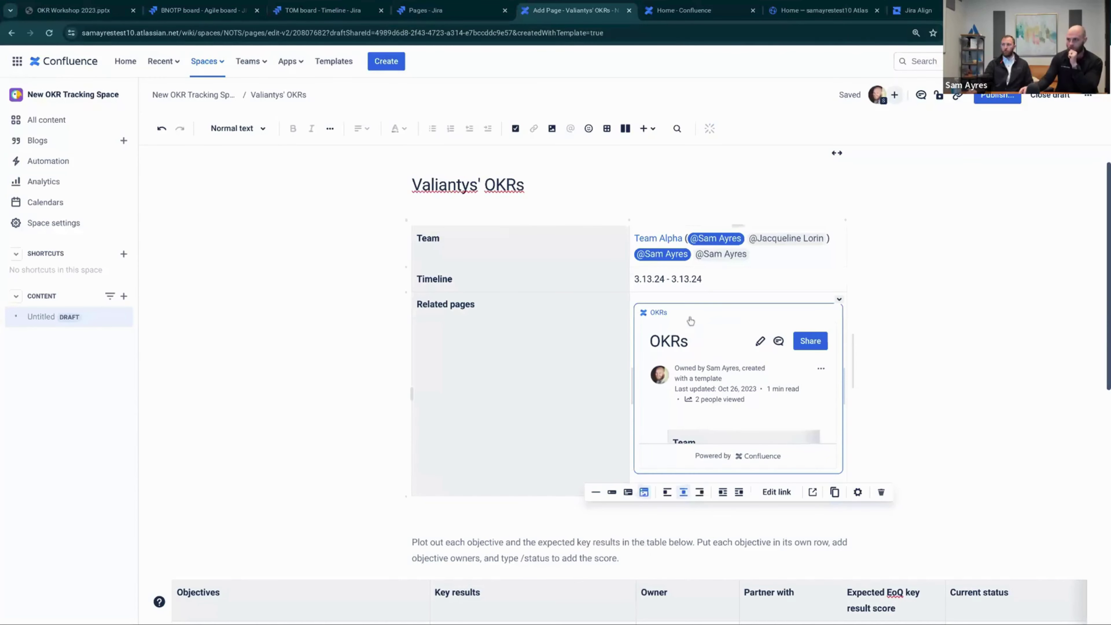
click(611, 492)
click(461, 332)
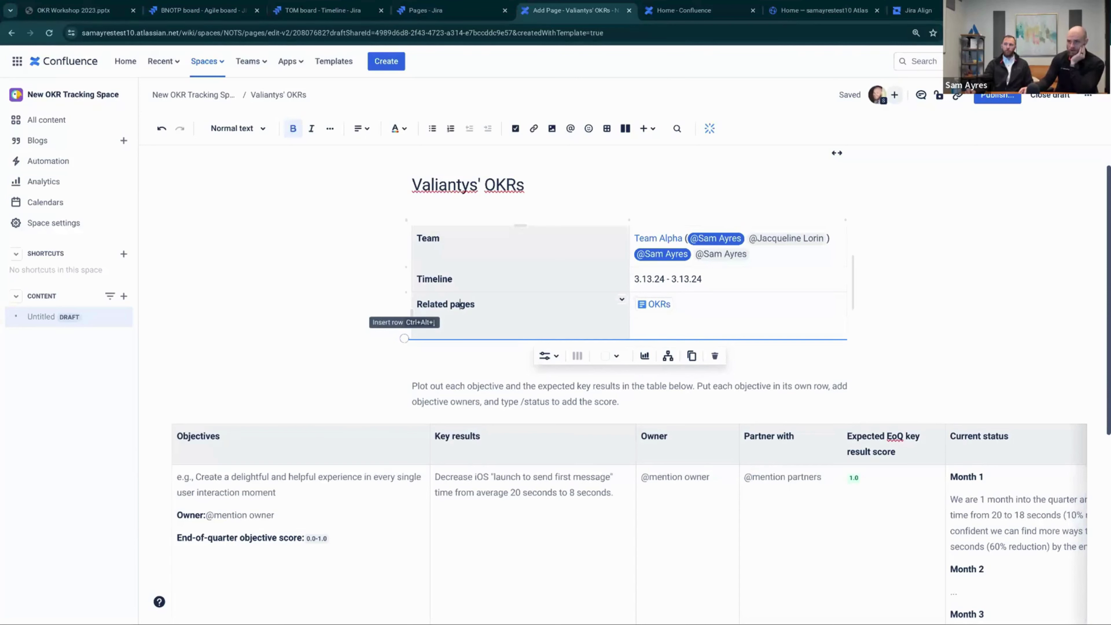
Insert a new row below Related pages labelled 'Scoring Rubric'
click(404, 338)
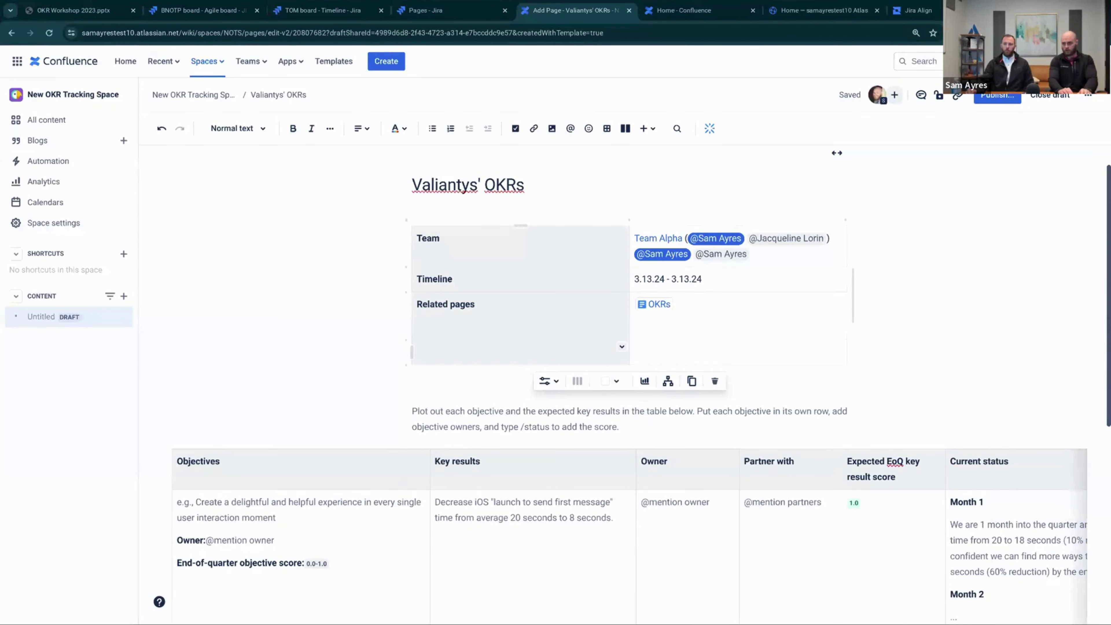
text(Scoring Ru)
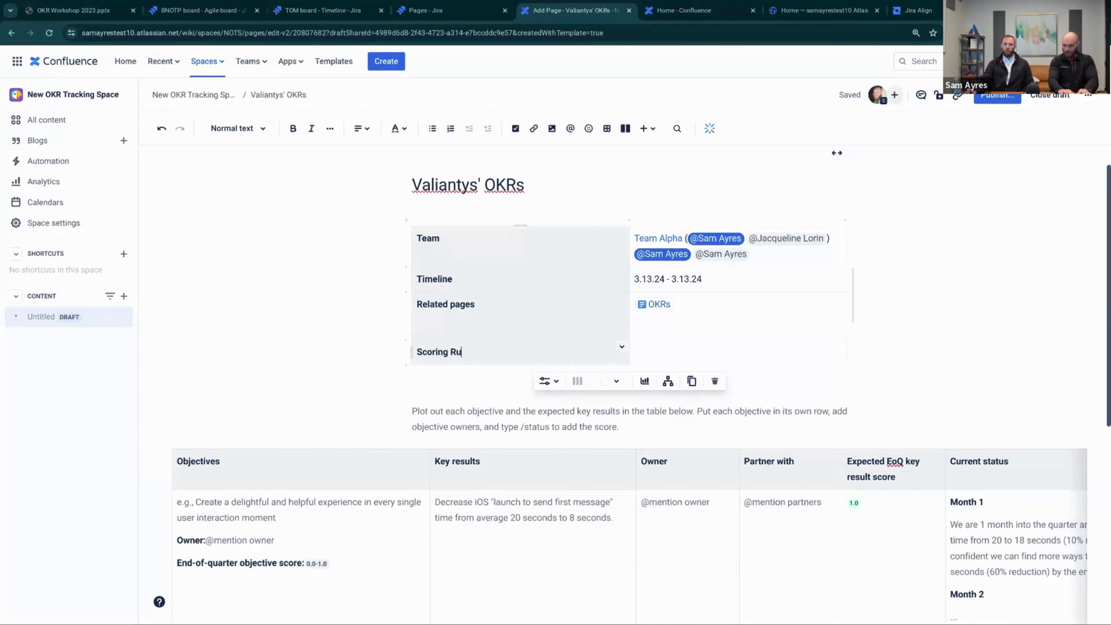
text(bic)
key(BackSpace)
key(BackSpace)
key(BackSpace)
text(r)
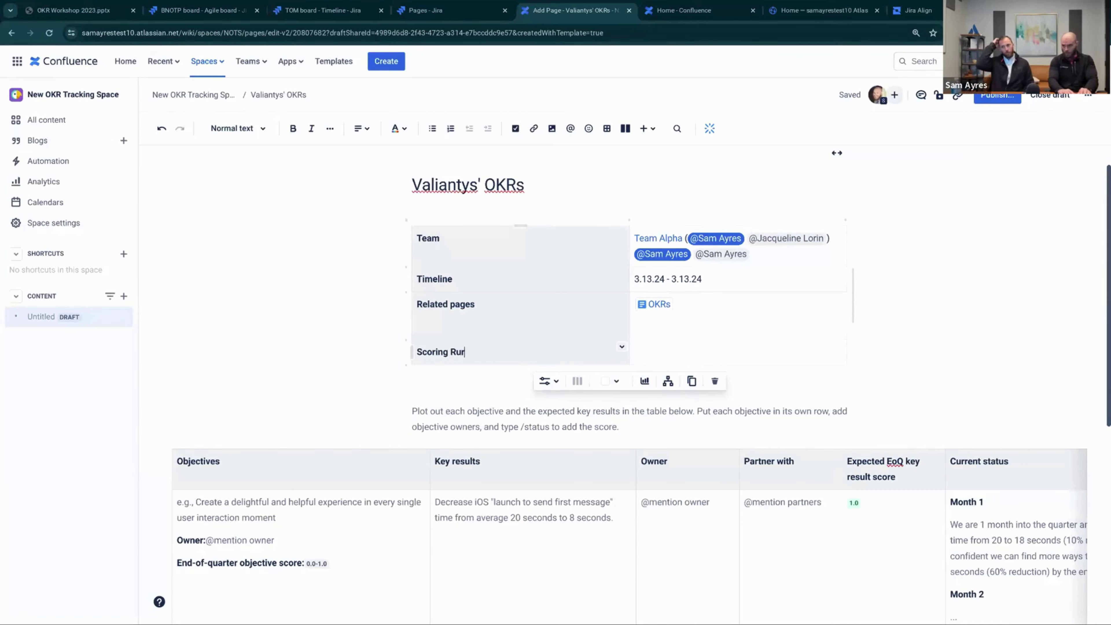
key(BackSpace)
text(bric)
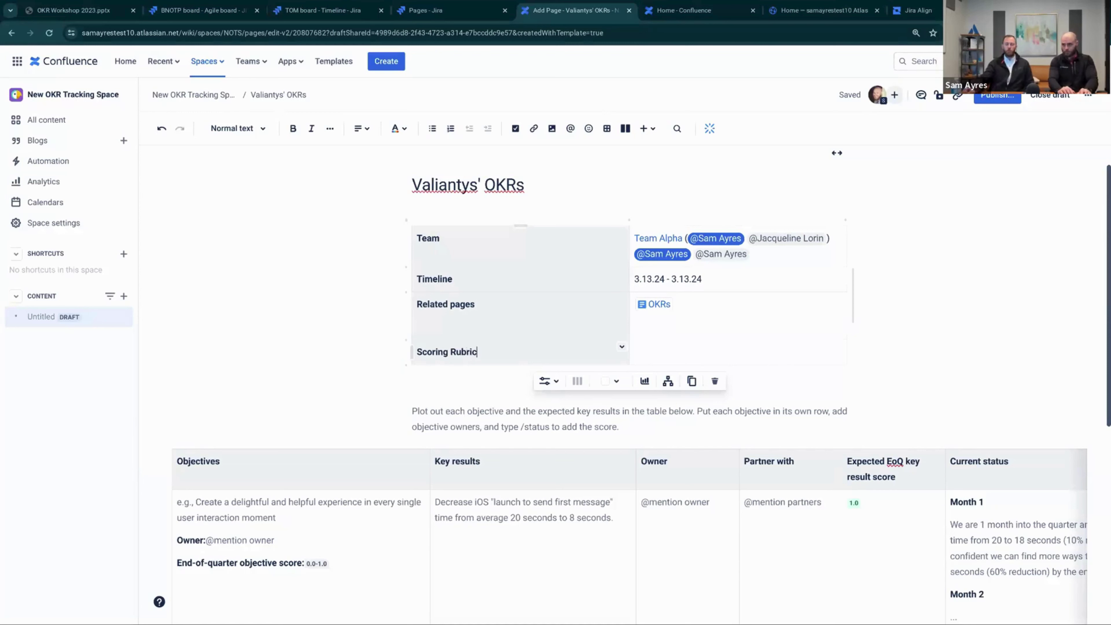
key(Tab)
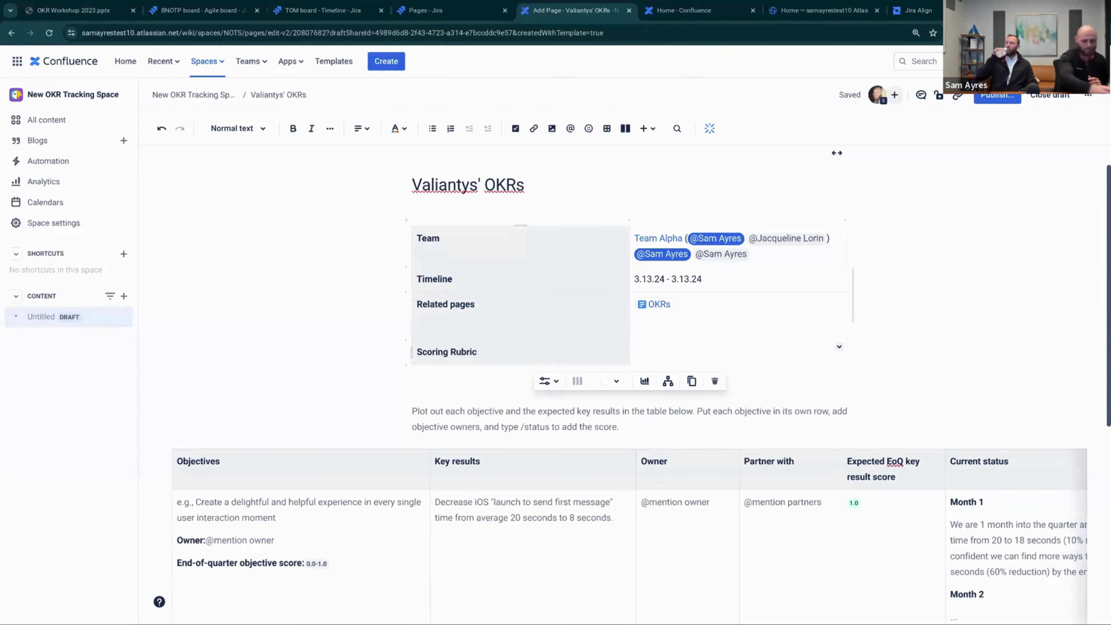
Paste the 0.0-0.3 OFF TRACK, 0.4-0.6 AT RISK and 0.7-1.0 ON TRACK bullets into the rubric
click(121, 181)
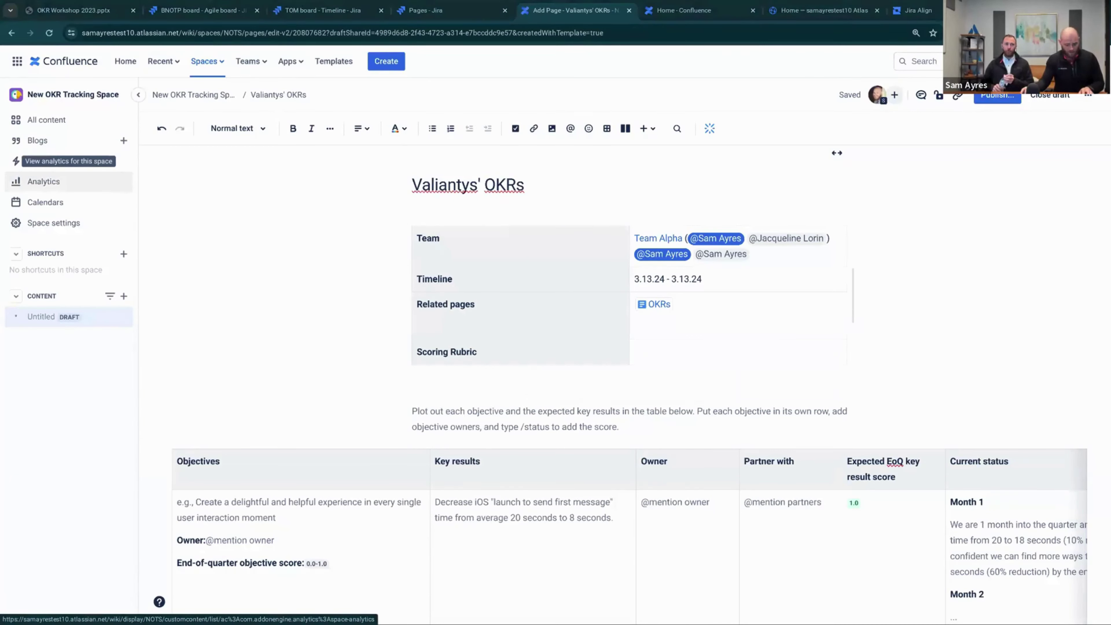
click(684, 353)
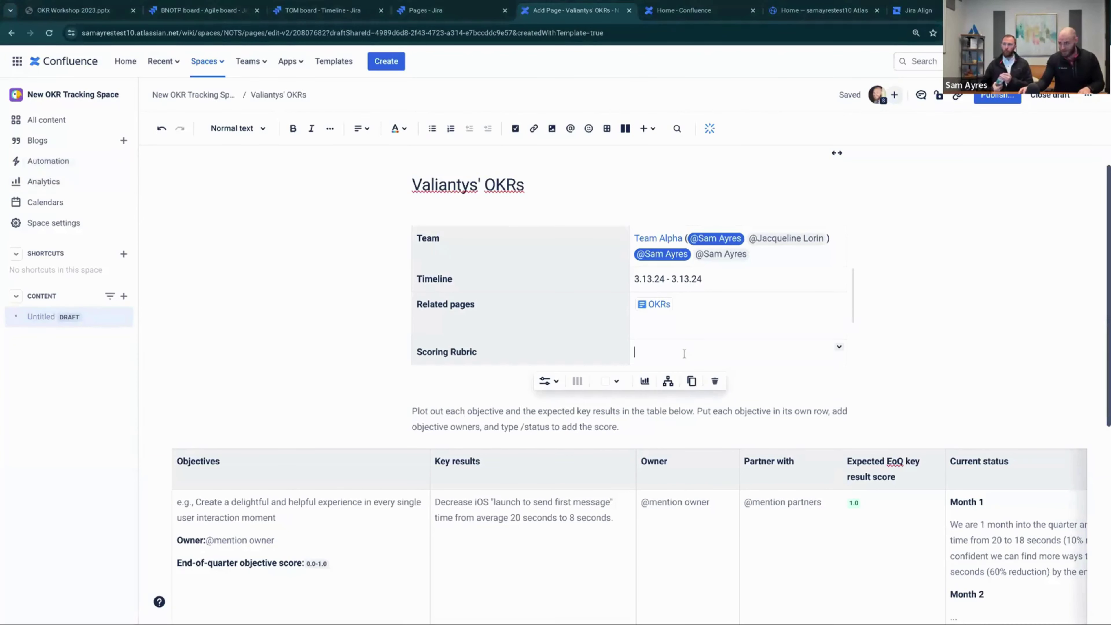
text(0.0-0.3 = OFF TRACK 0.4-0.6 = AT RISK 0.7-1.0 = ON TRACK)
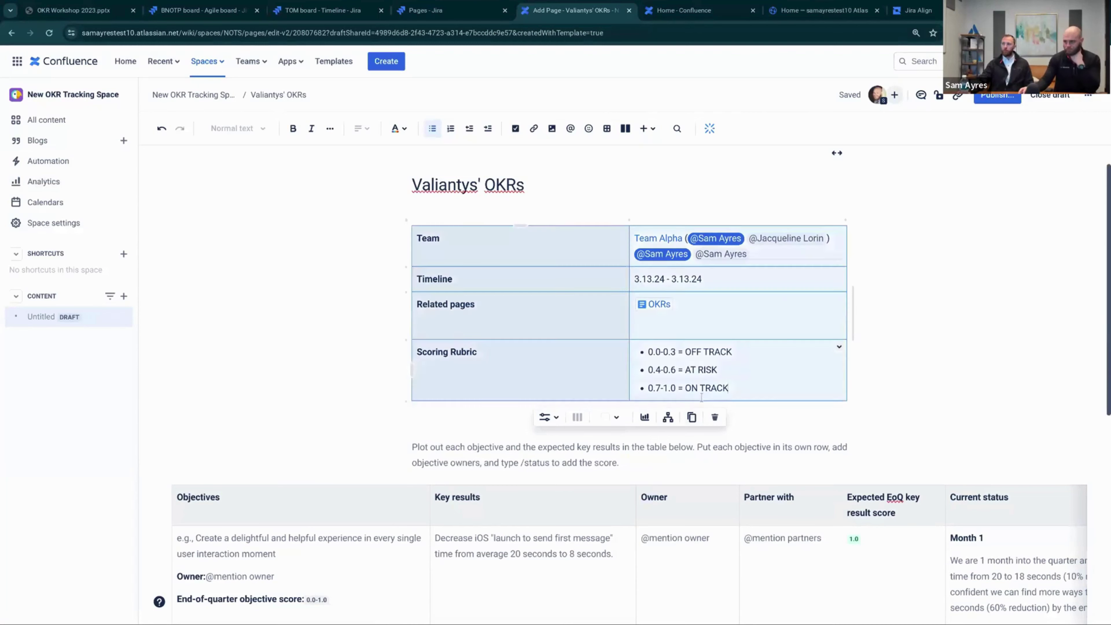
scroll(365, 365, down, 3)
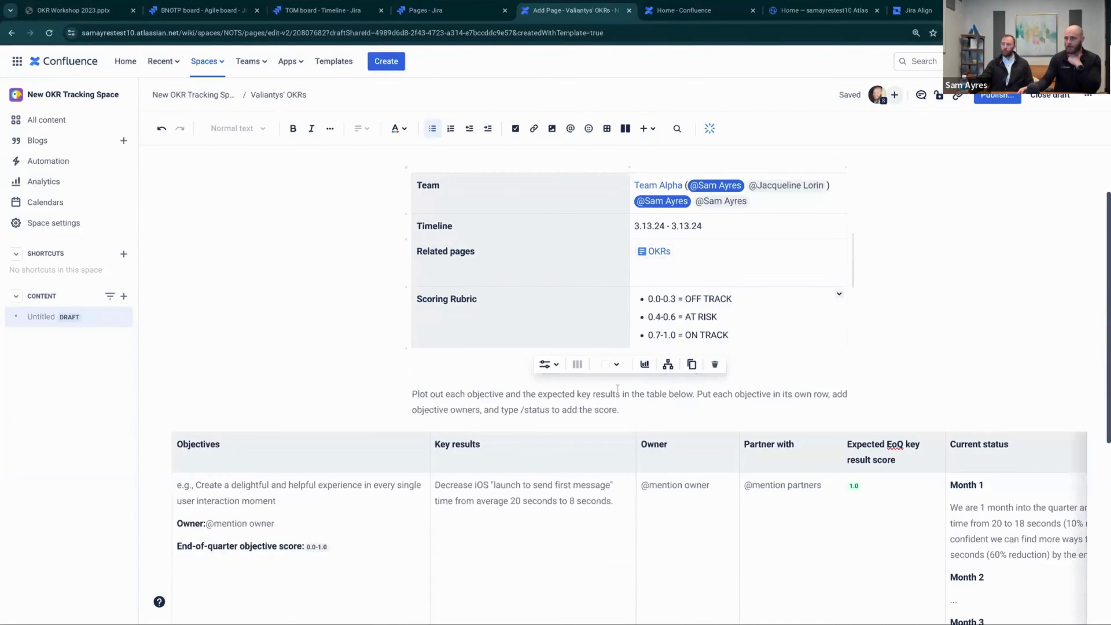
scroll(422, 299, down, 1)
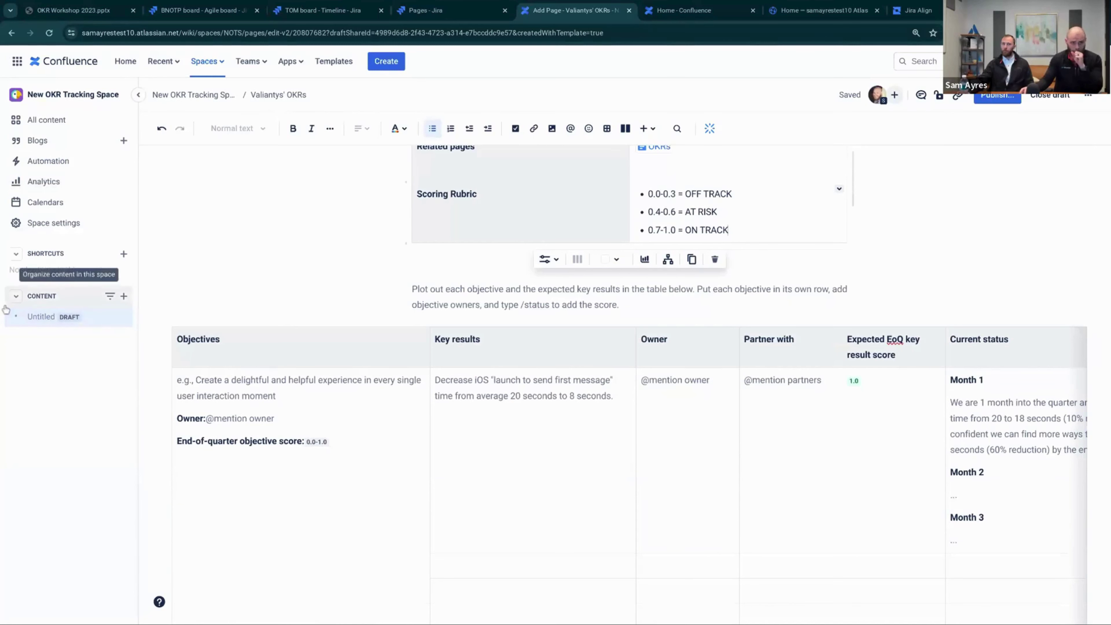
scroll(570, 372, down, 1)
scroll(570, 372, down, 1)
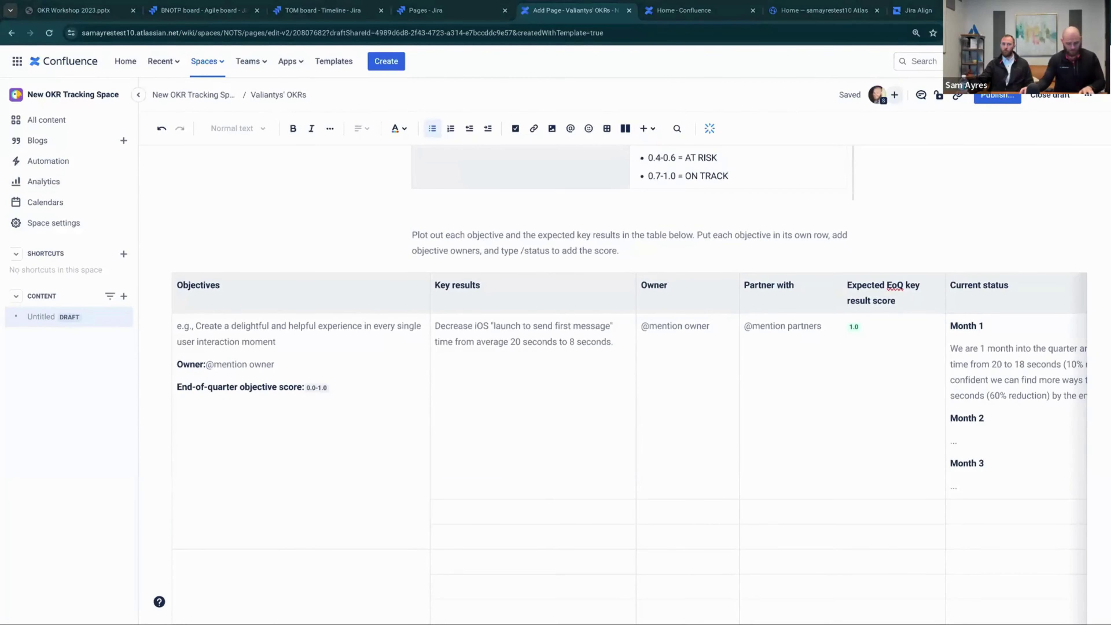
click(228, 333)
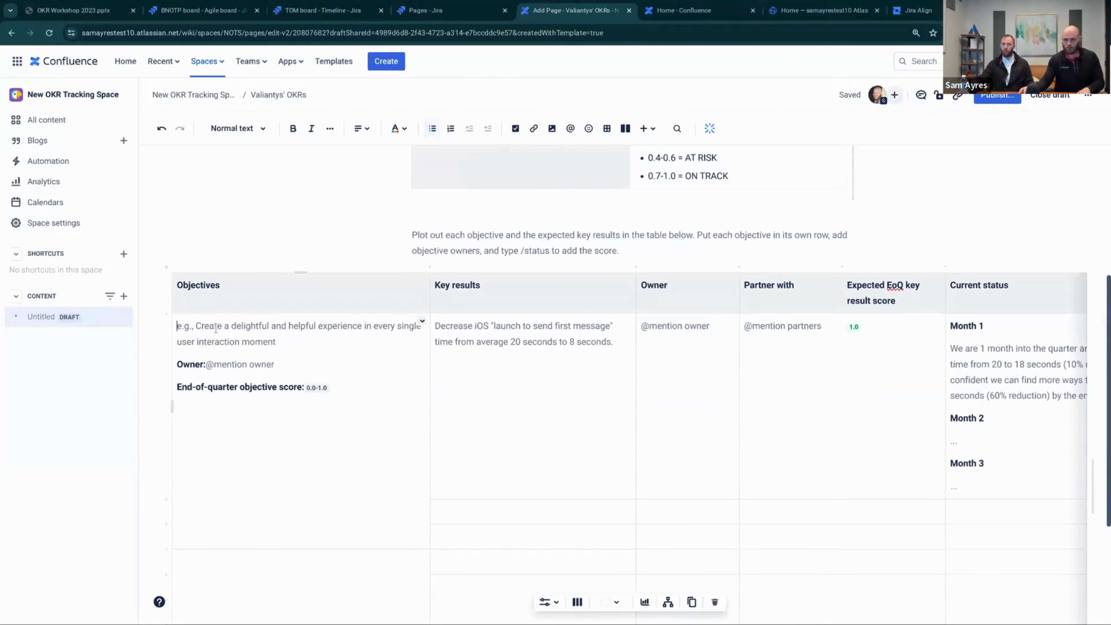
text(Become the #1 free mobile banking app for developing countries.)
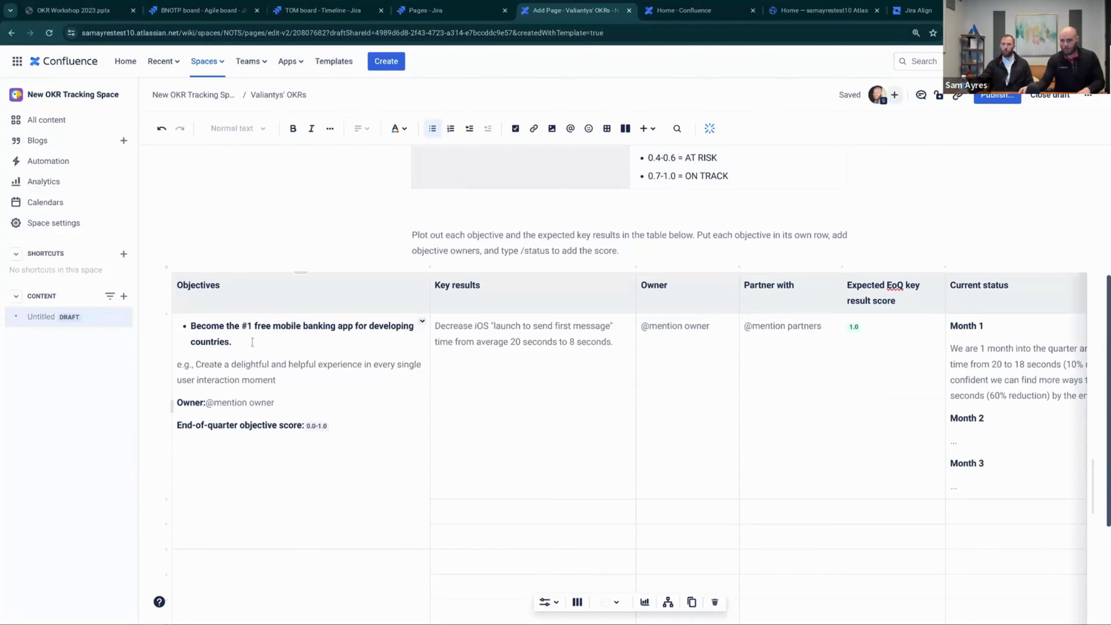
triple_click(293, 373)
key(BackSpace)
key(BackSpace)
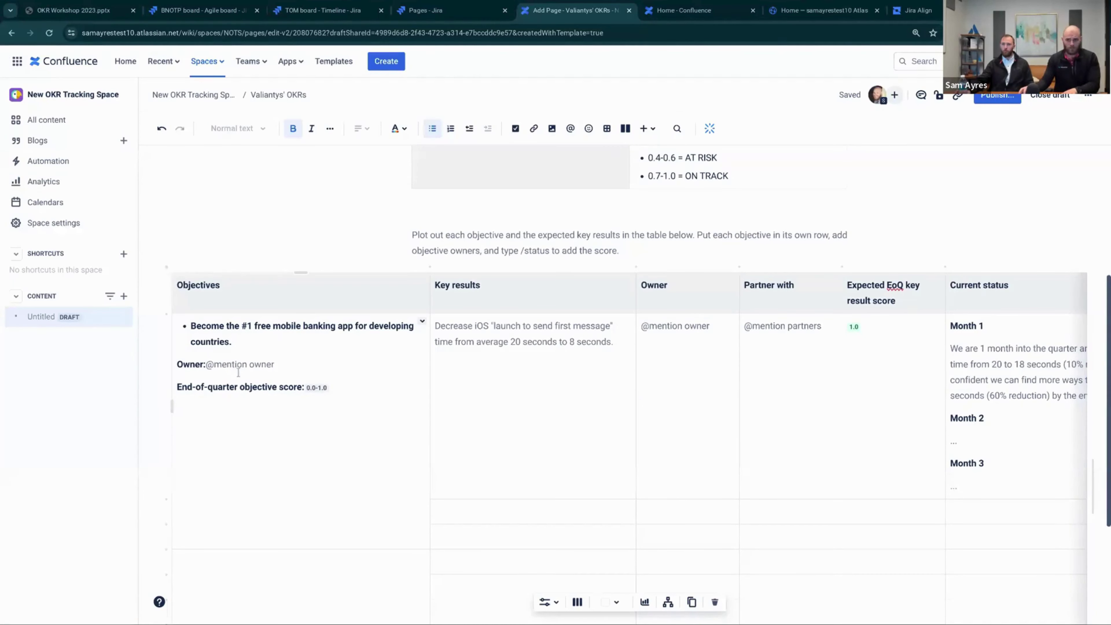
click(238, 372)
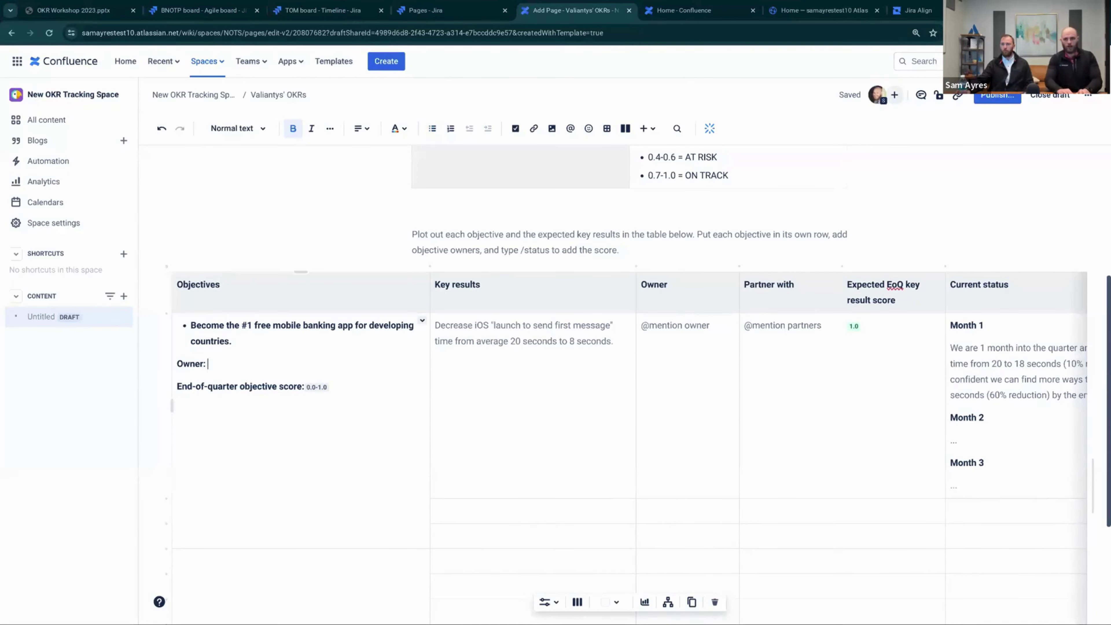
text(@sam)
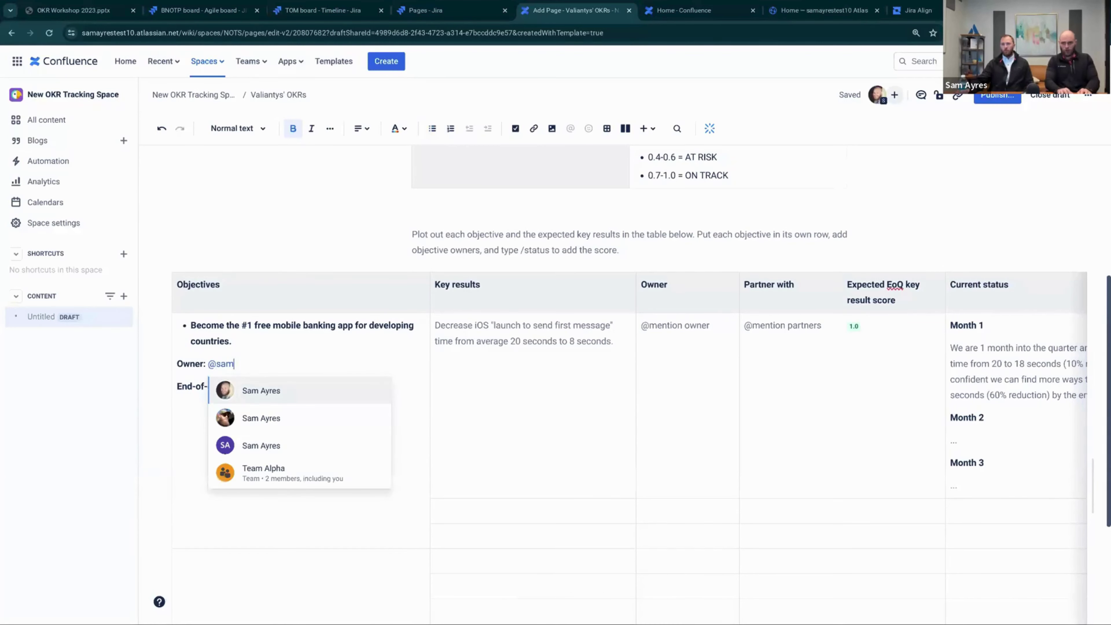
key(Return)
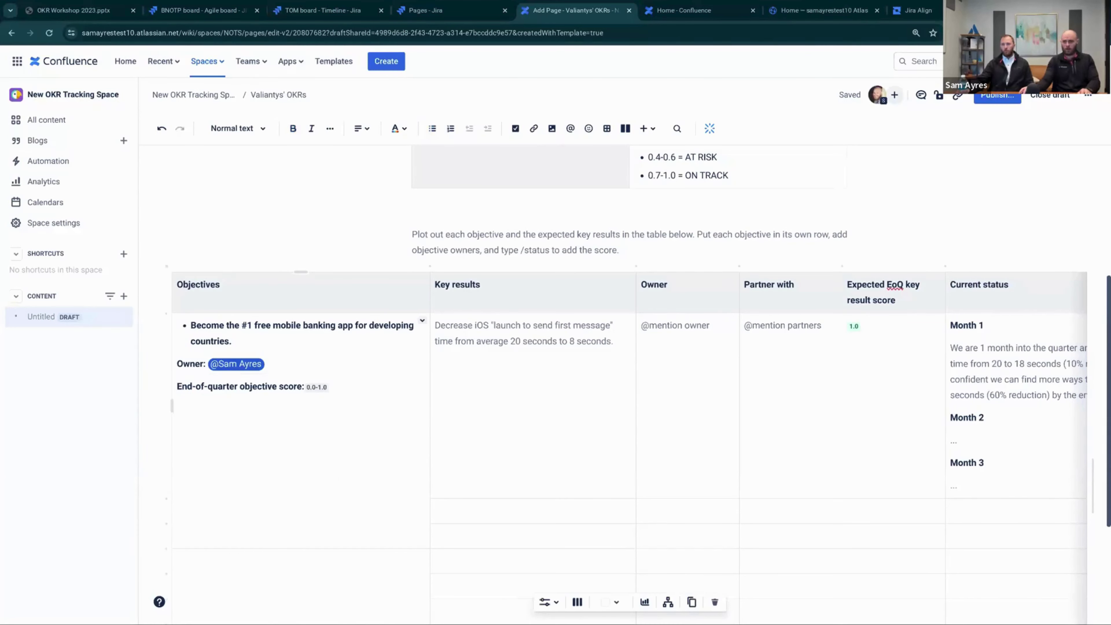
Set the objective score status to a green 1.0
click(316, 387)
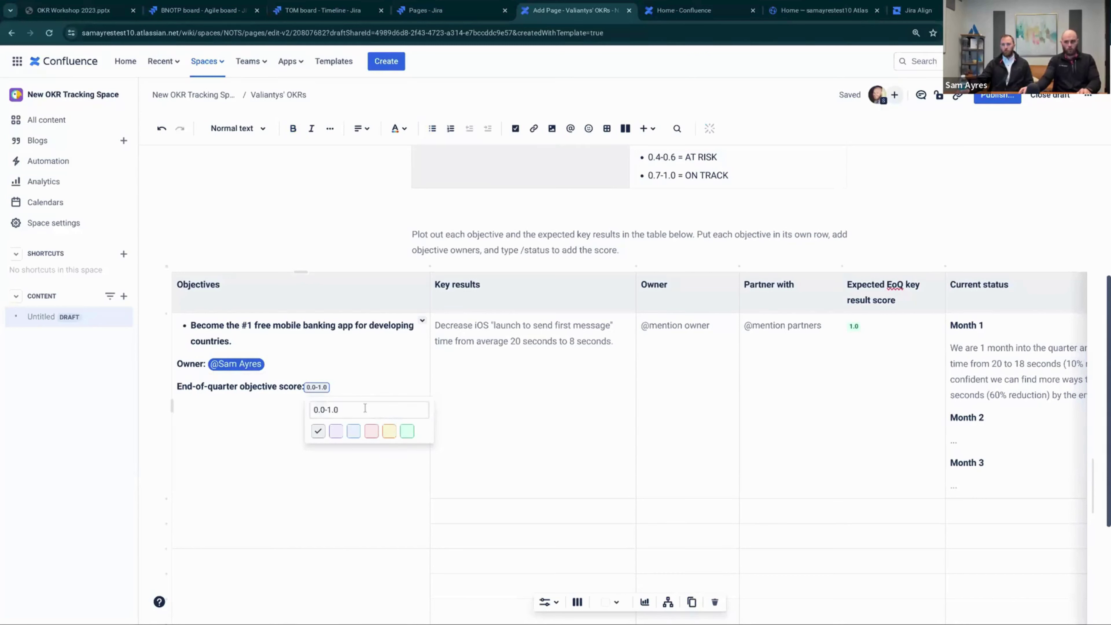
click(407, 432)
click(341, 411)
key(BackSpace)
key(BackSpace)
key(BackSpace)
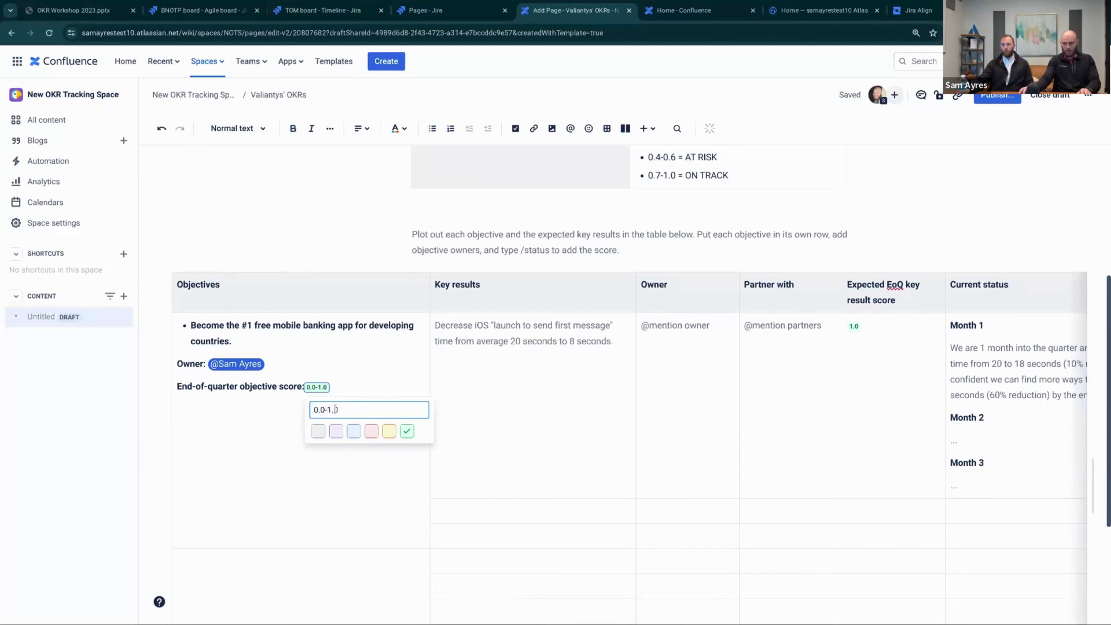
text(1.0)
key(BackSpace)
key(BackSpace)
key(BackSpace)
key(BackSpace)
key(BackSpace)
text(1)
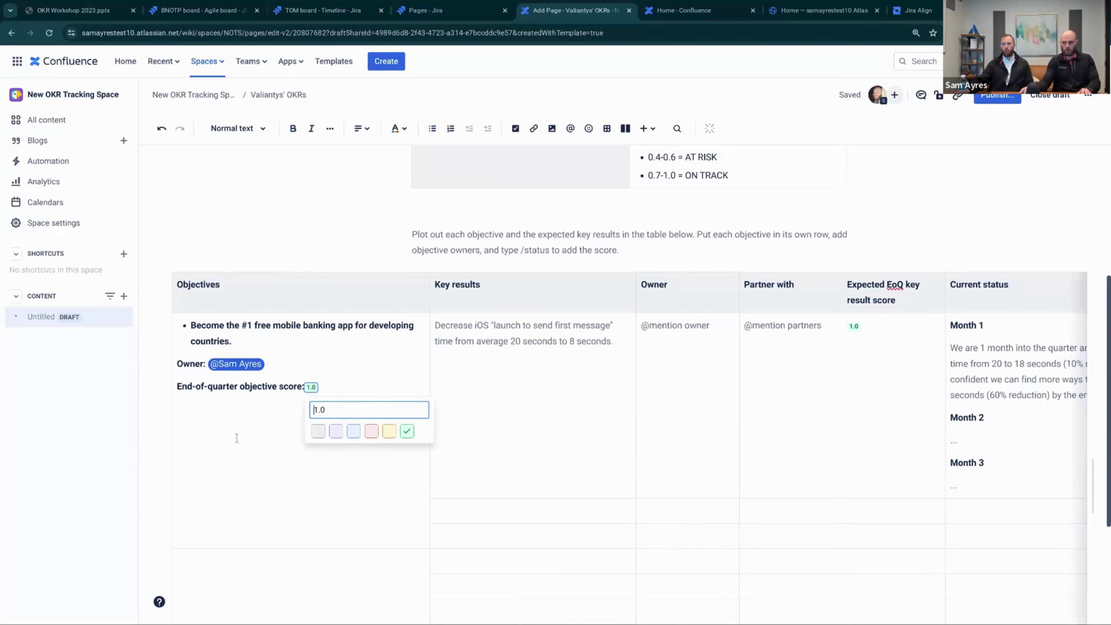
click(236, 437)
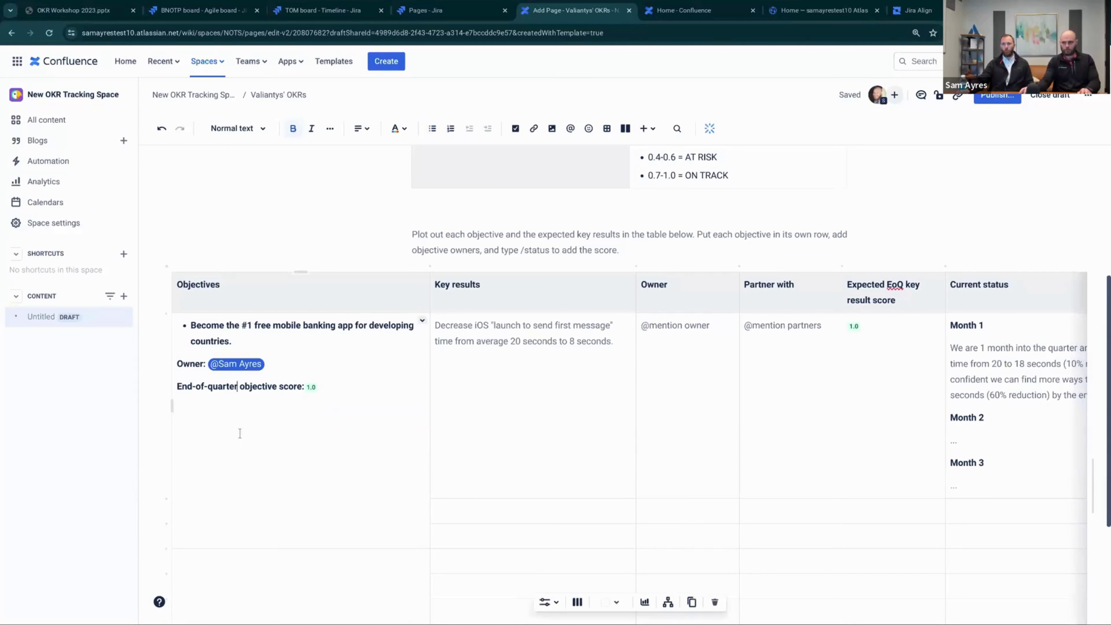
click(311, 388)
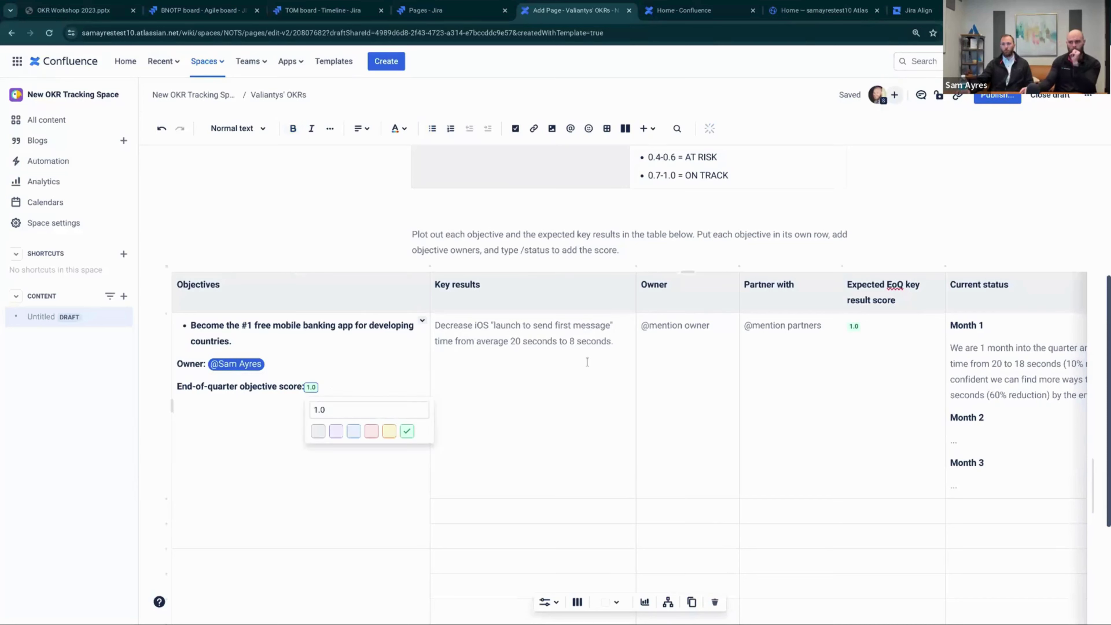
click(564, 339)
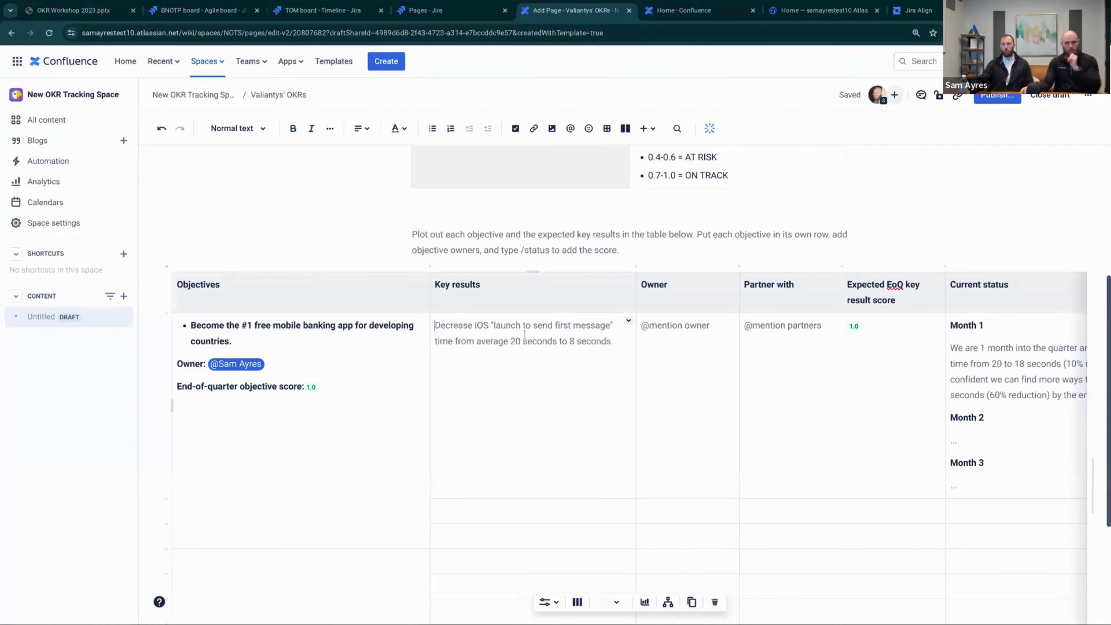
Paste the weekly sign-ups key result and delete the placeholder key result text
scroll(276, 282, down, 1)
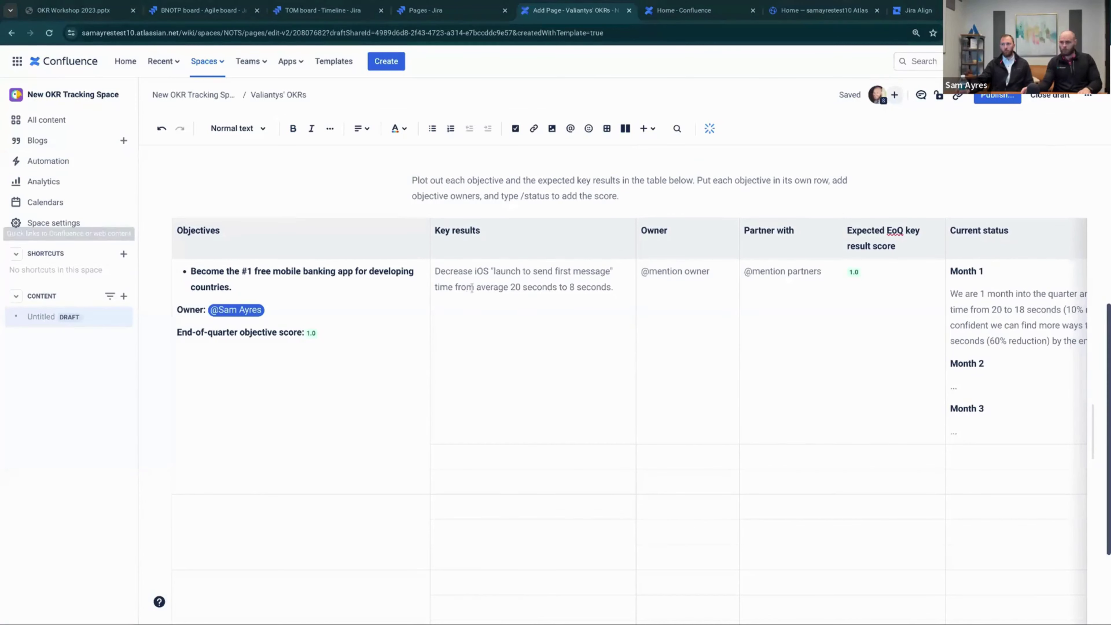
click(484, 280)
text(Improve weekly sign-ups by 15% by July.)
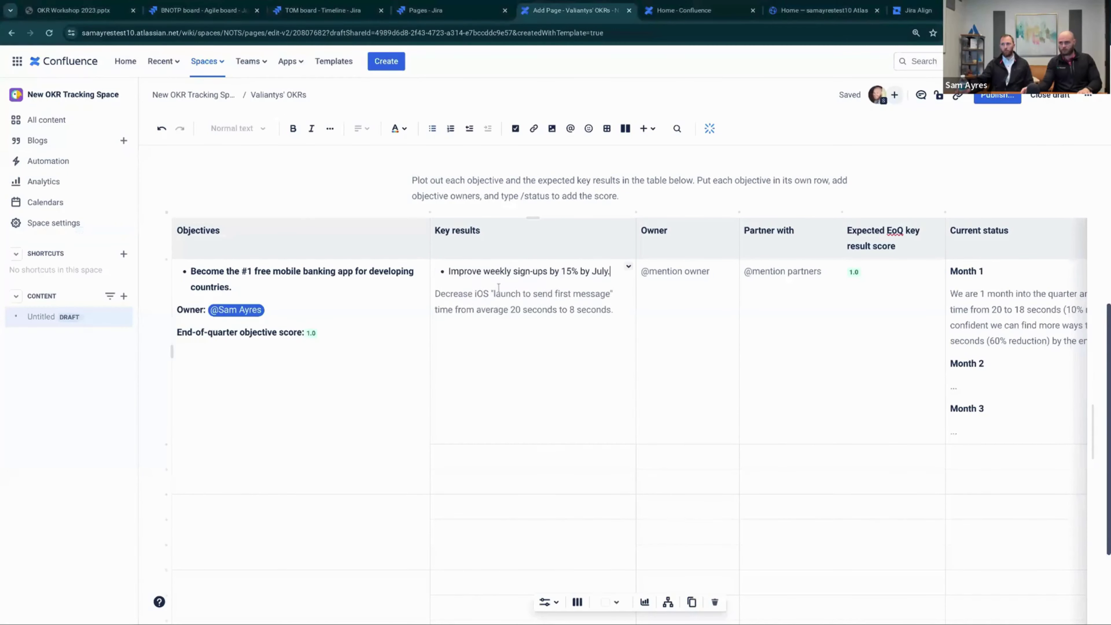
click(540, 294)
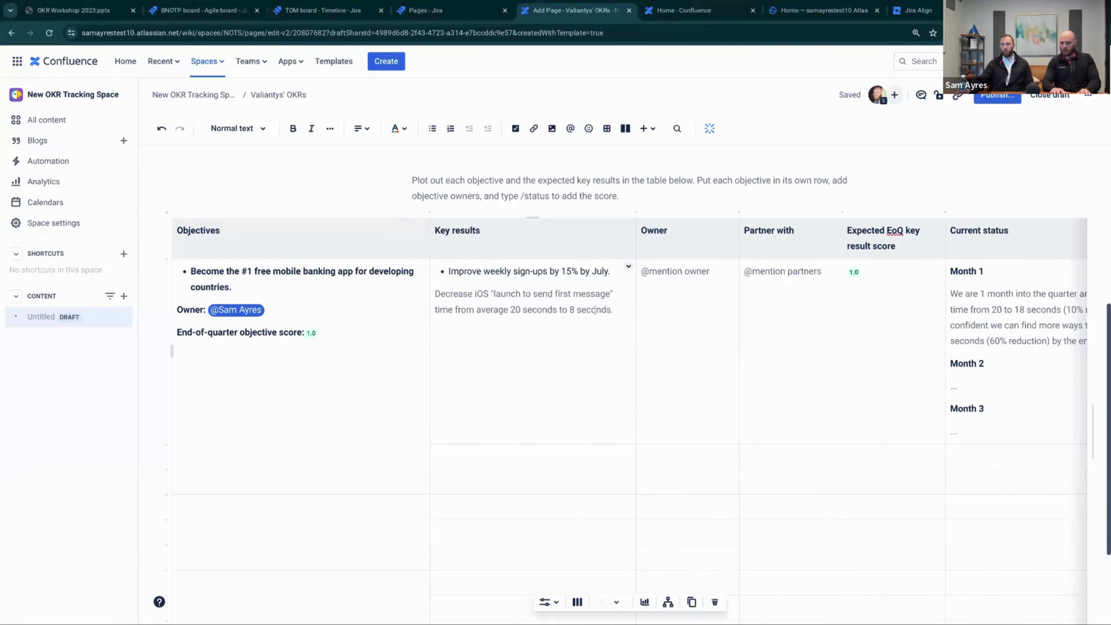
key(BackSpace)
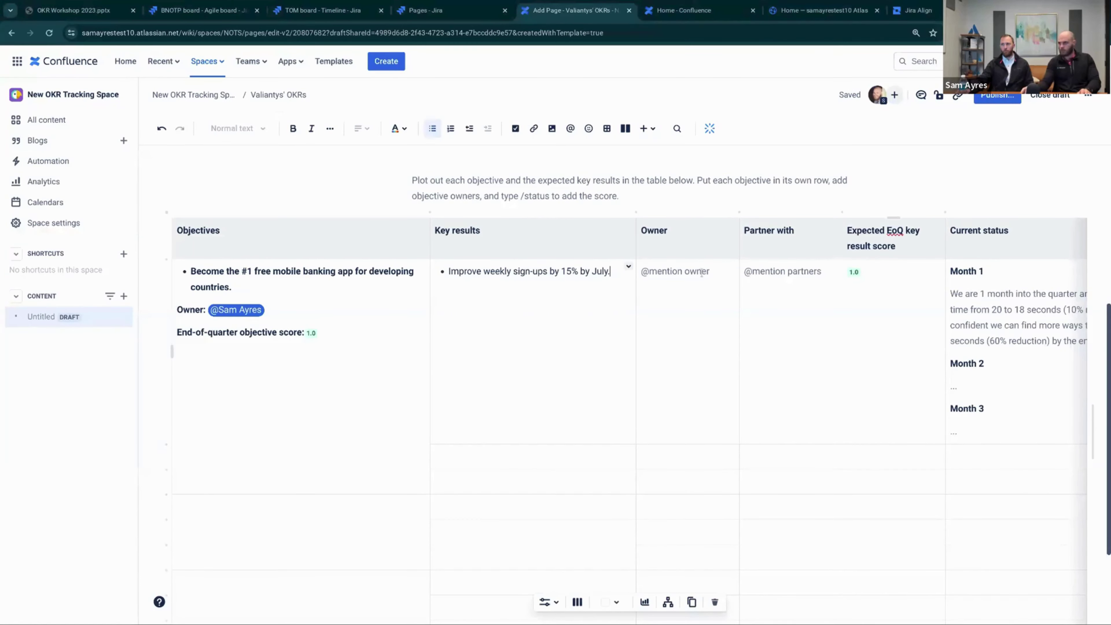
Mention the key result owner and add Team Alpha partner mentions in the Partner with cell
click(669, 266)
text(@)
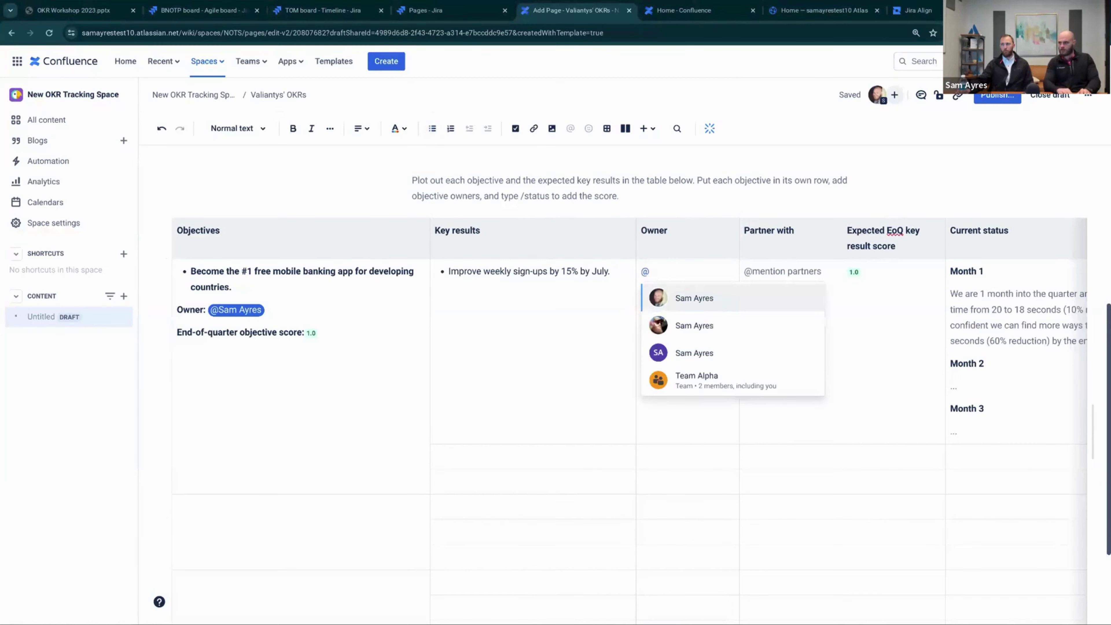
click(694, 325)
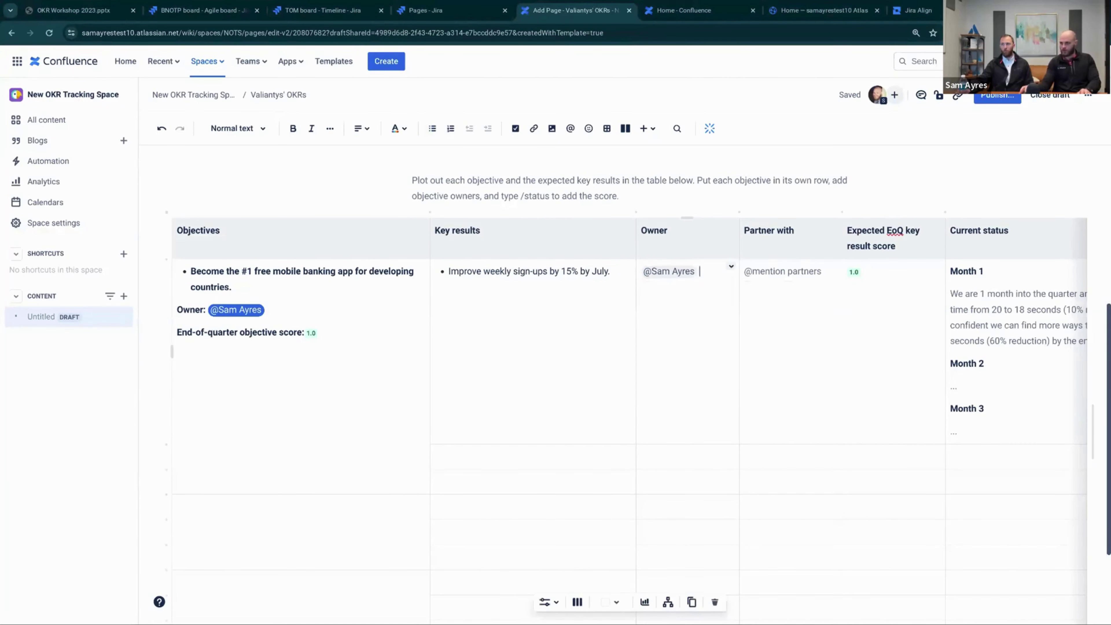
click(783, 270)
text(Team Alpha (@Sam)
key(Return)
text(@Jacq)
key(Return)
text())
click(853, 271)
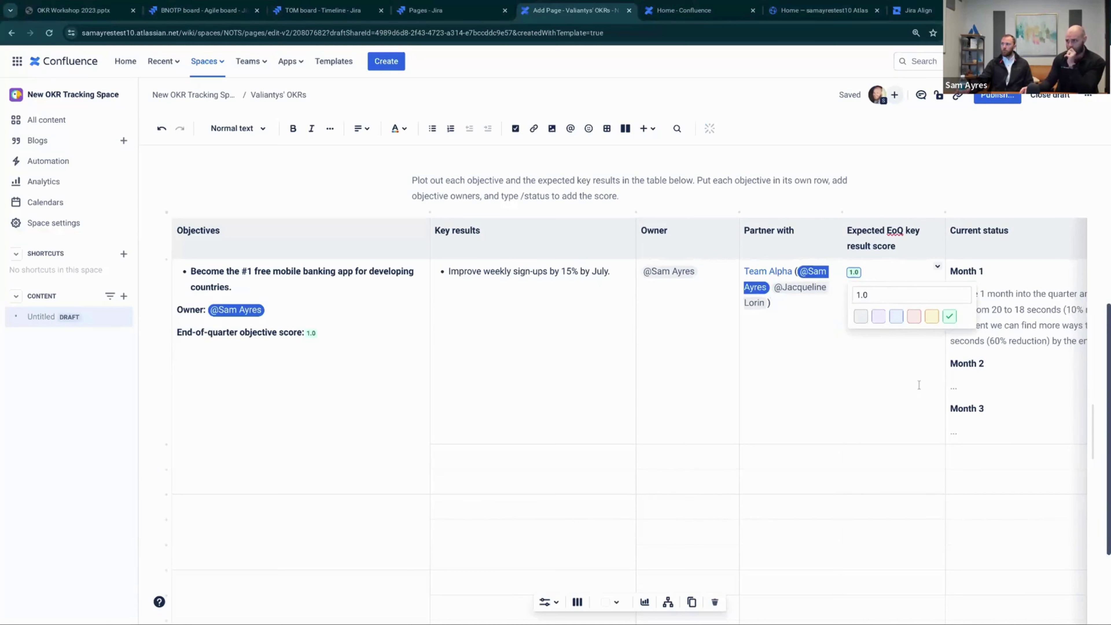
Move across the first row's Current status and Month 2 cells of the OKR table
scroll(917, 386, right, 3)
click(885, 294)
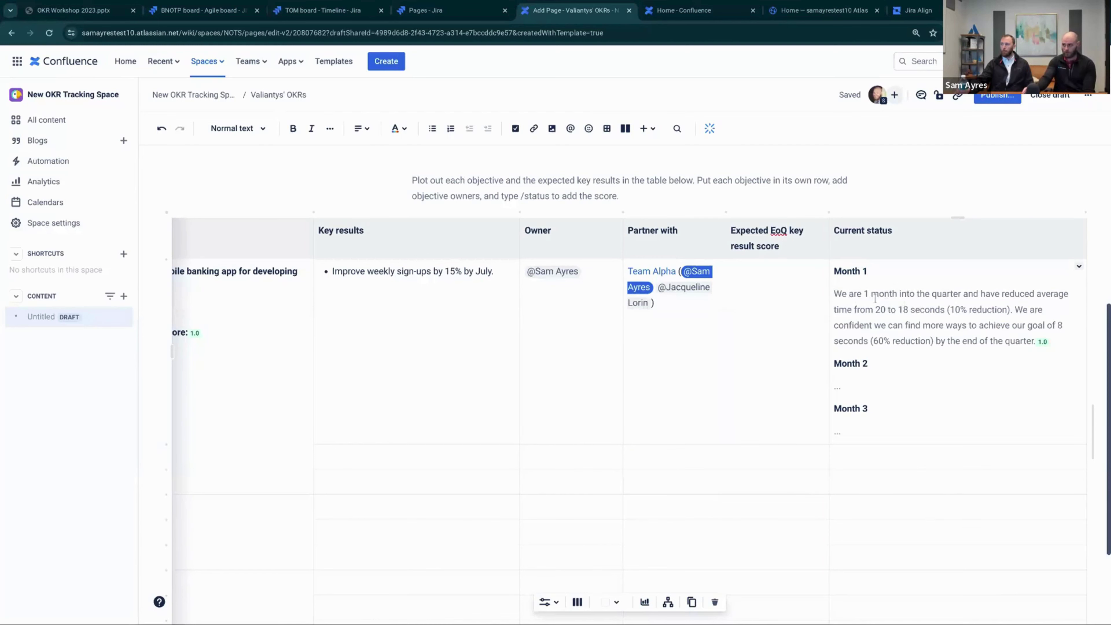
scroll(890, 349, down, 1)
click(858, 347)
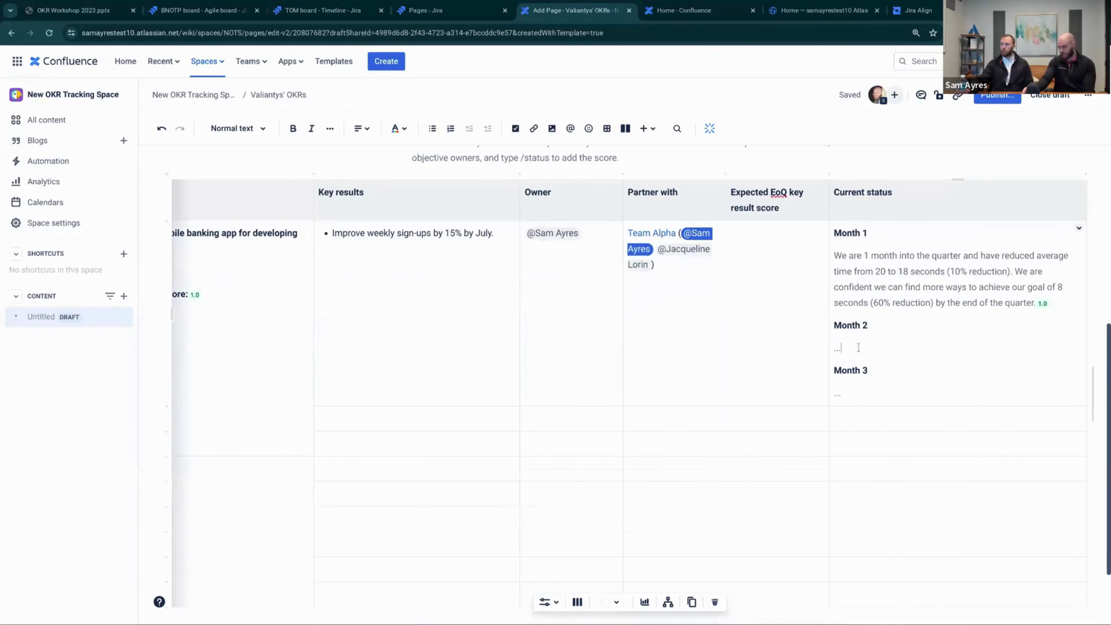
scroll(848, 280, up, 2)
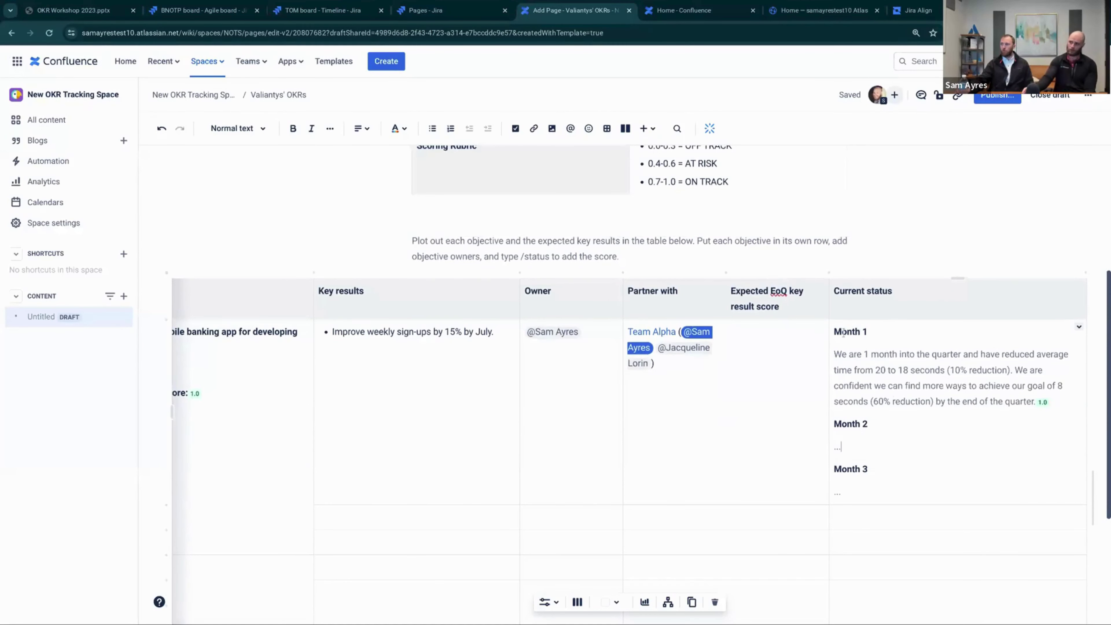
scroll(730, 420, down, 1)
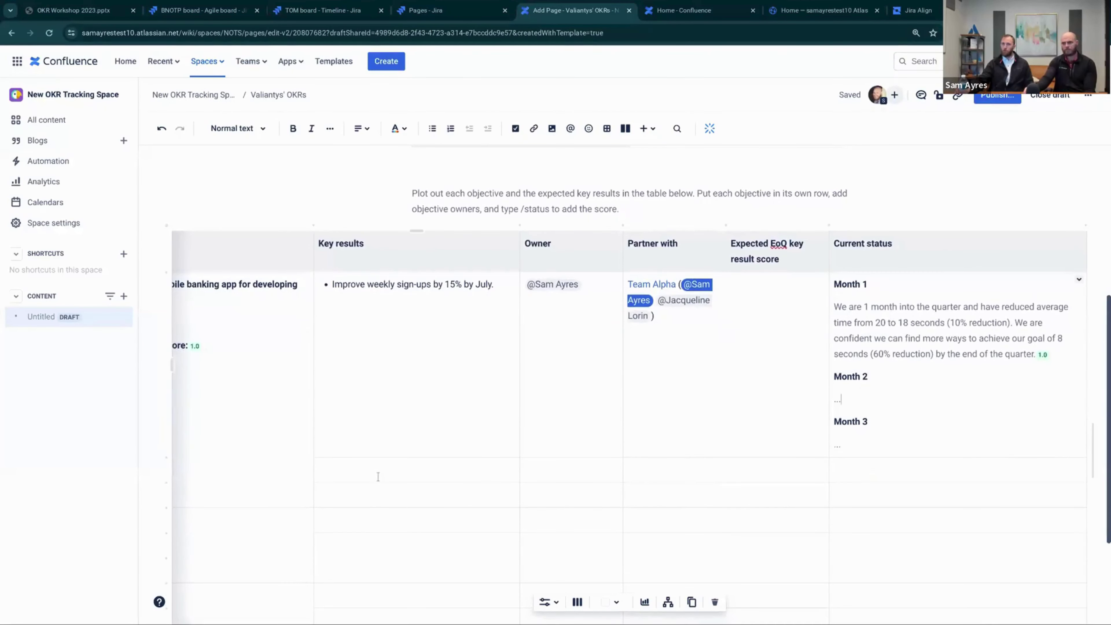
click(370, 469)
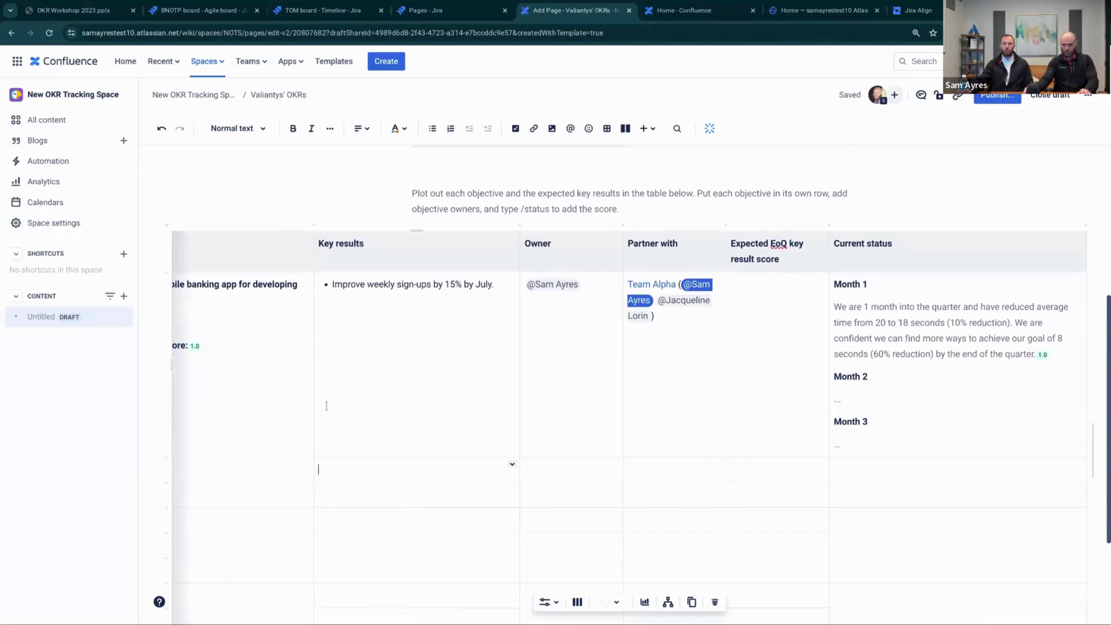
Remove the 1.0 placeholder from the Expected EoQ score cell and review the lower rows
click(237, 391)
scroll(463, 514, down, 3)
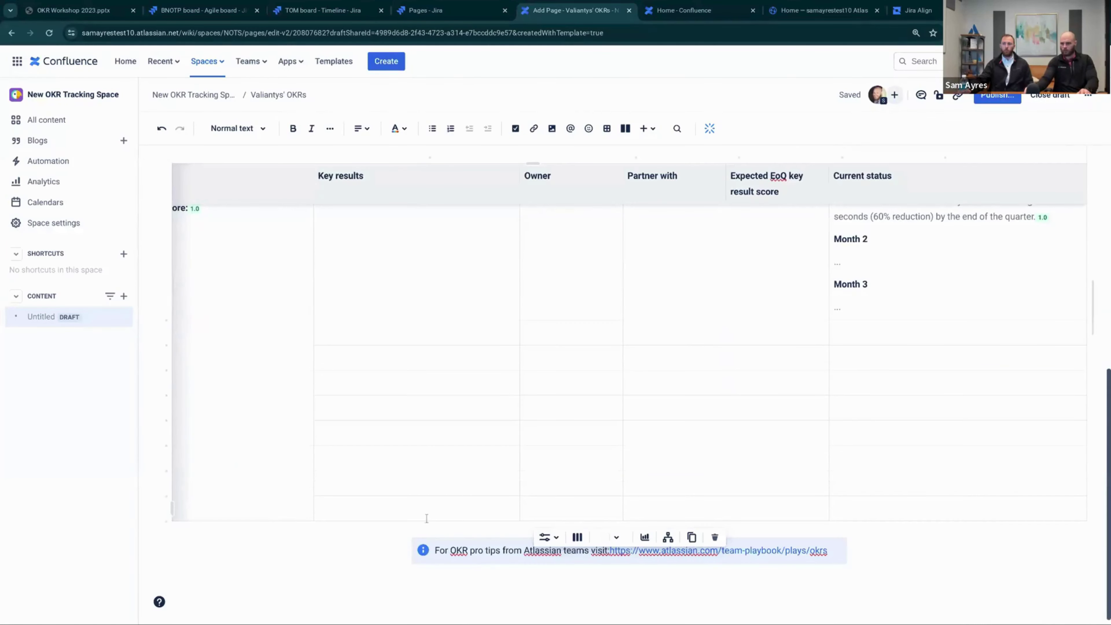
scroll(424, 515, down, 1)
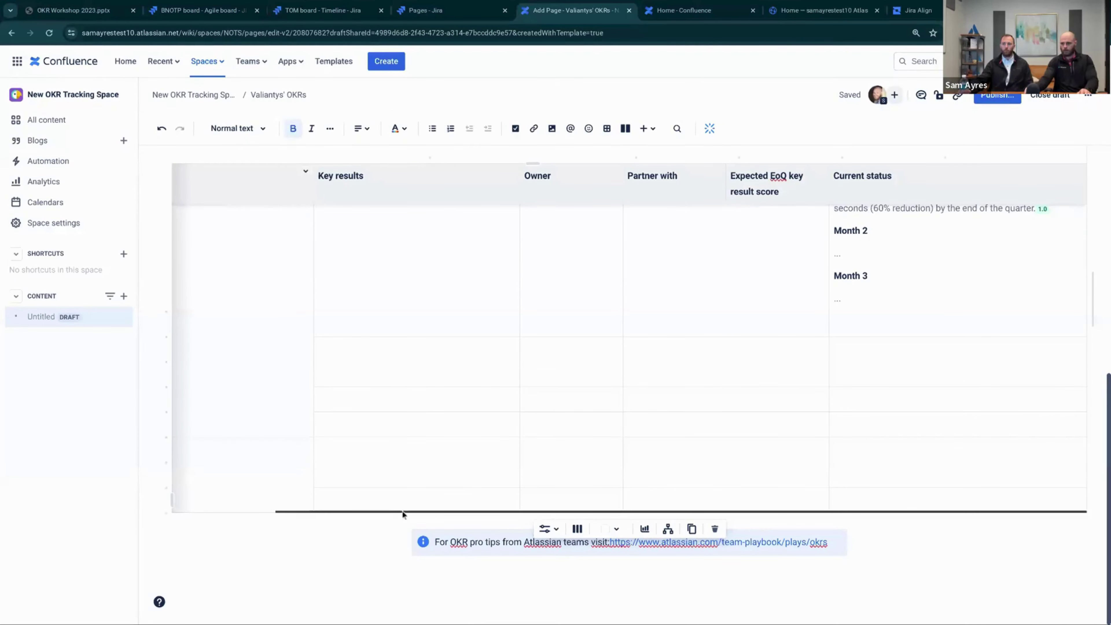
drag(380, 517, 201, 510)
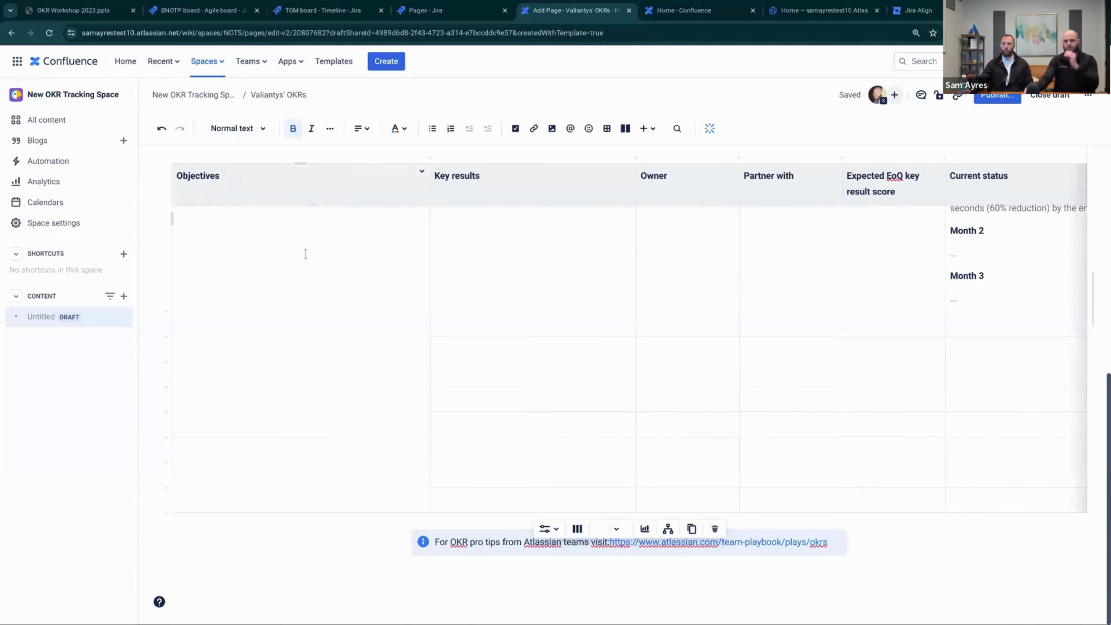
scroll(476, 271, up, 6)
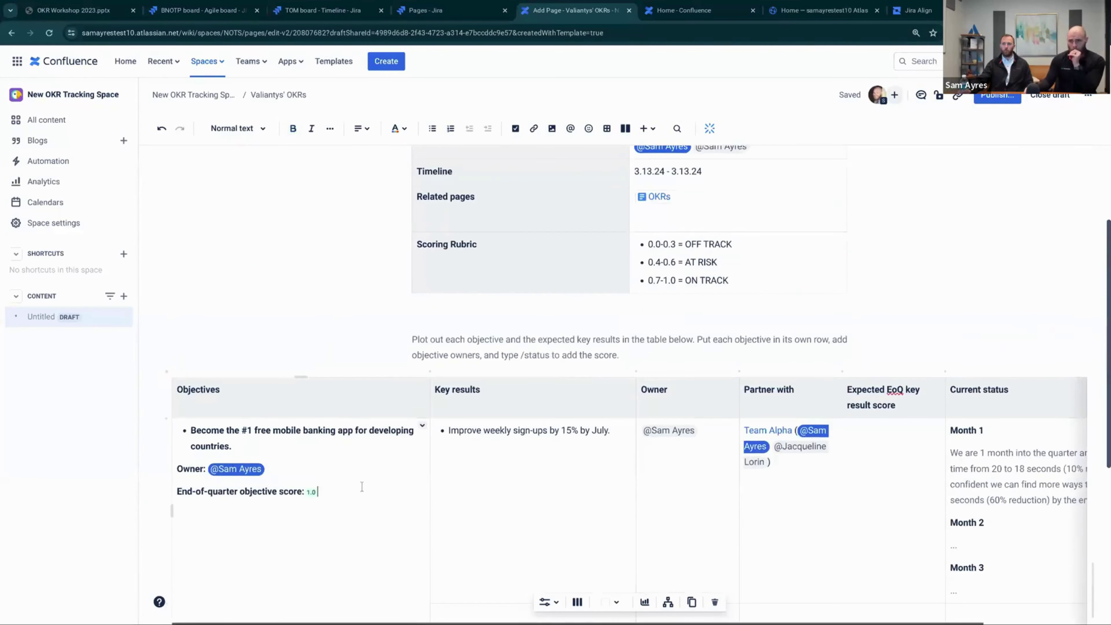
scroll(508, 425, down, 3)
click(480, 471)
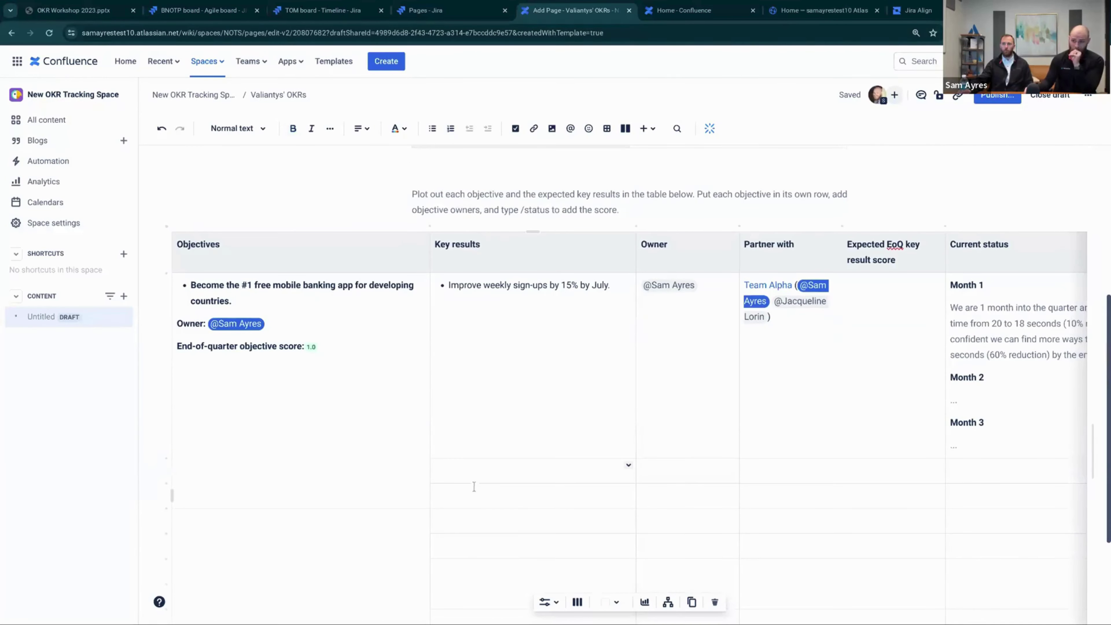
click(475, 490)
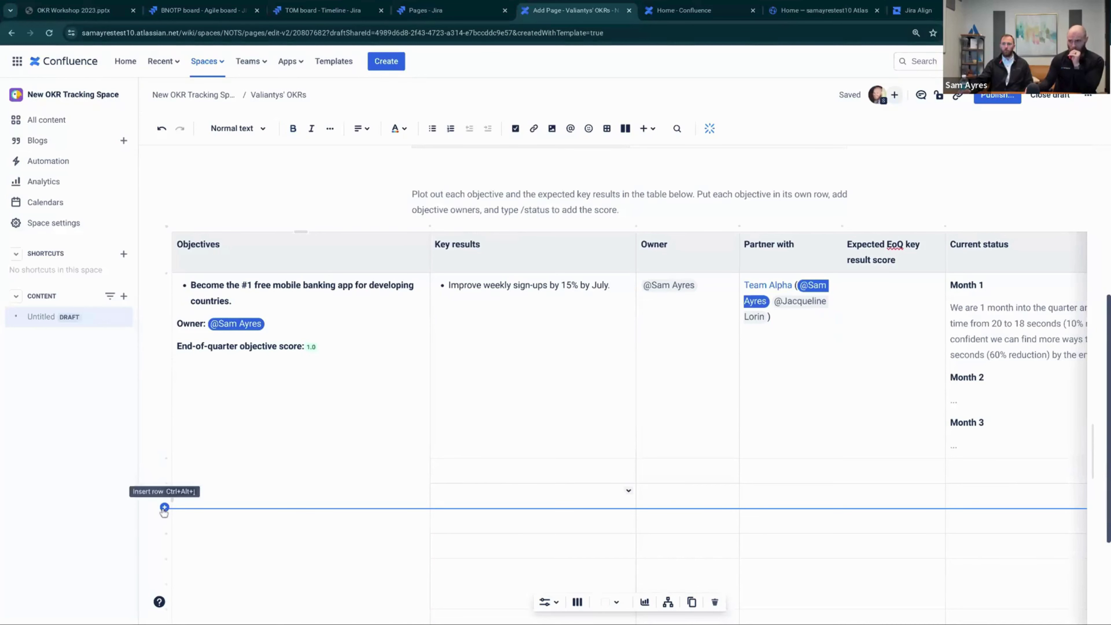
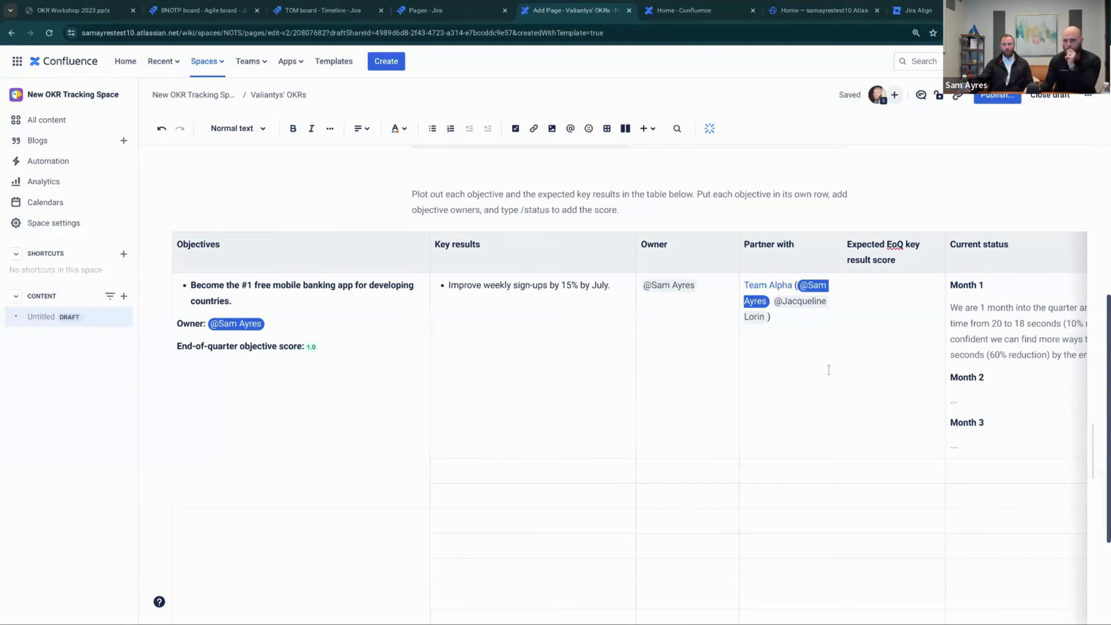
Publish the Valiantys' OKRs draft to the New OKR Tracking Space and dismiss the Published! notice
scroll(641, 396, down, 1)
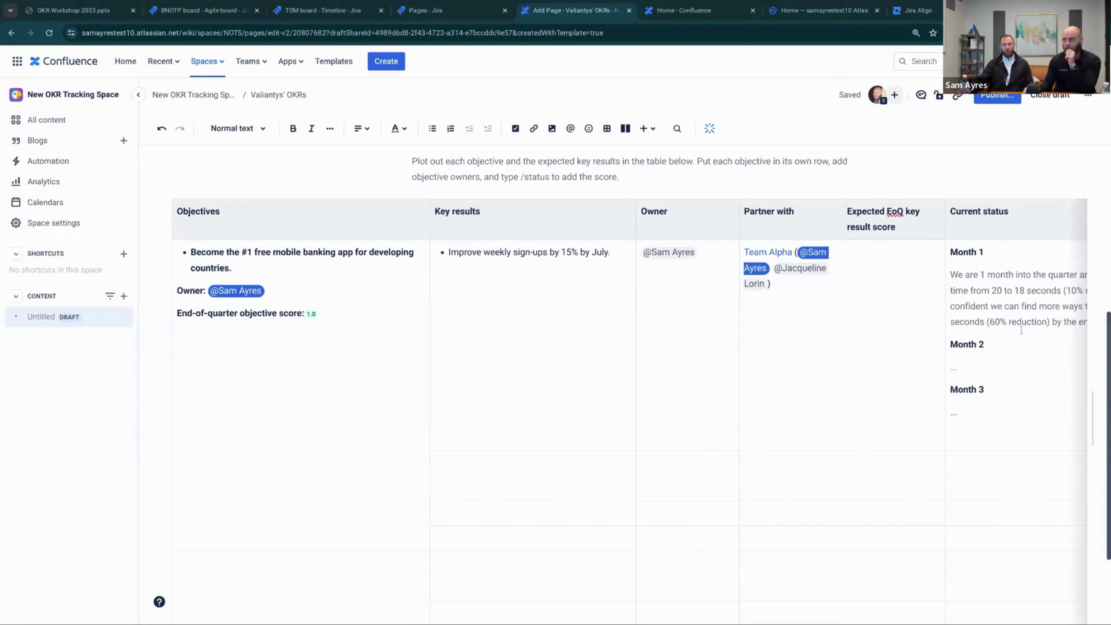
click(991, 96)
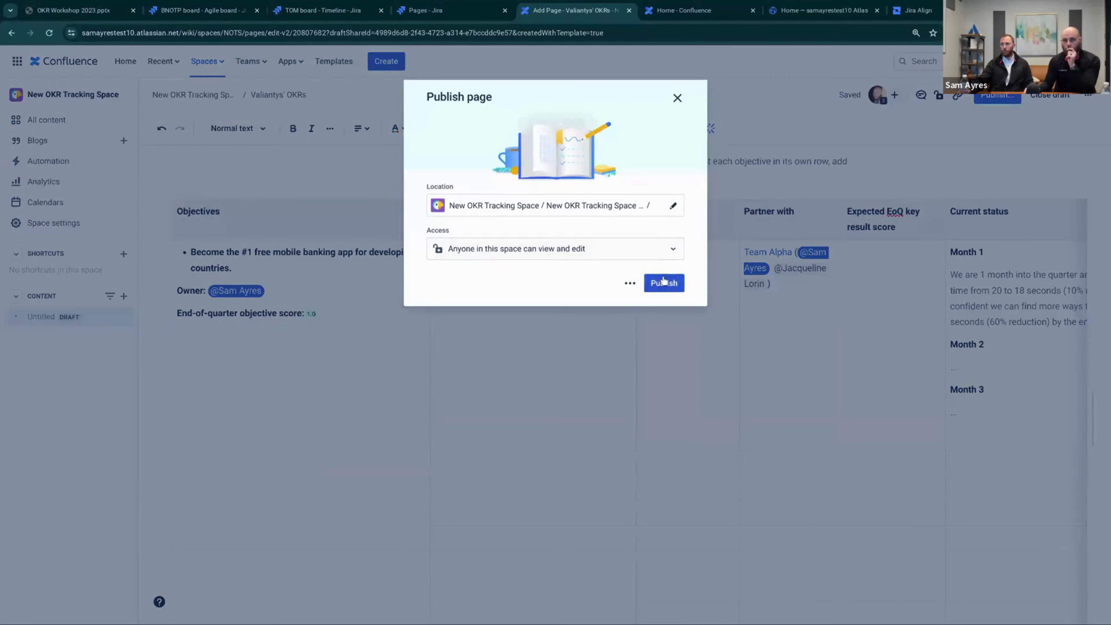
click(648, 282)
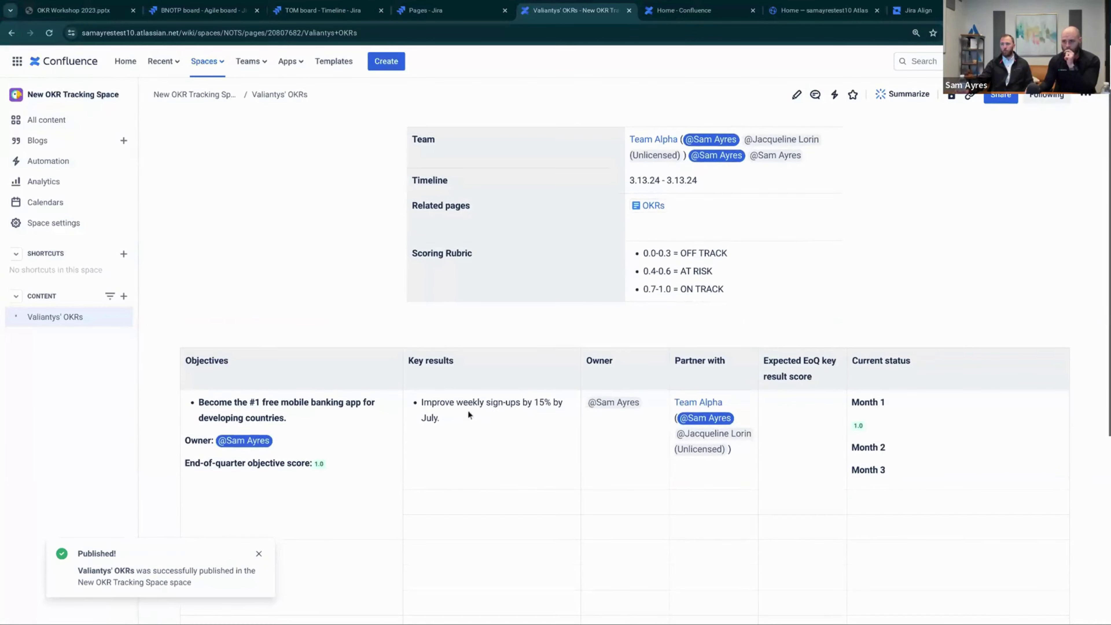
scroll(392, 395, down, 6)
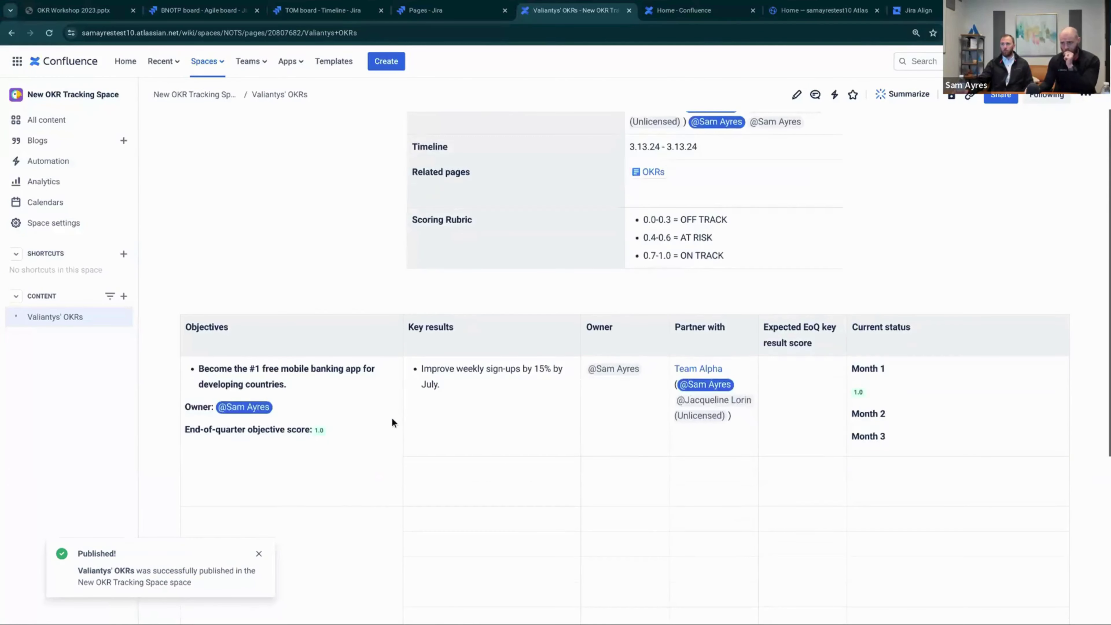
scroll(427, 409, down, 1)
scroll(349, 389, up, 2)
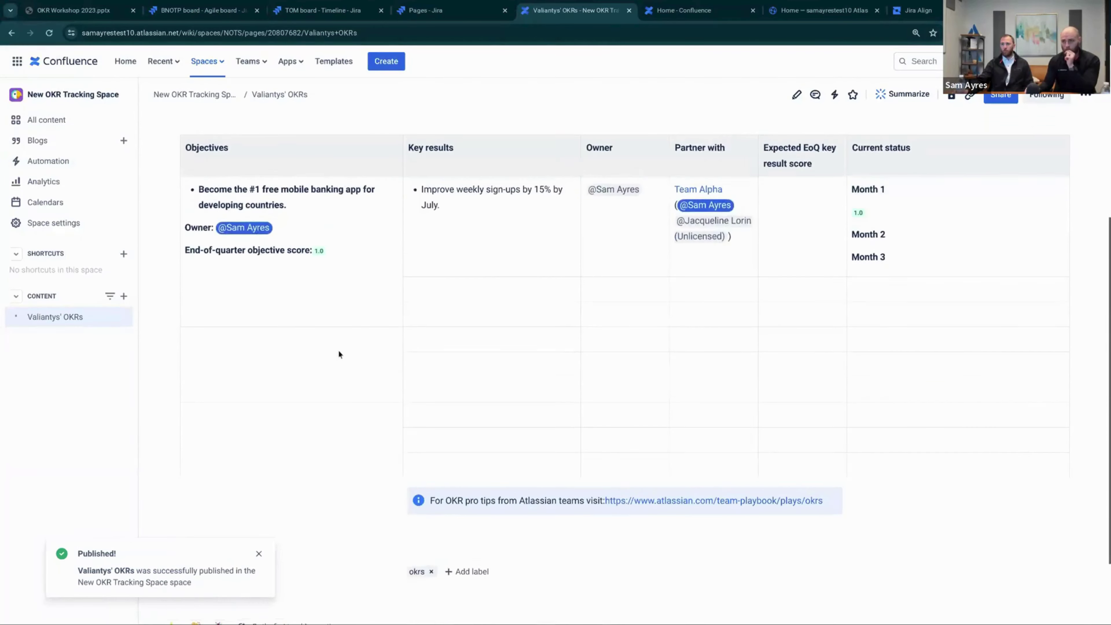
click(260, 553)
scroll(424, 416, up, 5)
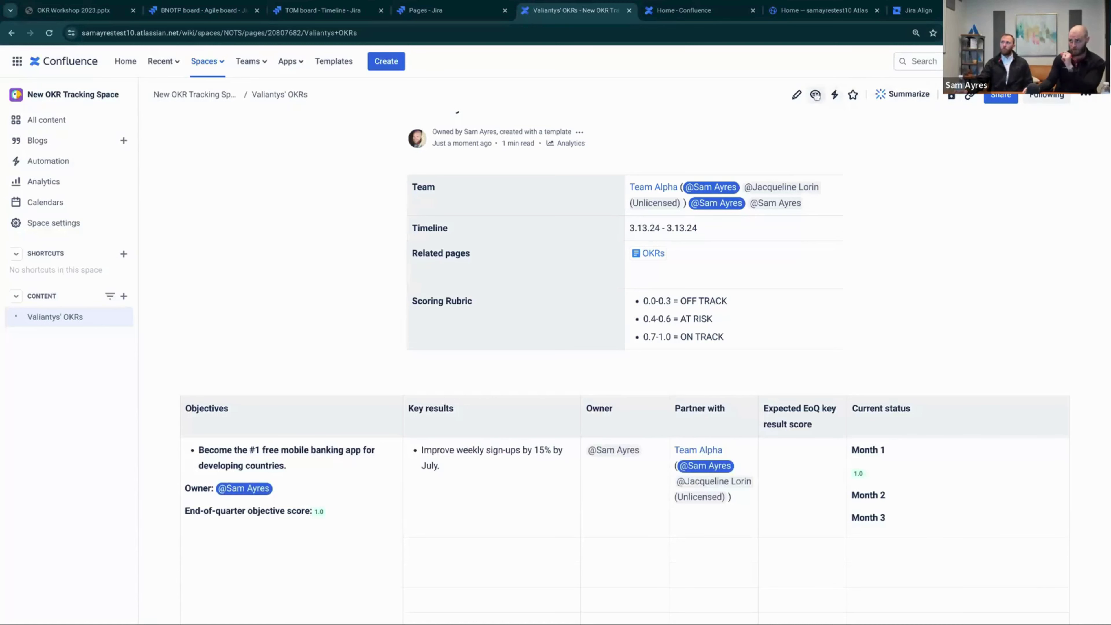
Put the Valiantys' OKRs page back into edit mode and select the whole objective sentence
click(797, 95)
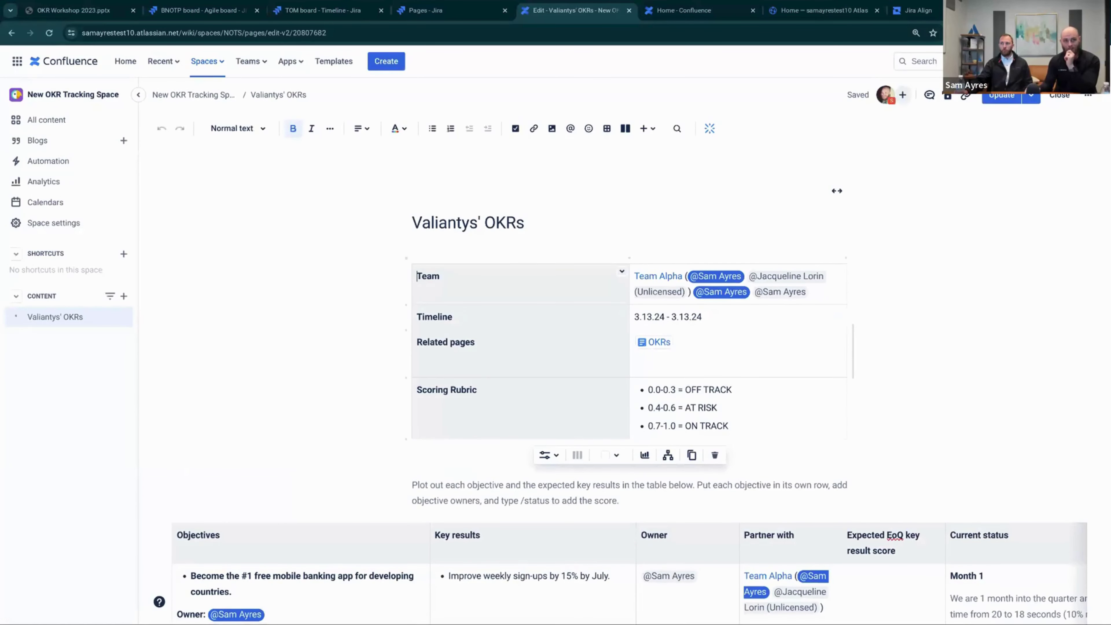
scroll(390, 441, down, 4)
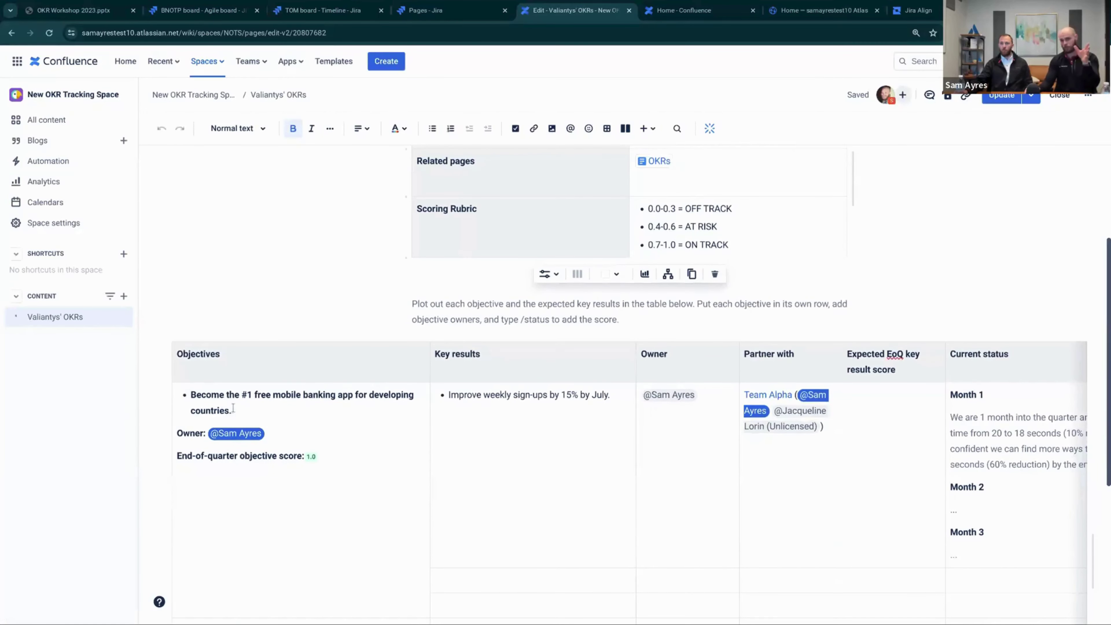
drag(234, 411, 192, 395)
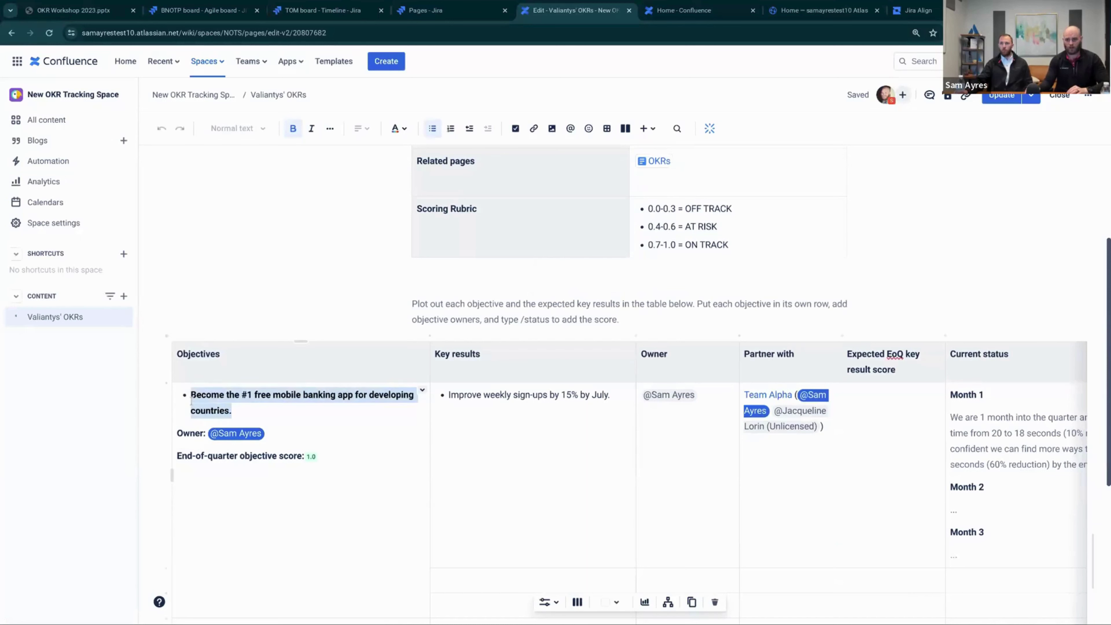
click(234, 410)
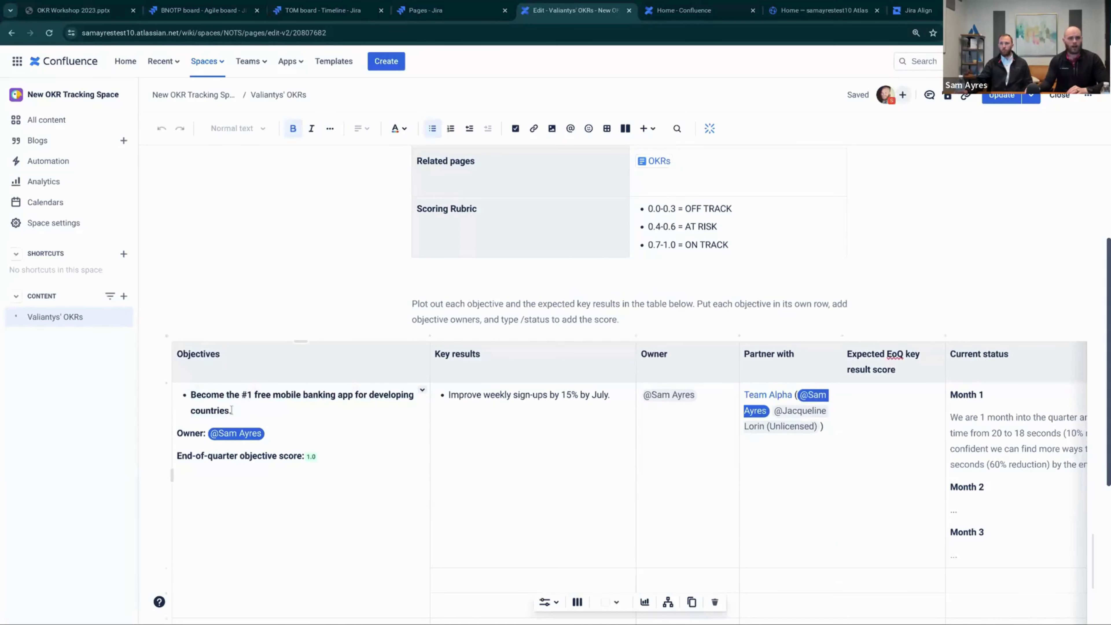
drag(232, 410, 190, 393)
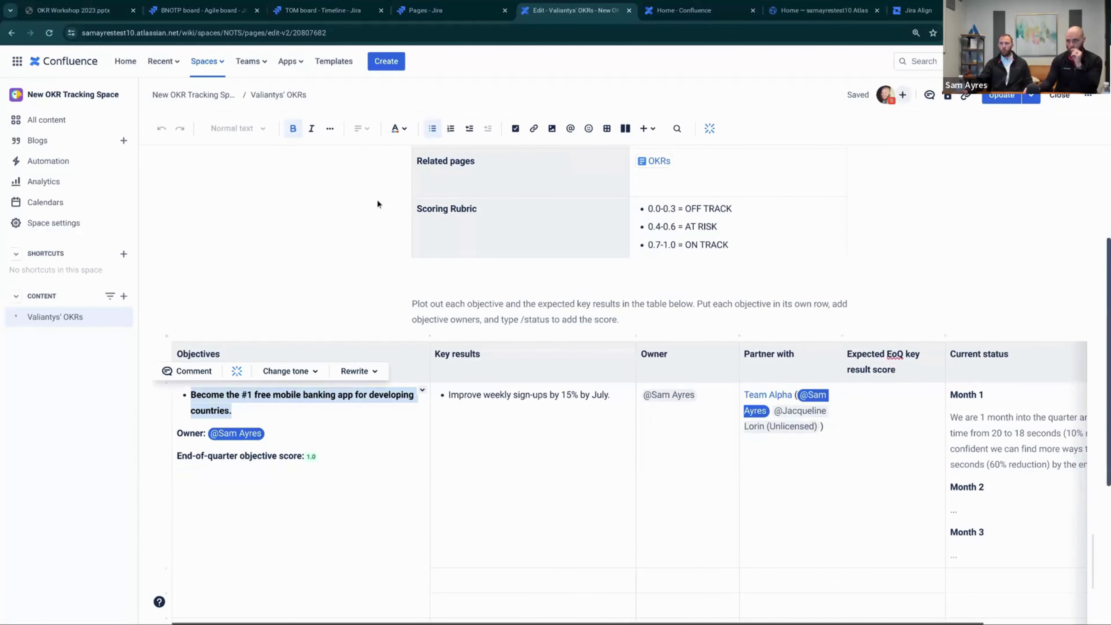
Link the selected objective to the recently viewed Jira issue BNOTP-1
click(533, 128)
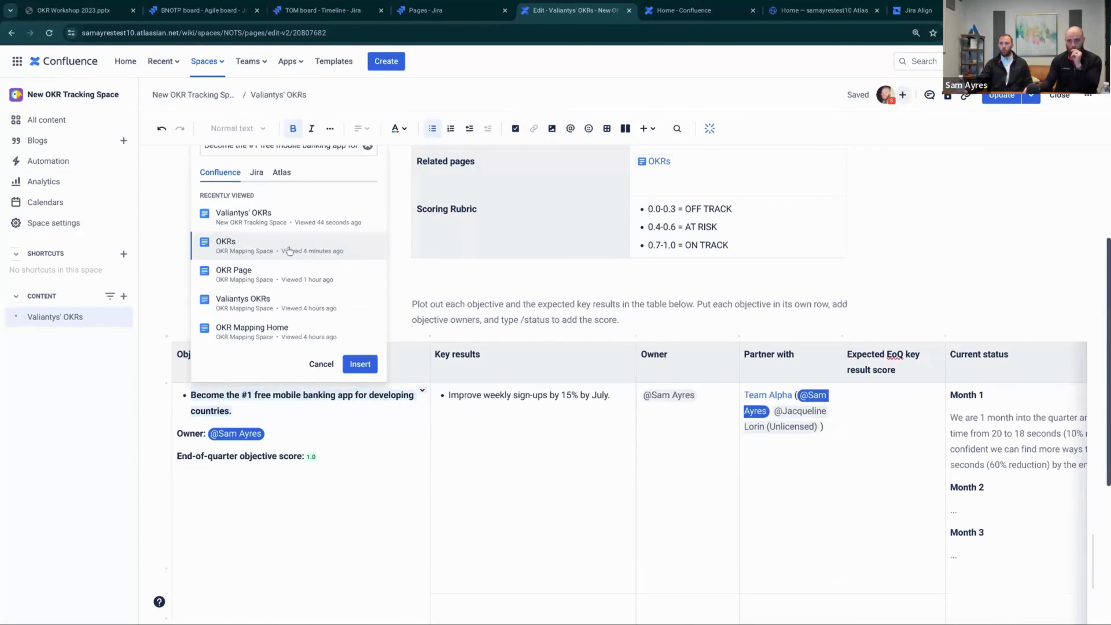
scroll(267, 217, up, 1)
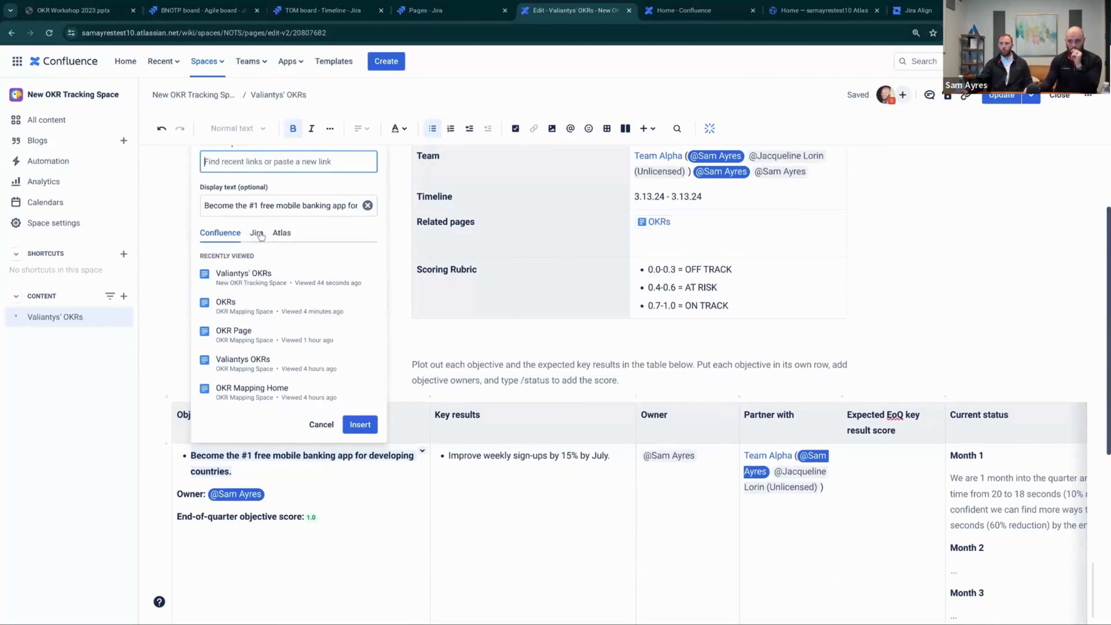
click(260, 233)
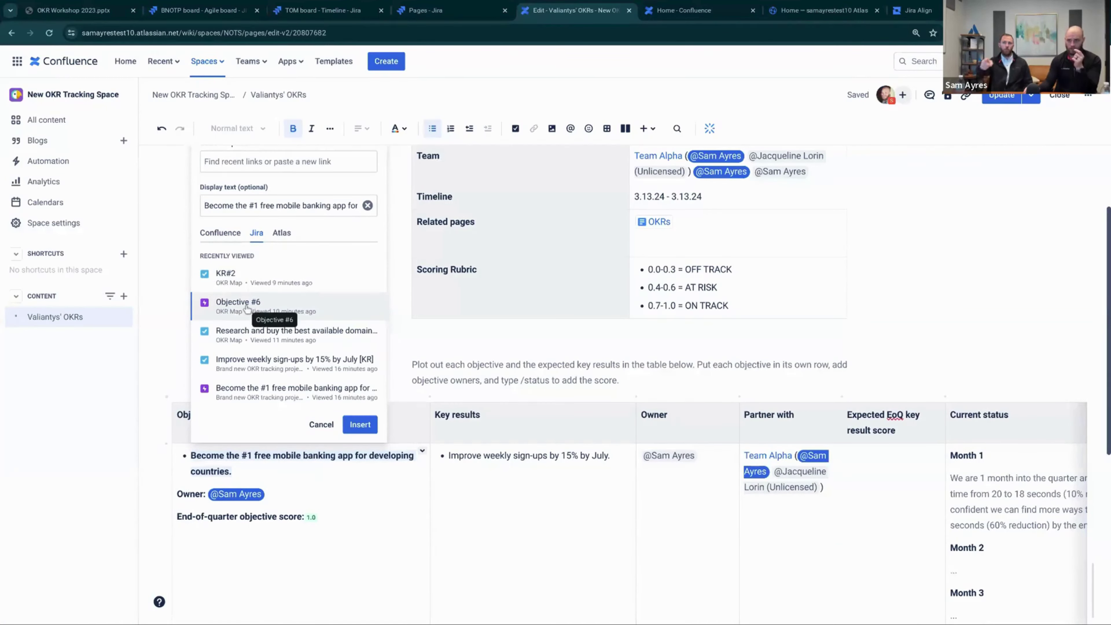
click(263, 388)
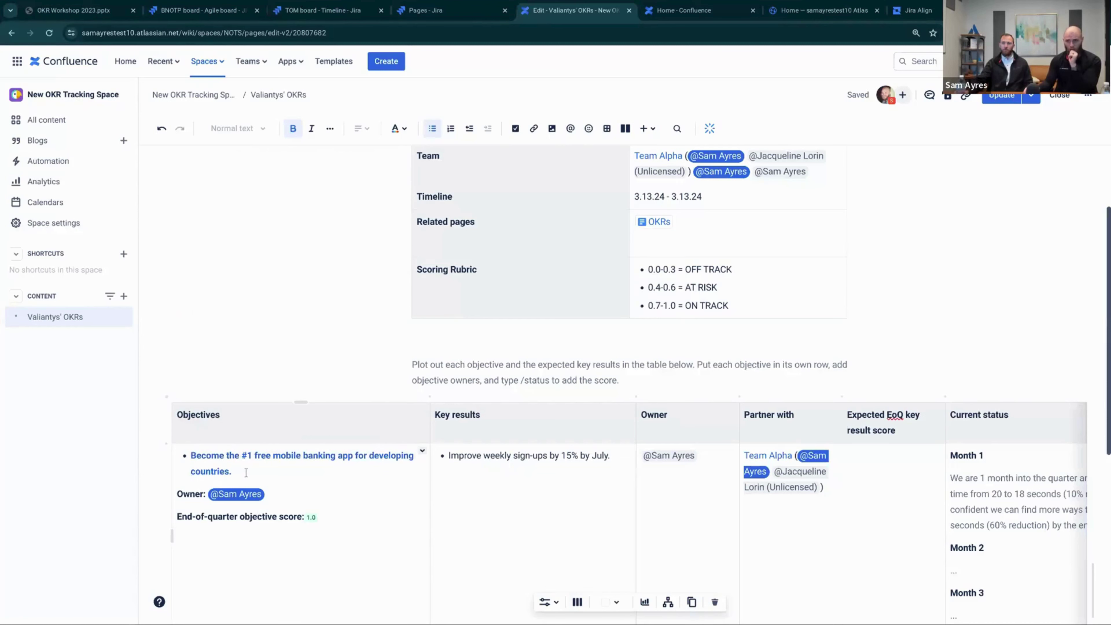
scroll(243, 464, down, 1)
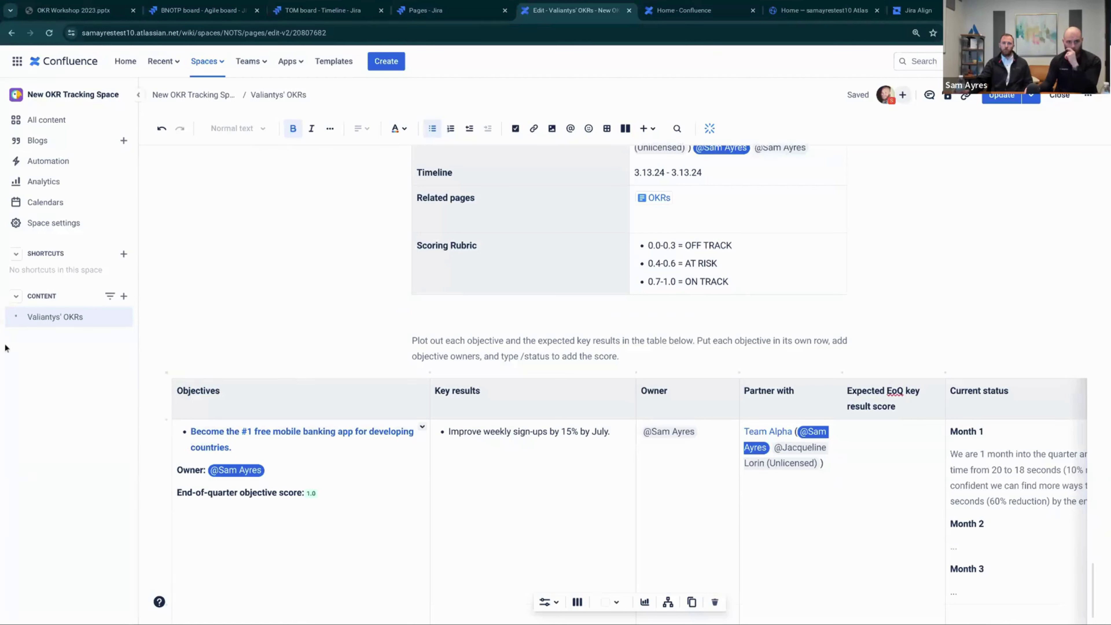
Display the BNOTP-1 link as an inline Jira card showing ON TRACK status
right_click(256, 431)
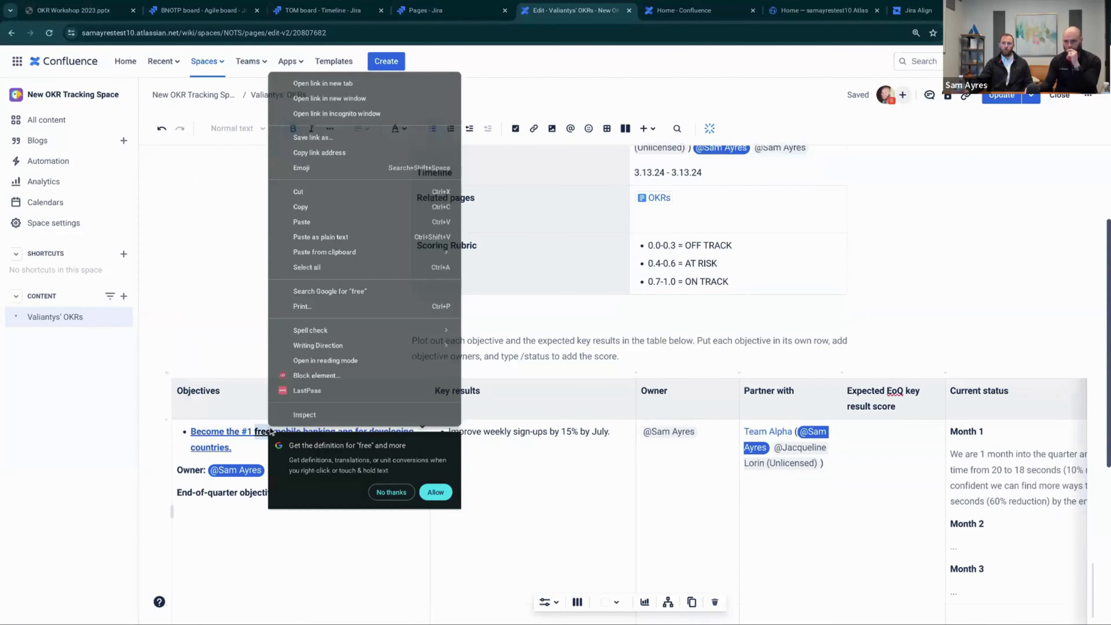
key(Escape)
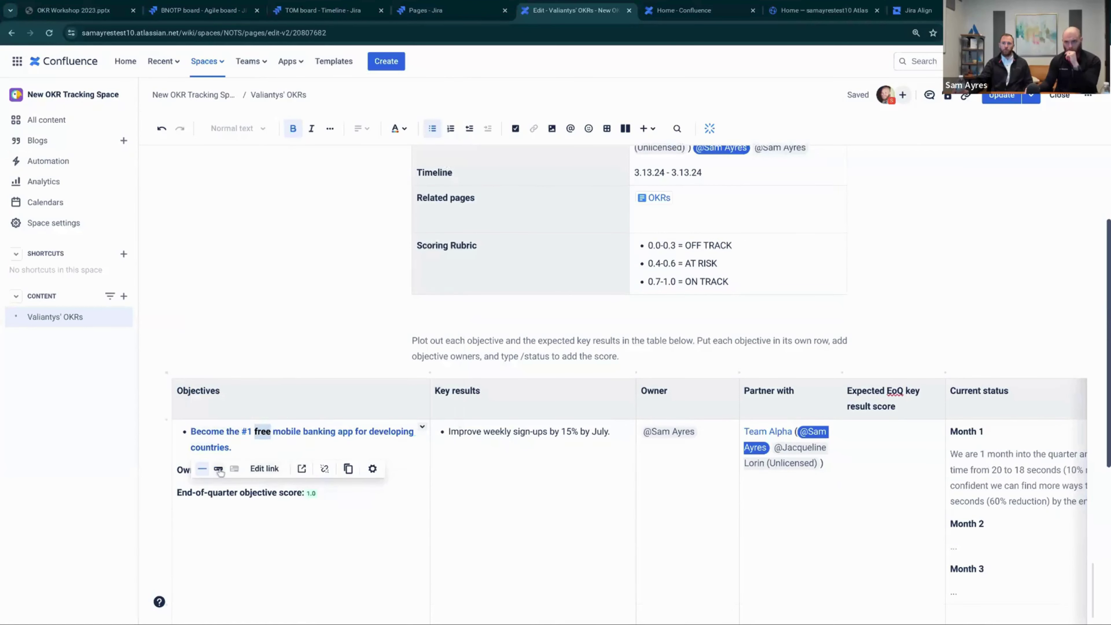
click(218, 468)
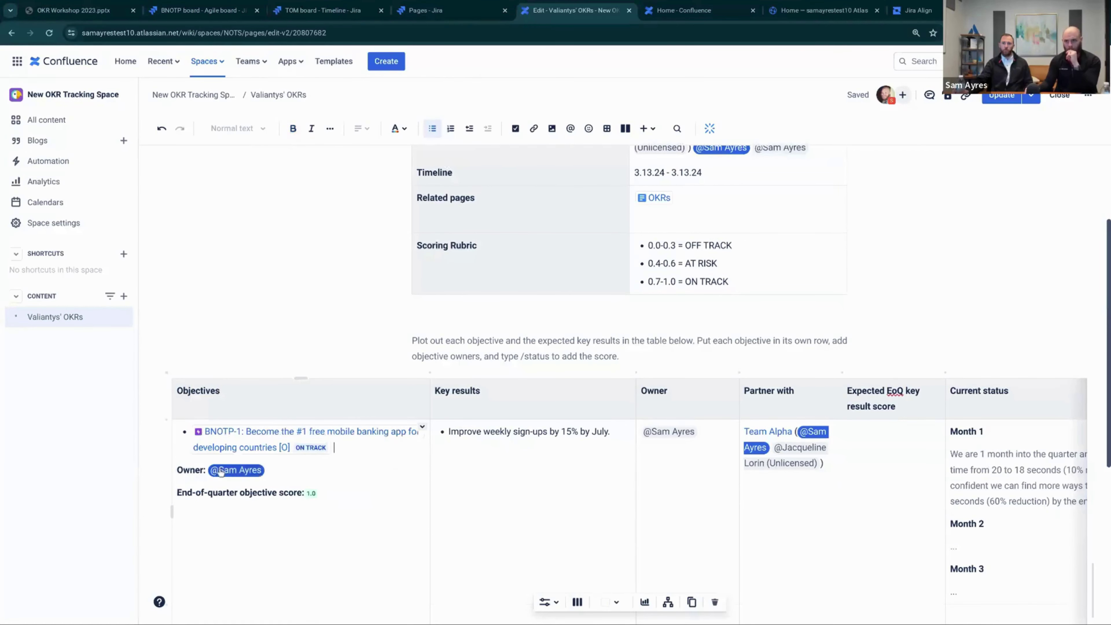
right_click(248, 436)
key(Escape)
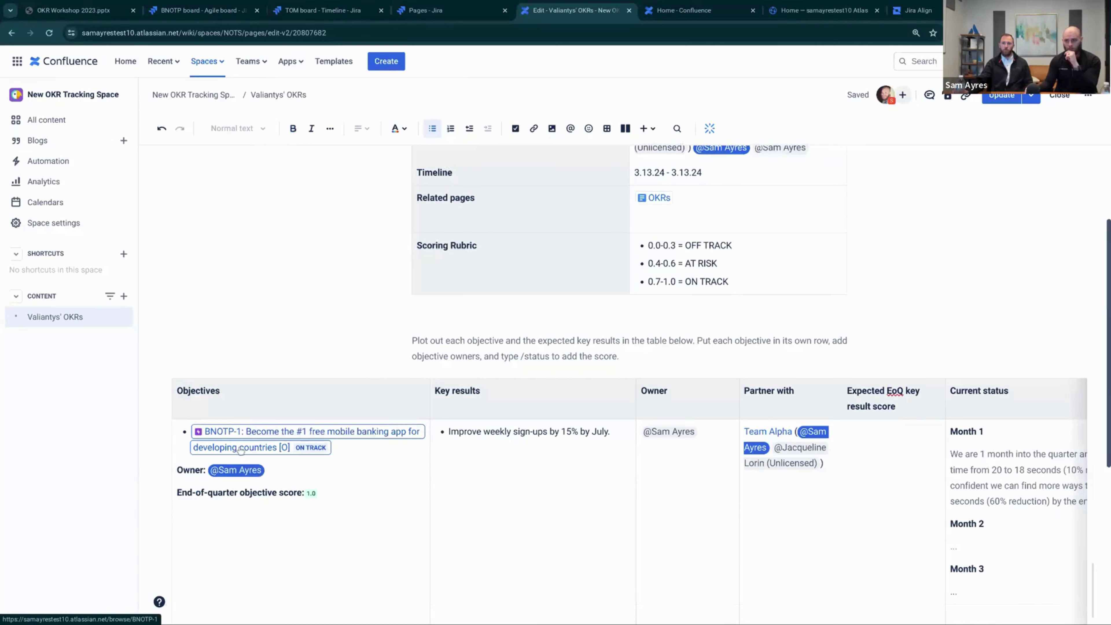
click(241, 449)
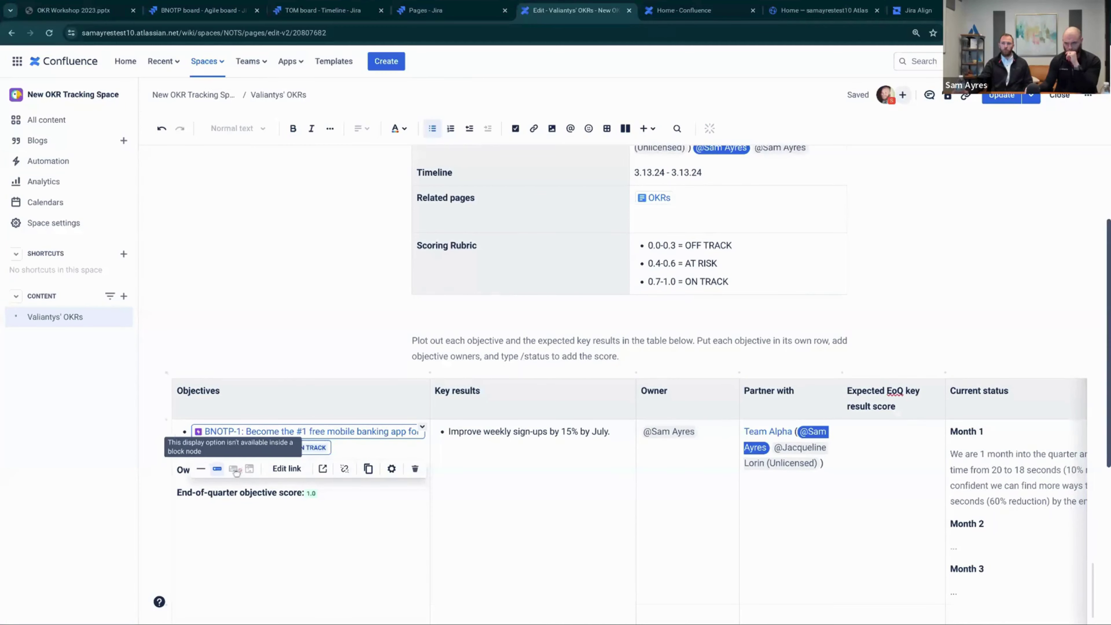
click(351, 451)
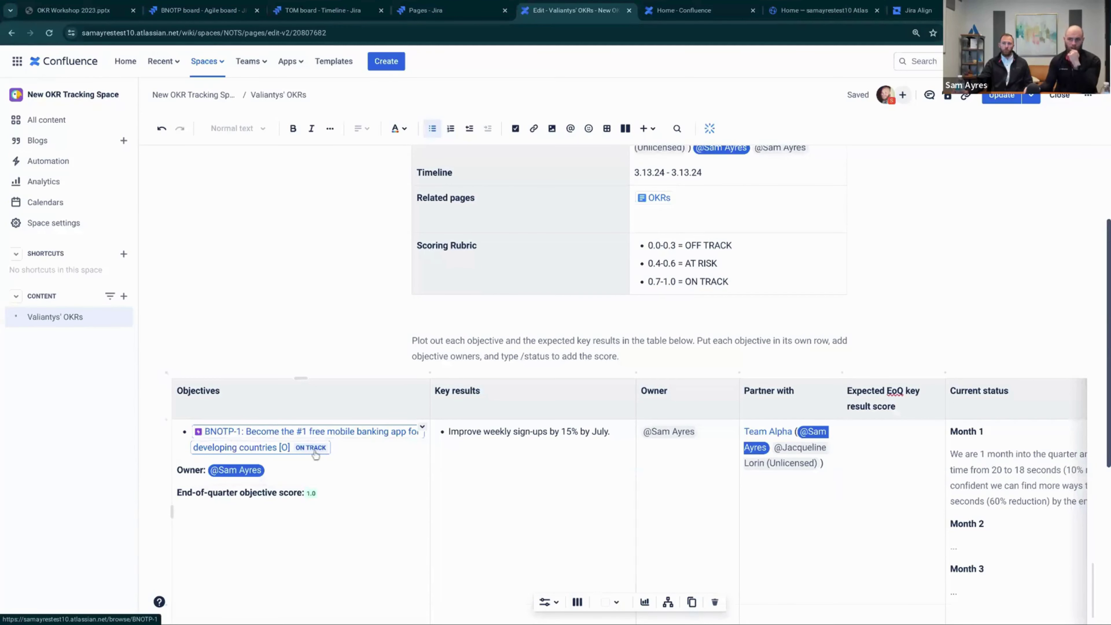
scroll(22, 392, down, 1)
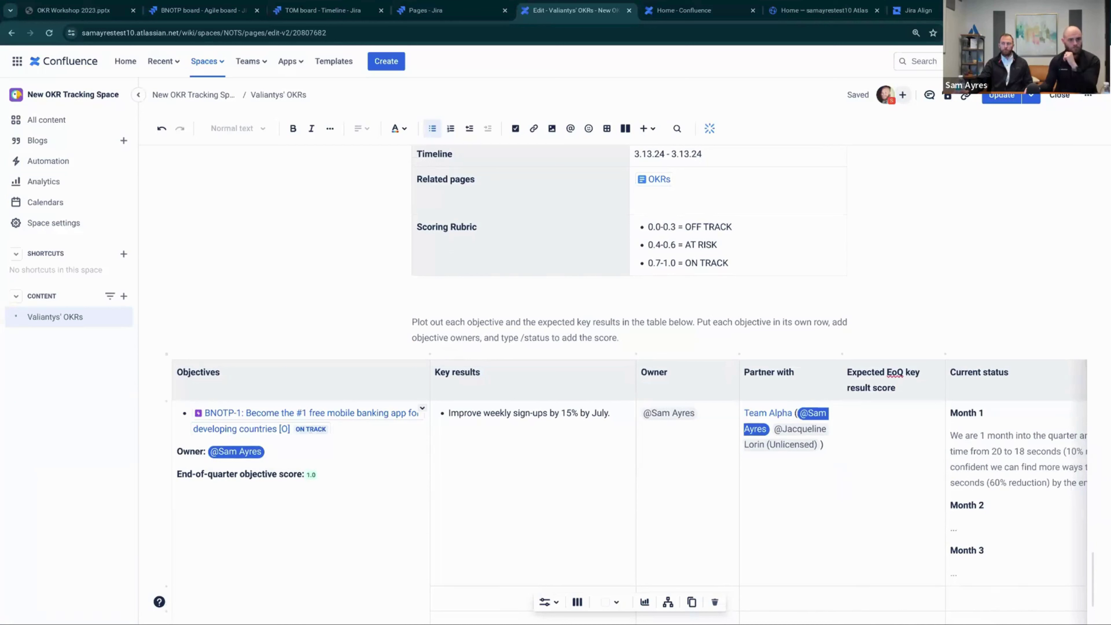
Publish the page edits and select the key result 'Improve weekly sign-ups by 15% by July.'
click(1001, 95)
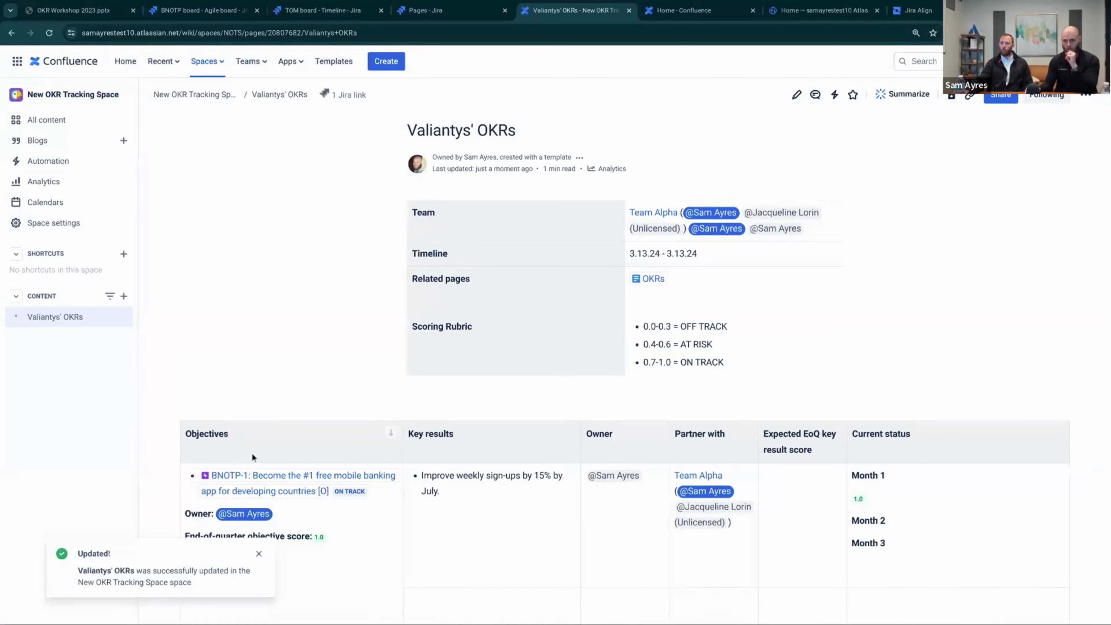
scroll(251, 453, down, 1)
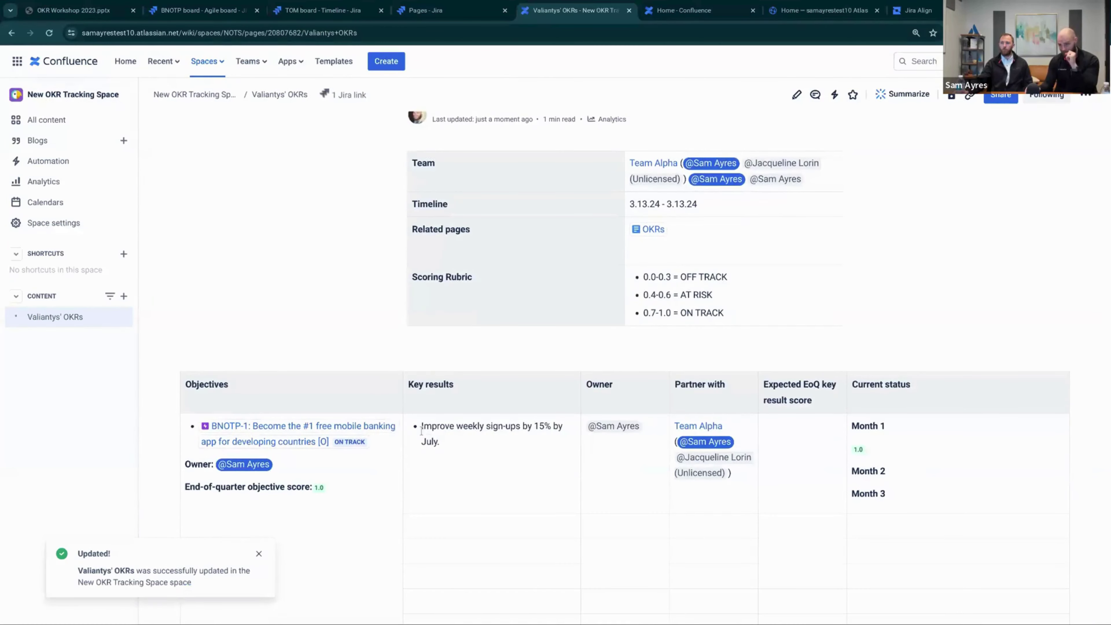
drag(421, 428, 473, 440)
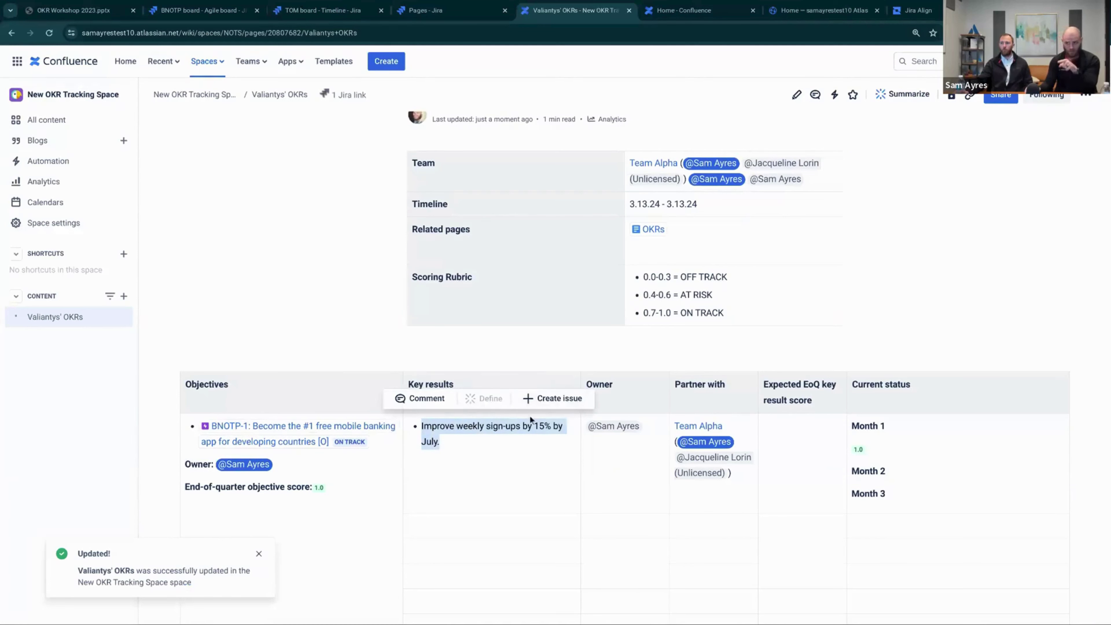
Create Jira story BNOTP-3 in the Brand new OKR tracking project with description 'Description'
click(548, 402)
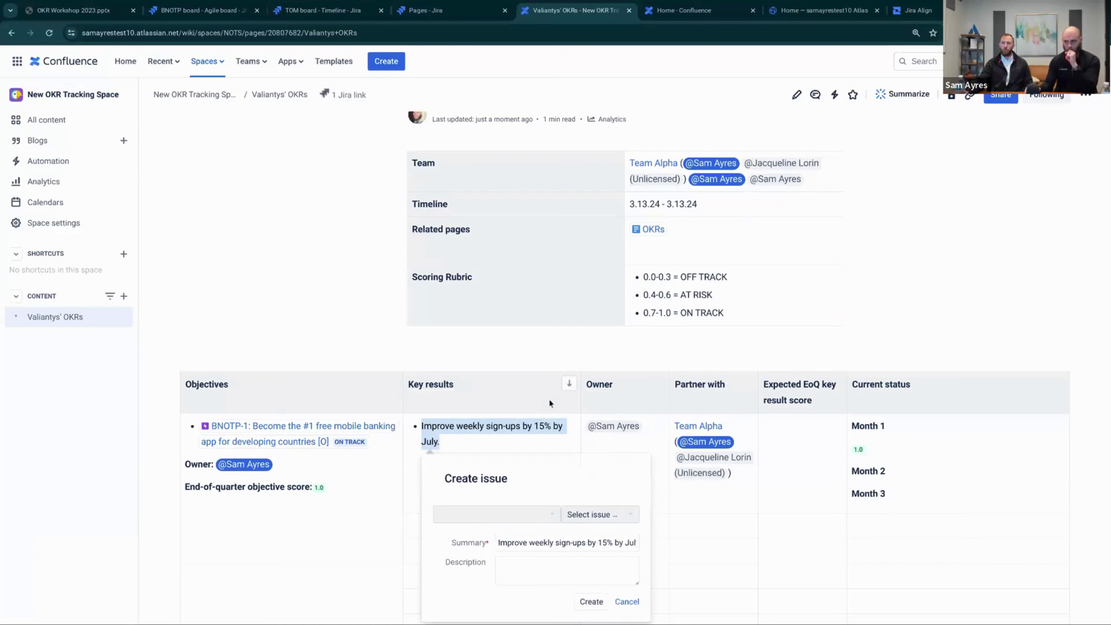
click(518, 468)
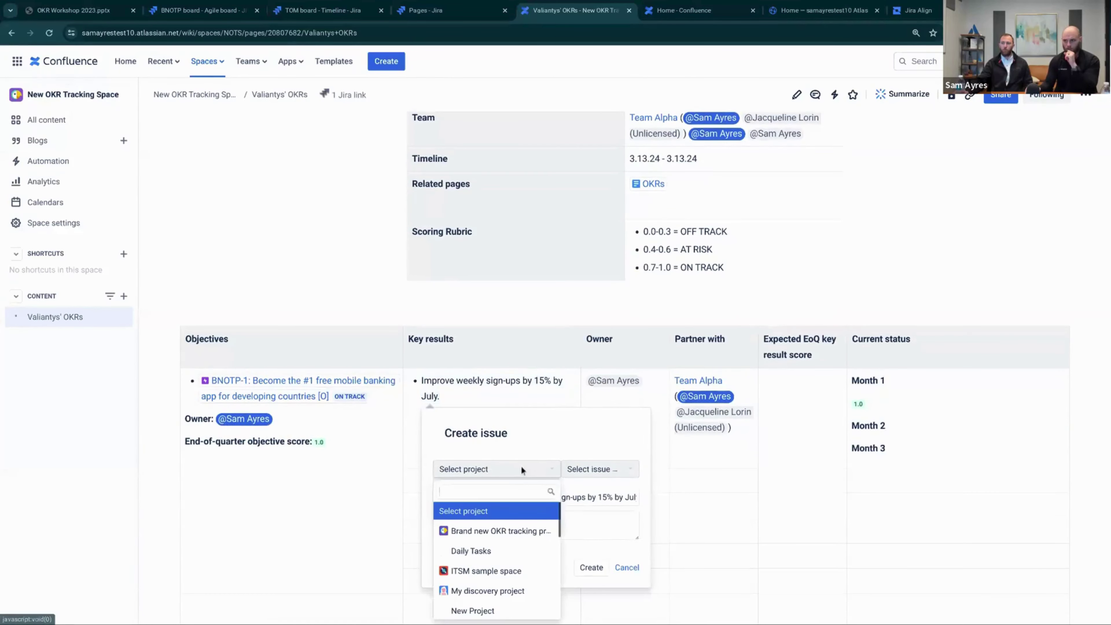
click(506, 531)
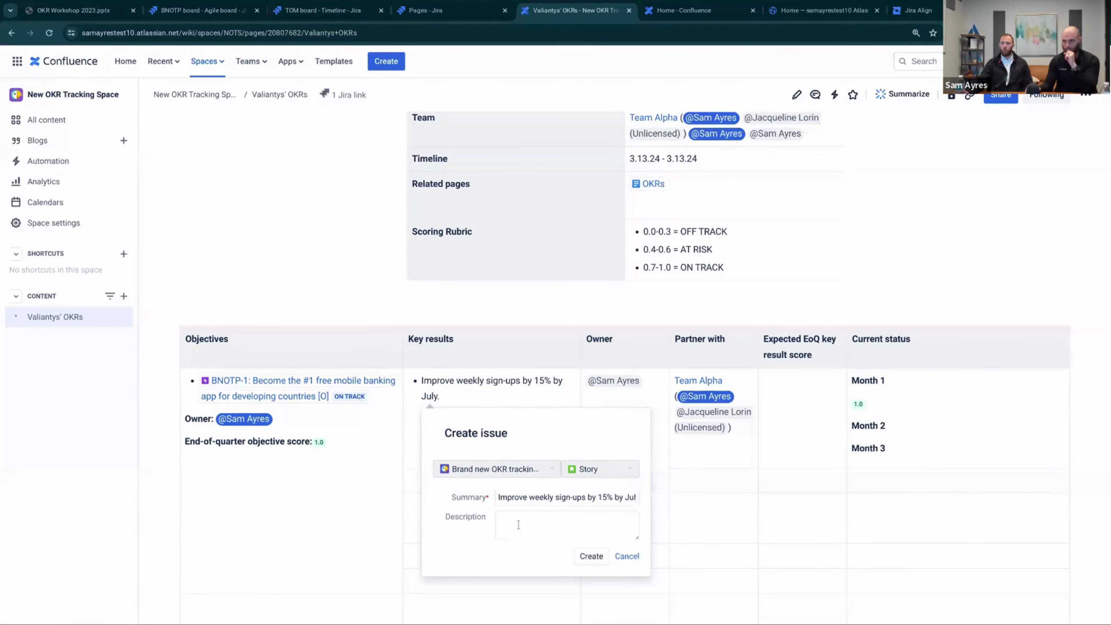
click(523, 523)
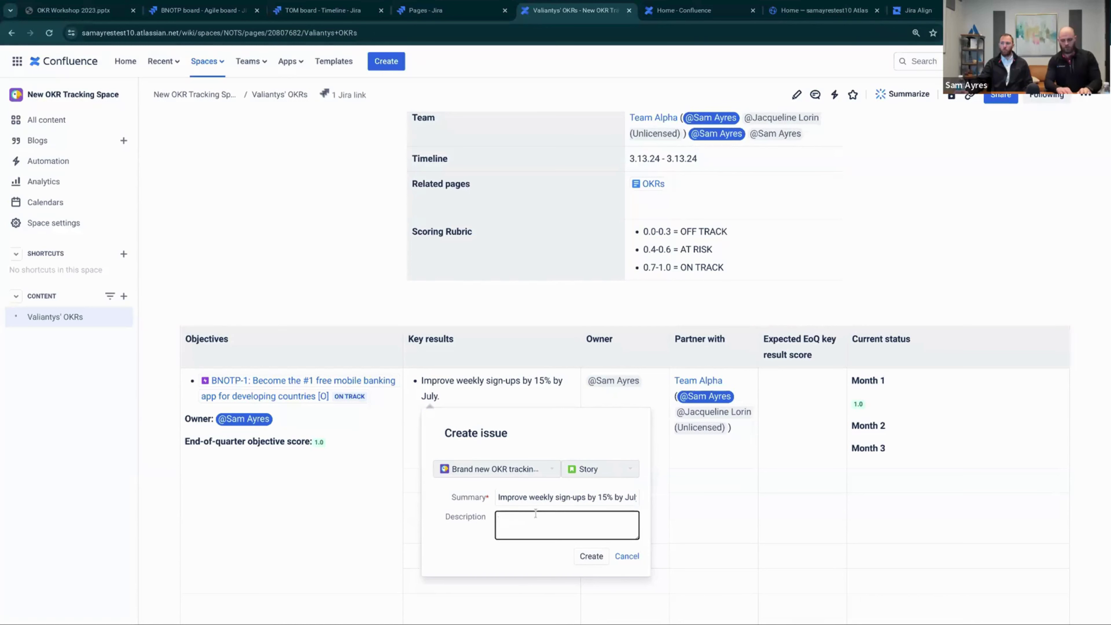
text(Descript)
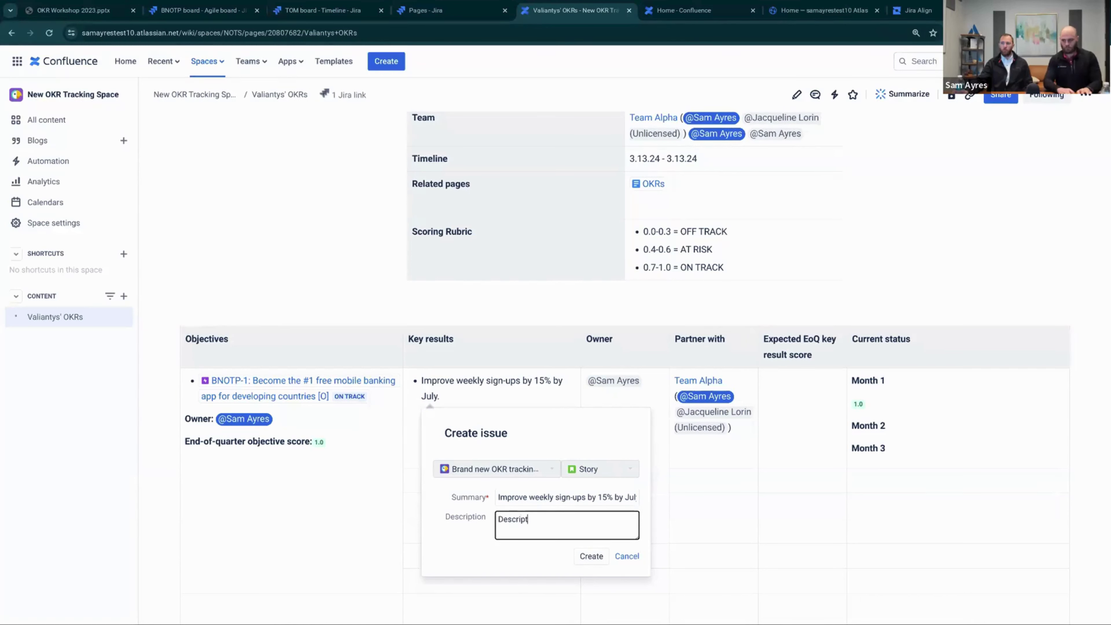
text(ion)
click(592, 556)
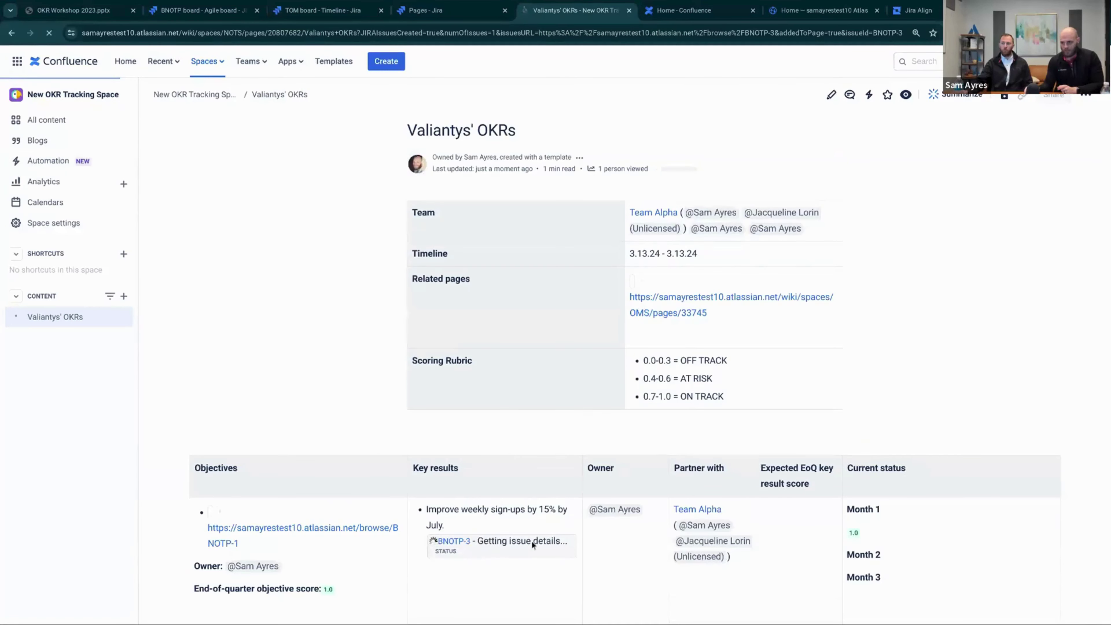
scroll(494, 550, down, 1)
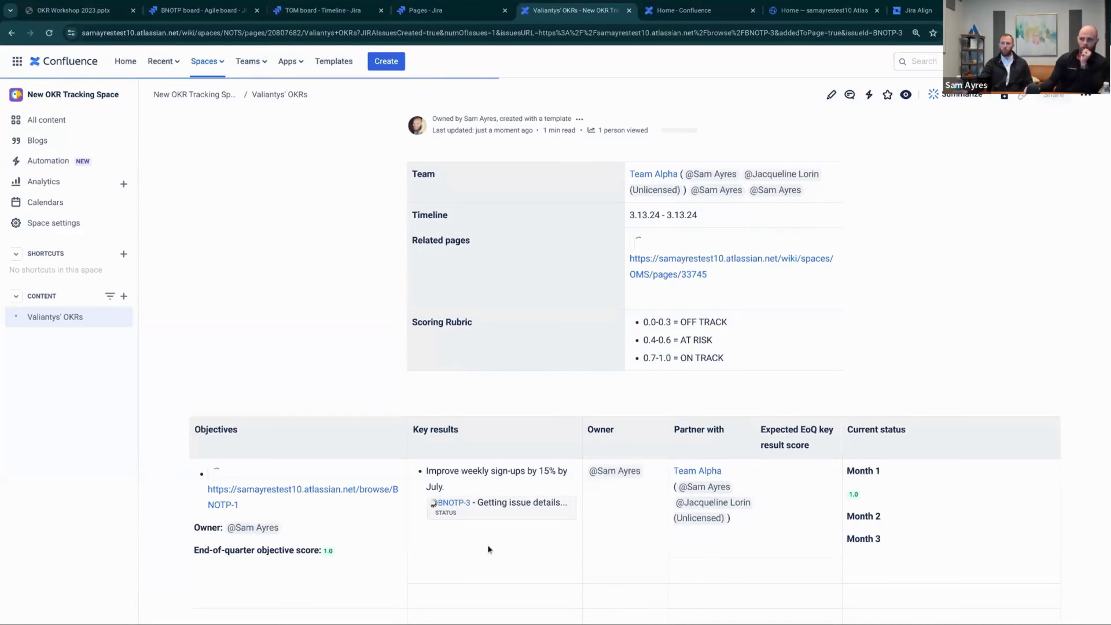
scroll(506, 543, down, 2)
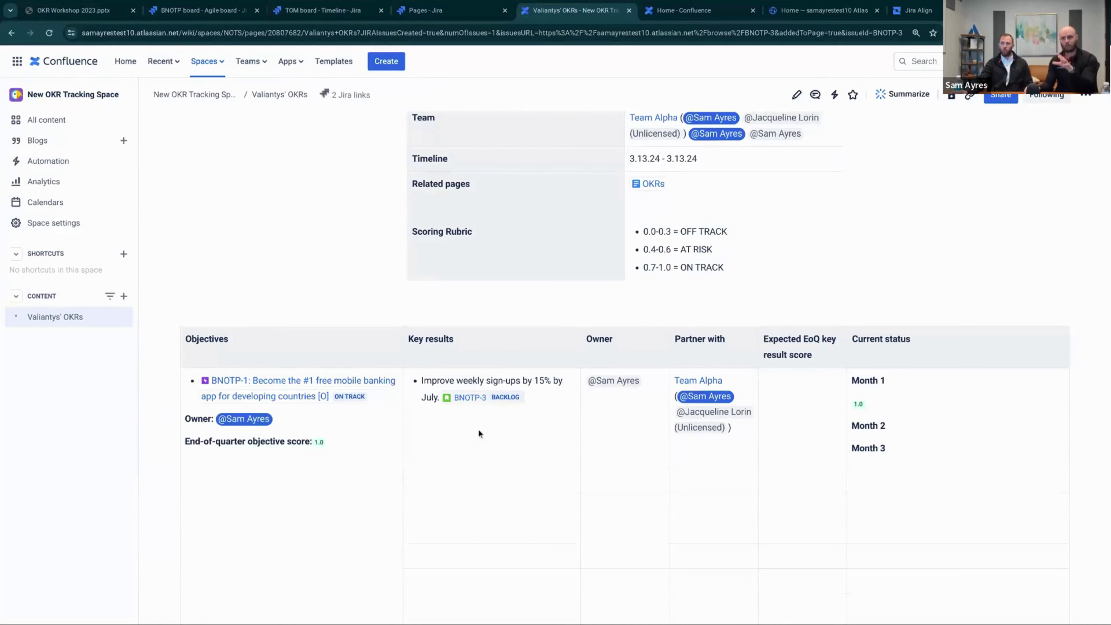
scroll(467, 440, down, 1)
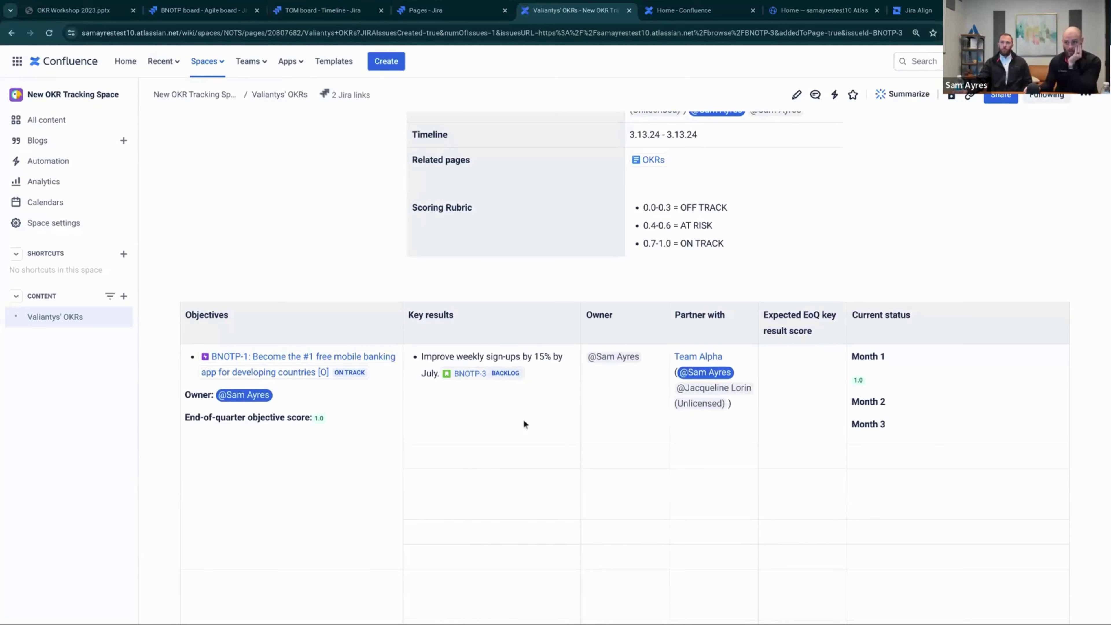
scroll(523, 423, down, 3)
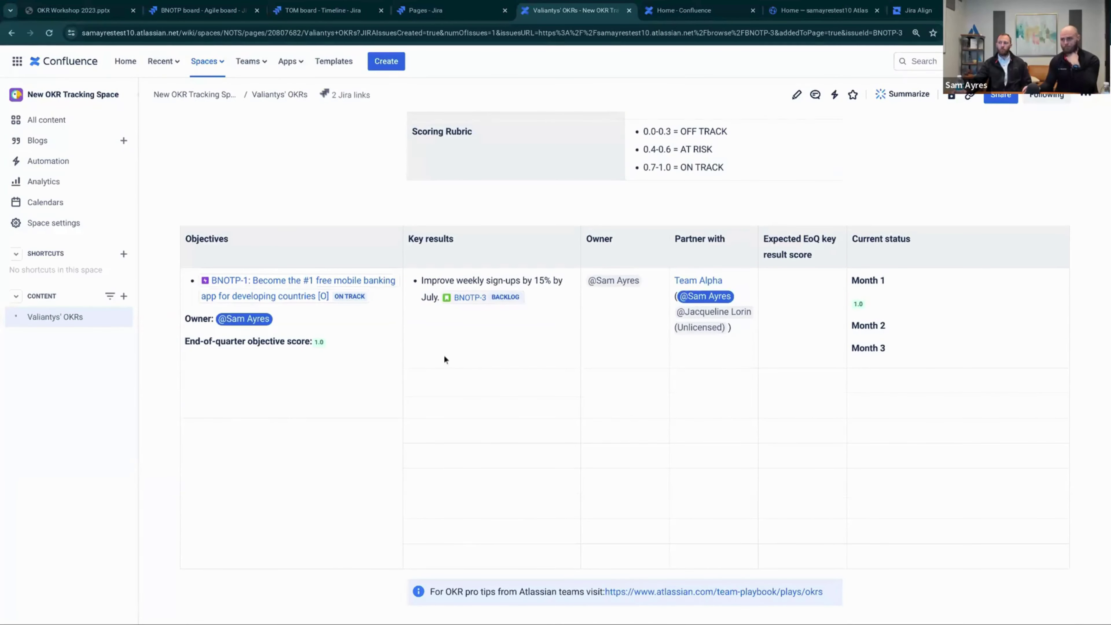
scroll(591, 349, down, 3)
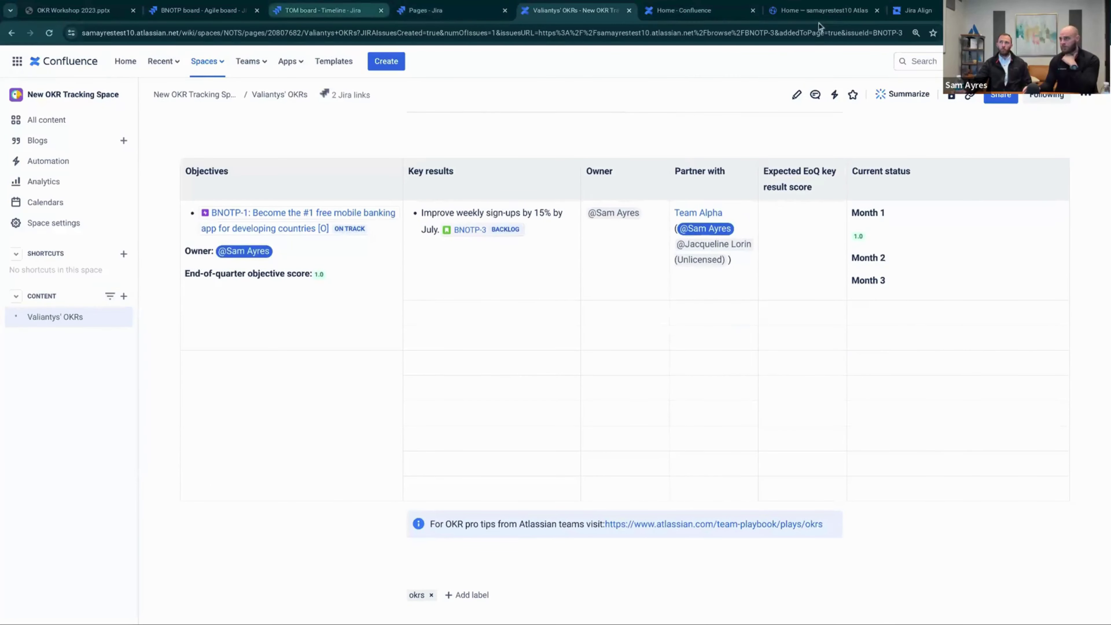
In Atlas, open the Projects directory showing Going Green 2025 and Launch iOS mobile app
click(823, 10)
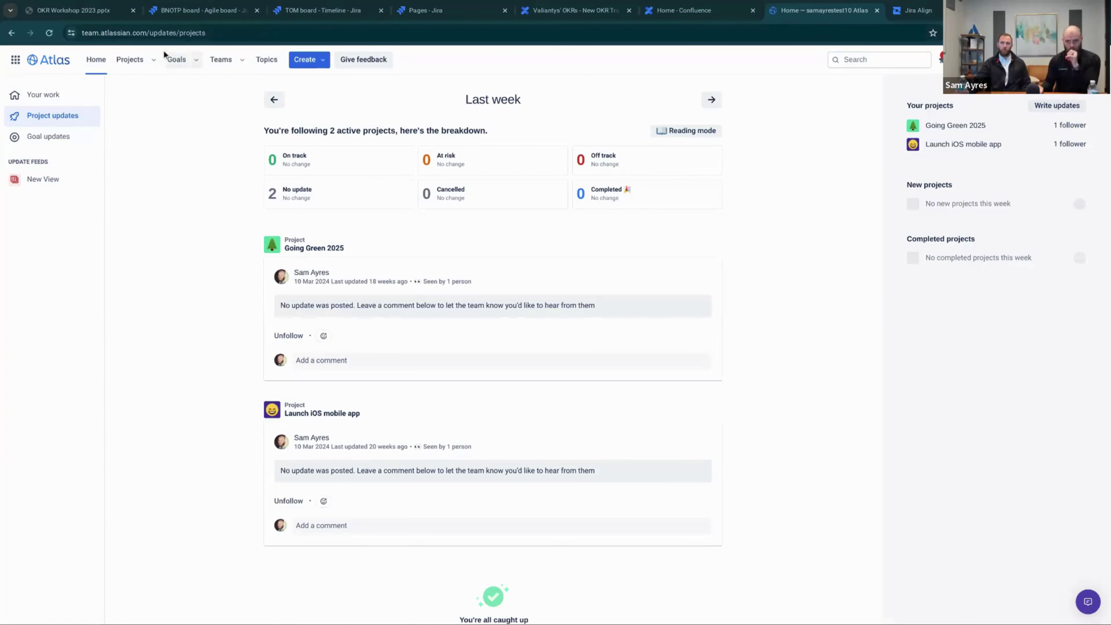
click(125, 63)
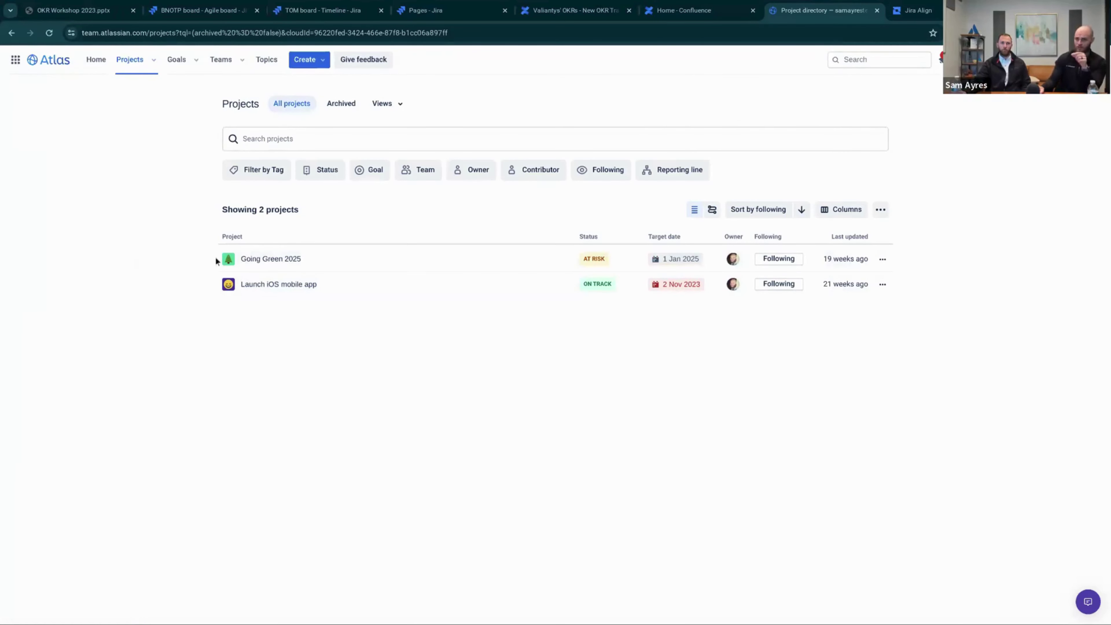
Look over the Going Green 2025 project page, then open the Goals list of 11 goals
click(270, 259)
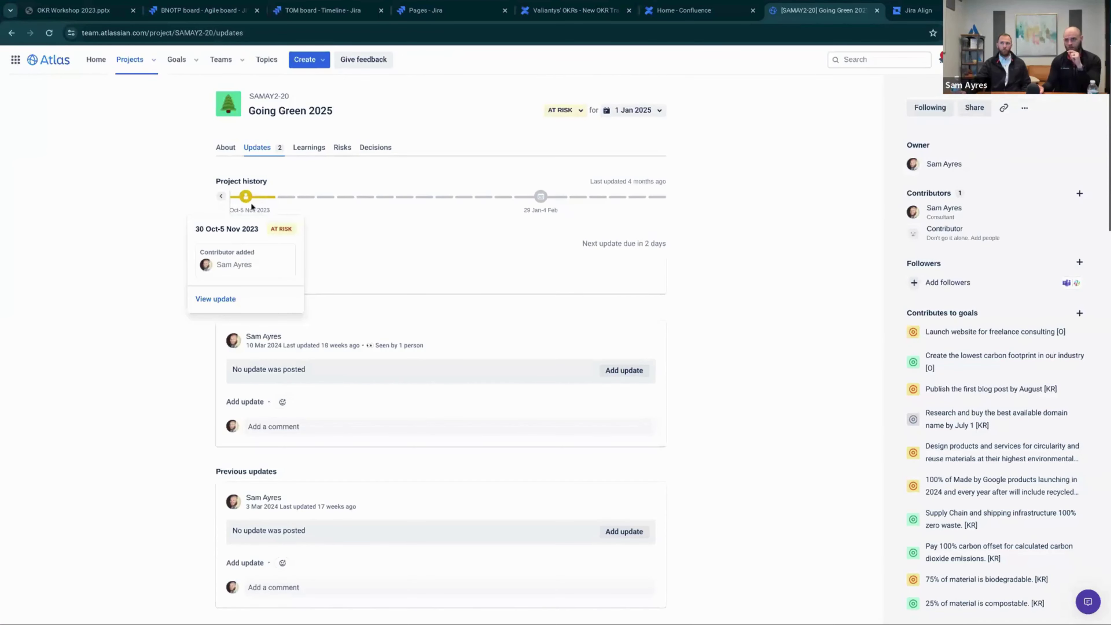
mouse_move(605, 204)
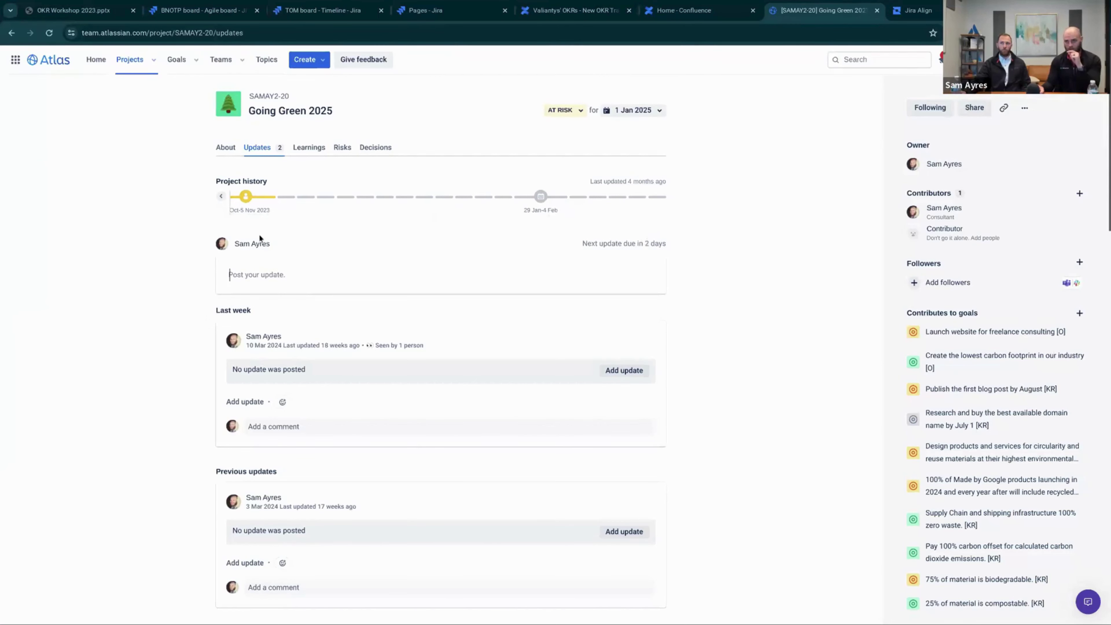
scroll(132, 239, down, 1)
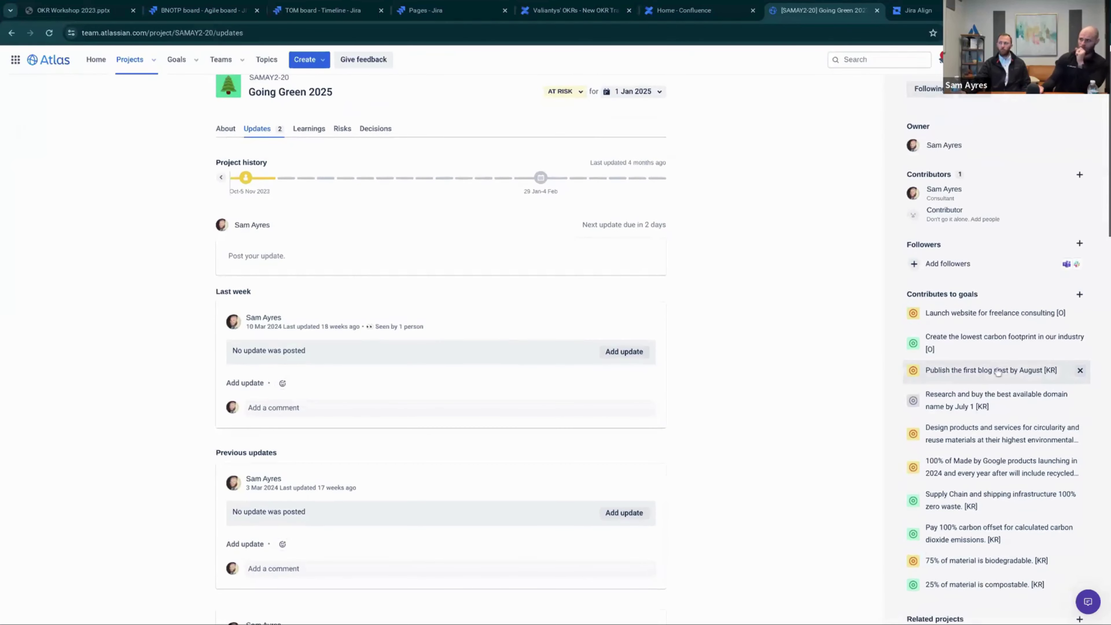
scroll(984, 337, down, 2)
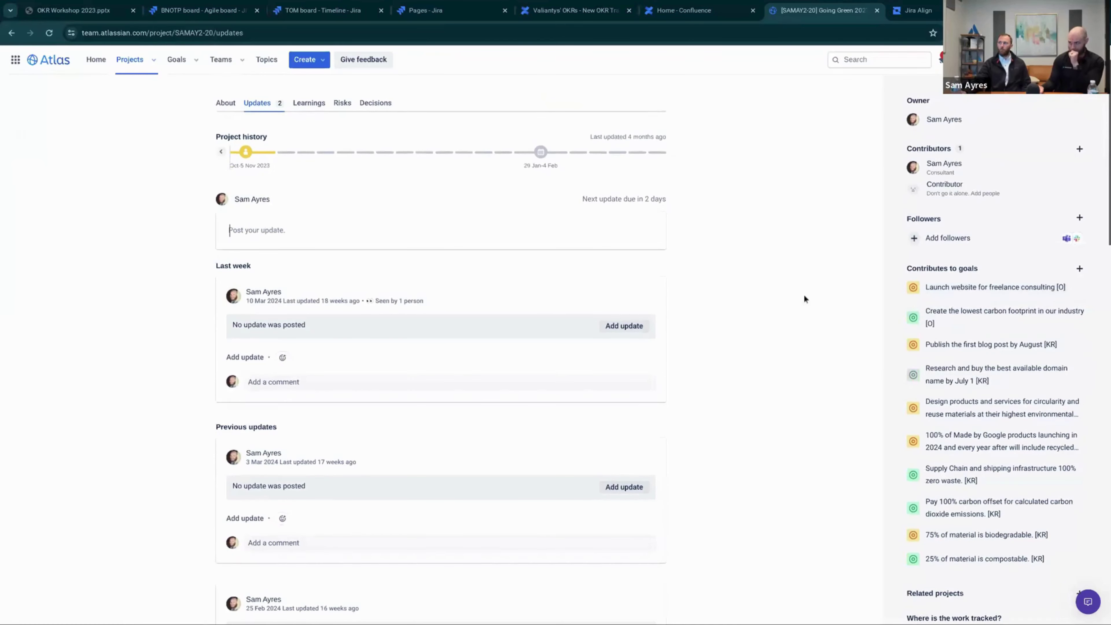
scroll(804, 294, up, 3)
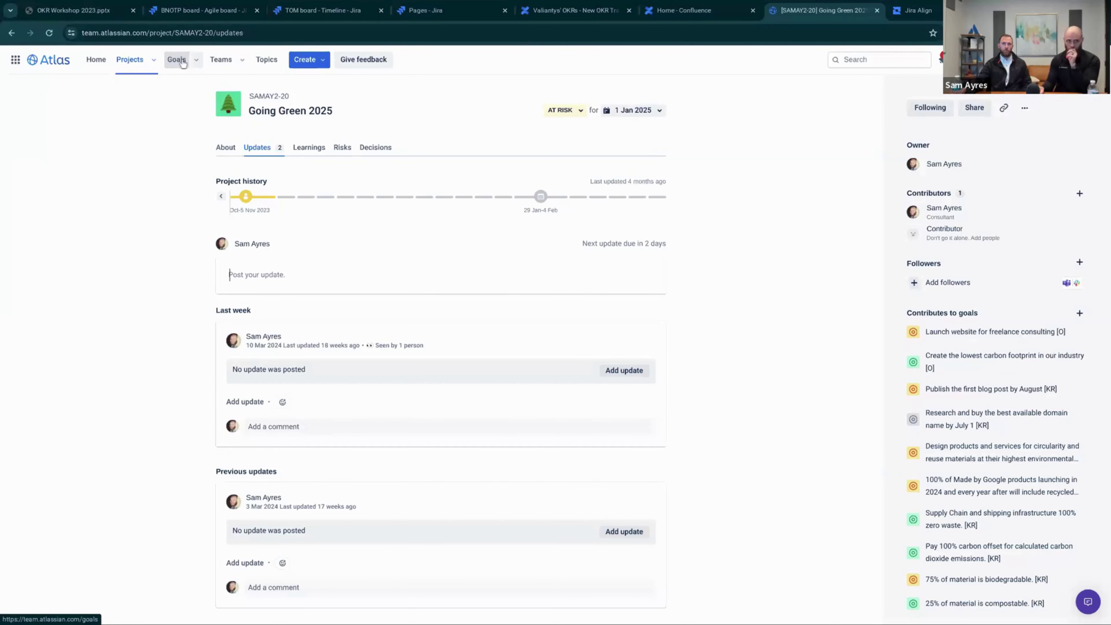
click(183, 63)
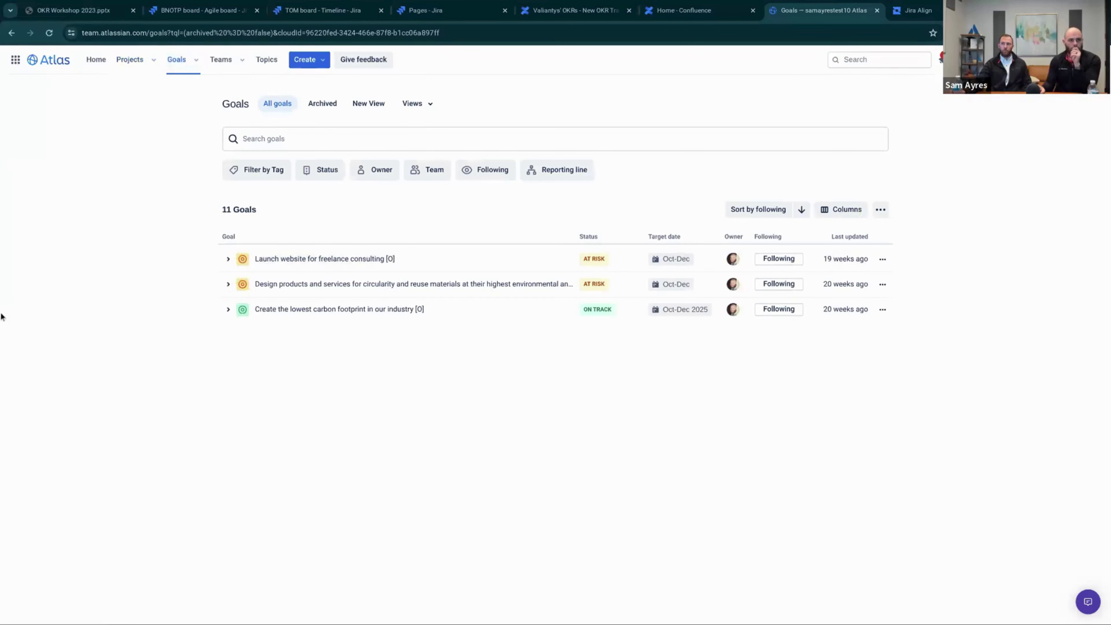
Open the carbon footprint goal, read its About description, and return to its Updates history
mouse_move(238, 261)
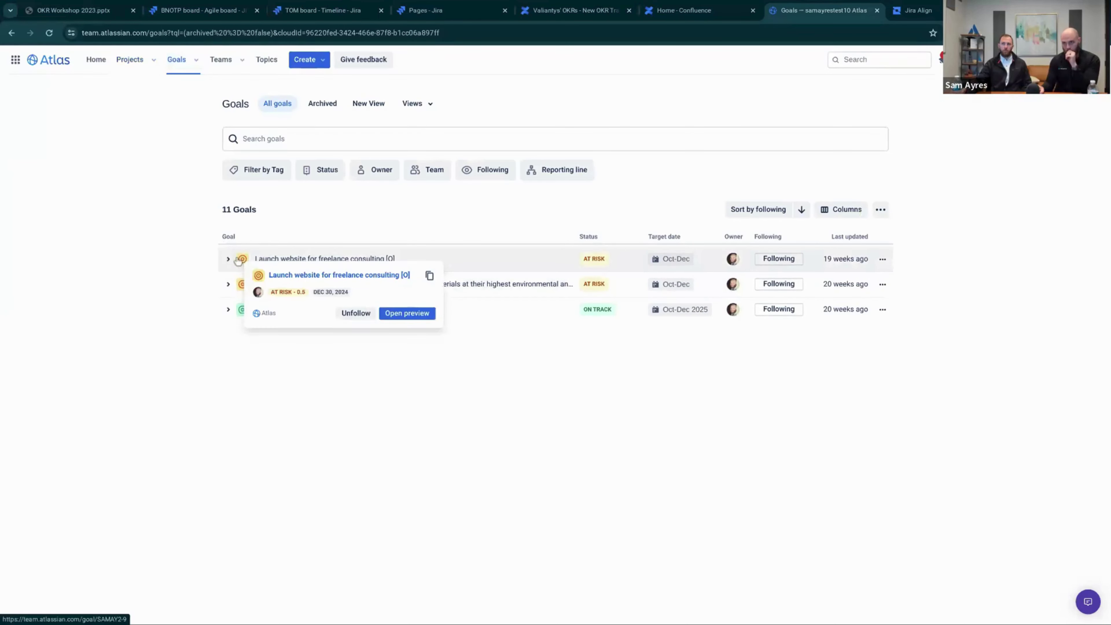
click(228, 310)
click(279, 311)
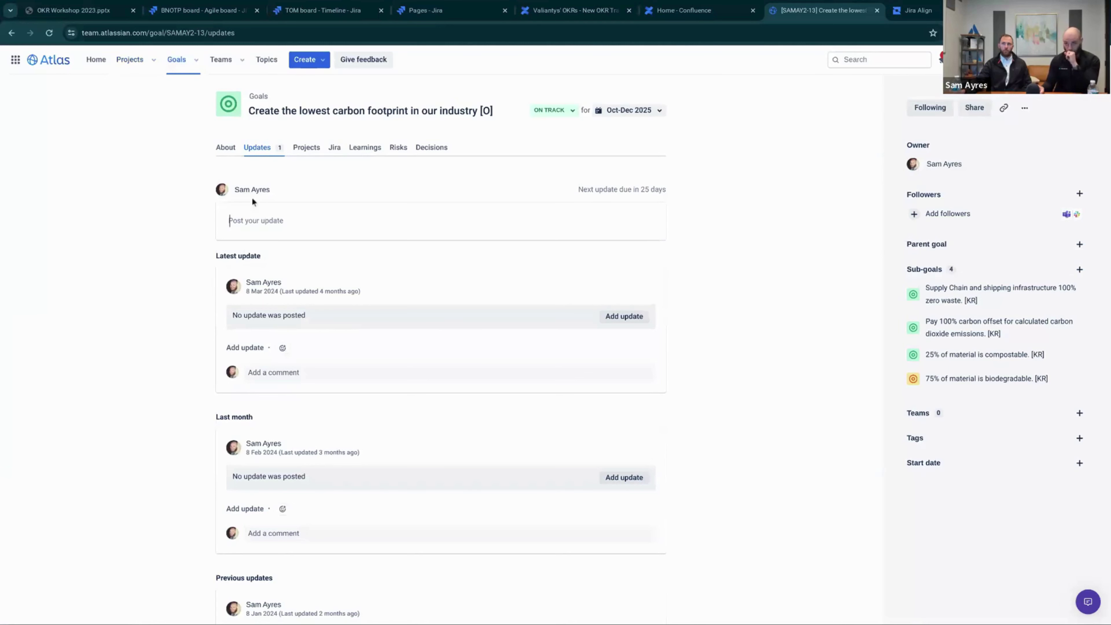
click(233, 151)
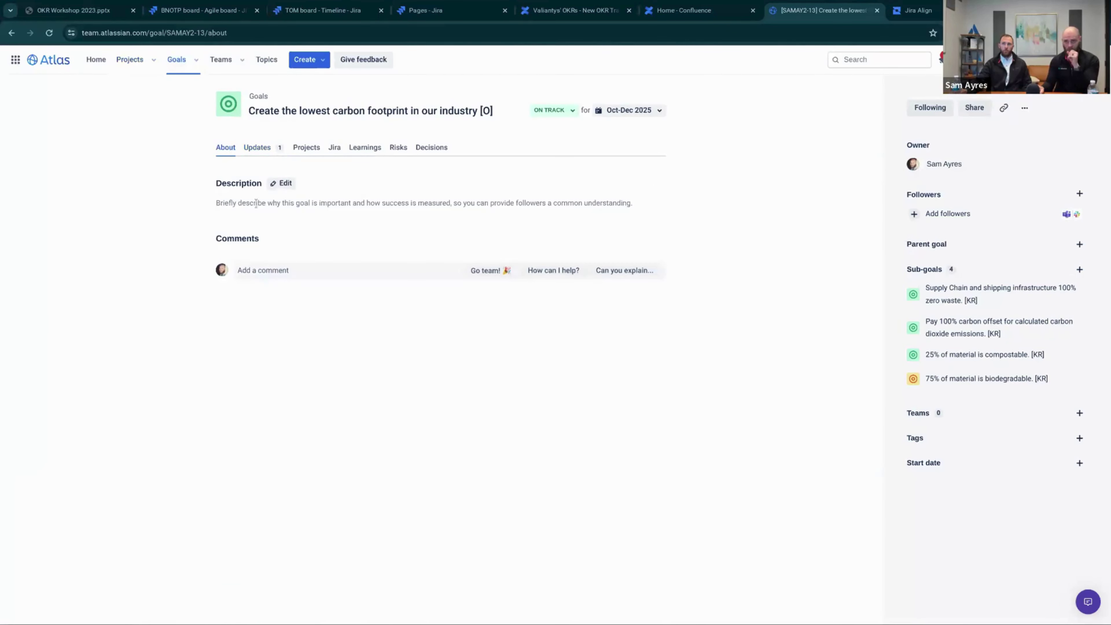
click(258, 148)
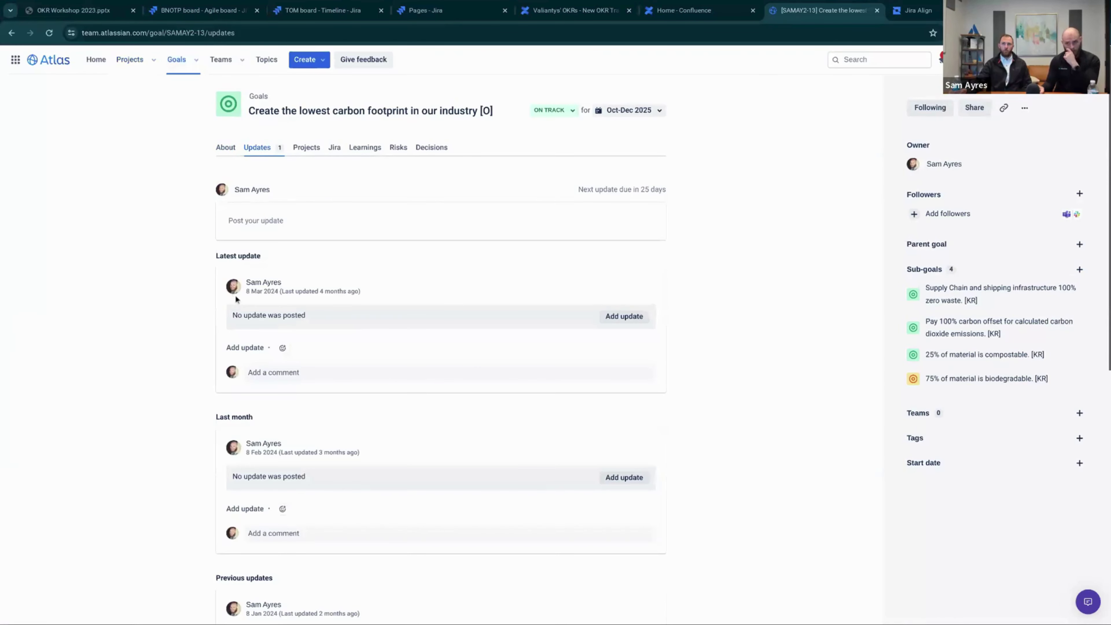
scroll(235, 299, down, 2)
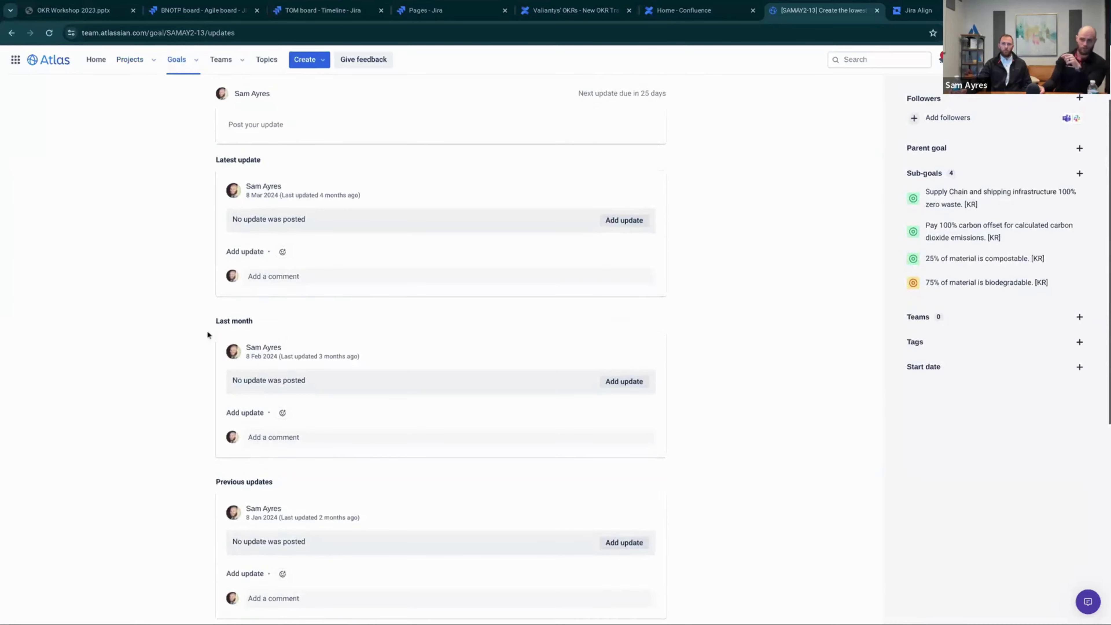
scroll(208, 335, up, 2)
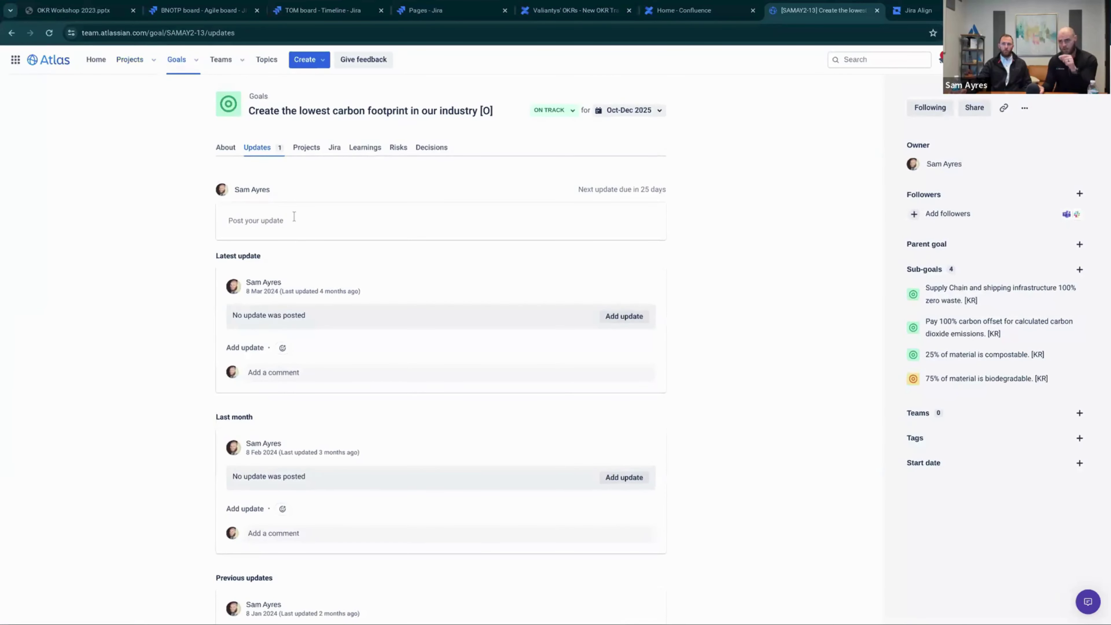
scroll(294, 263, down, 2)
scroll(290, 223, up, 2)
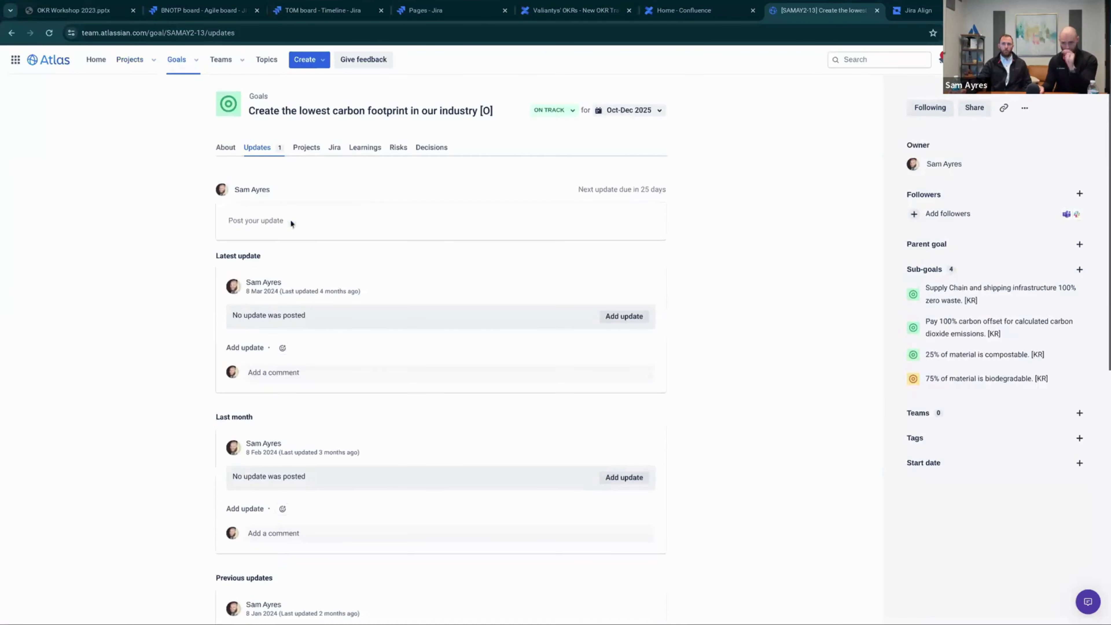
Step through the goal's Projects, Jira, Learnings, Risks and Decisions sections
click(306, 149)
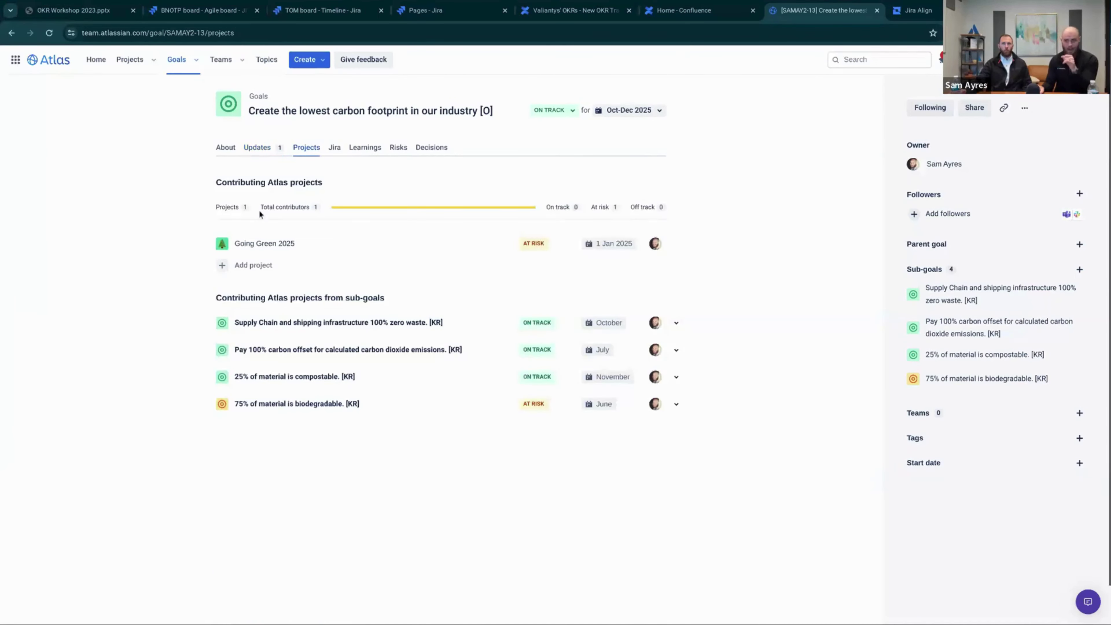
click(335, 151)
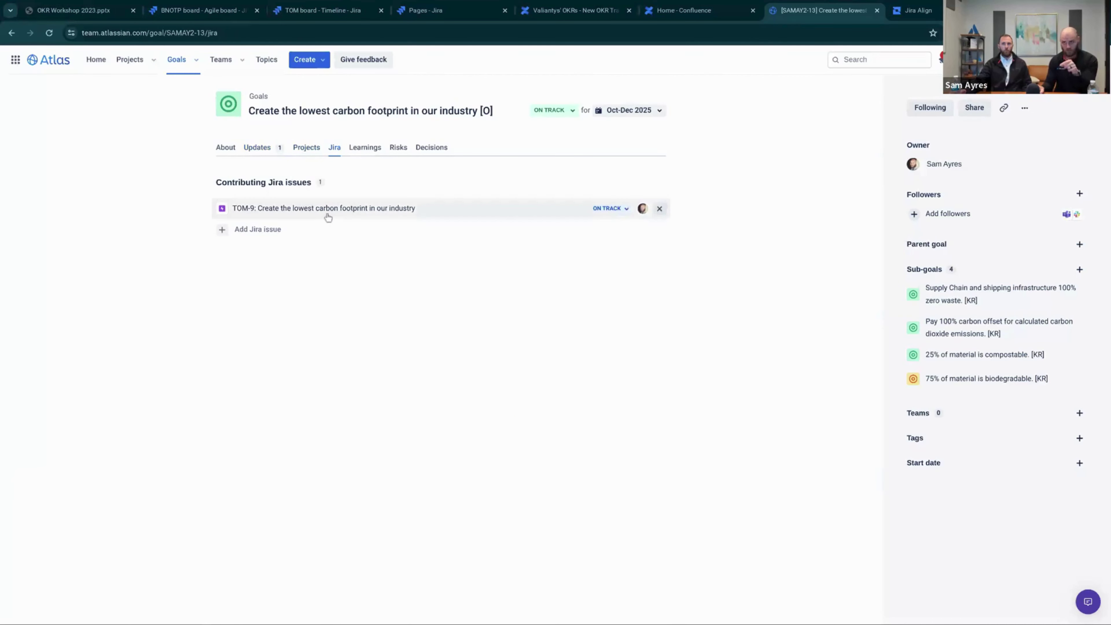
mouse_move(310, 211)
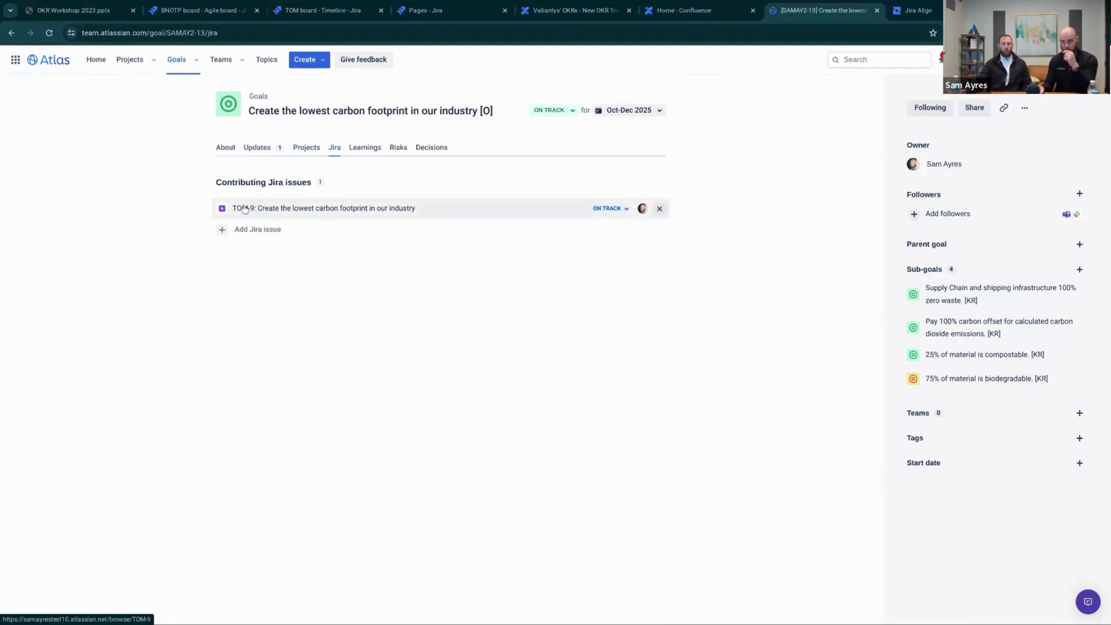
mouse_move(257, 214)
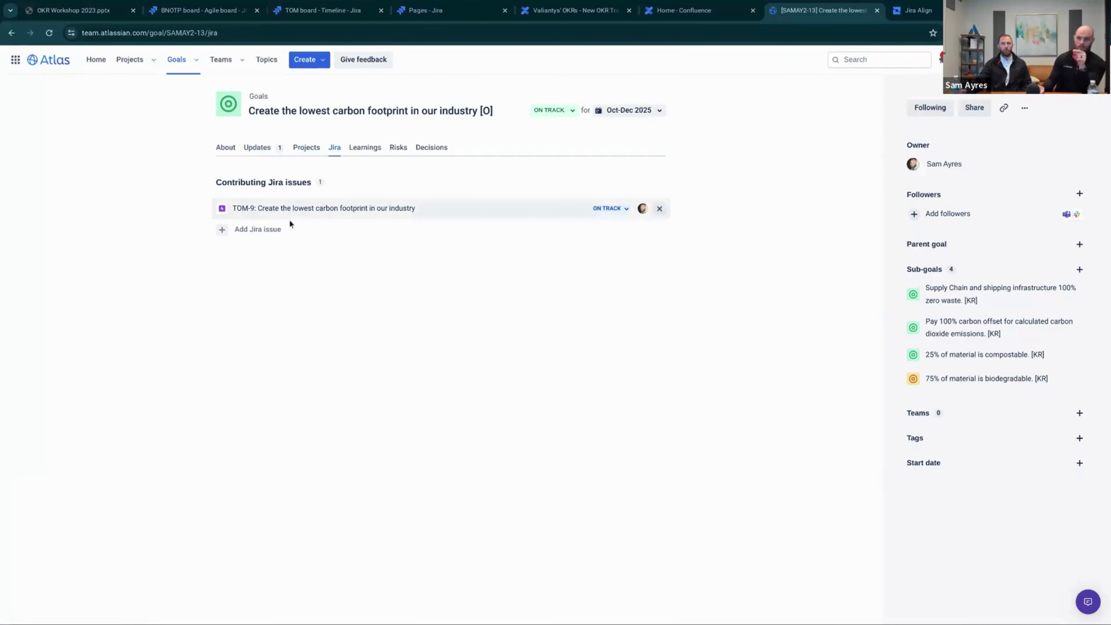
mouse_move(315, 210)
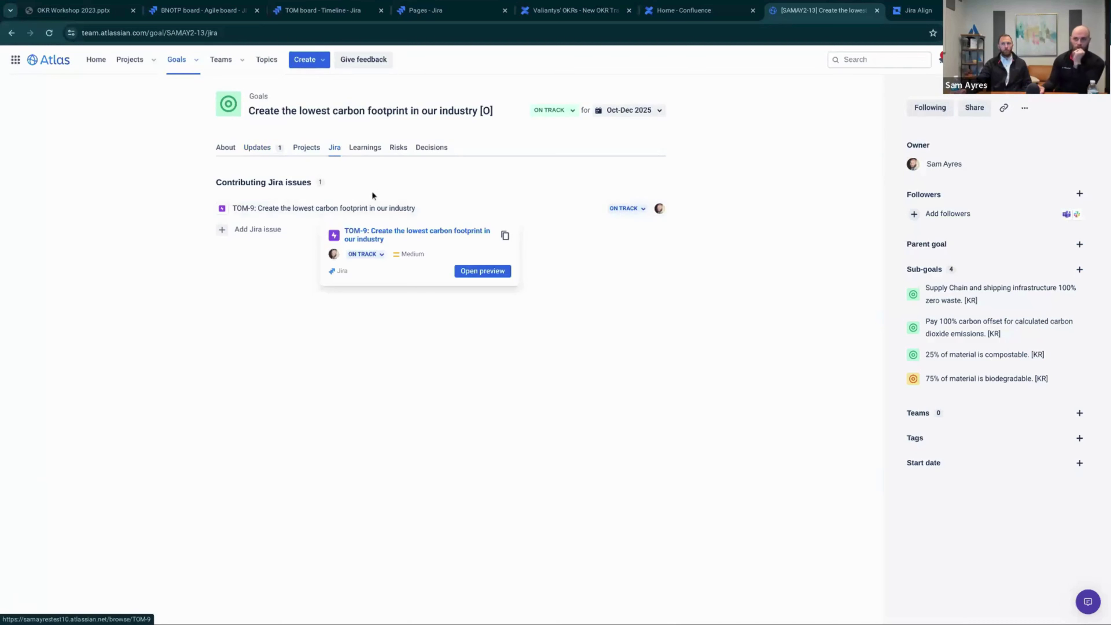
click(366, 149)
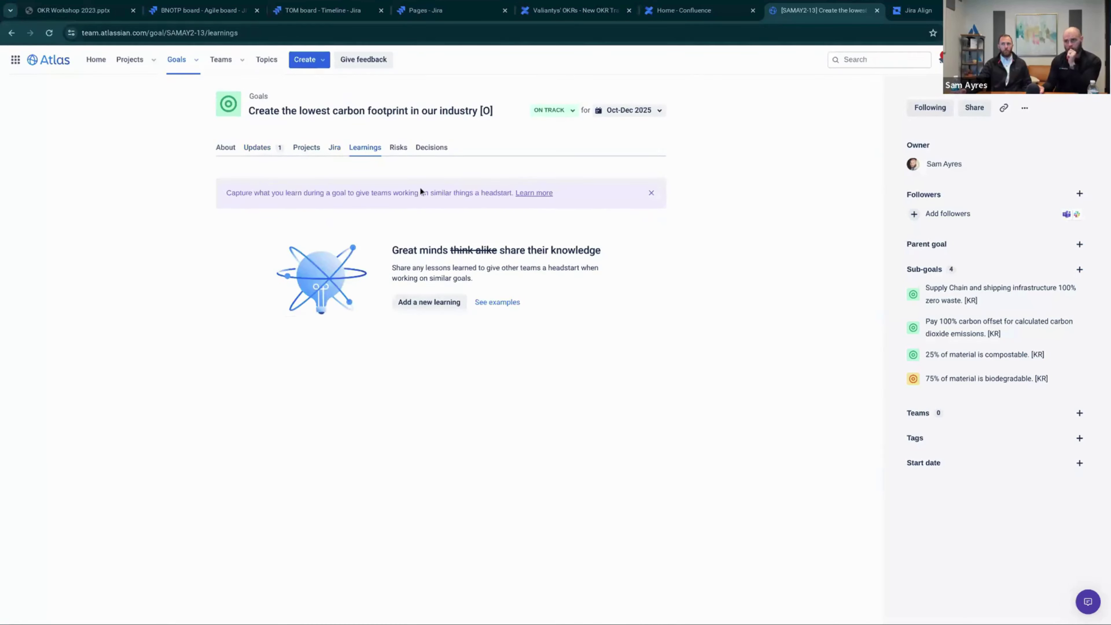
click(398, 148)
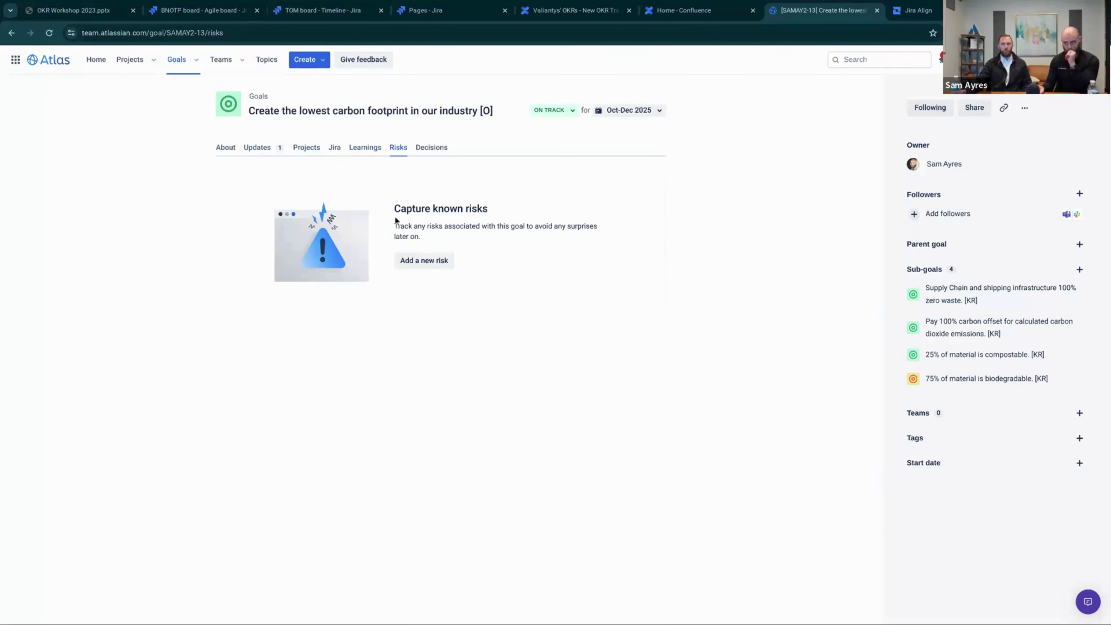
click(434, 148)
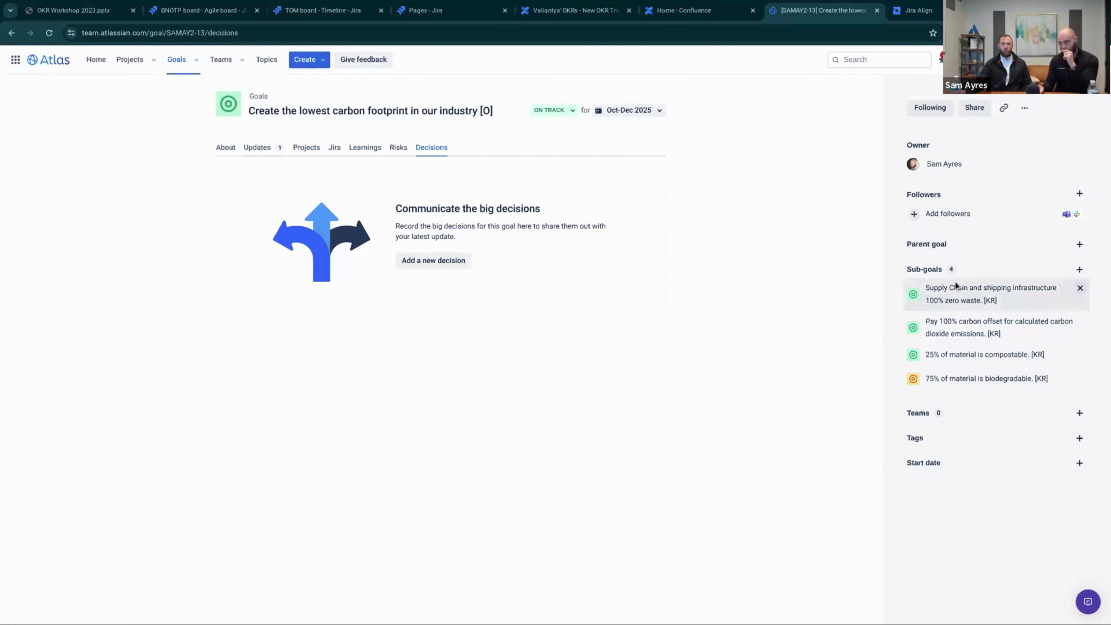
mouse_move(922, 267)
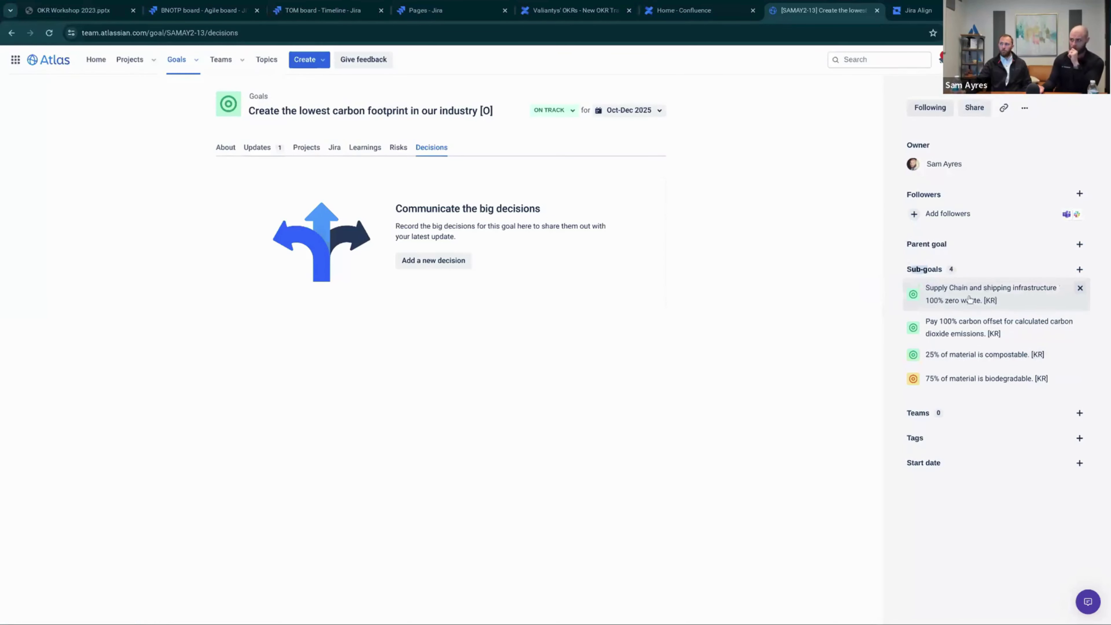
mouse_move(963, 301)
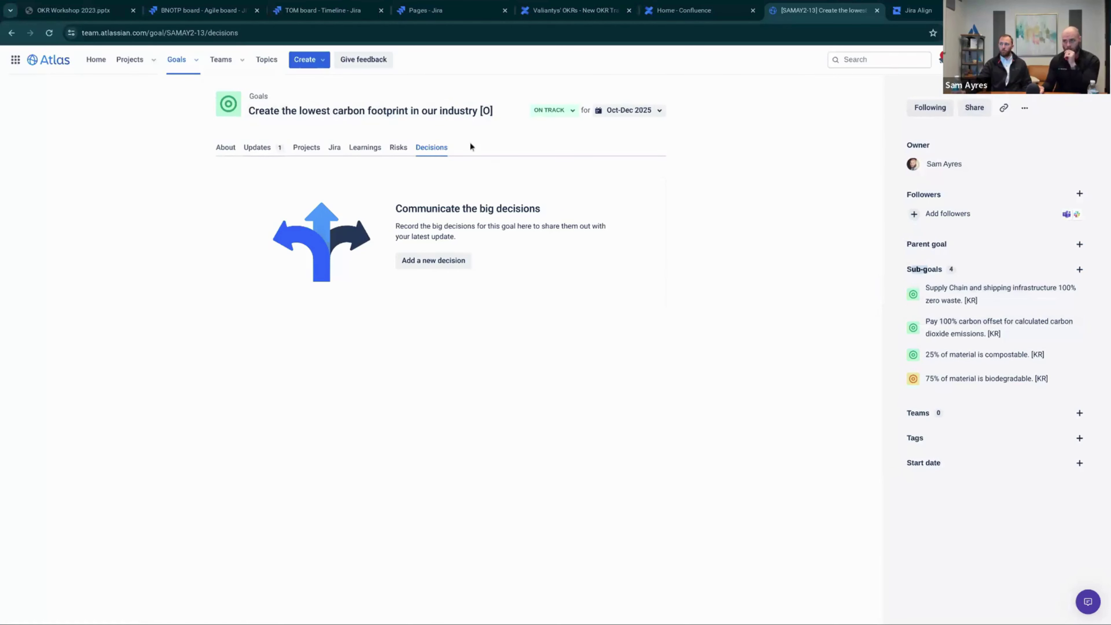
Leave the goal title unchanged and open the ON TRACK status dropdown
click(498, 108)
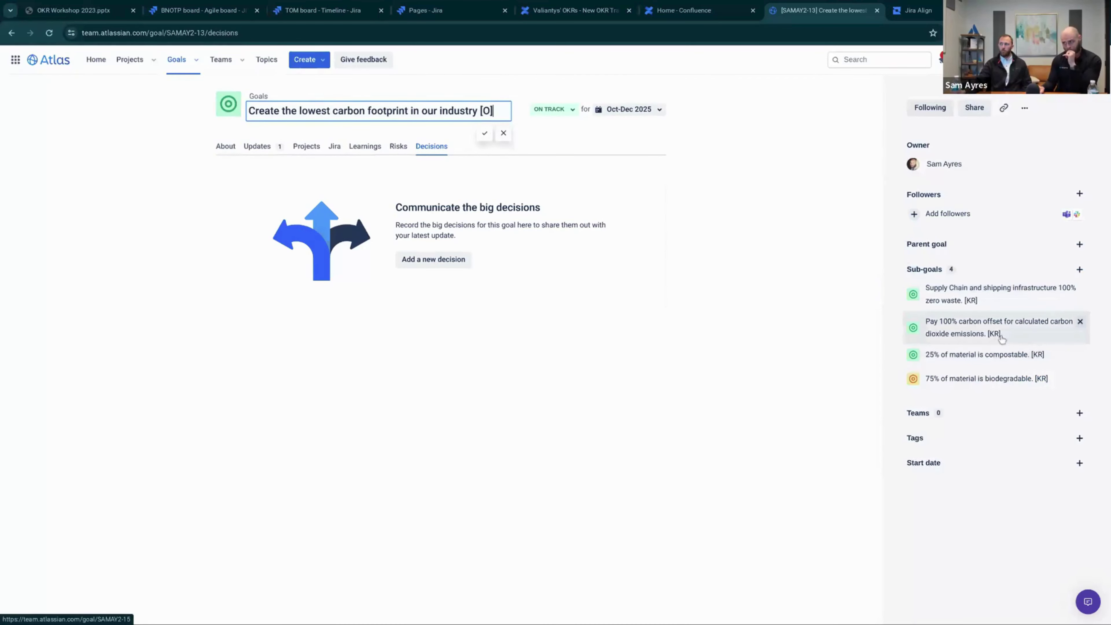
mouse_move(1003, 339)
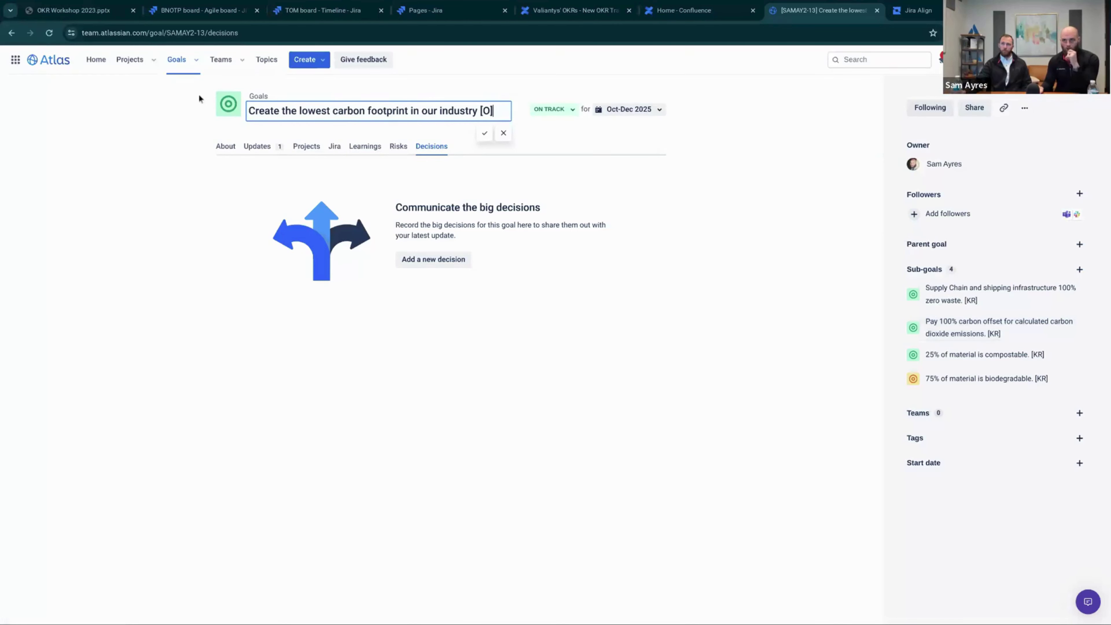
click(188, 102)
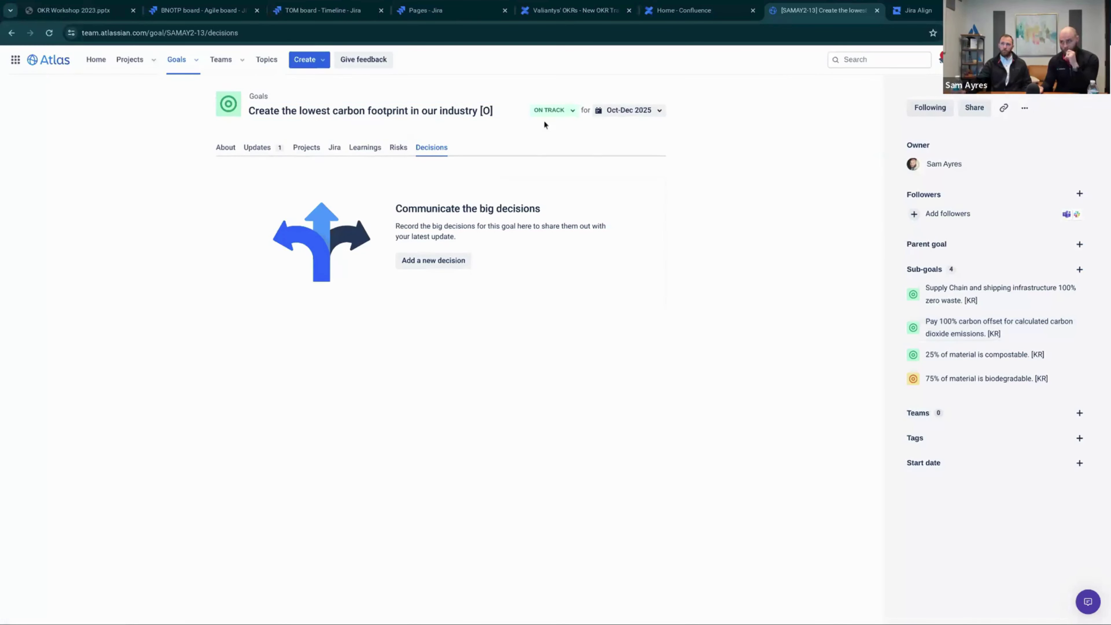
click(552, 116)
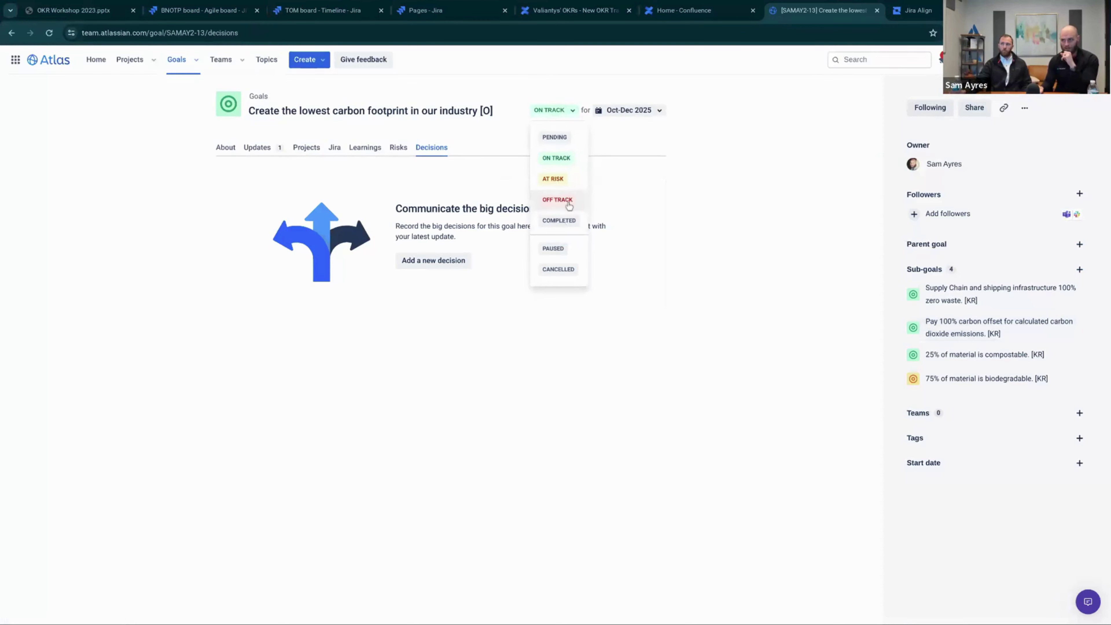
Mark the goal Off Track with update text 'Why of track' and a 'More deta' detail section
click(557, 201)
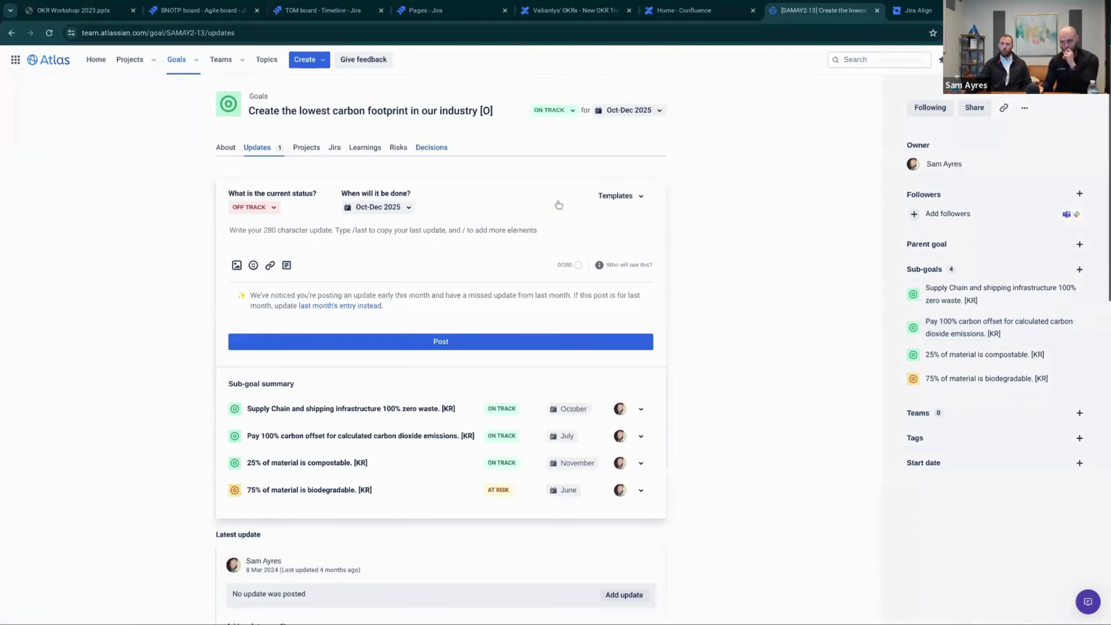
click(287, 237)
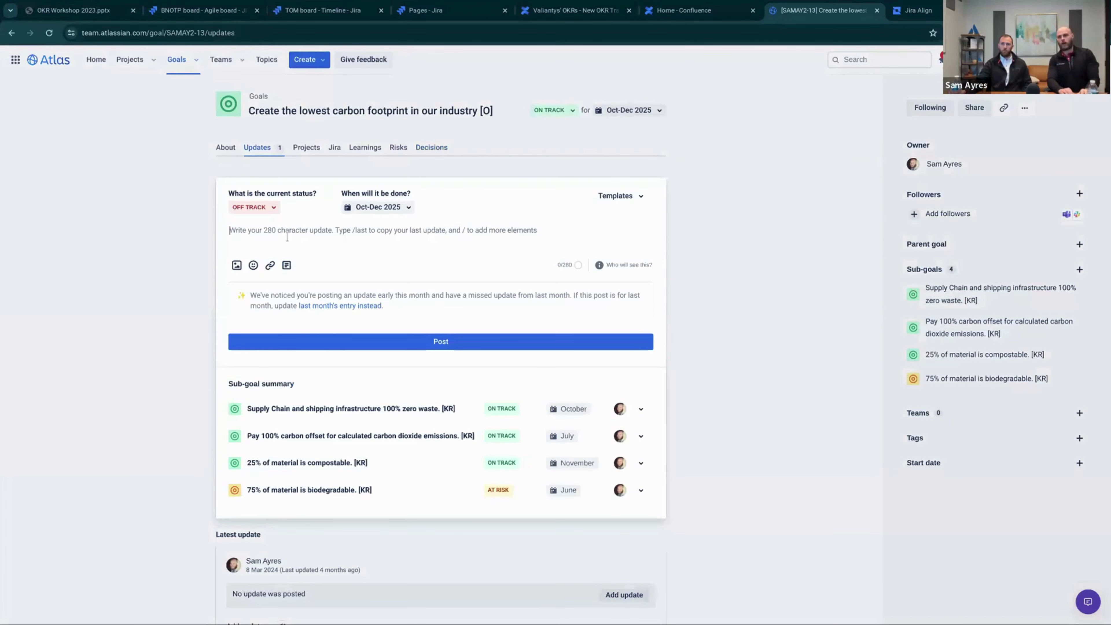
text(Why of)
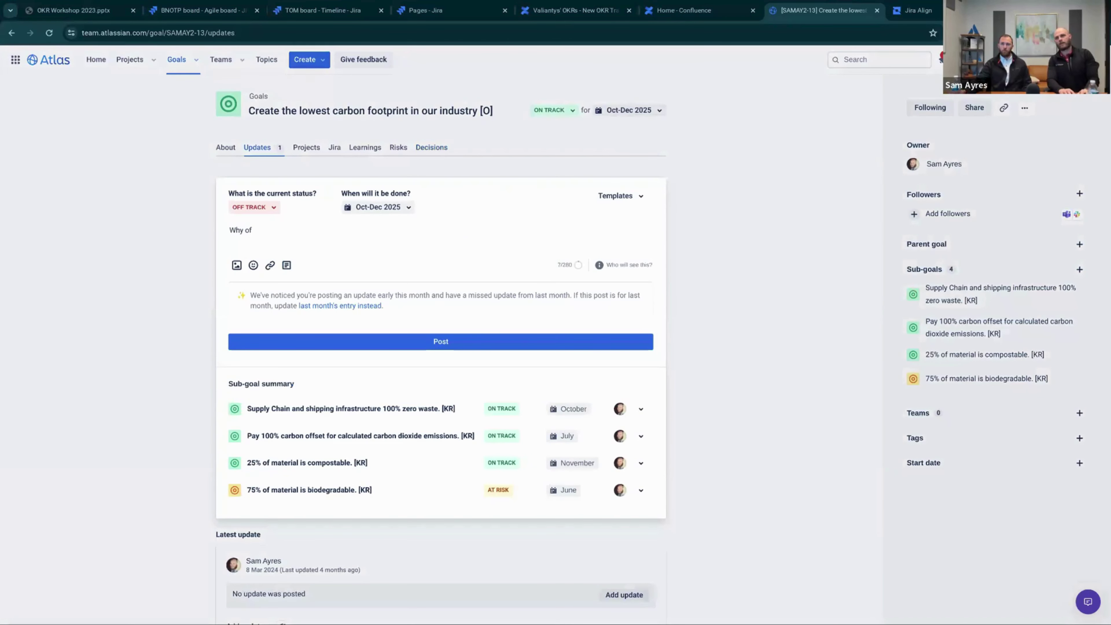
text( track)
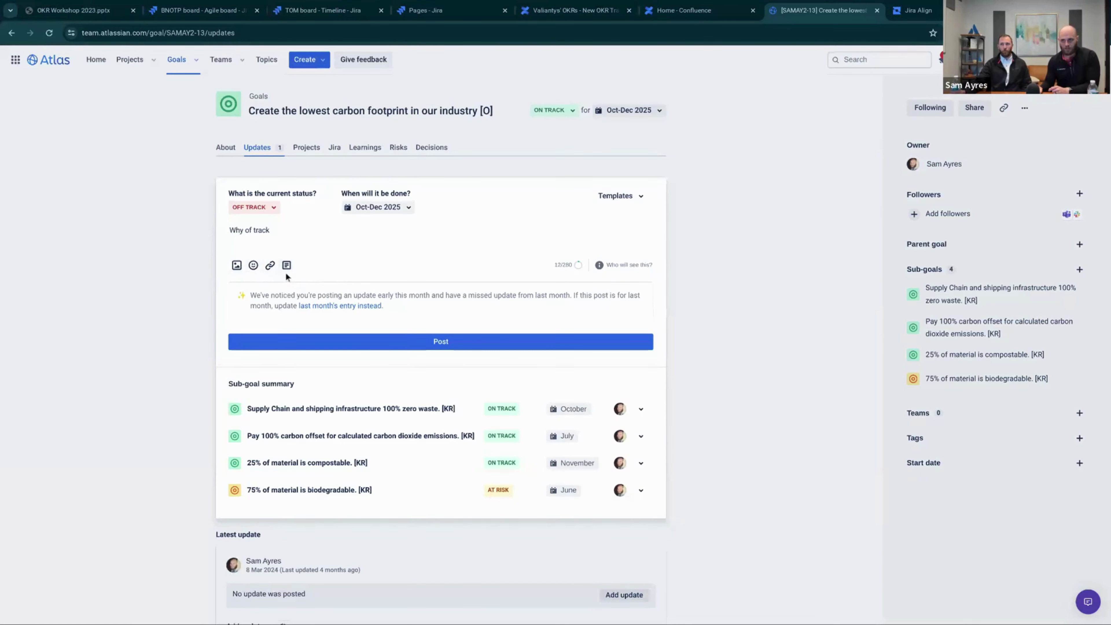
click(287, 267)
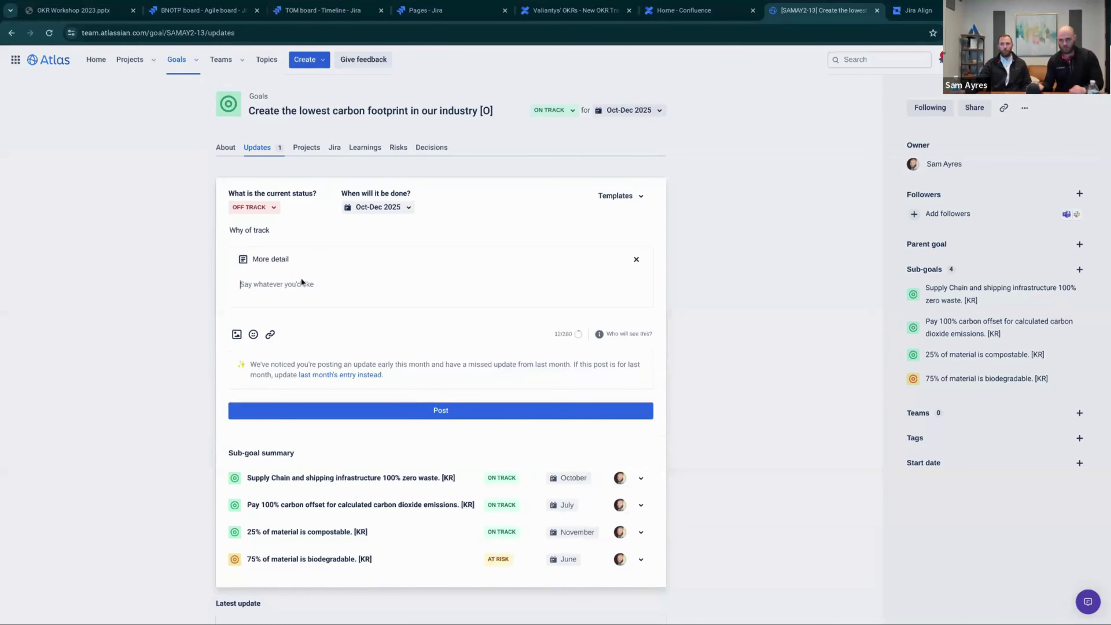
text(More details)
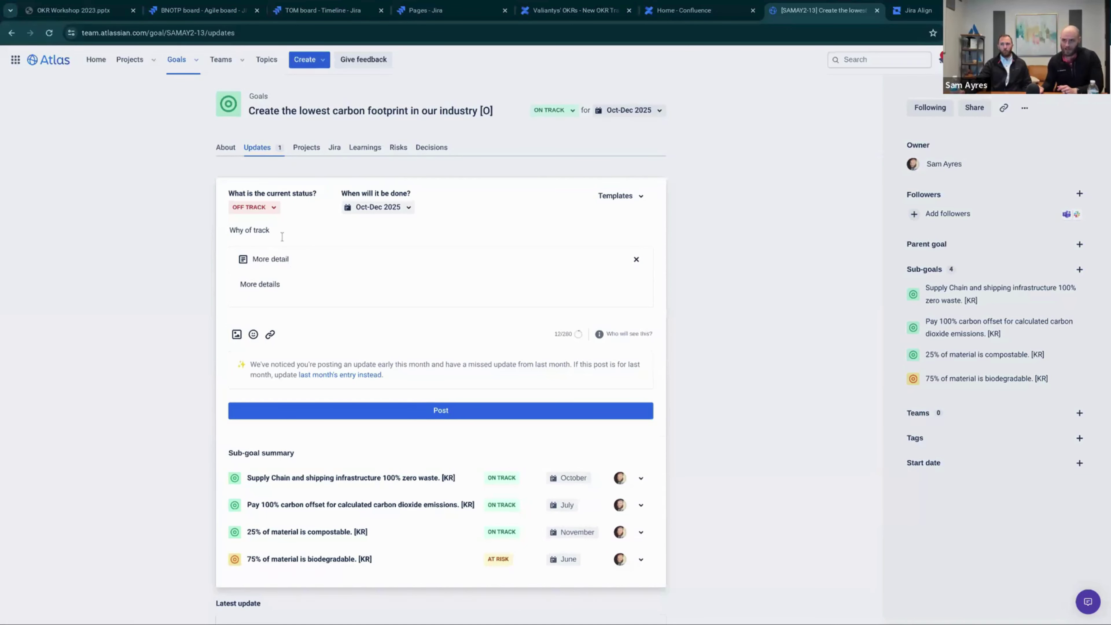
Keep the update's target date at Oct-Dec 2025 after checking day and month views, then close the composer
click(375, 209)
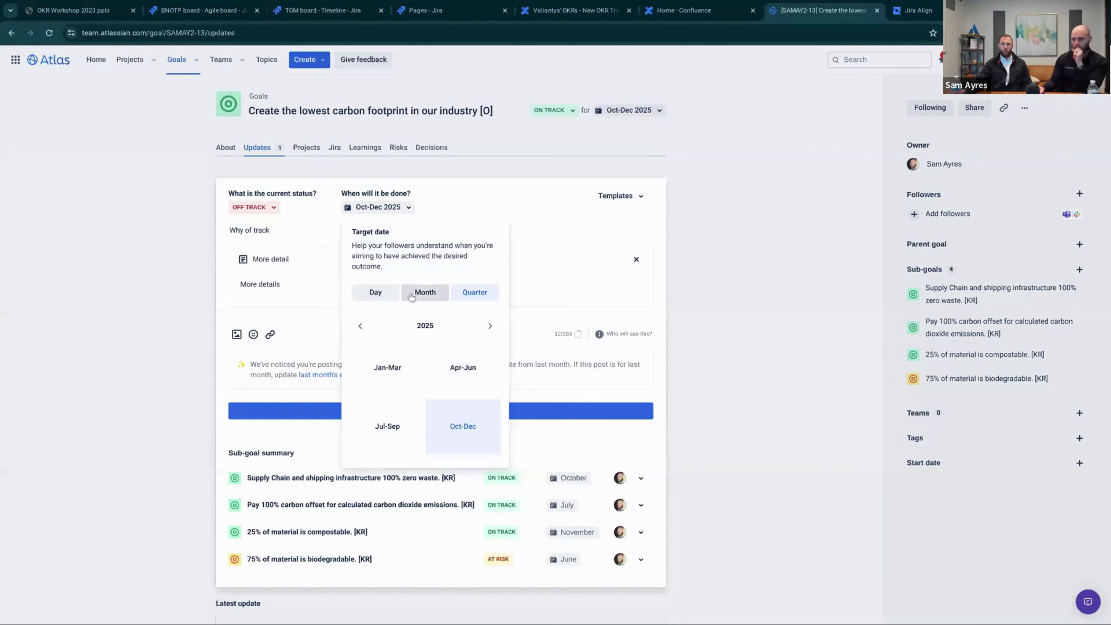
click(386, 294)
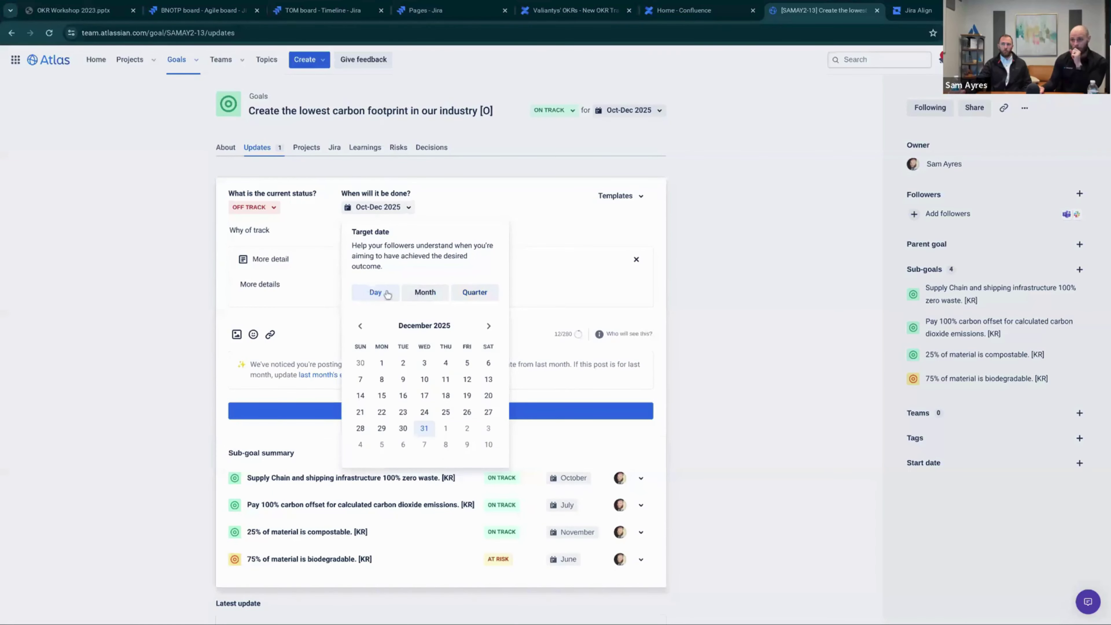
click(410, 295)
click(488, 300)
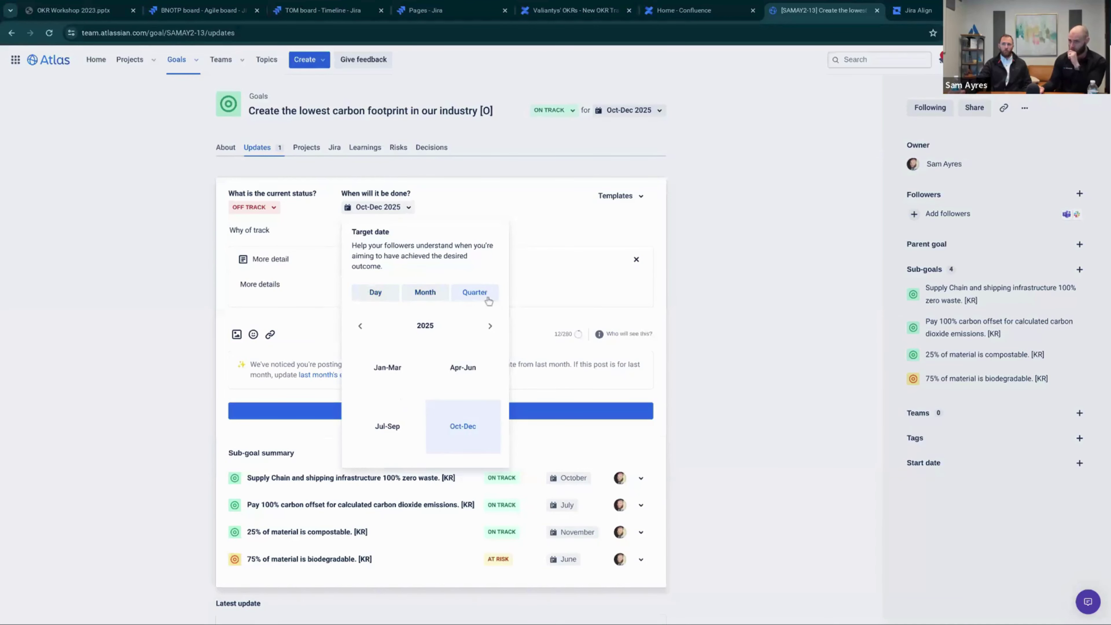
click(547, 235)
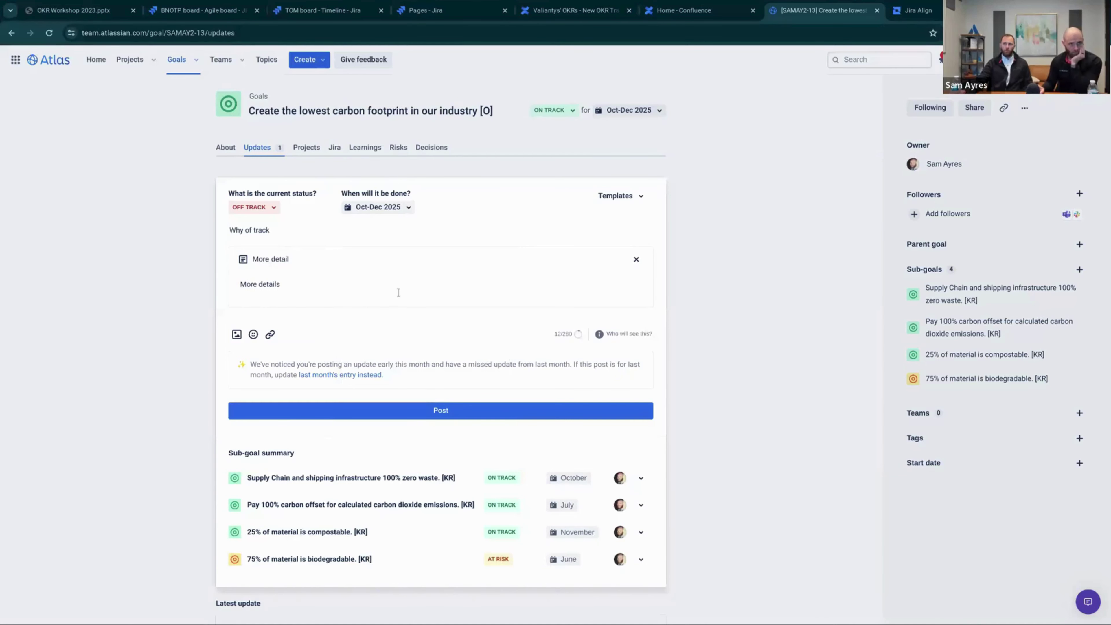
click(723, 218)
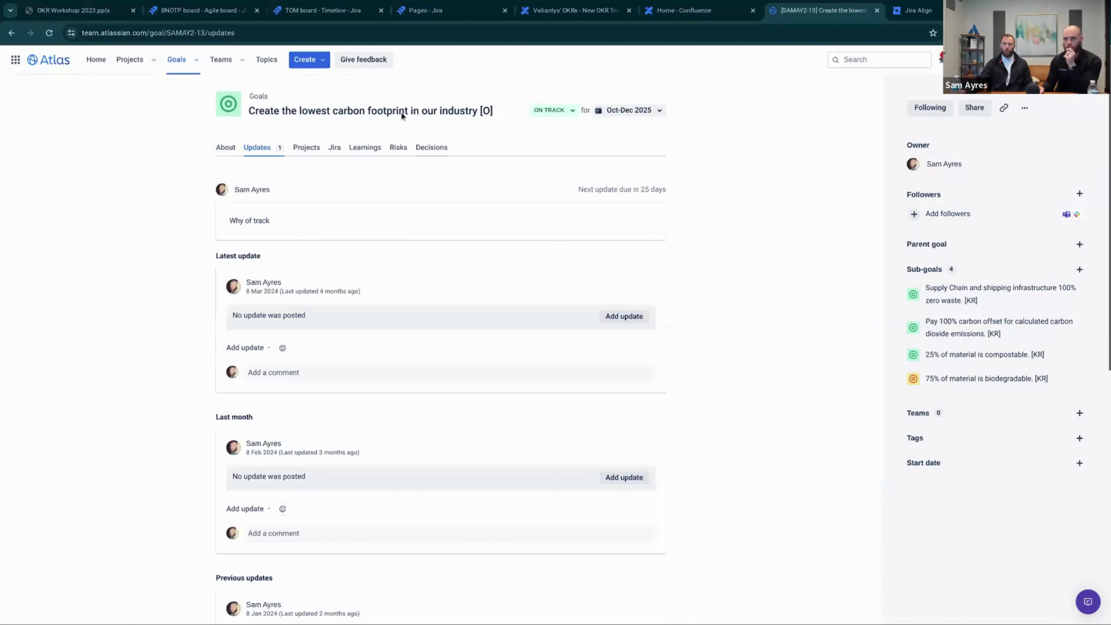
Create the pasted goal 'Become the #1 free mobile banking app for developing countries.' with quarter target Oct-Dec 2025
click(310, 60)
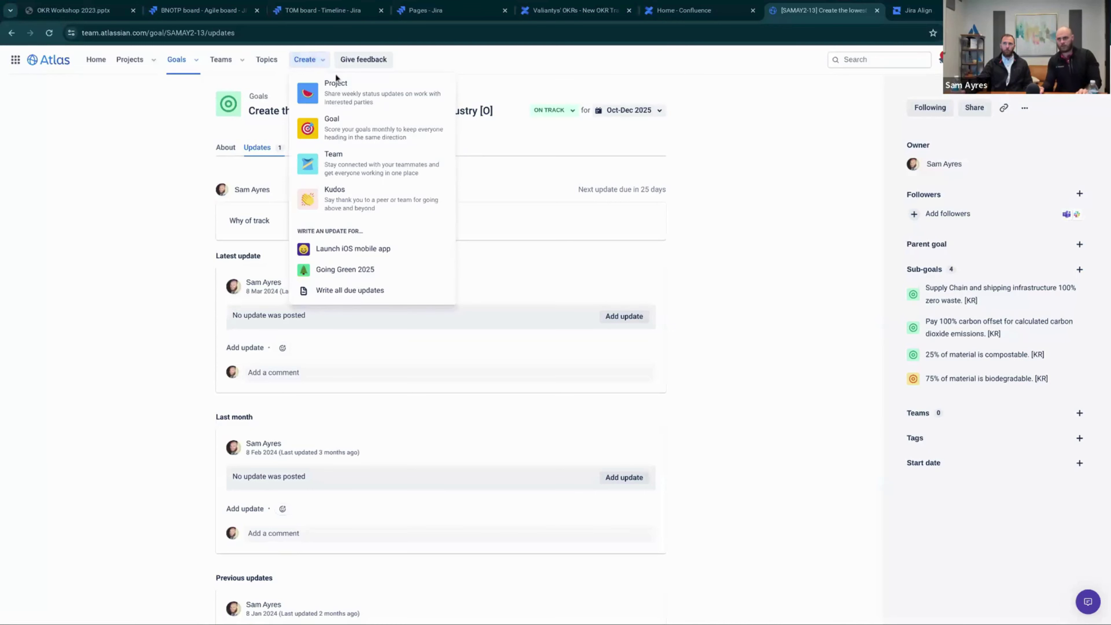
click(341, 127)
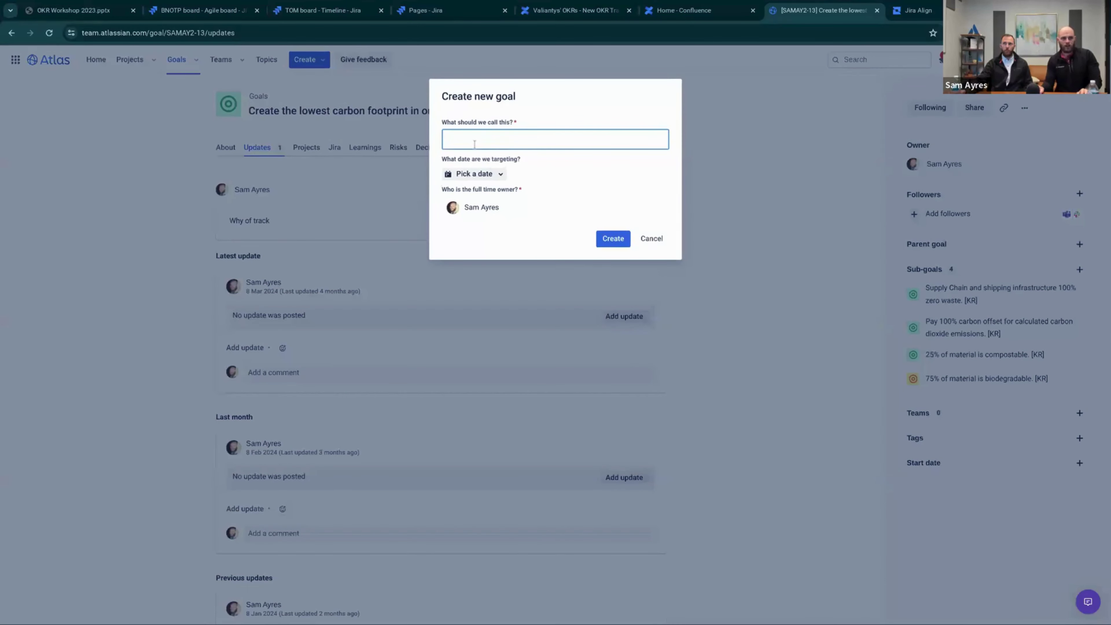
click(64, 177)
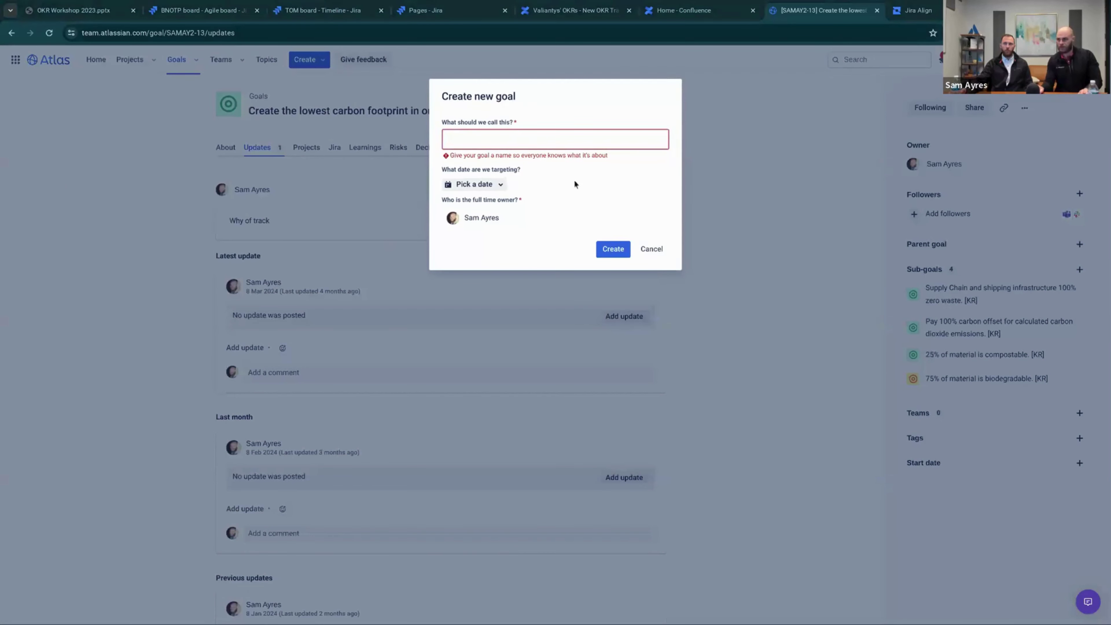
text(Become the #1 free mobile banking app for developing countries.)
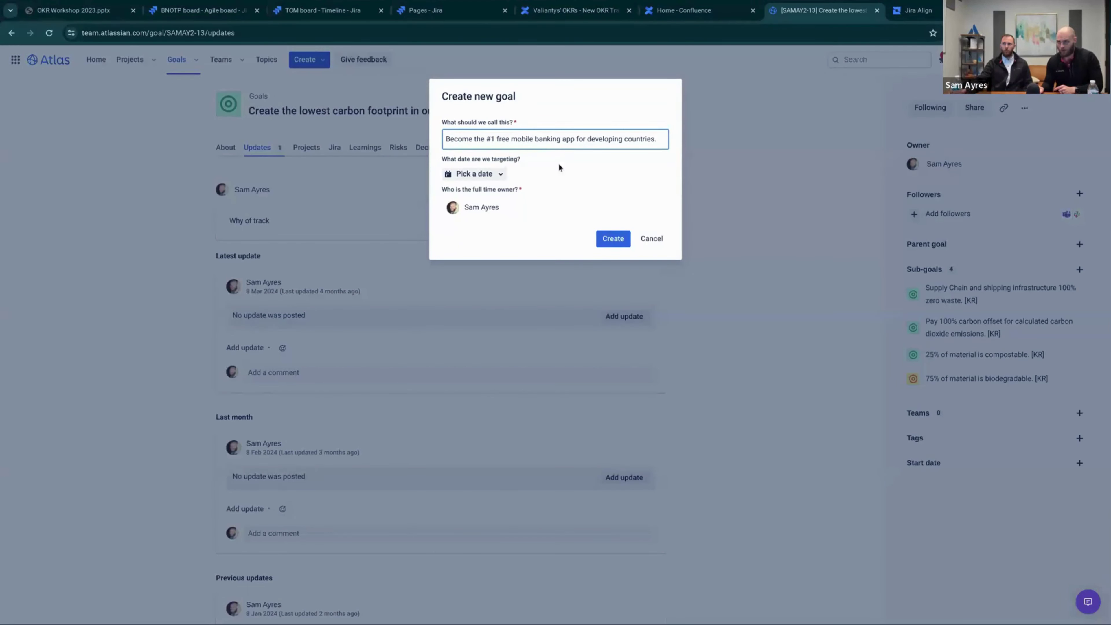
click(474, 174)
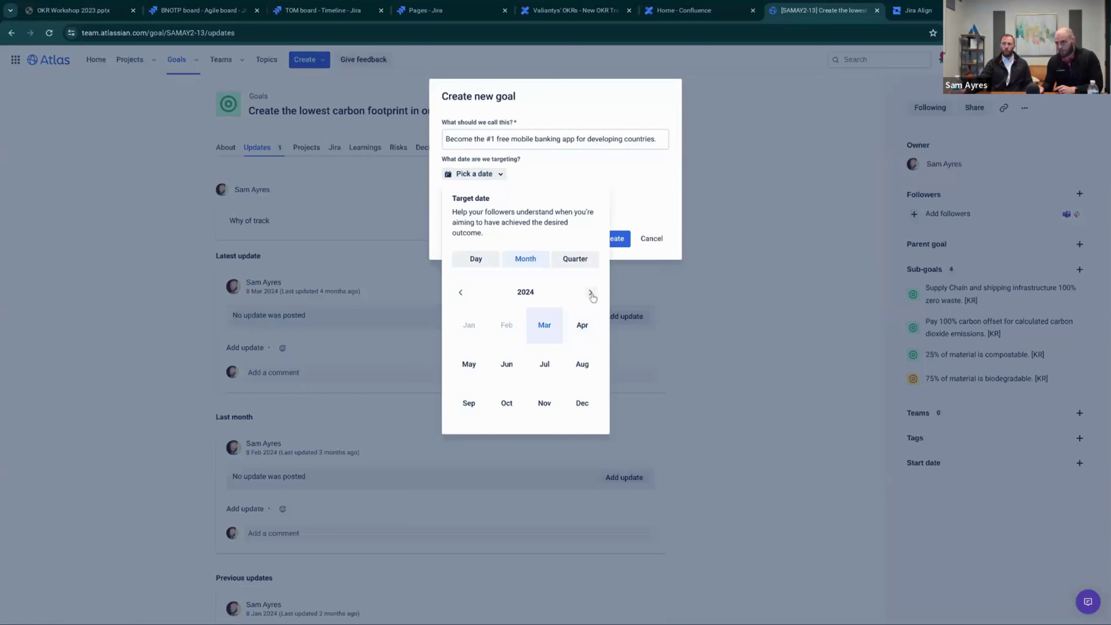
click(581, 263)
click(590, 292)
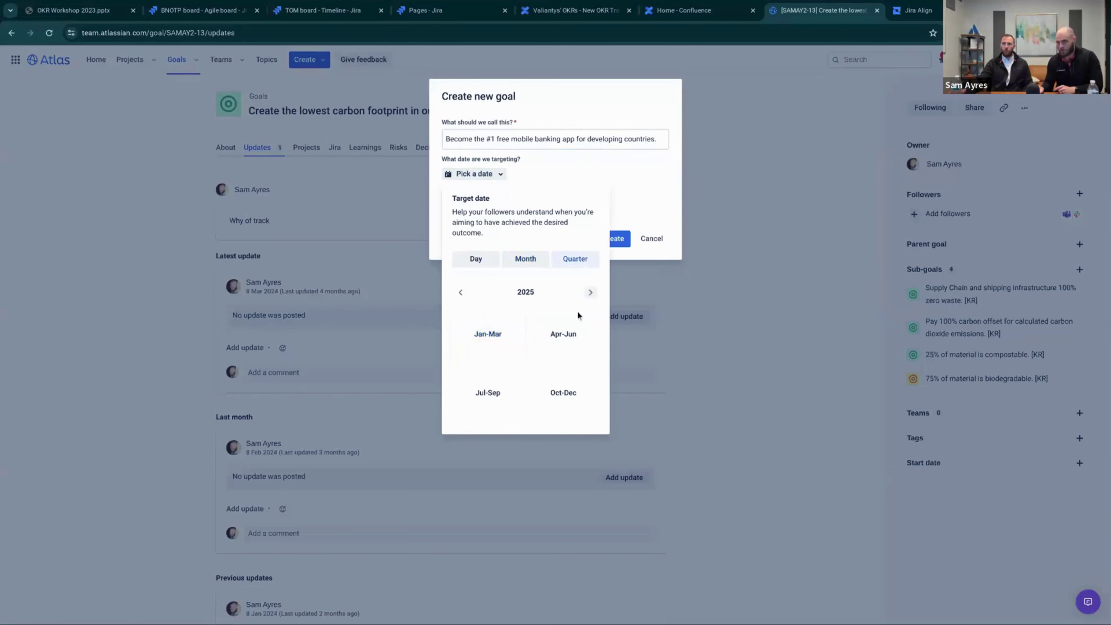
click(563, 392)
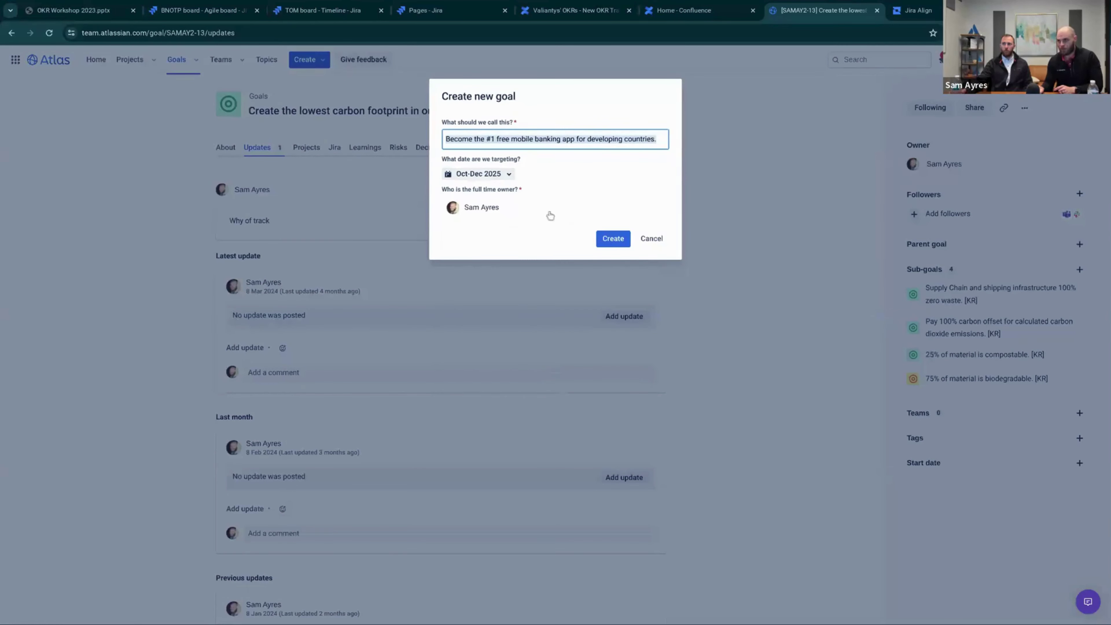
click(627, 239)
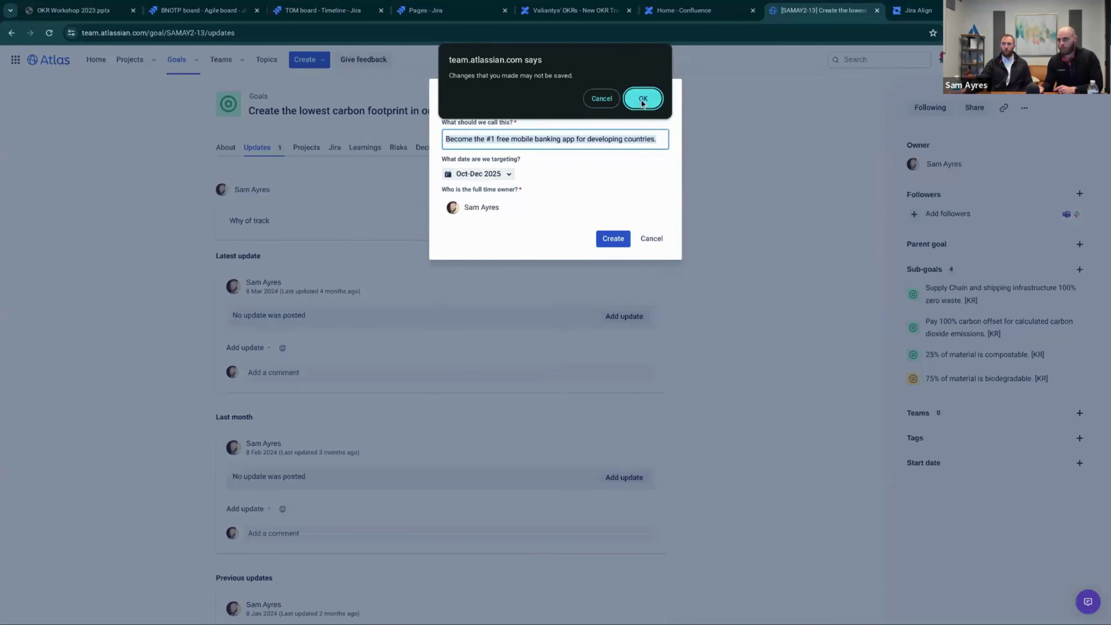
click(642, 100)
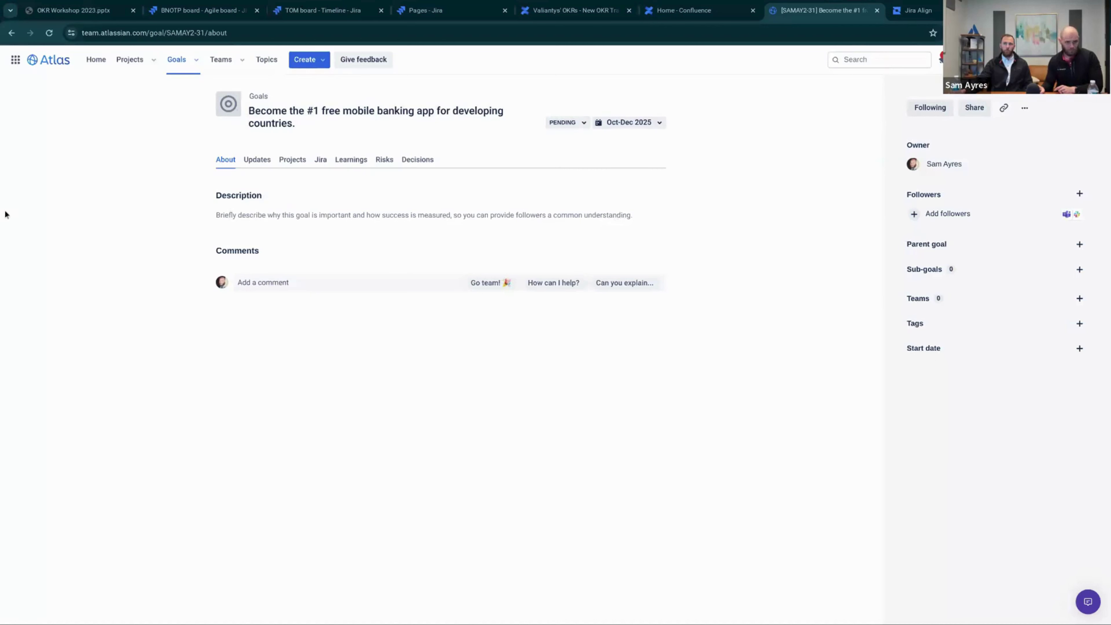
scroll(382, 291, down, 1)
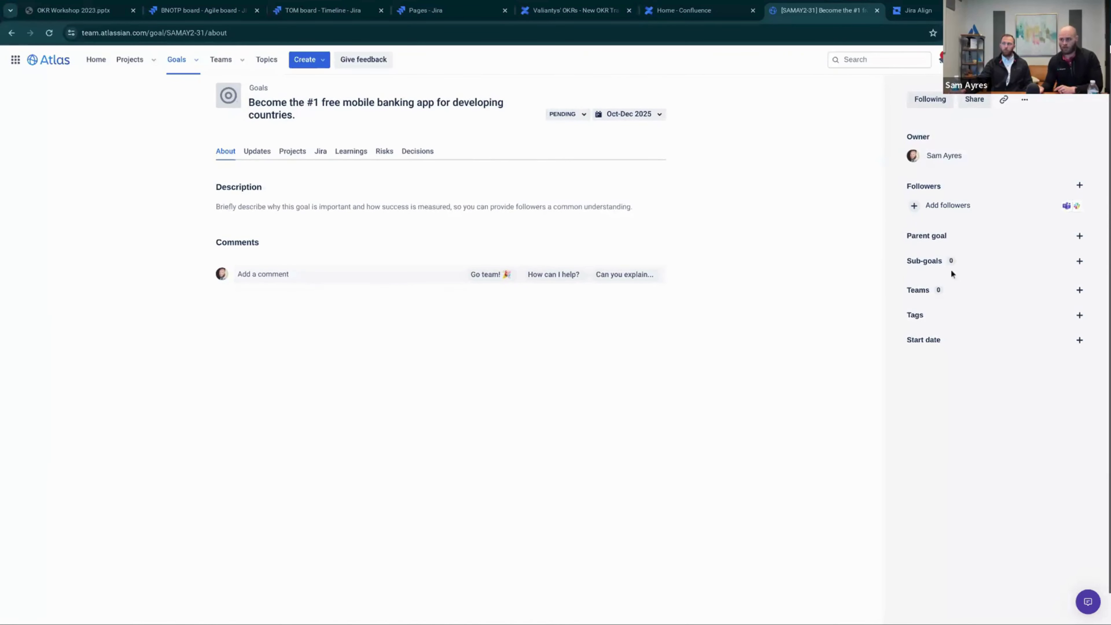
scroll(438, 175, up, 1)
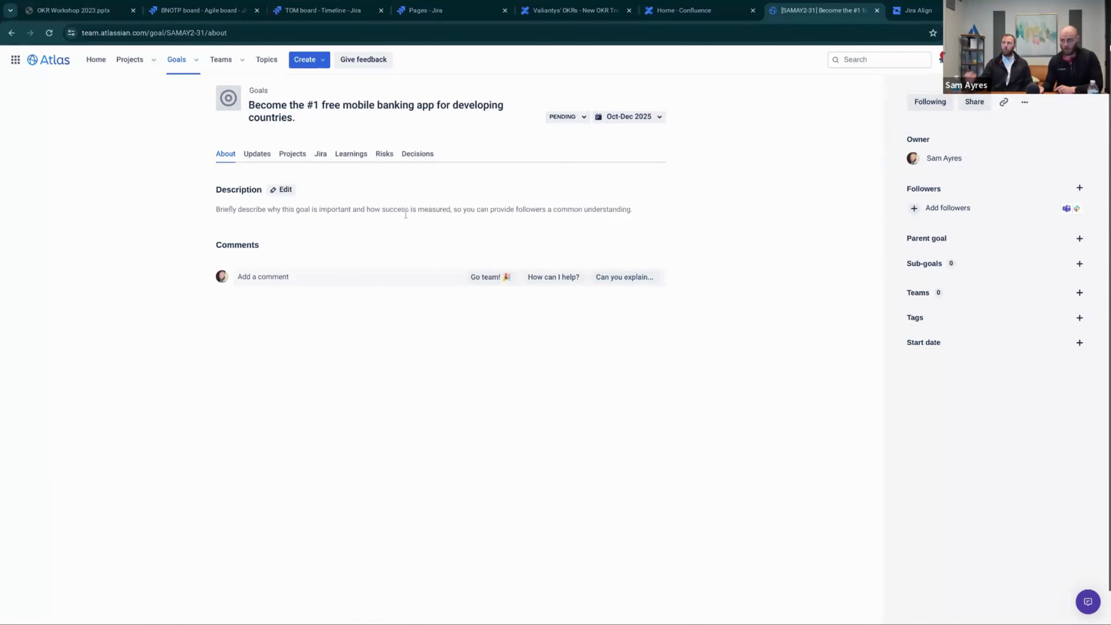
click(564, 116)
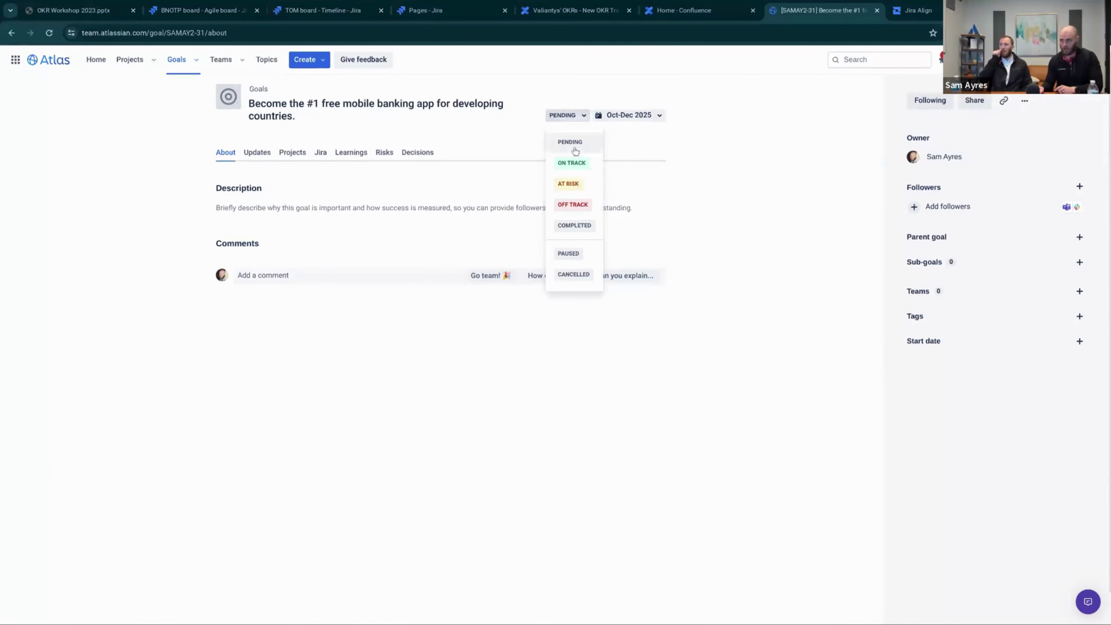
click(572, 163)
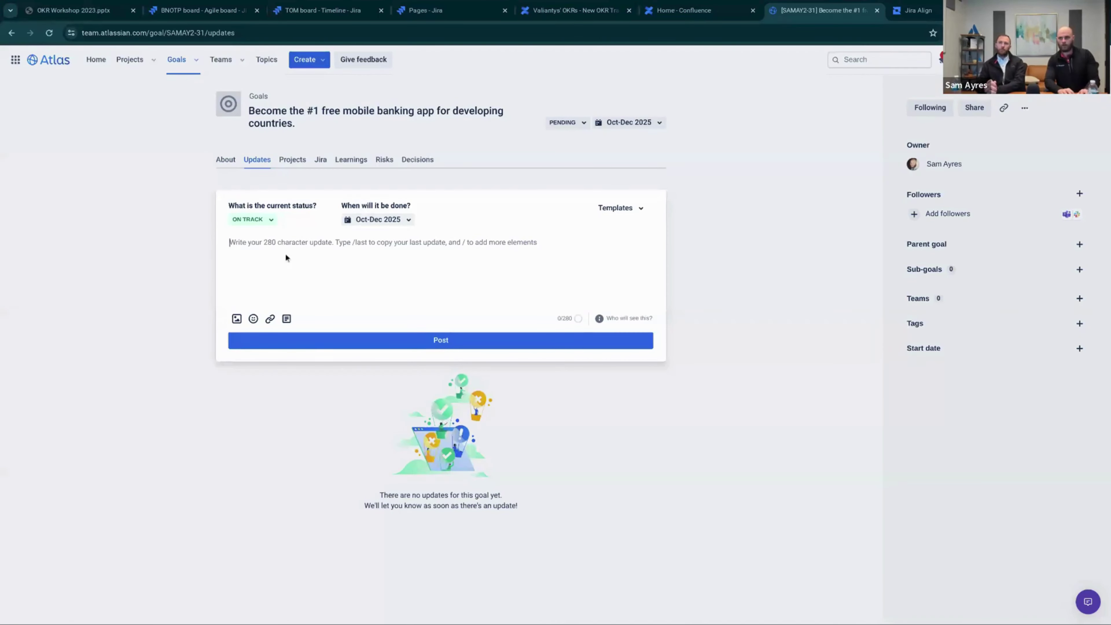
text(On track! )
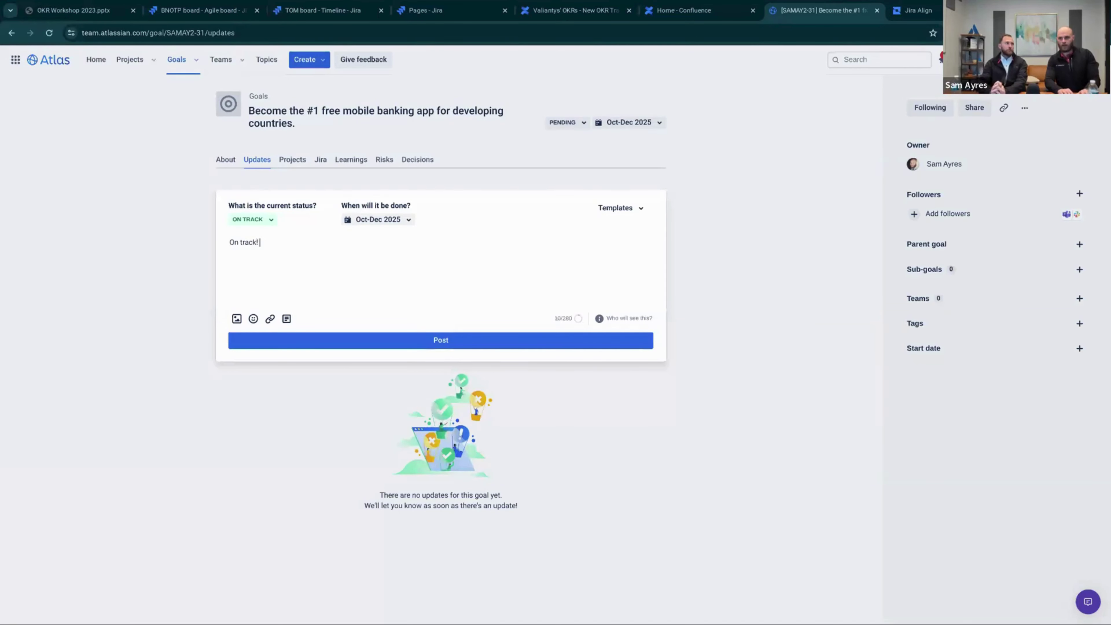
text(Yay!)
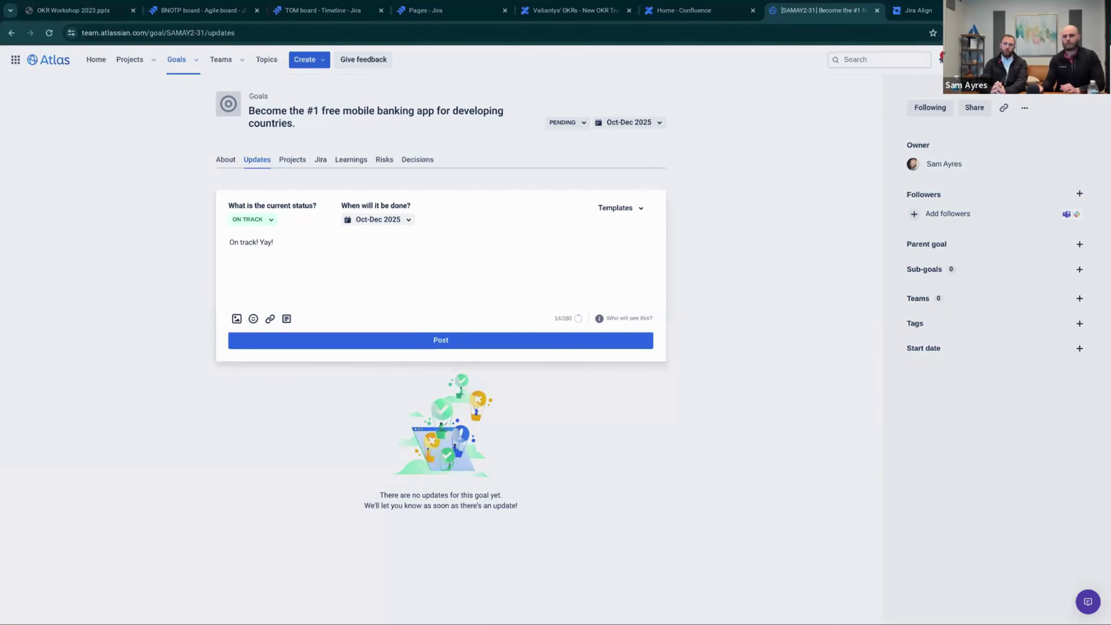
click(396, 348)
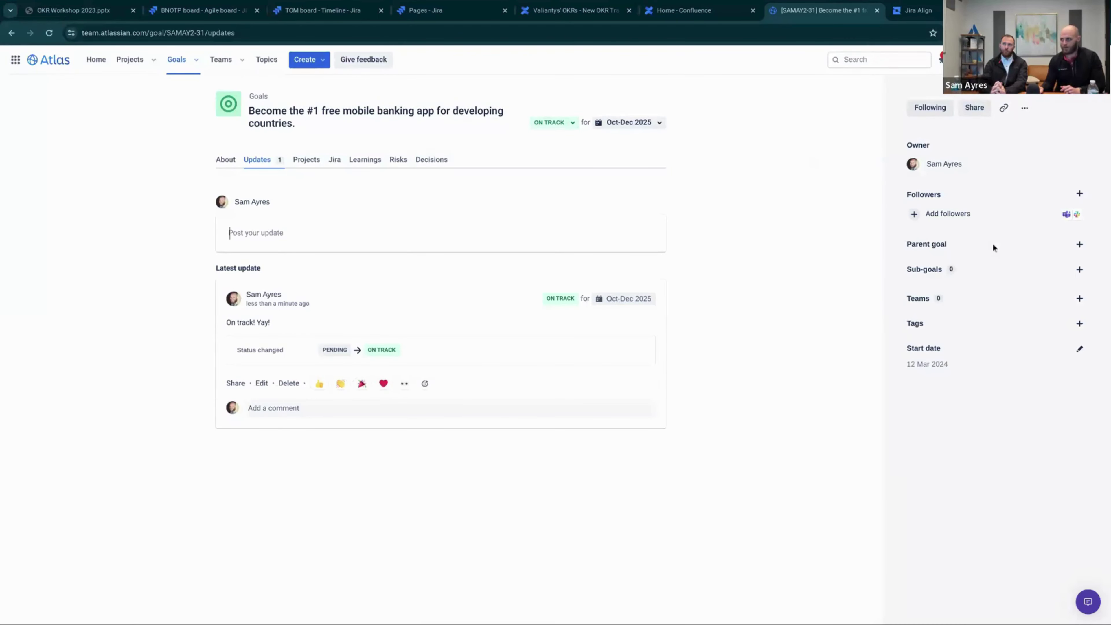
Add the weekly sign-ups up 15% sub-goal with a Jan 2025 target date
click(1080, 269)
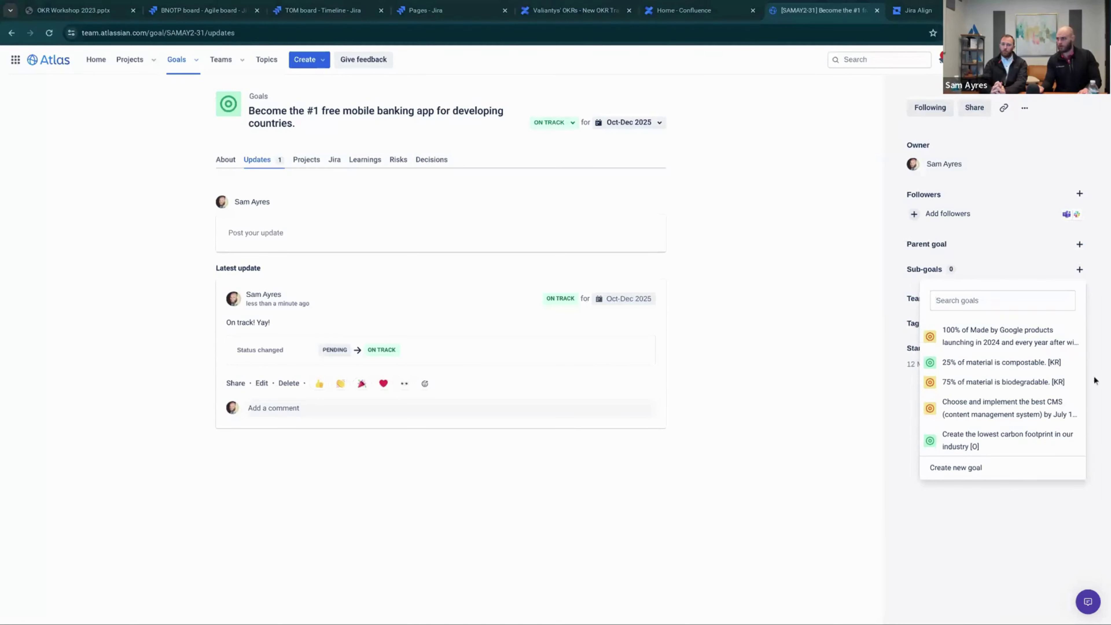
click(1002, 301)
text(Improve weekly sign-ups by 15% by July)
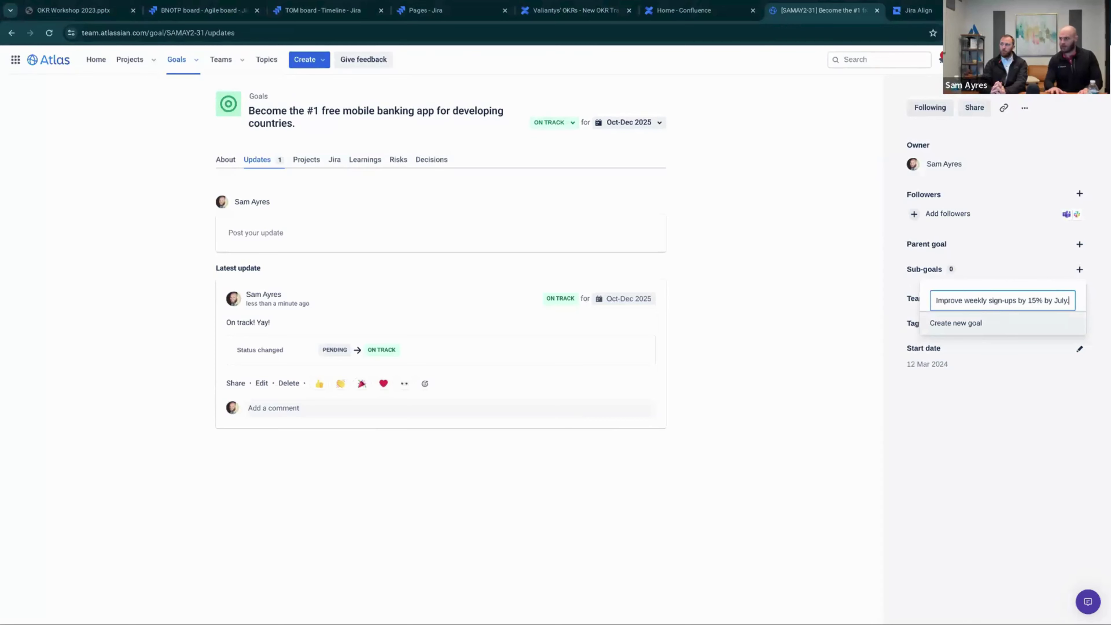
click(994, 324)
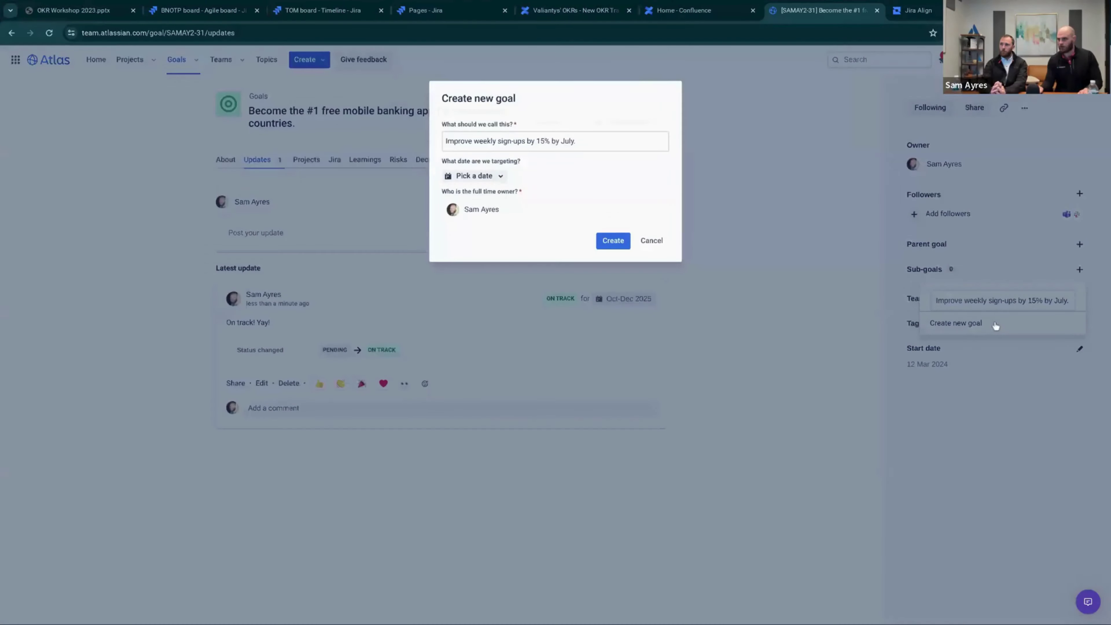
click(497, 173)
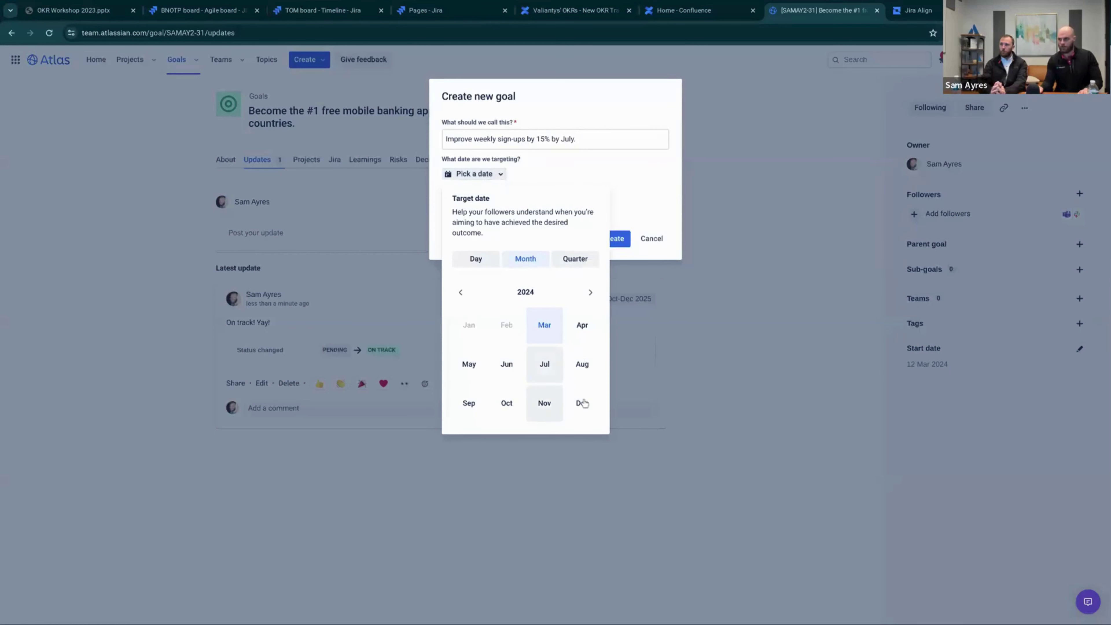
click(590, 297)
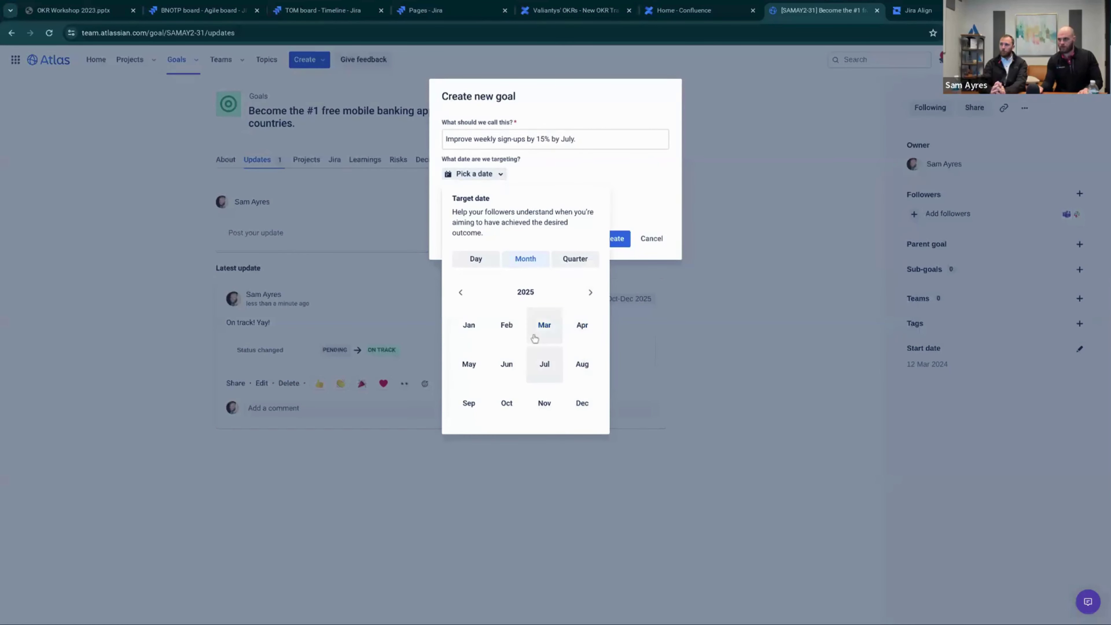
click(469, 326)
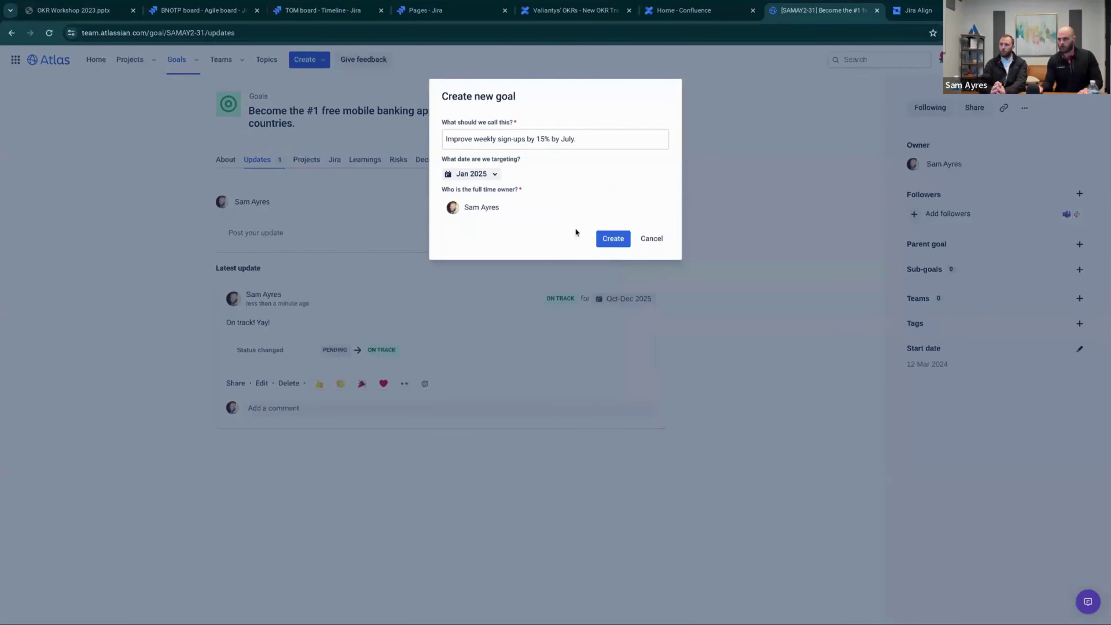
click(611, 240)
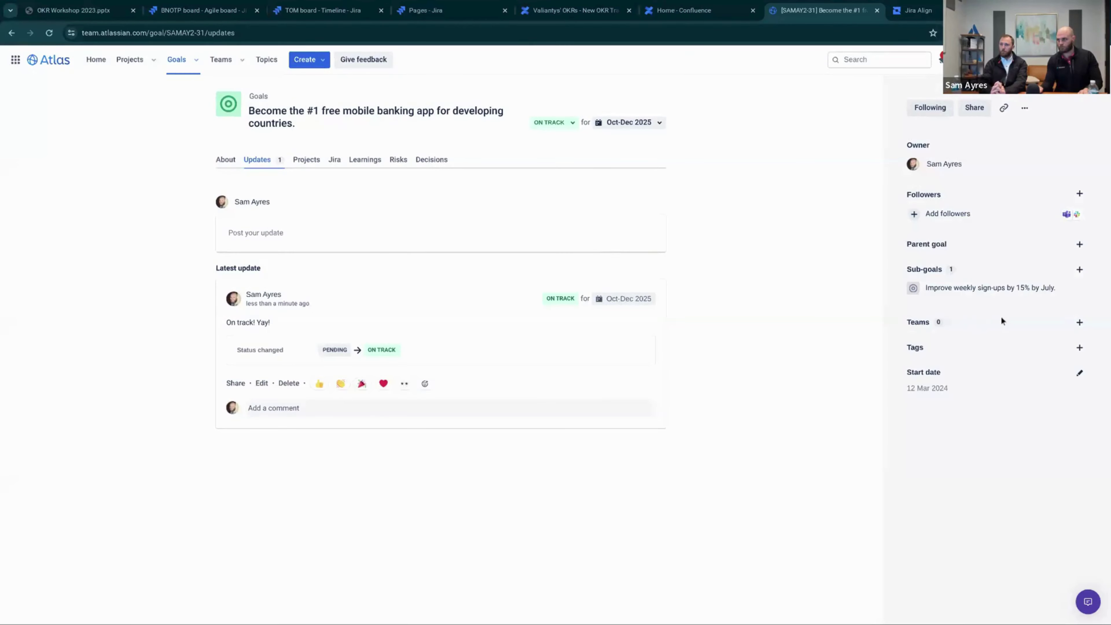
Add the ATM-access points sub-goal with a Sep 2025 target date
click(1079, 270)
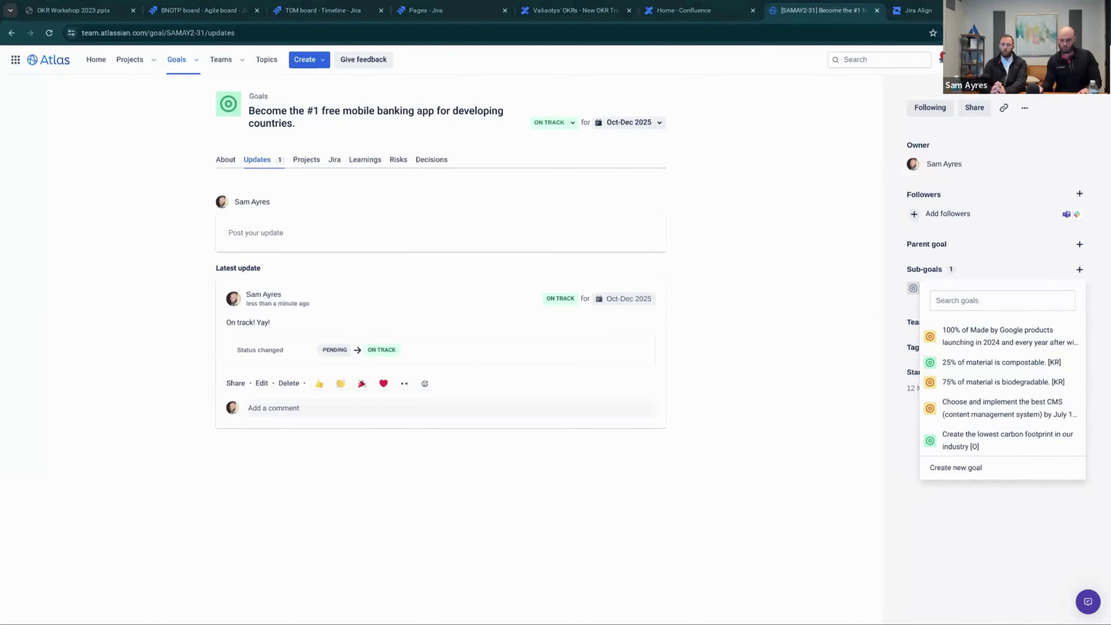
click(971, 300)
key(ctrl+v)
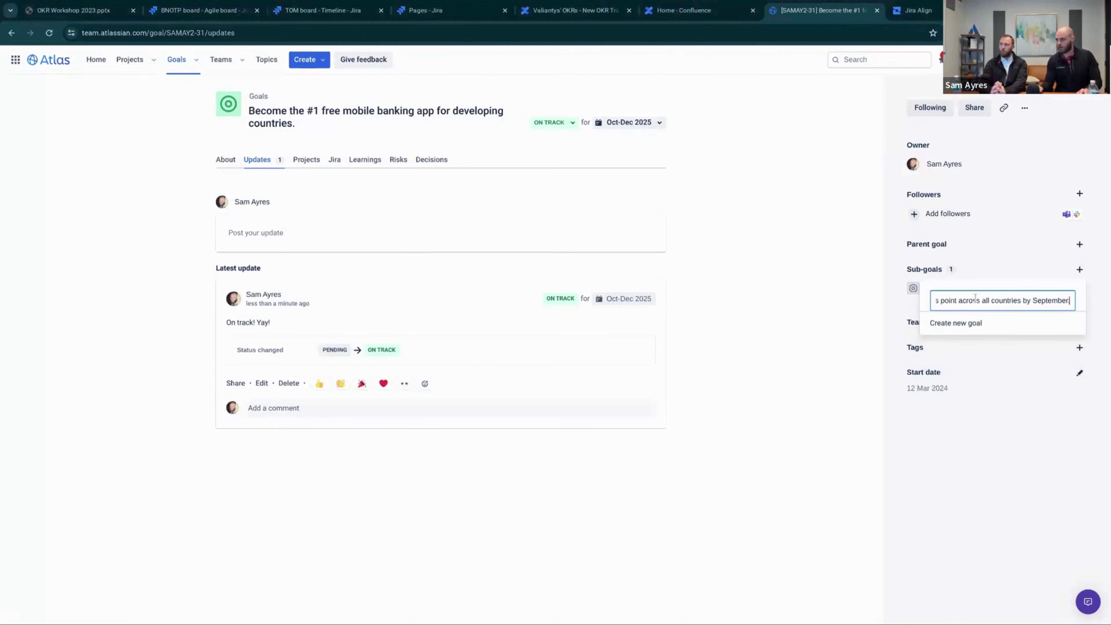
click(955, 322)
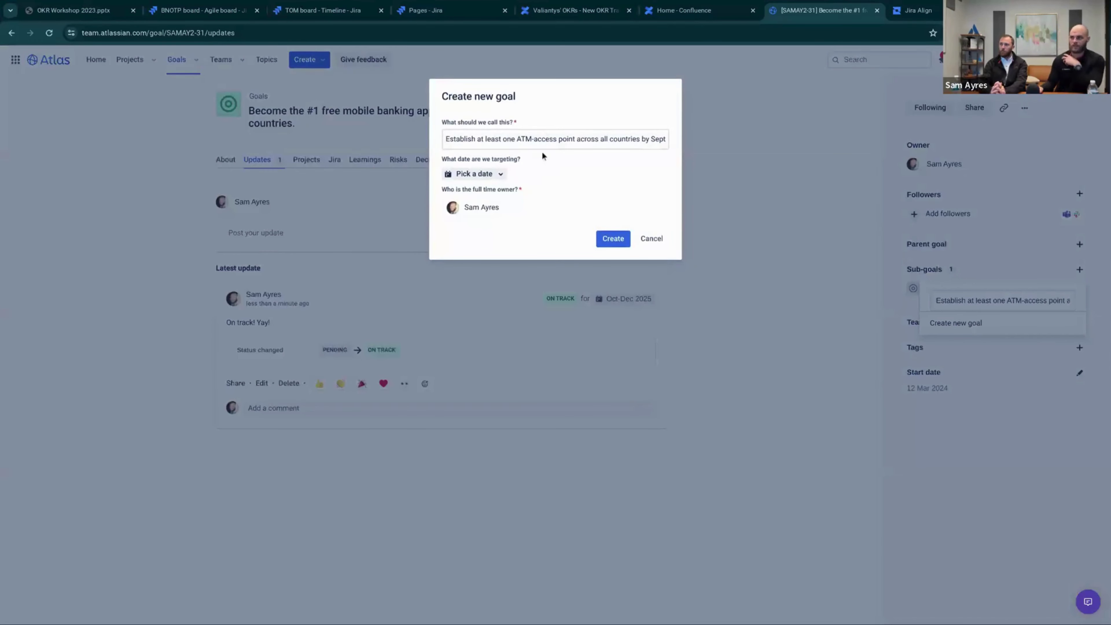
click(490, 175)
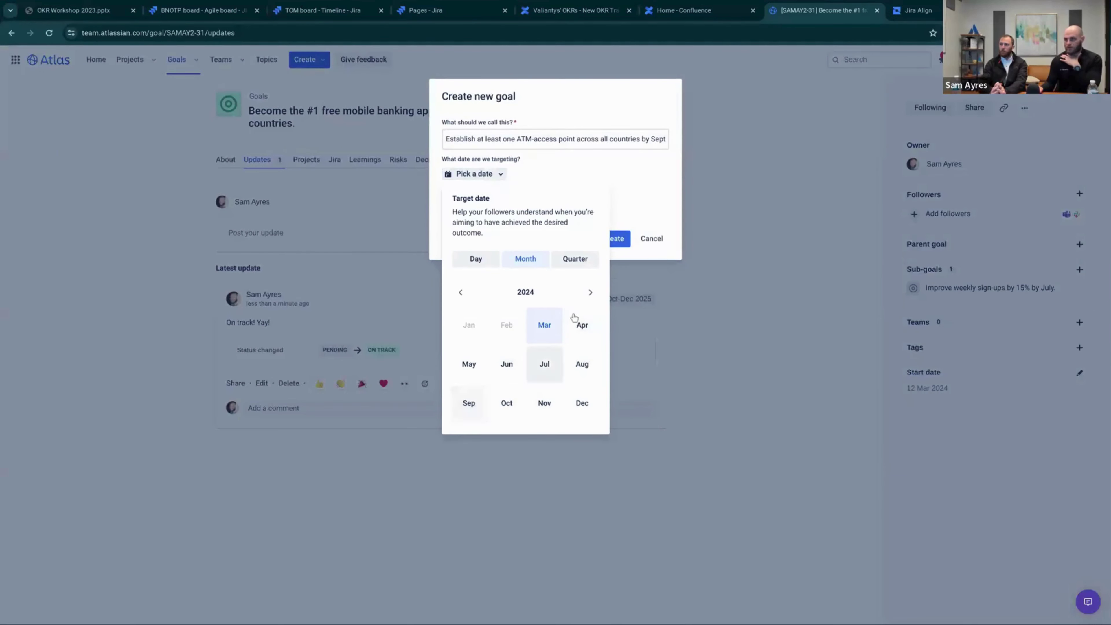
click(590, 292)
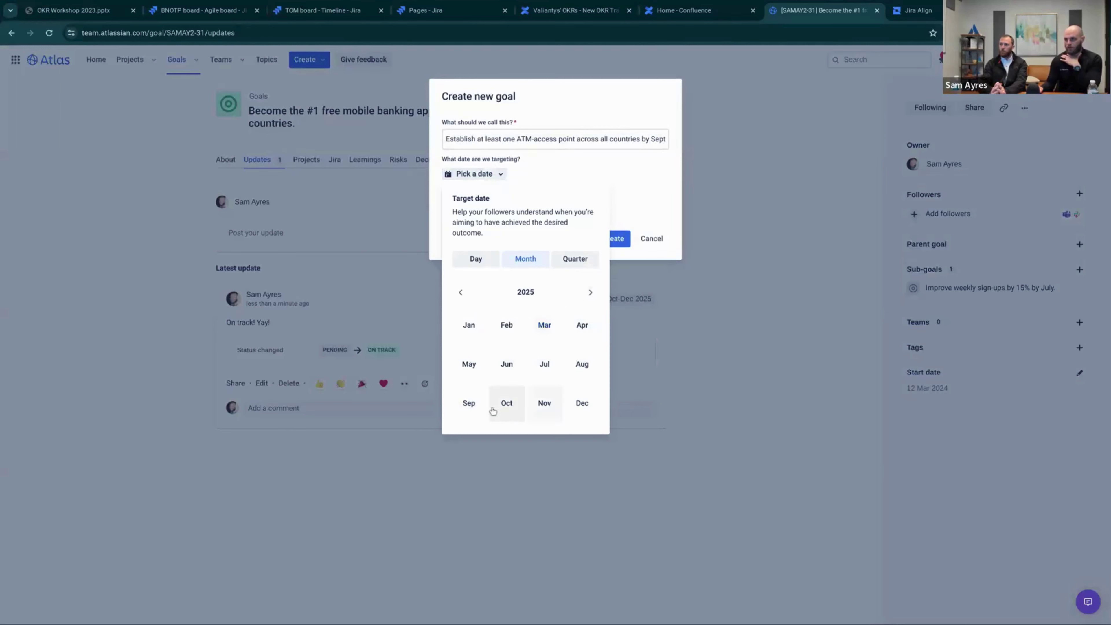
click(468, 402)
click(613, 239)
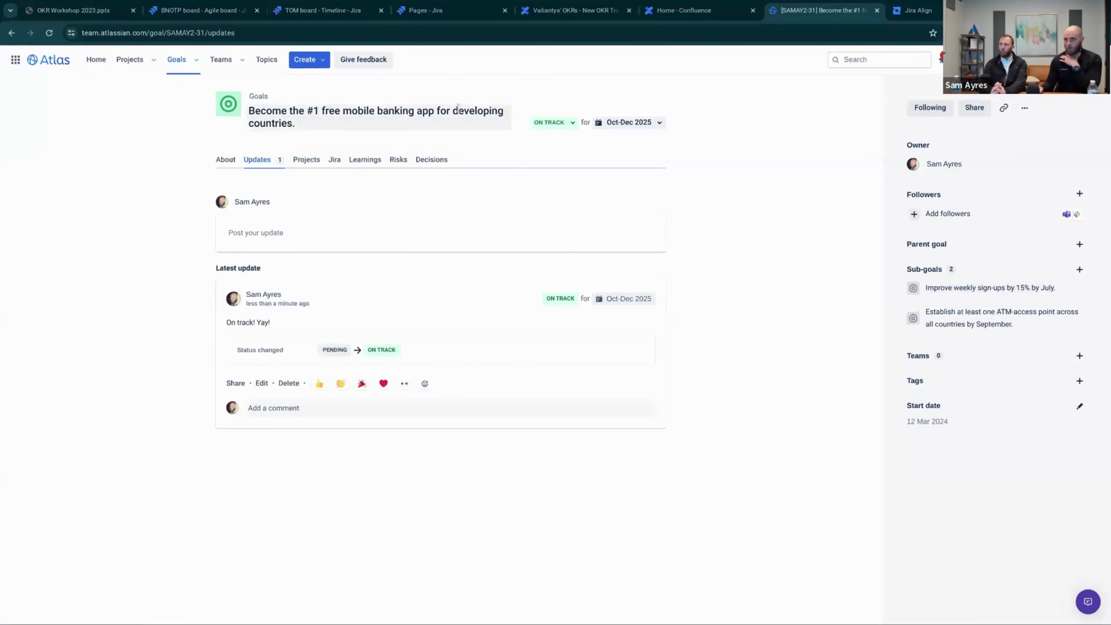
Append [O] to the mobile banking goal's title
click(338, 123)
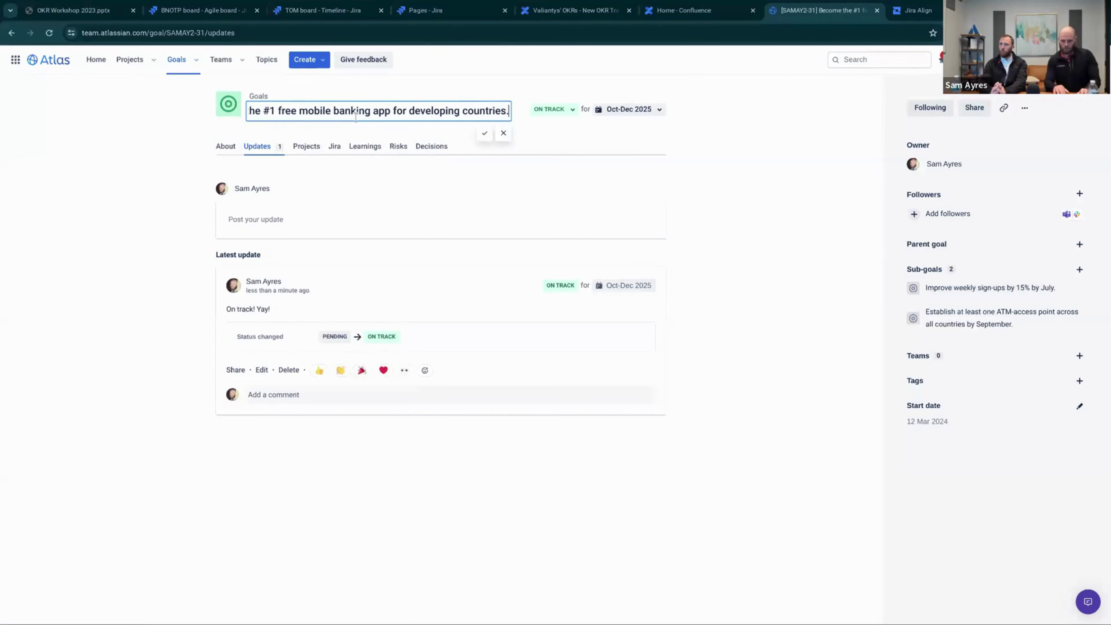
text([O)
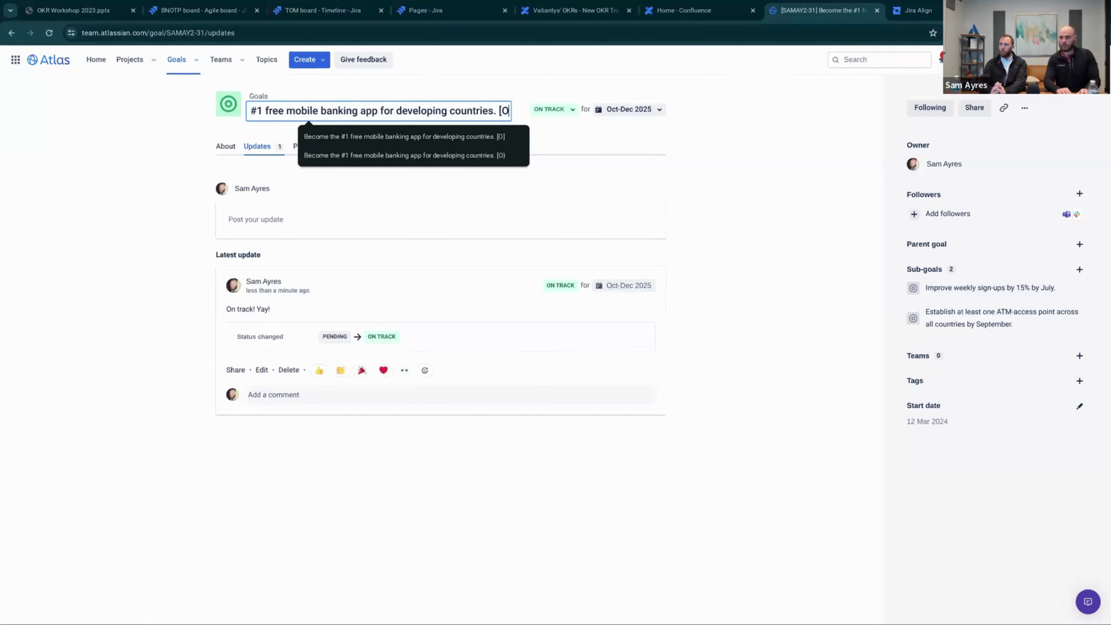
text(])
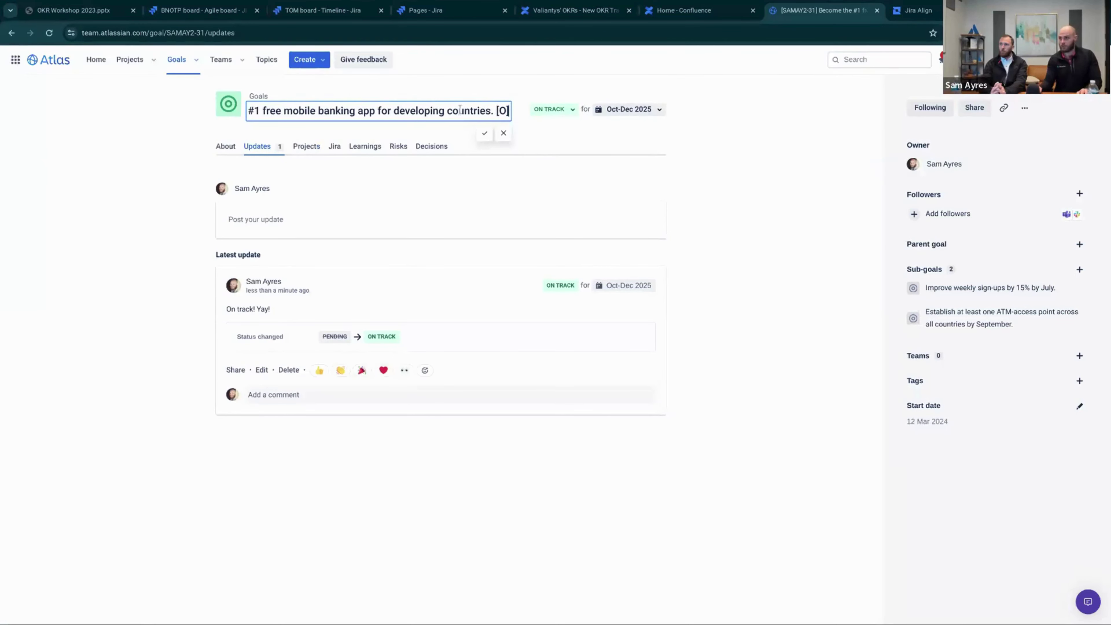
click(485, 133)
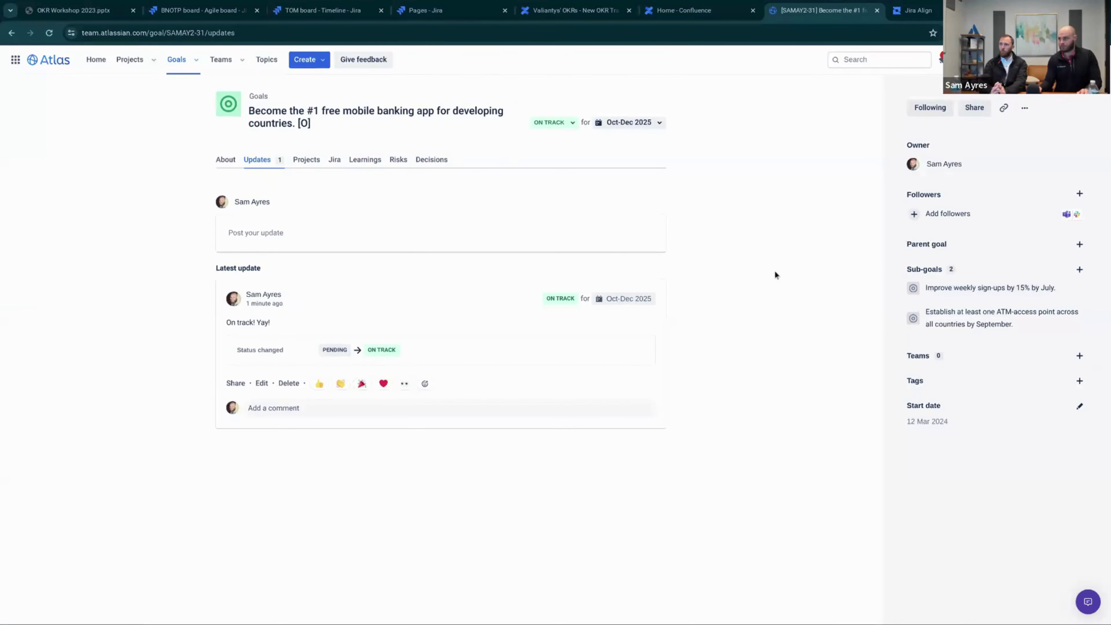
Append [KR] to the sign-ups sub-goal's title, leaving its status unchanged
click(1010, 289)
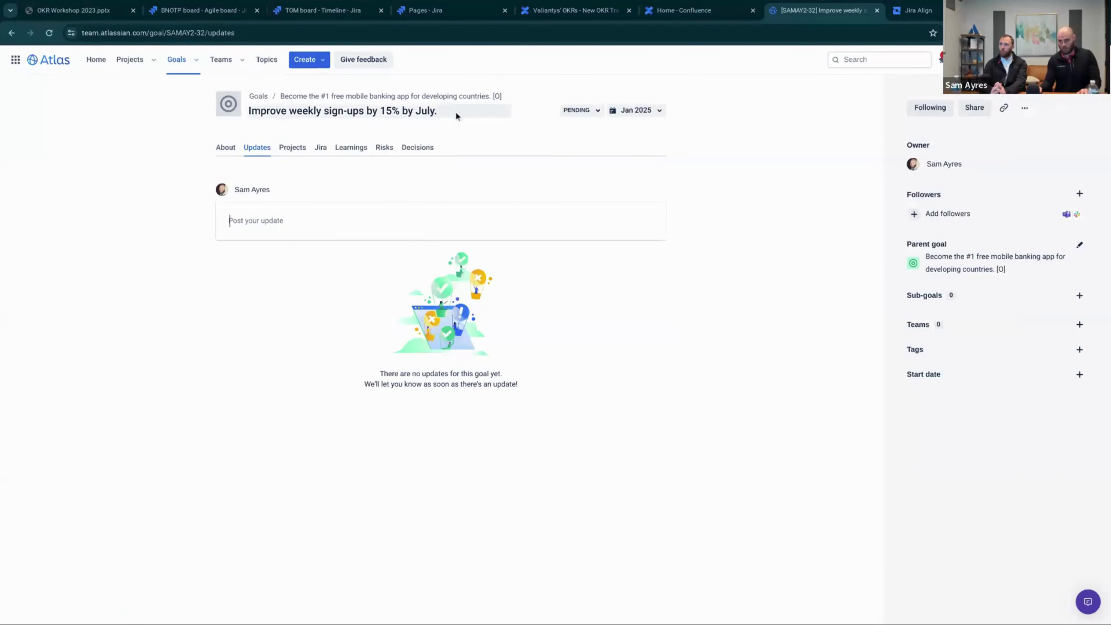
click(455, 112)
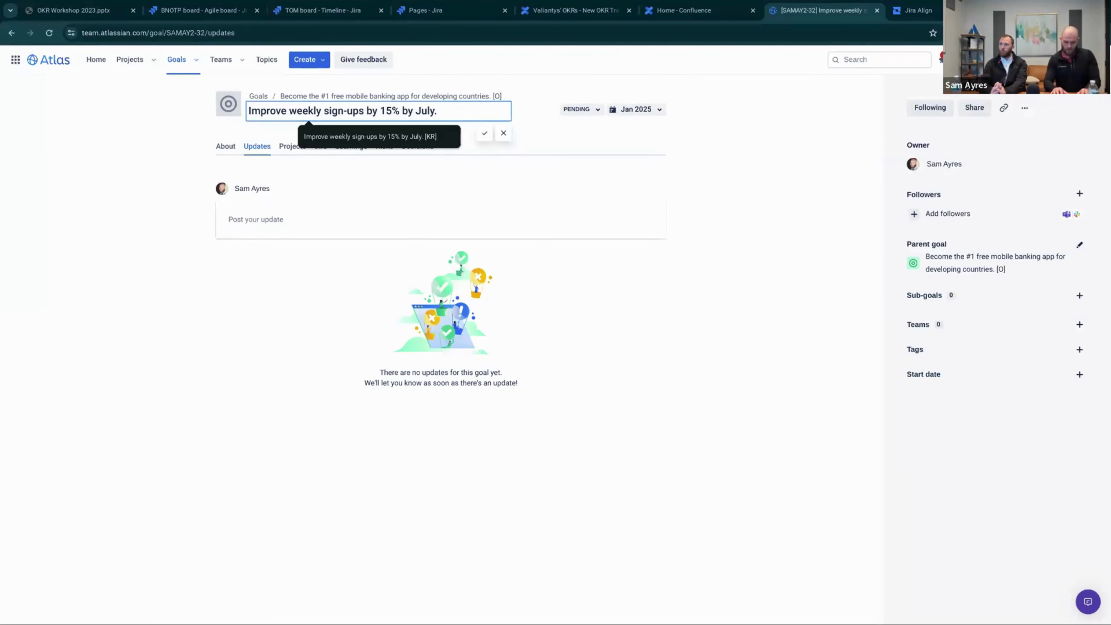
text([)
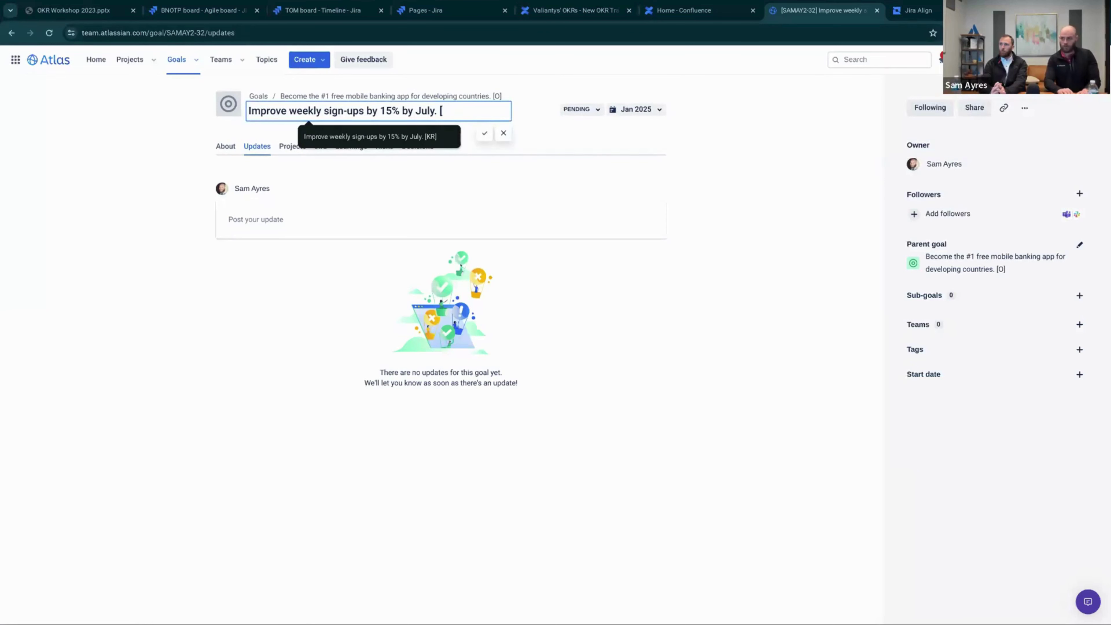
text(KR])
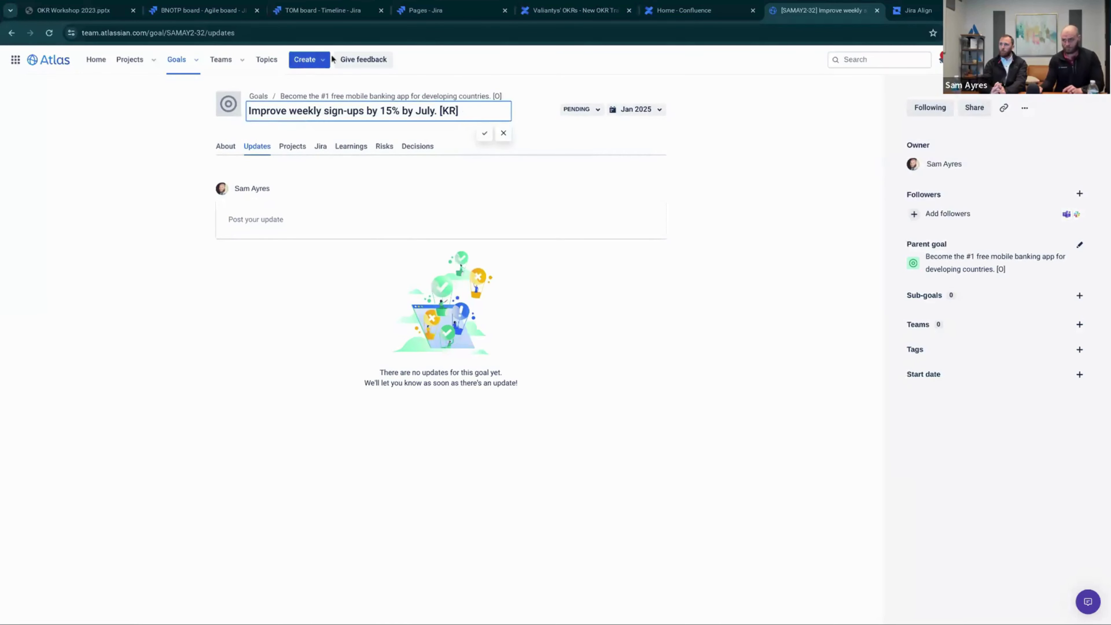
click(485, 133)
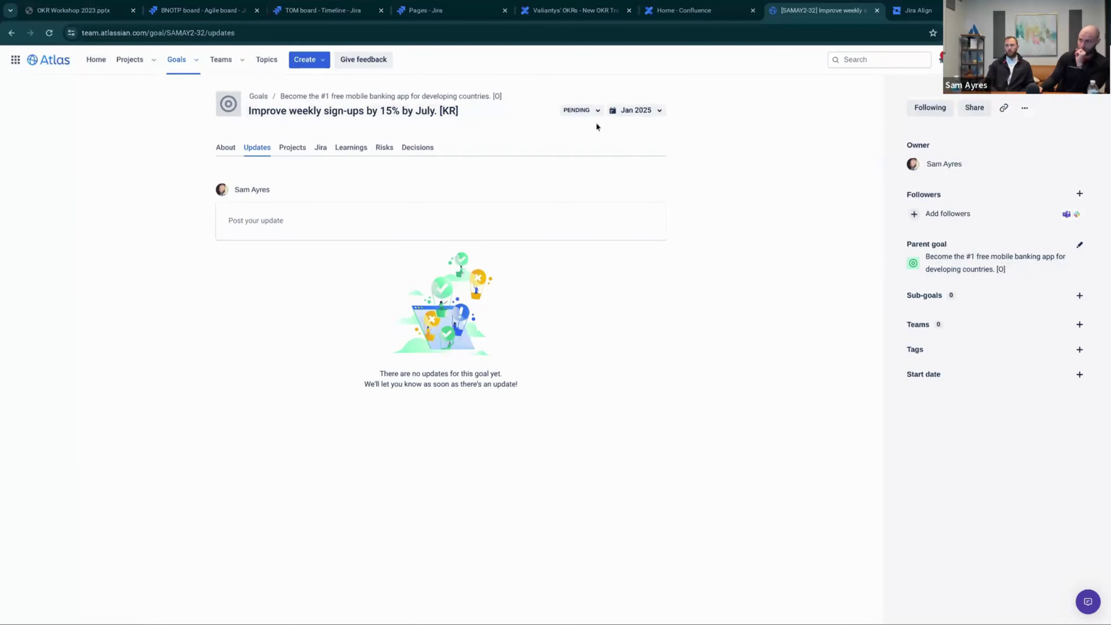
click(586, 111)
click(867, 257)
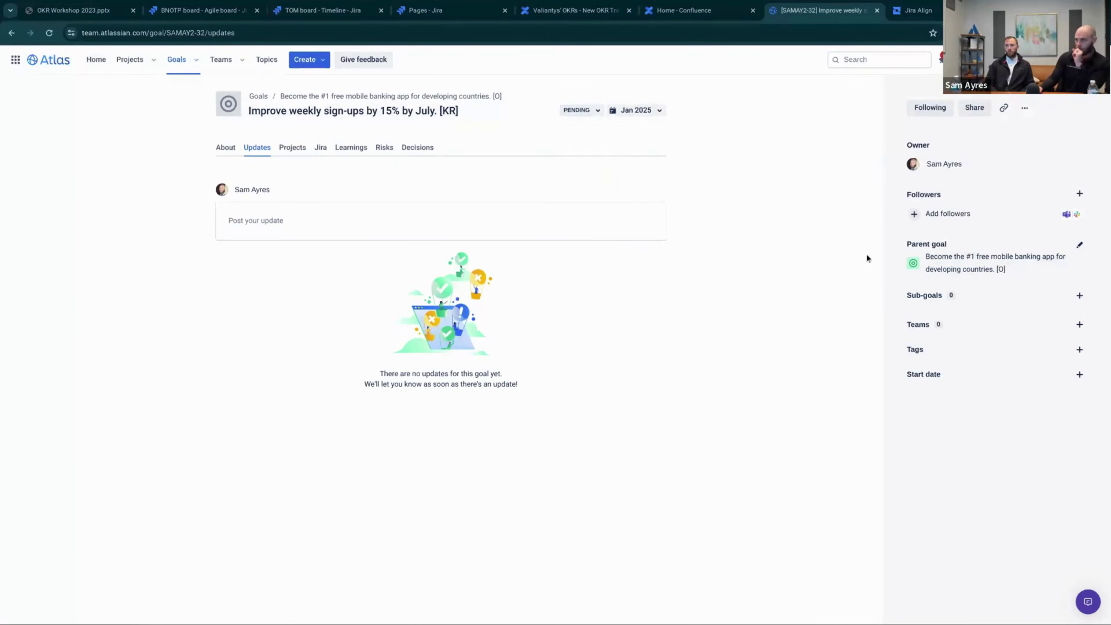
drag(906, 245, 960, 249)
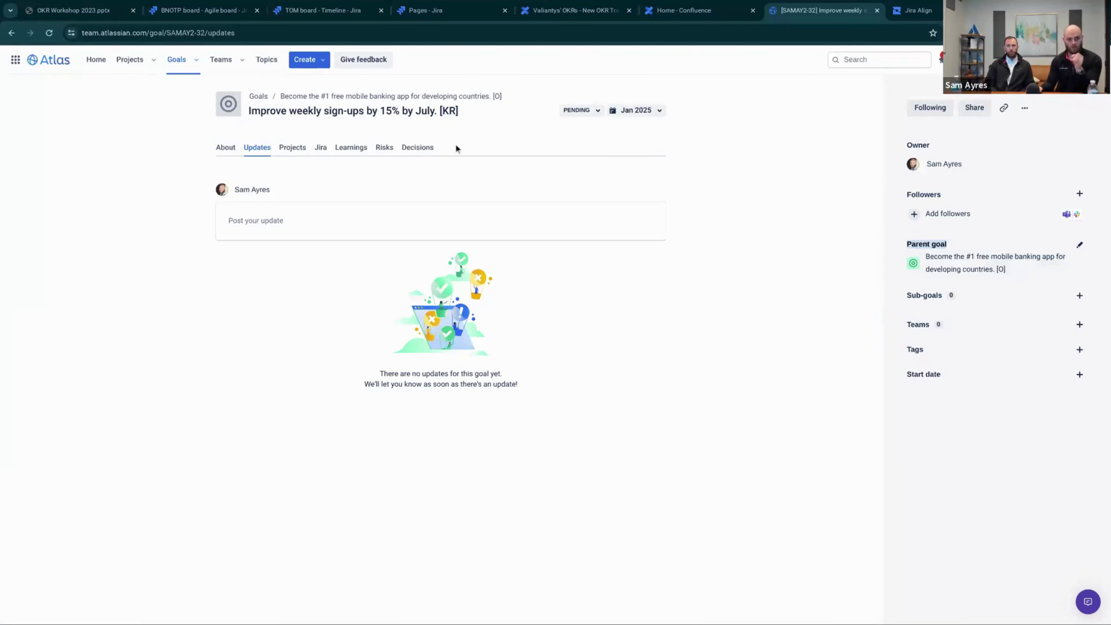
Append [KR] to the ATM-access sub-goal's title
click(972, 266)
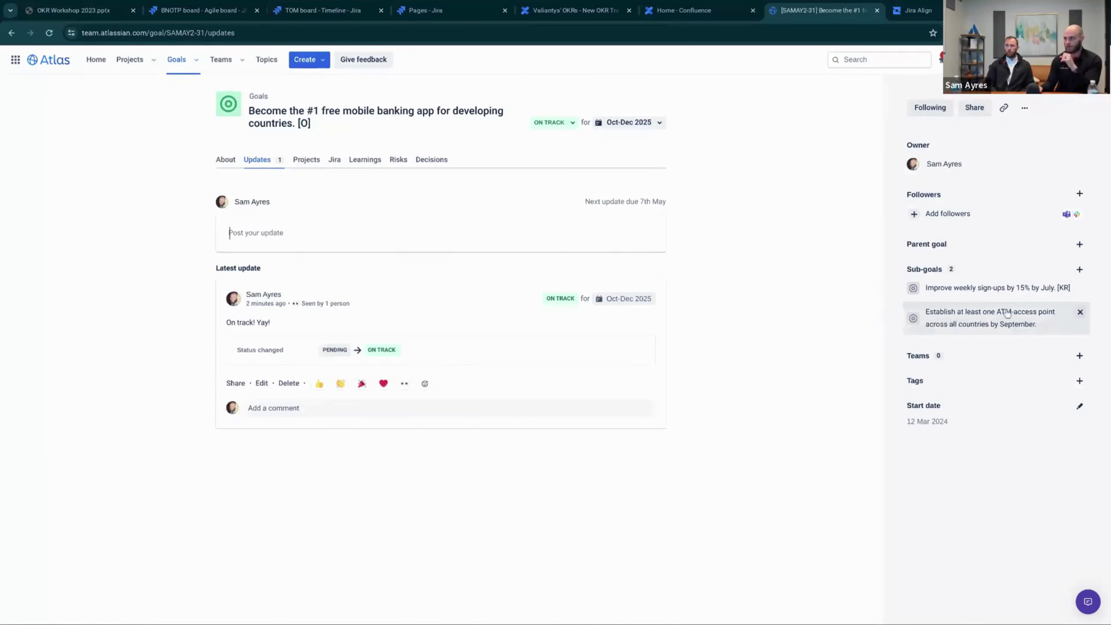
click(980, 313)
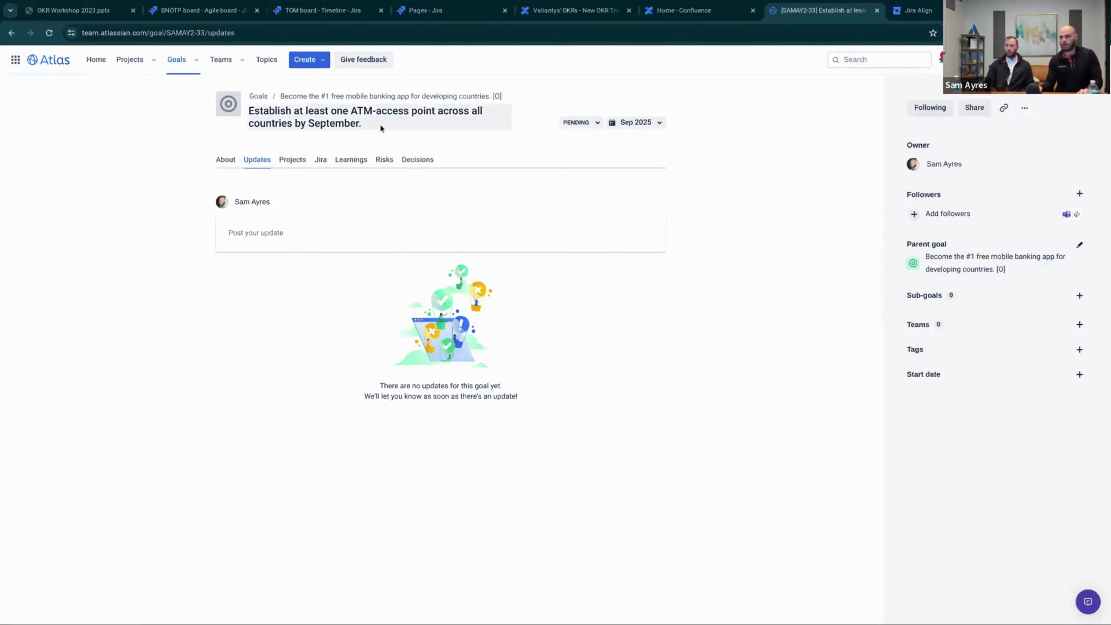
click(380, 124)
text([)
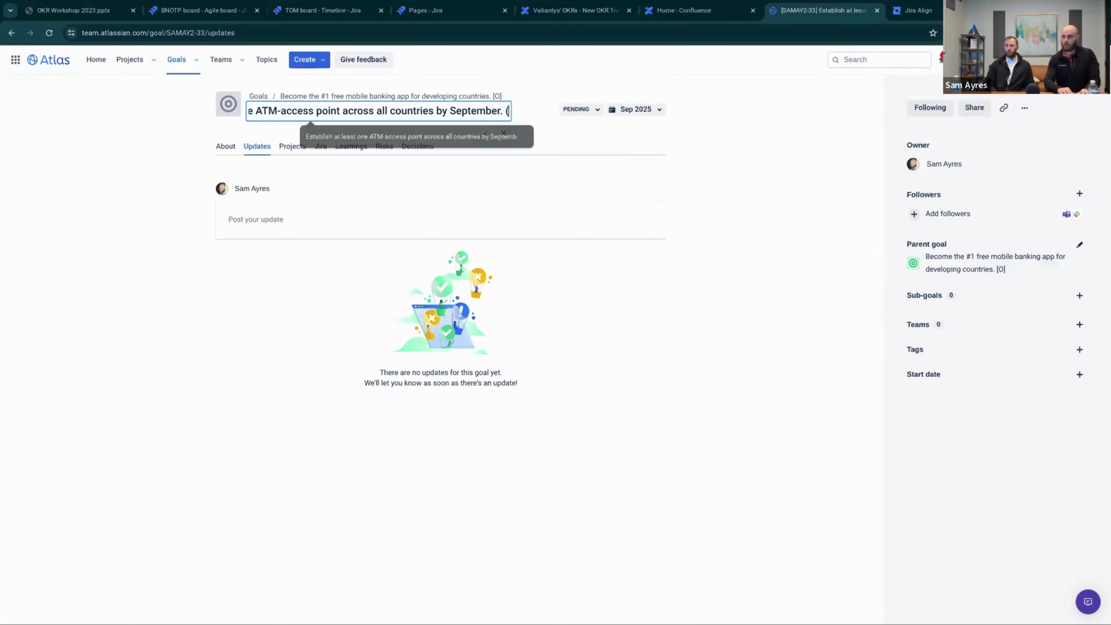
text(KR])
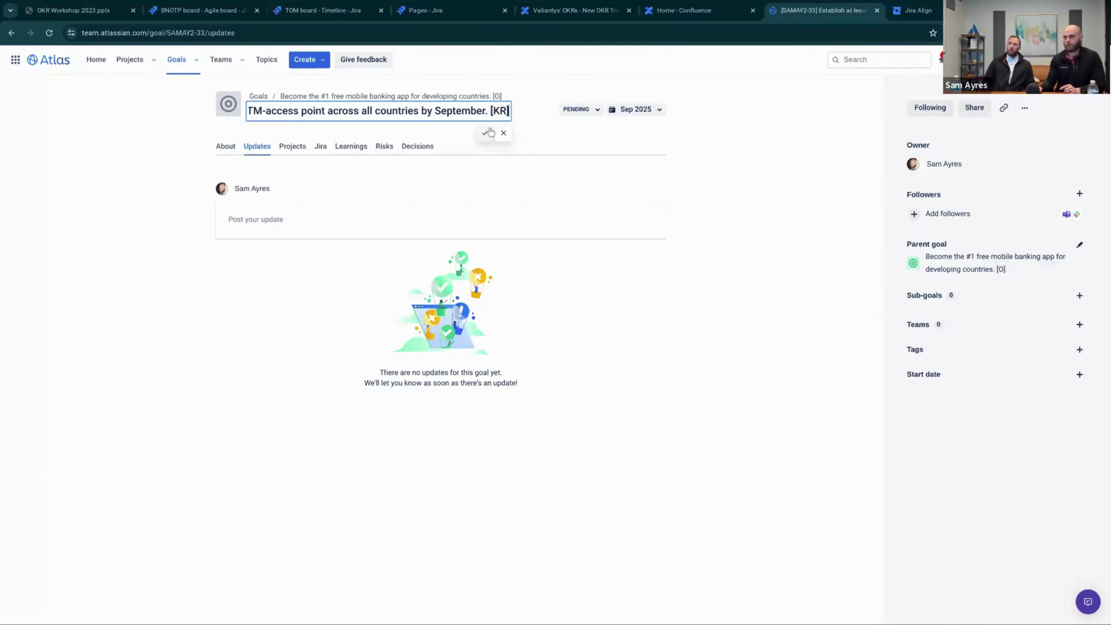
click(484, 132)
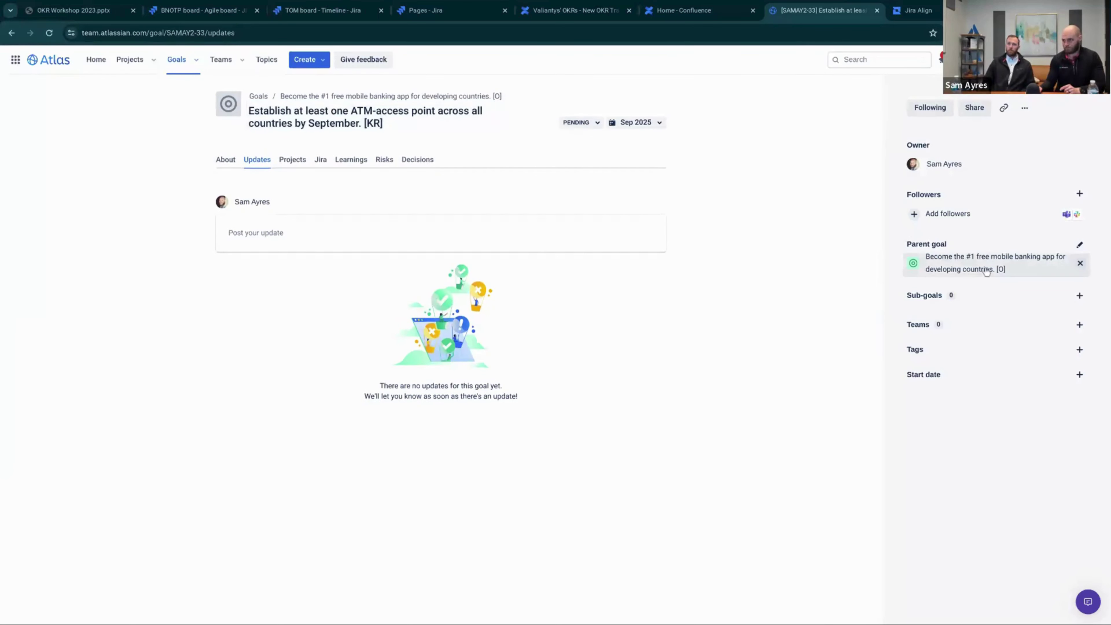
Link Jira issue TOM-5 as a contributing issue on the ATM-access goal's Jira tab
click(229, 163)
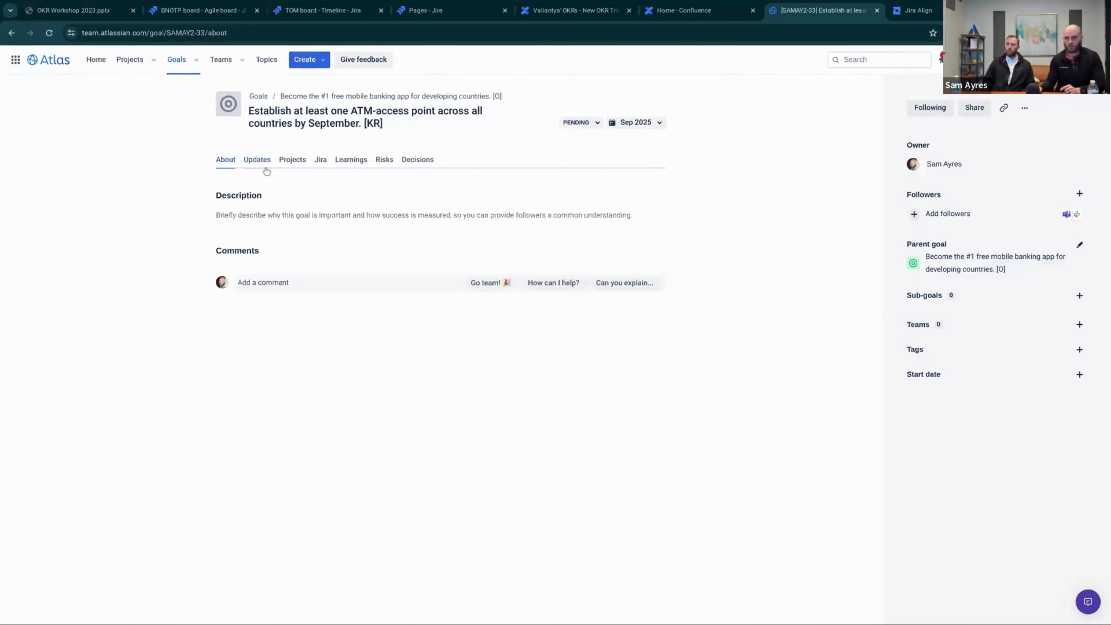
click(257, 162)
click(226, 162)
click(284, 168)
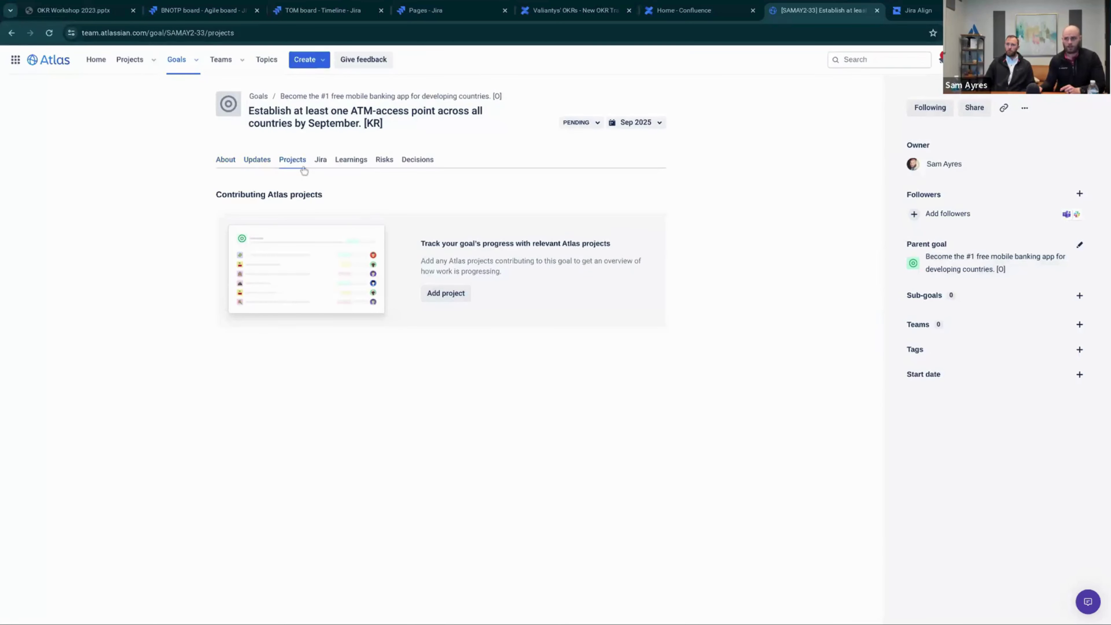
click(318, 165)
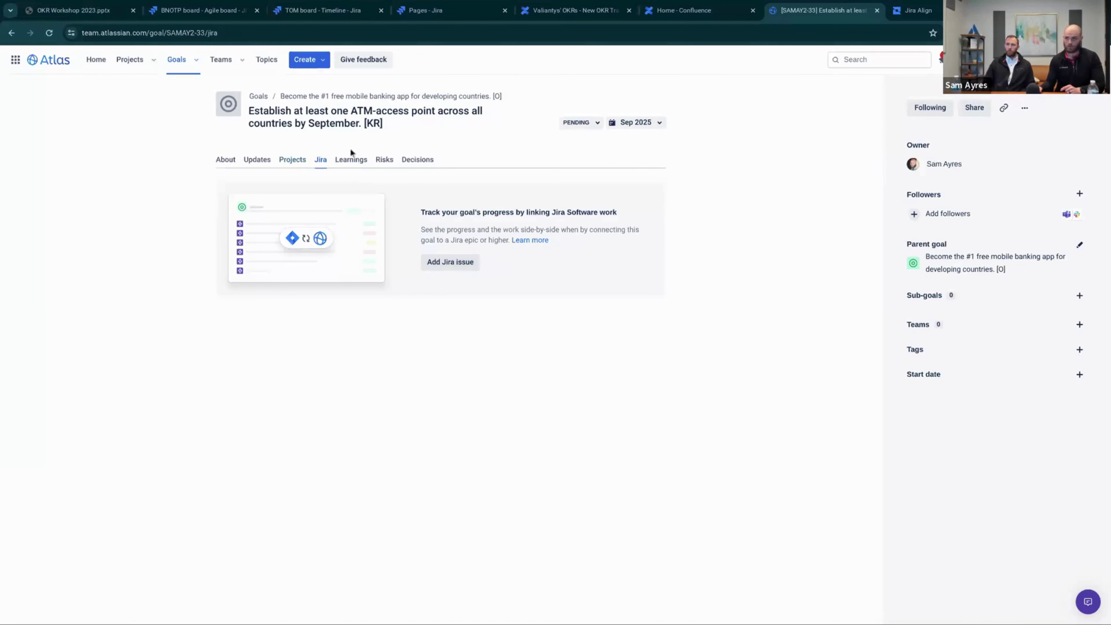
click(450, 263)
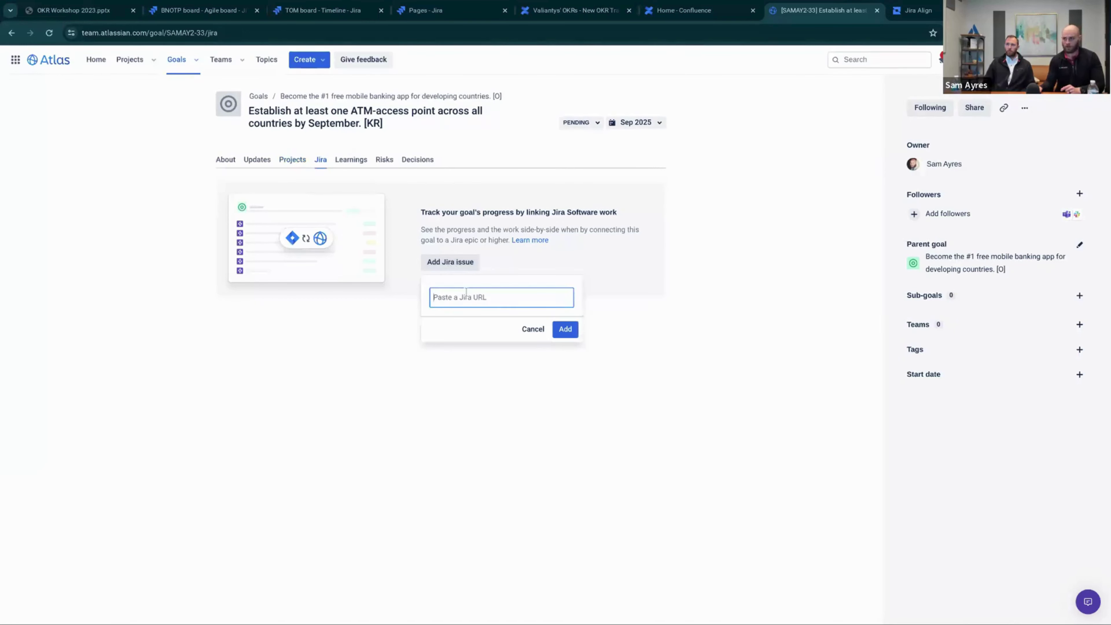
click(458, 297)
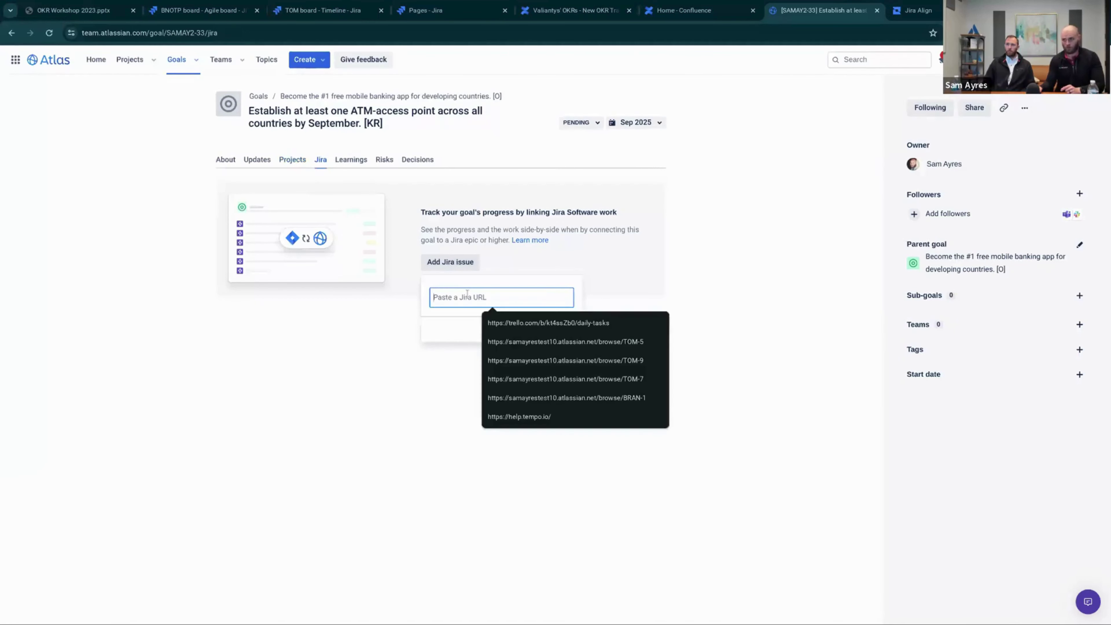
click(537, 342)
click(566, 333)
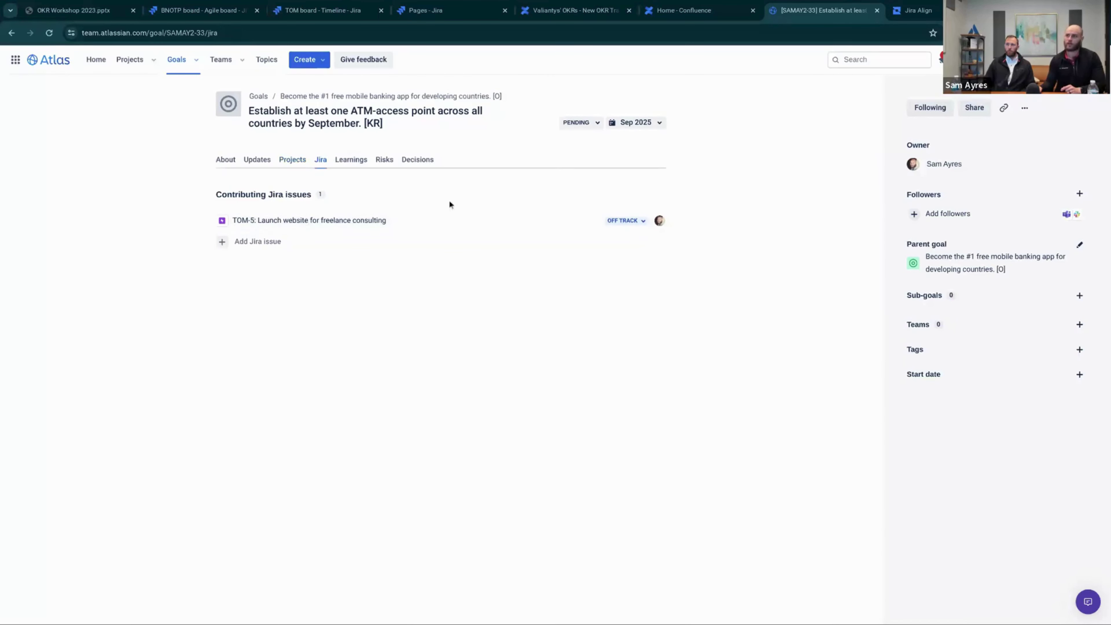
Open TOM-5 in a new browser tab
click(620, 221)
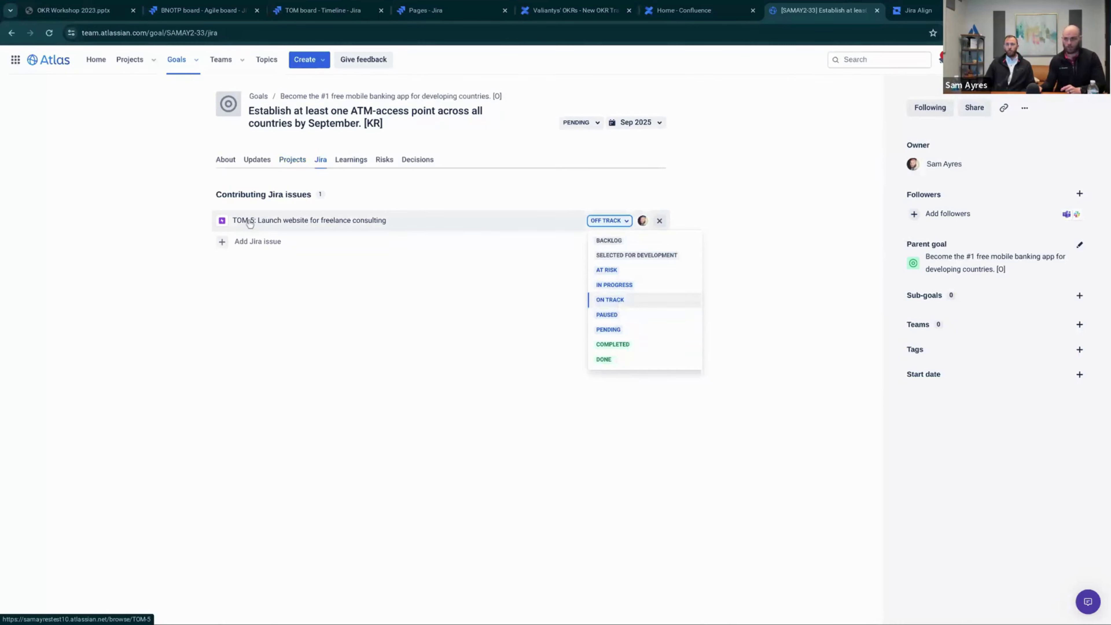
right_click(250, 223)
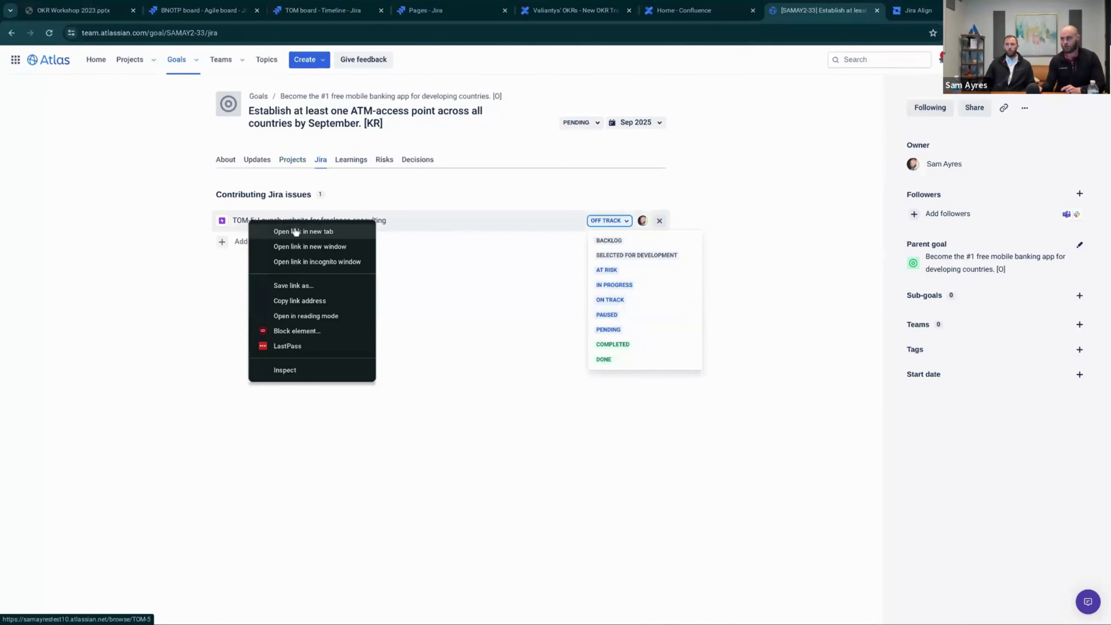
click(296, 232)
Confirm TOM-5's Link goals section lists both Atlas goals, then close its tab
click(832, 11)
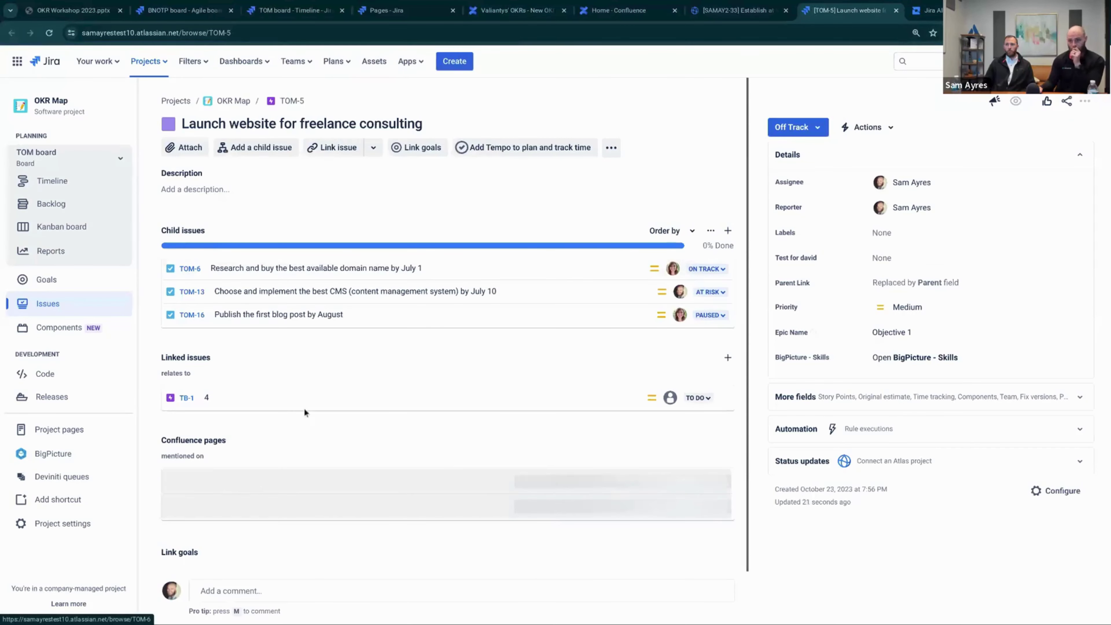
scroll(231, 459, down, 3)
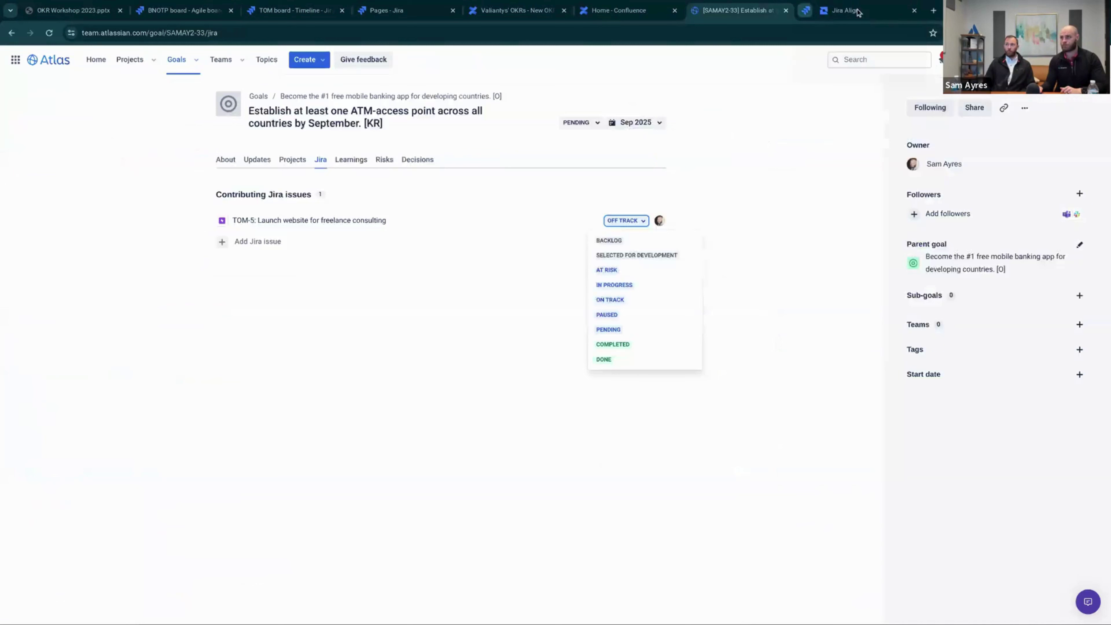
click(896, 10)
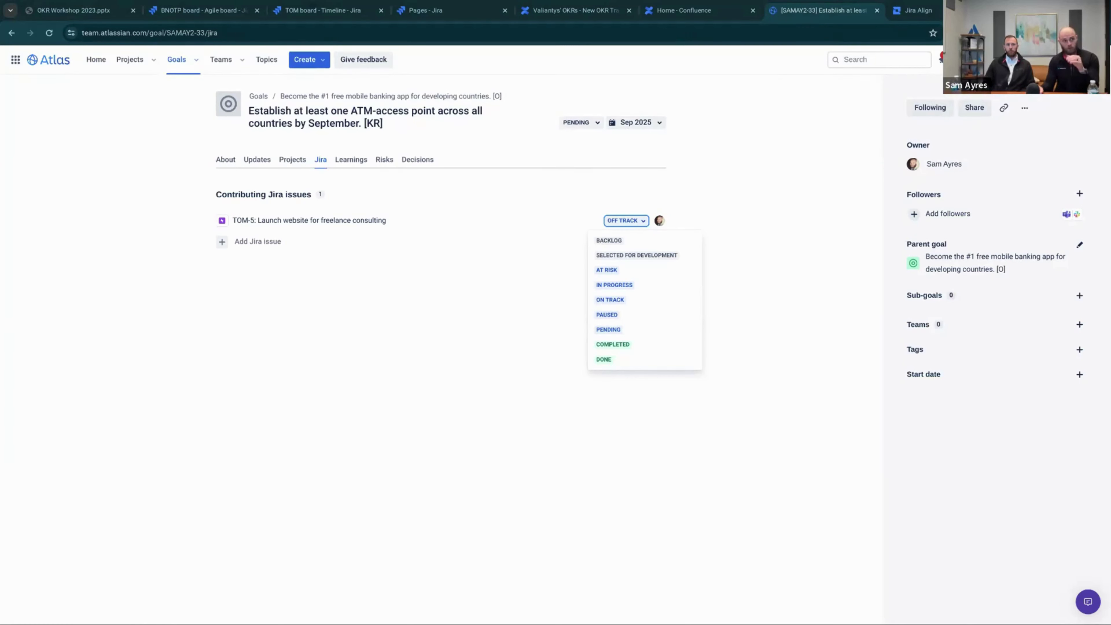
Dismiss the status list and open Atlas's settings gear menu
click(496, 300)
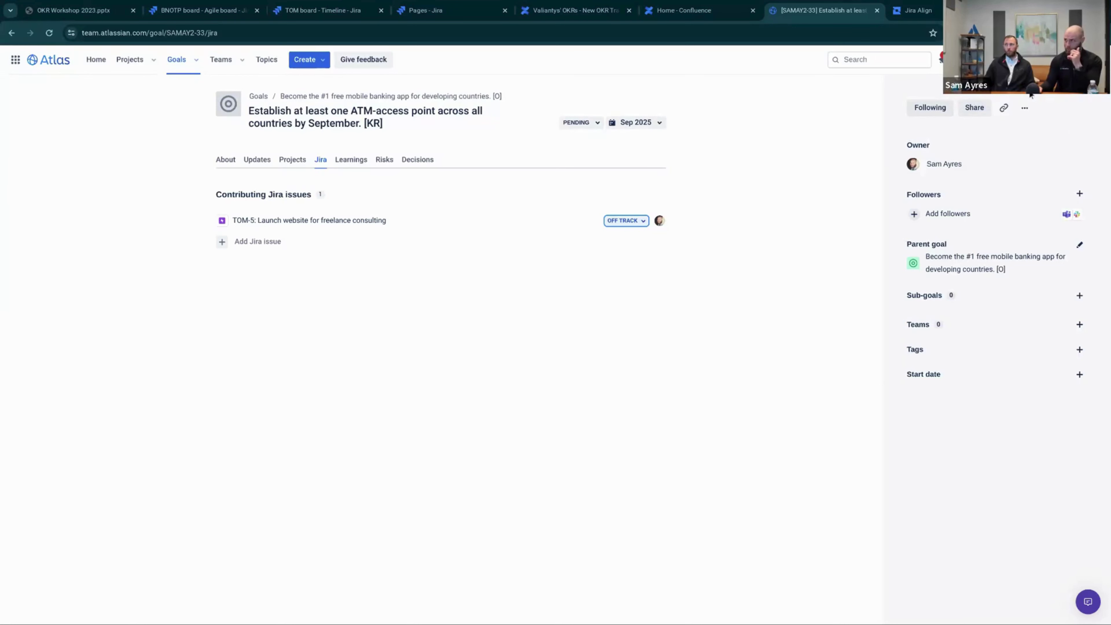
click(960, 60)
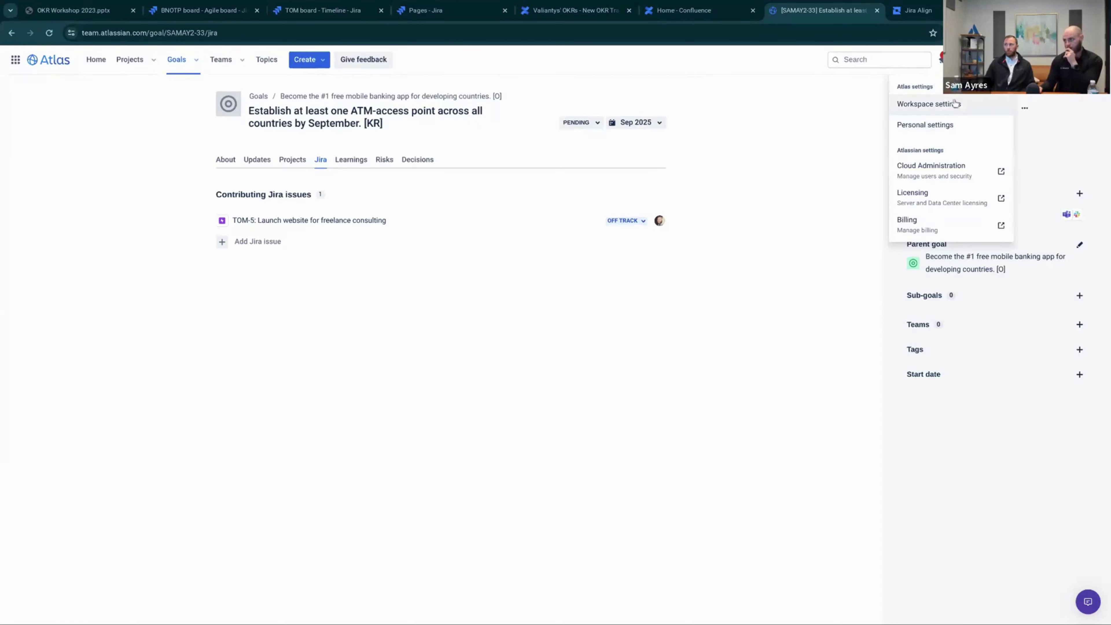
Save Status and score as the workspace goal scoring method, then return to Goals
click(929, 104)
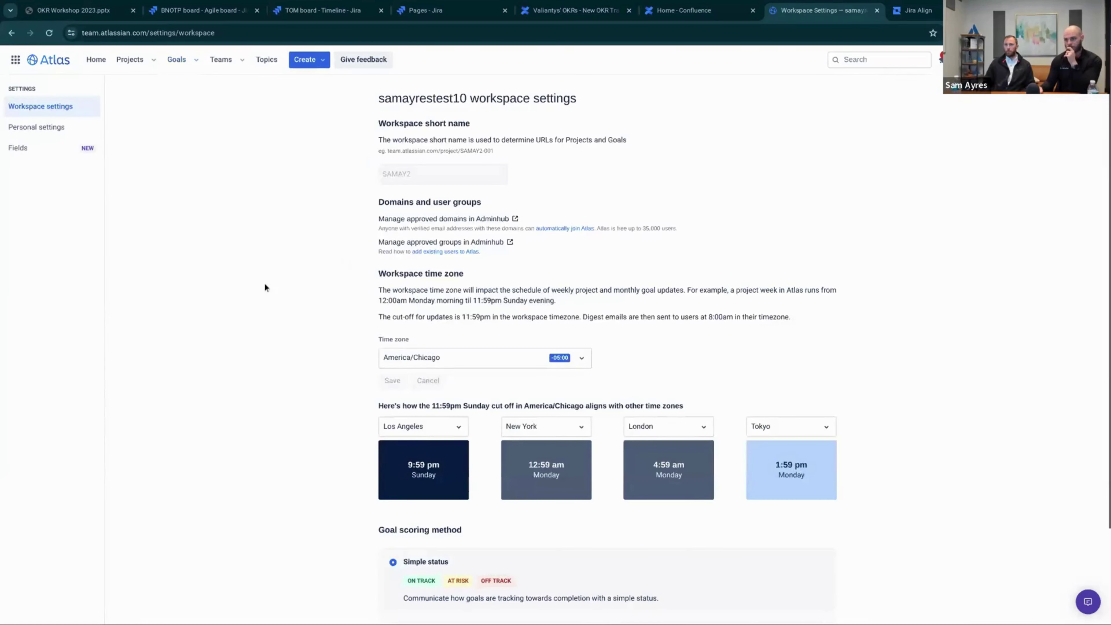
scroll(263, 282, down, 3)
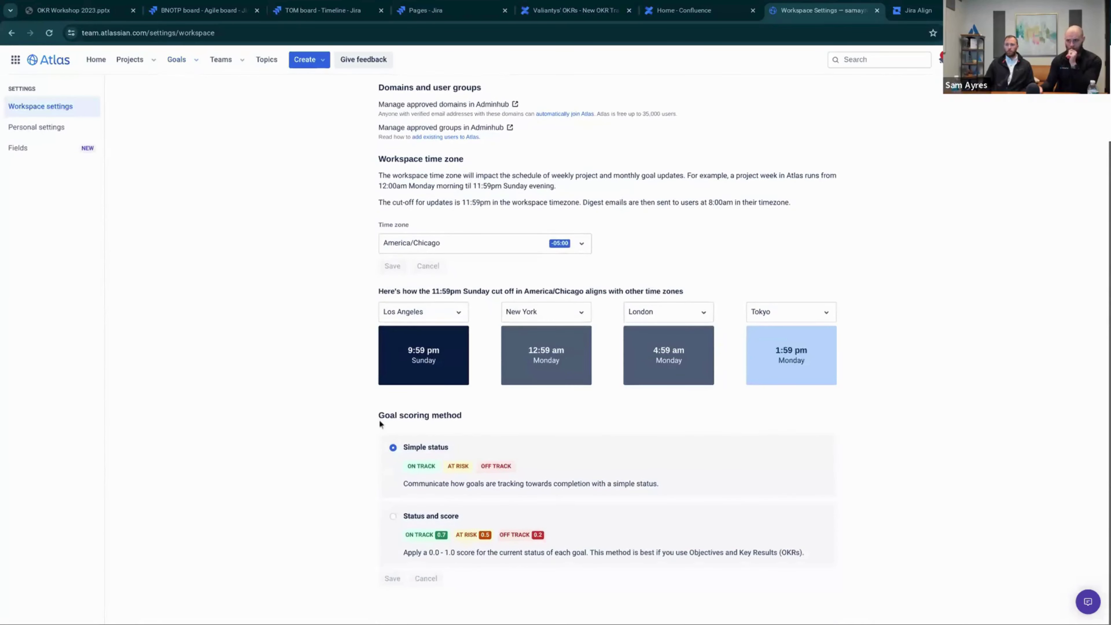
drag(380, 421, 471, 413)
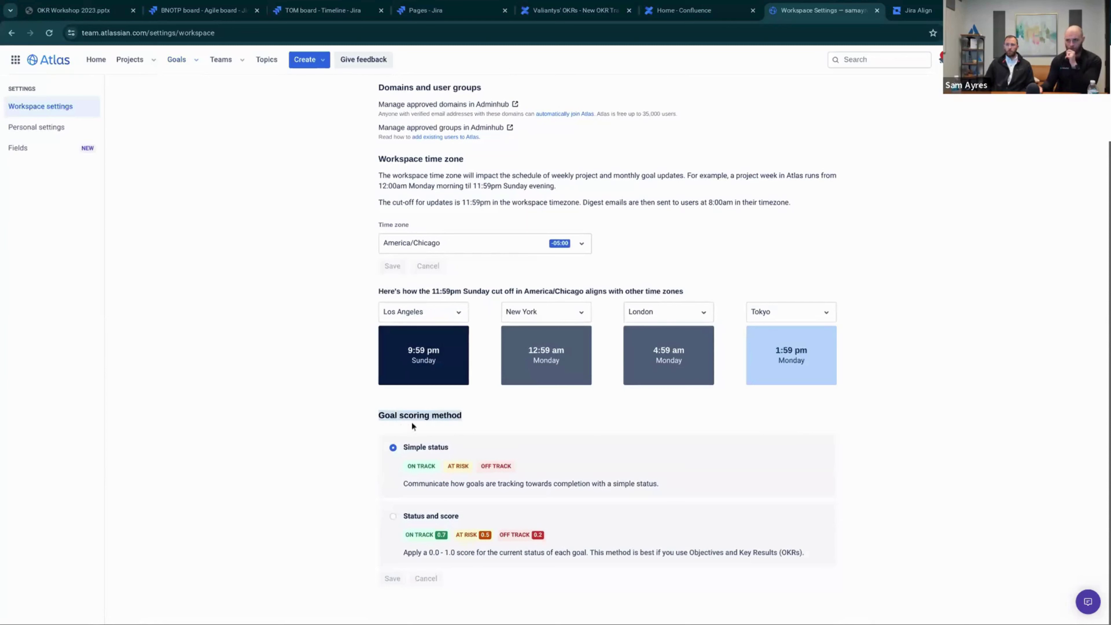
drag(403, 448, 421, 449)
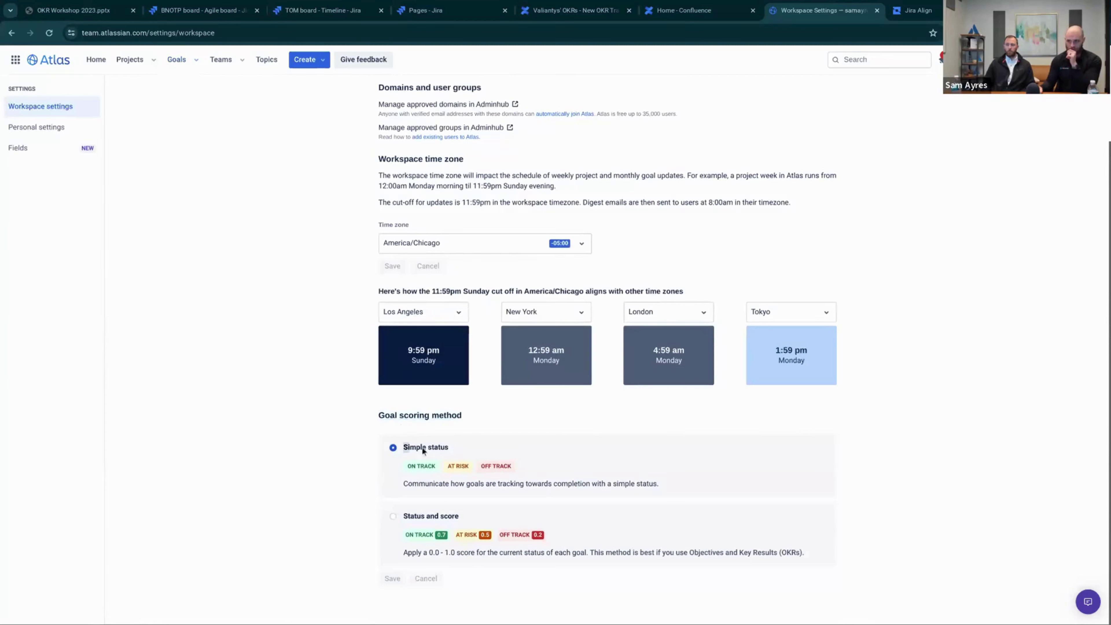
click(393, 516)
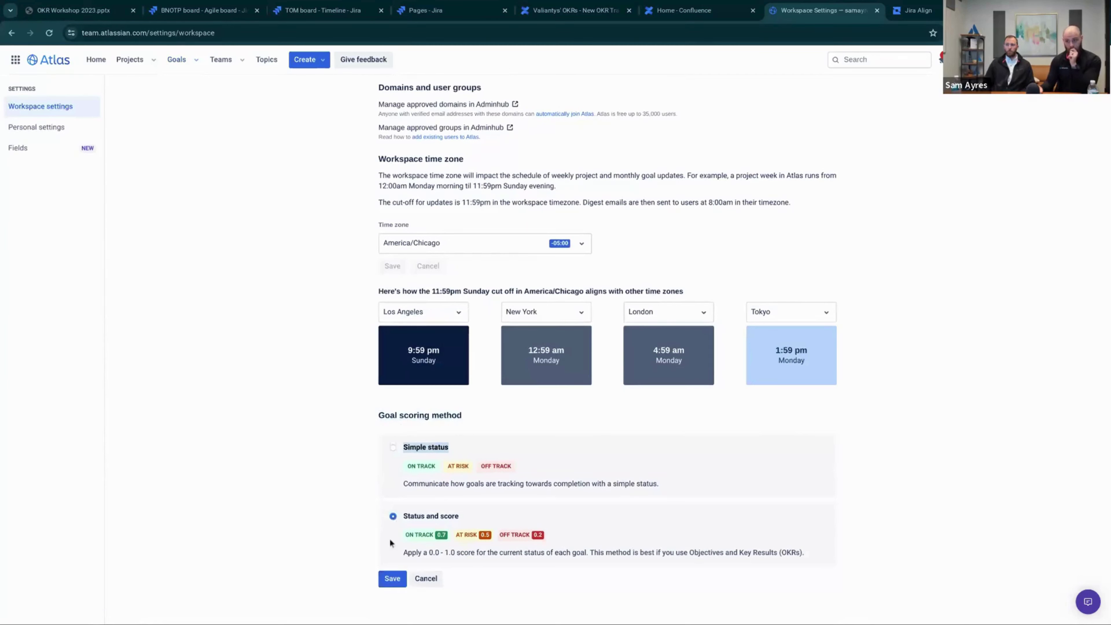
click(392, 579)
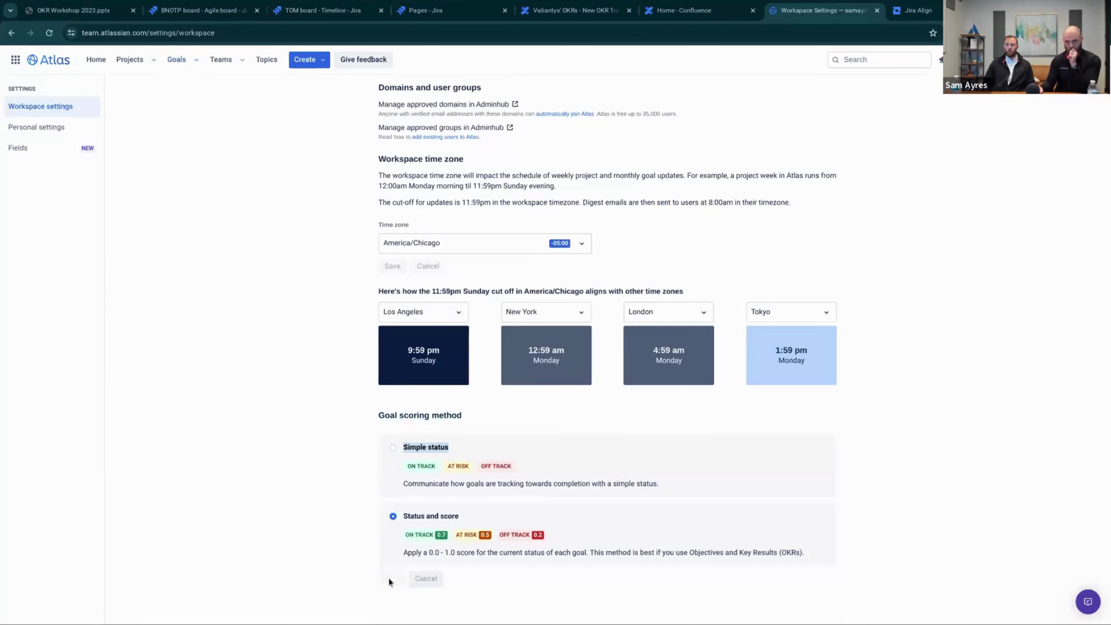
scroll(100, 238, up, 3)
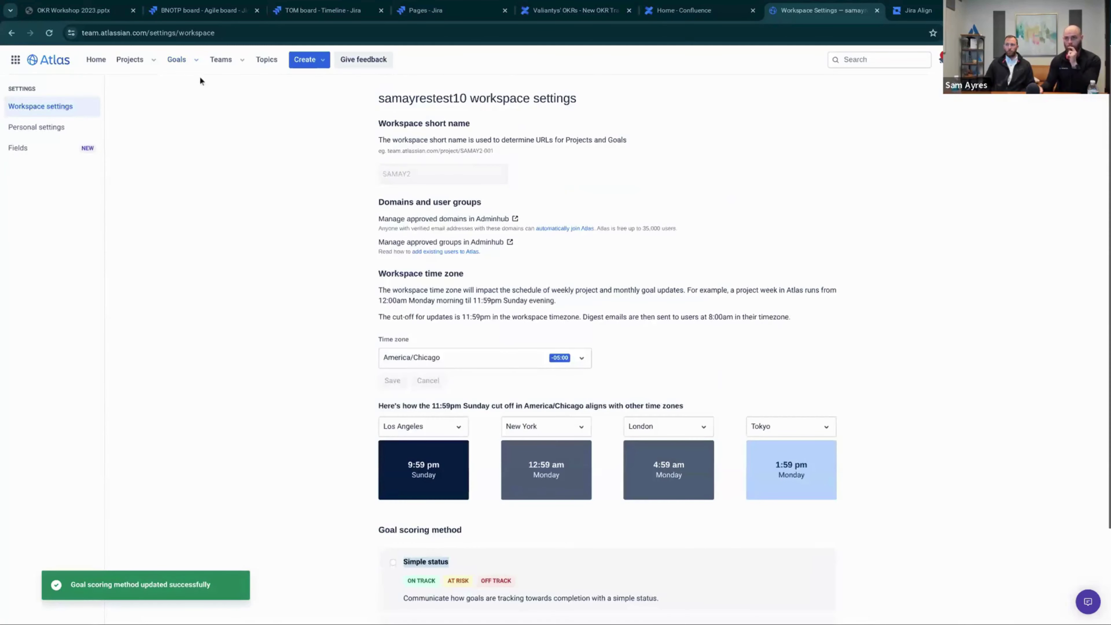
click(180, 60)
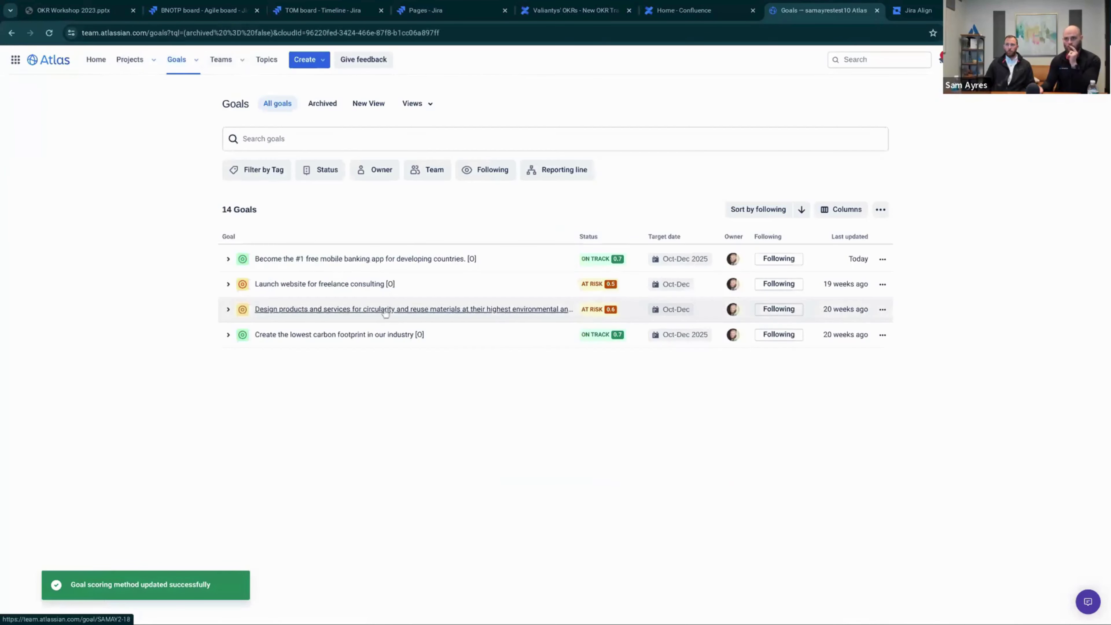
Set the mobile banking objective to AT RISK 0.5 and post 'At risk with a score of 0.5'
click(296, 259)
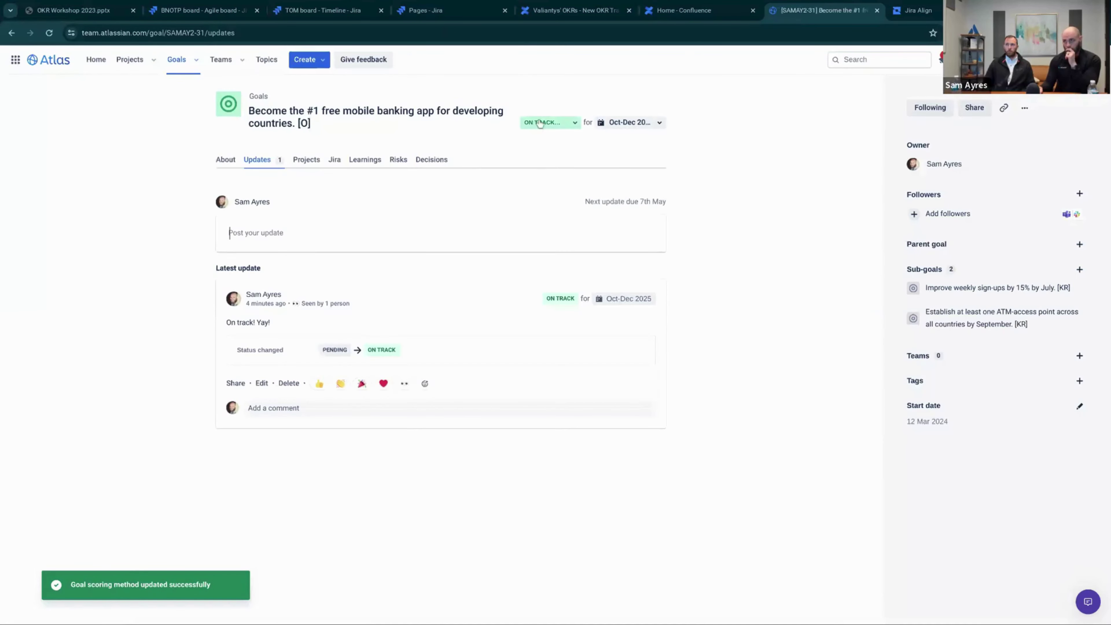
click(538, 123)
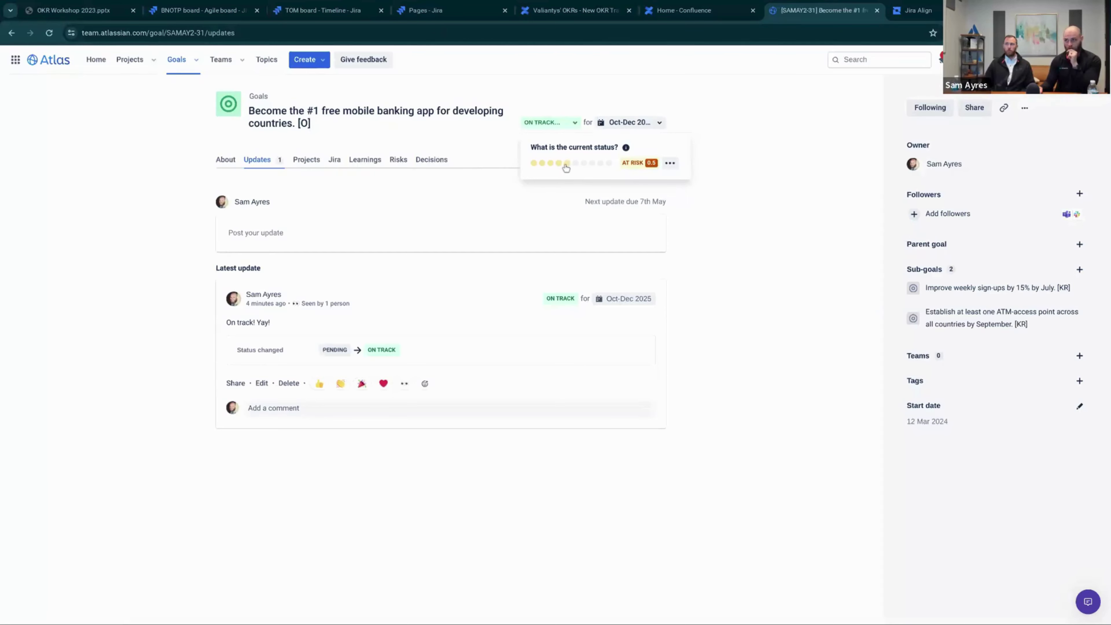
click(567, 164)
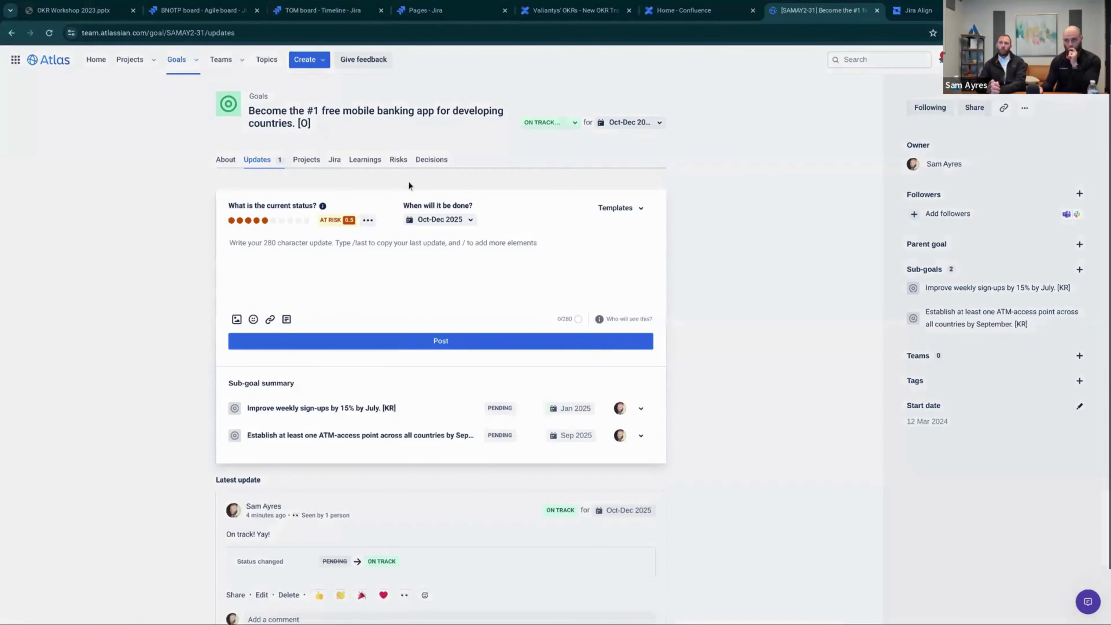
click(274, 245)
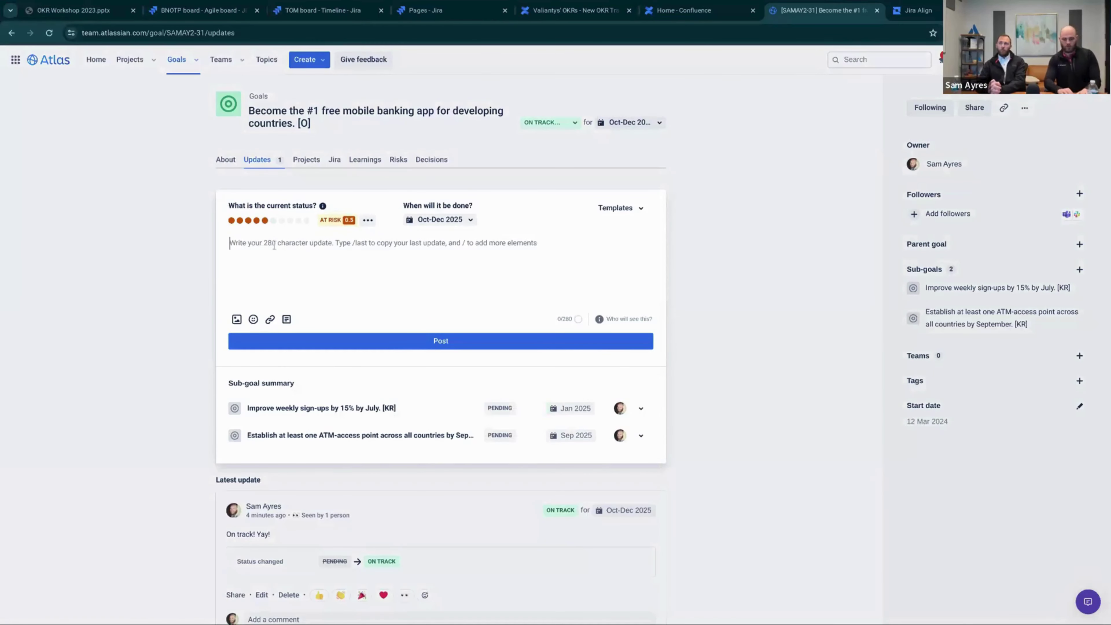
text(At risk with a)
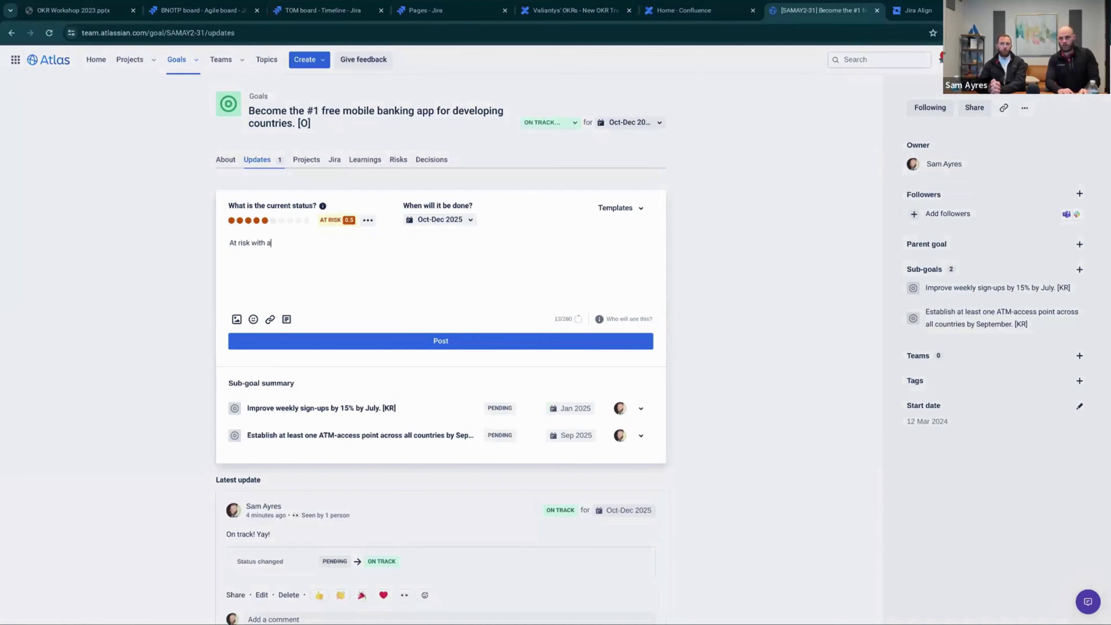
text( score of)
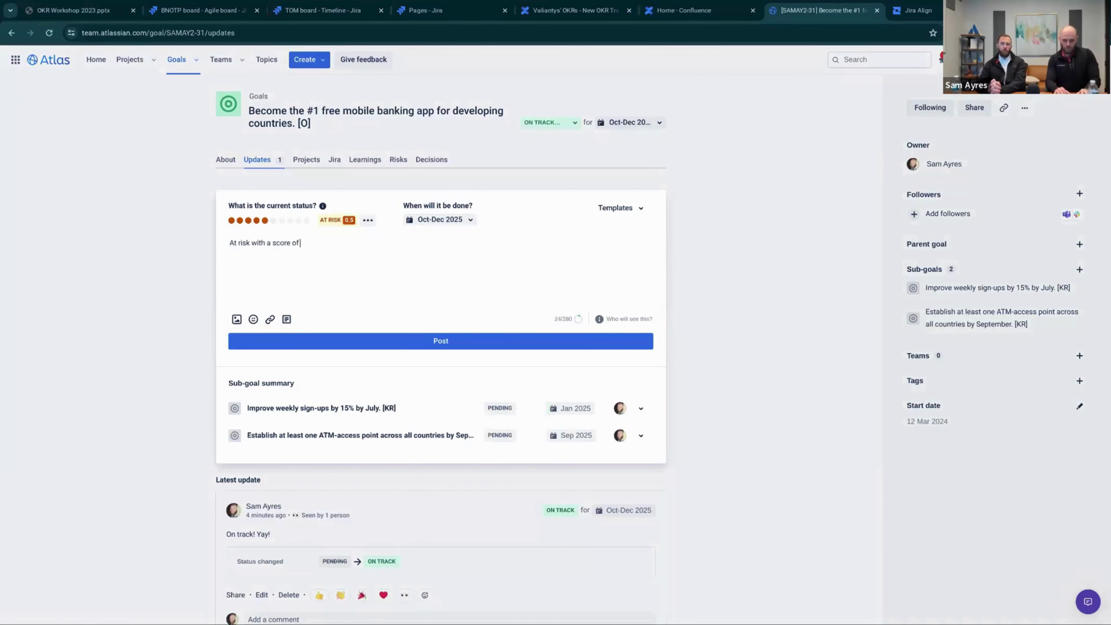
text( 0.5)
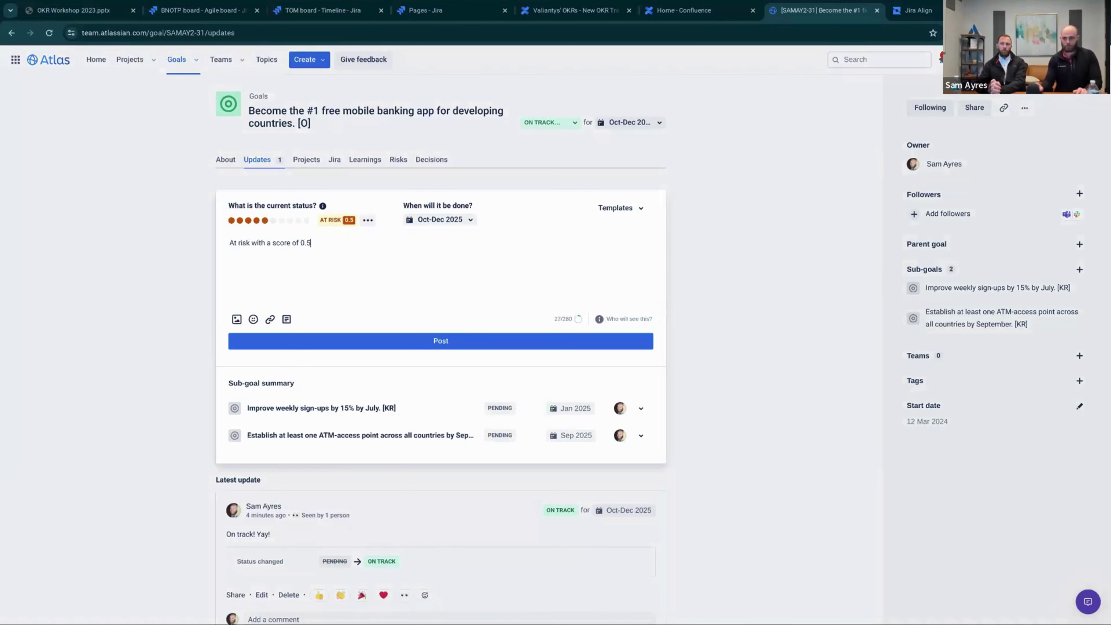
click(360, 342)
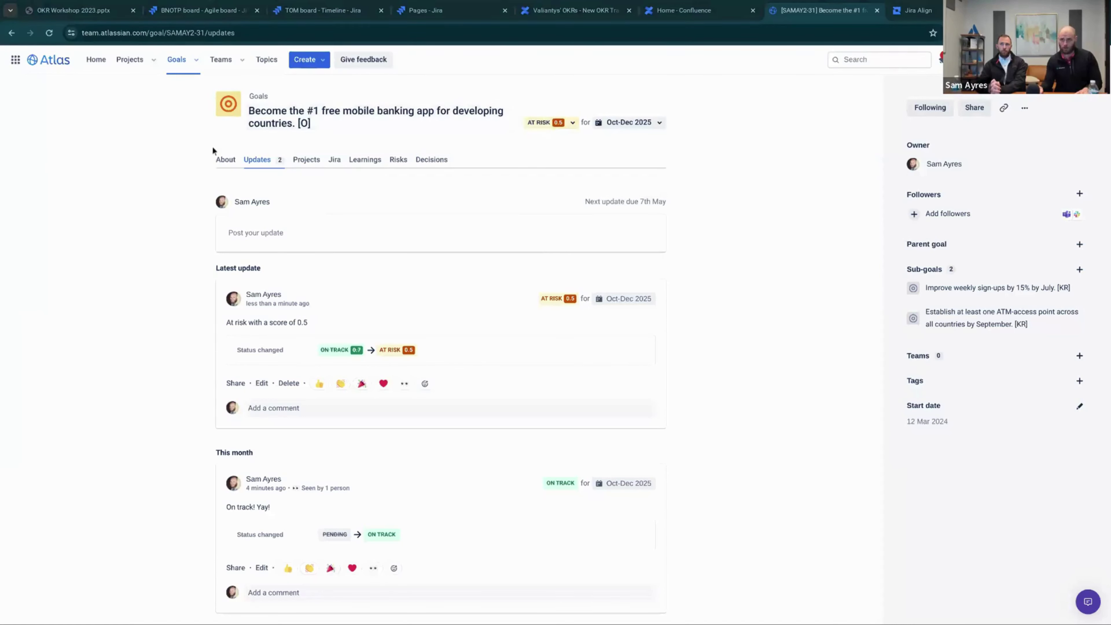
Paste the score-range bullets into the objective's description, then switch to Jira Align
click(224, 160)
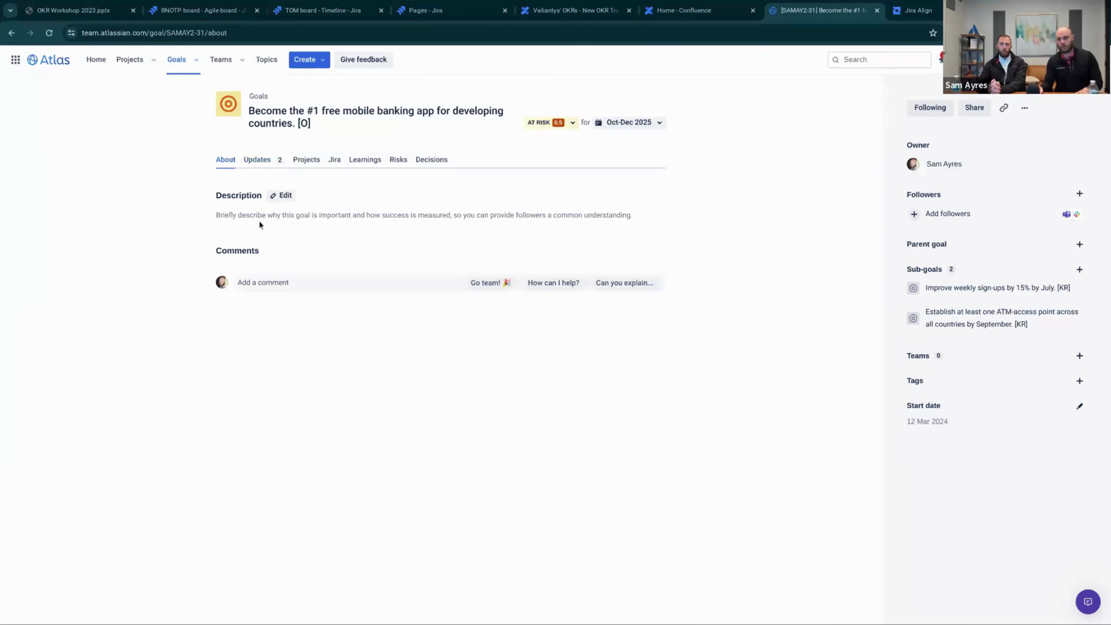
click(283, 197)
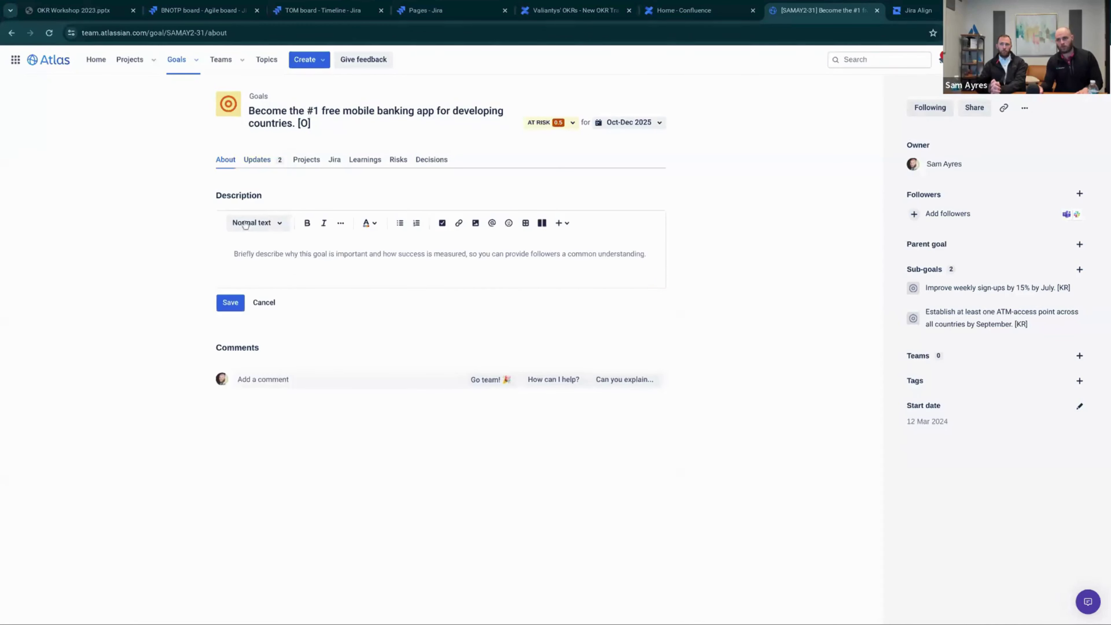
text(0.0-0.3 = OFF TRACK 0.4-0.6 = AT RISK 0.7-1.0 = ON TRACK)
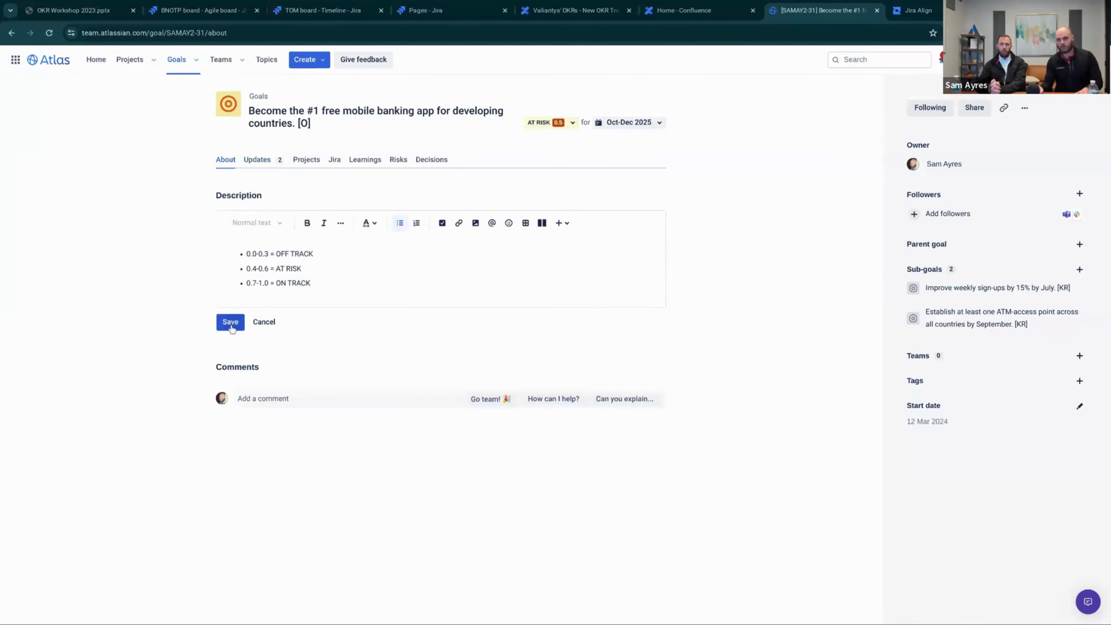
click(230, 326)
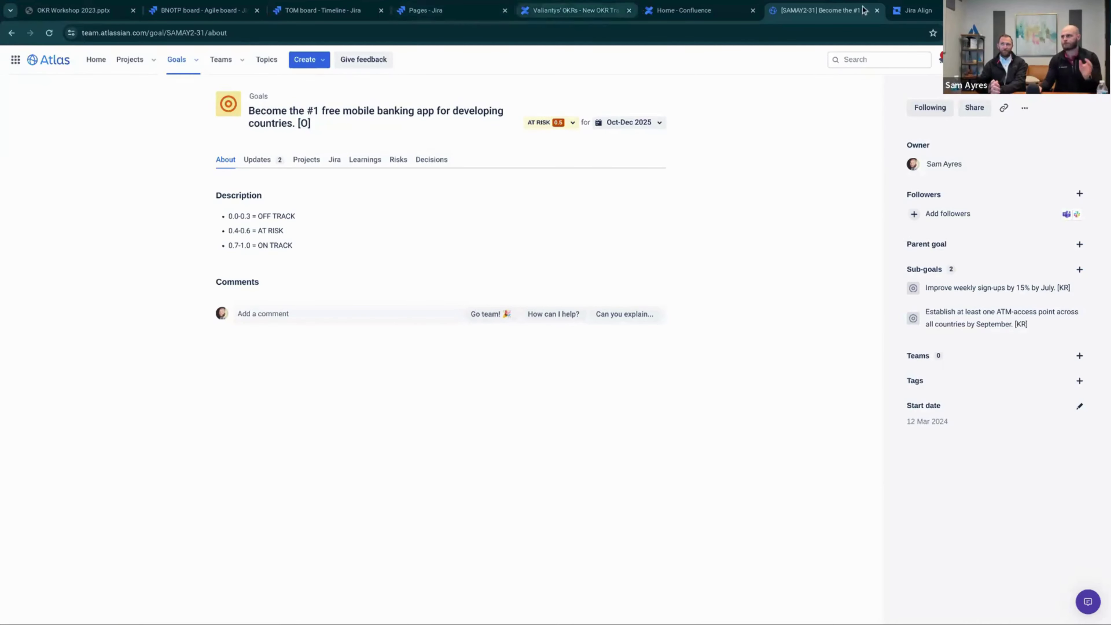
click(916, 10)
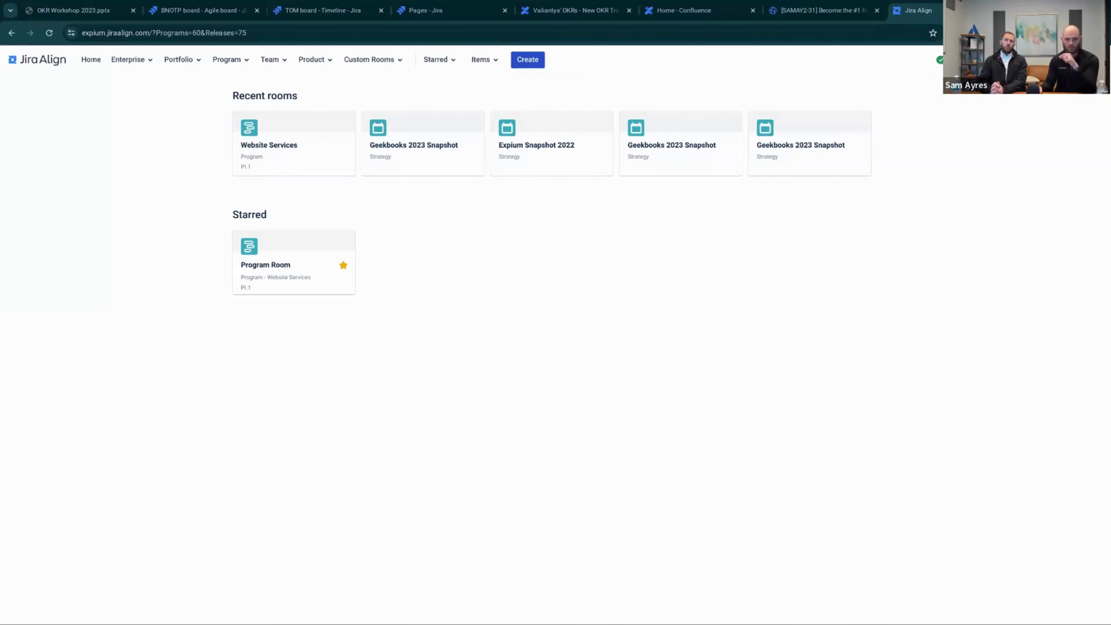
Open the Geekbooks 2023 Snapshot room and scroll through its strategy pyramid and OKR heatmap
click(407, 151)
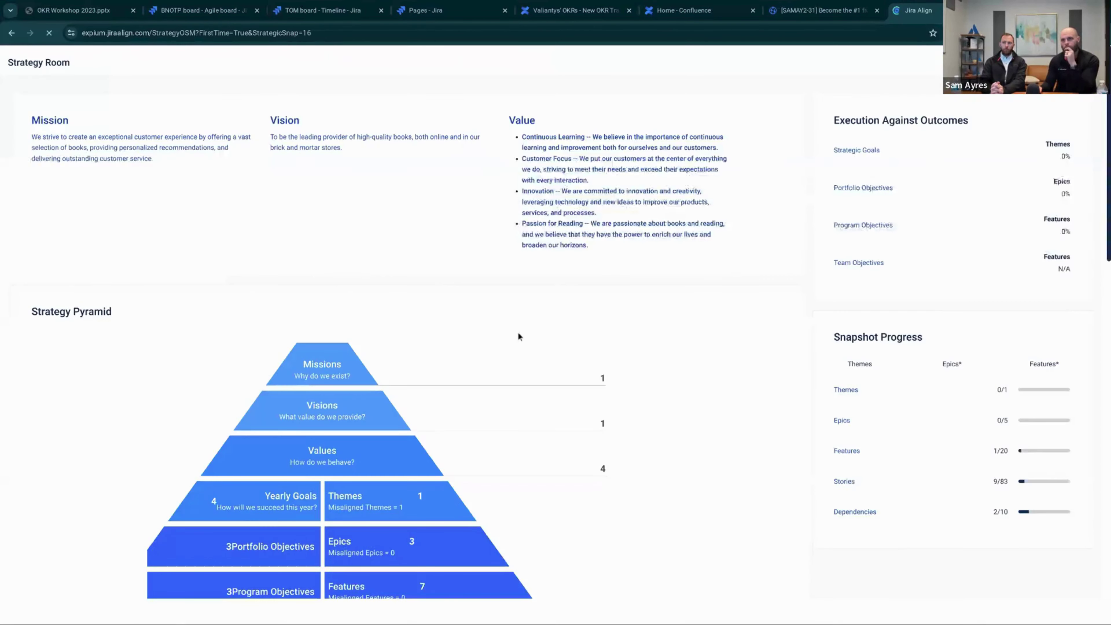
scroll(319, 314, down, 3)
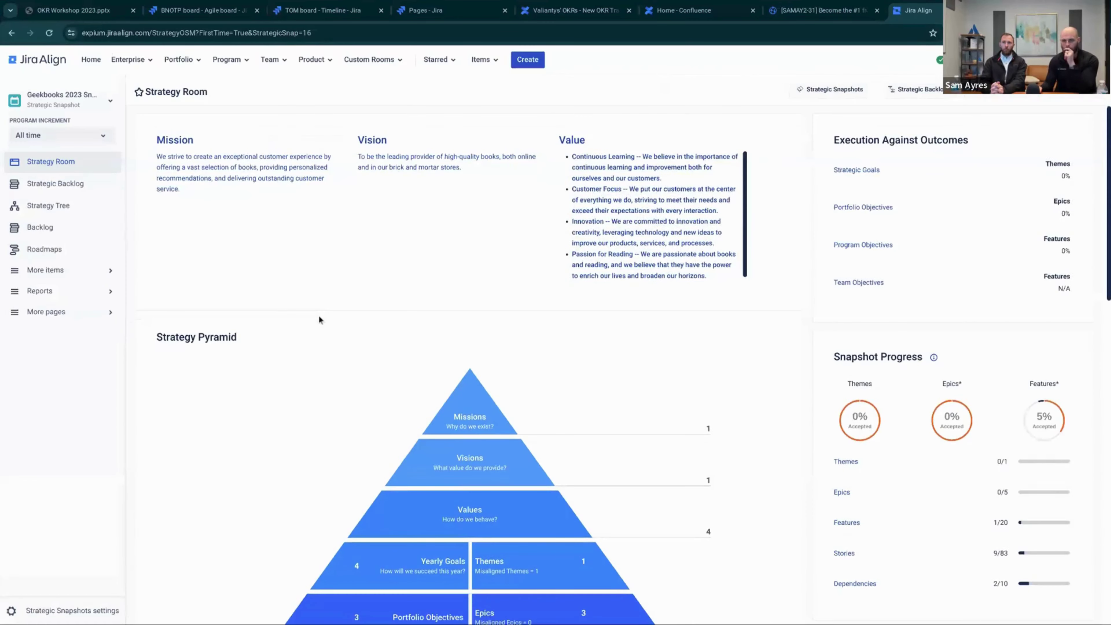
scroll(318, 314, down, 1)
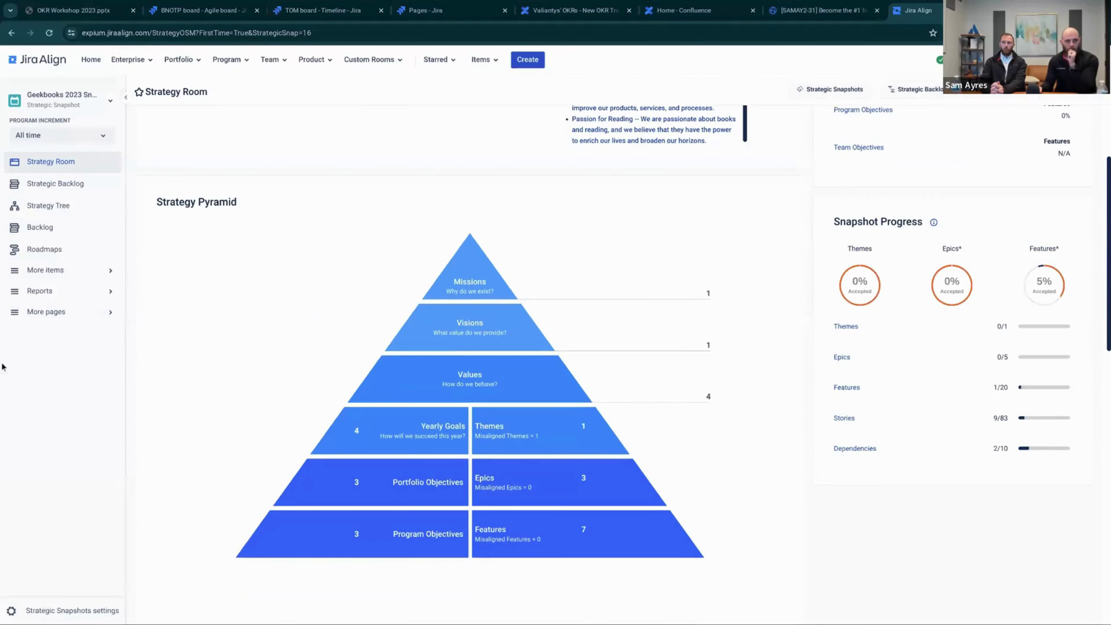
scroll(351, 368, down, 1)
scroll(353, 373, down, 1)
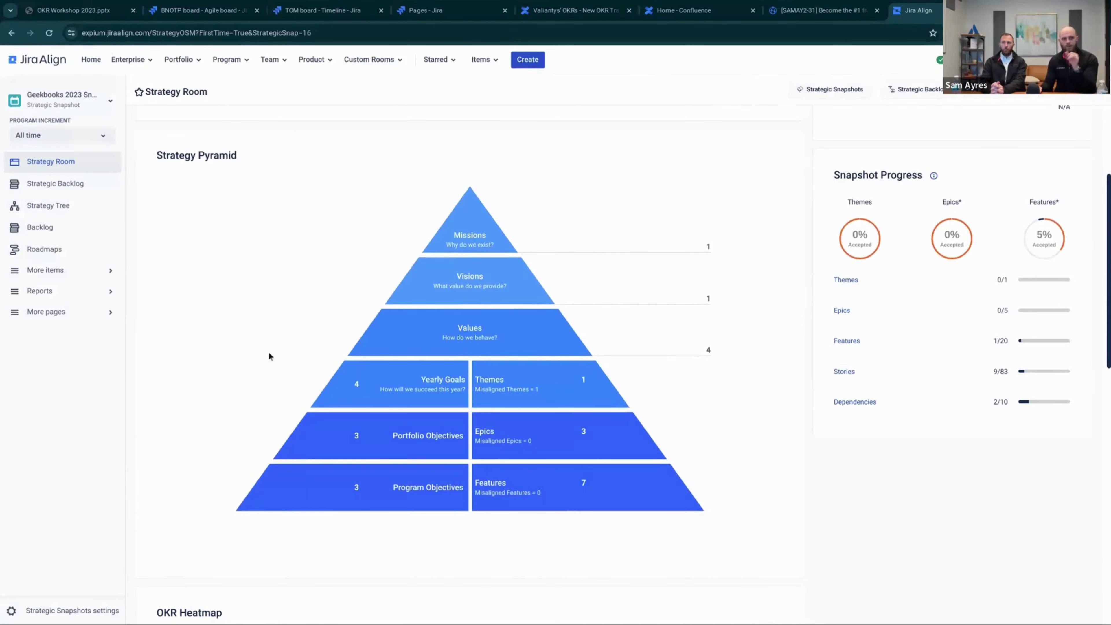
scroll(269, 354, down, 1)
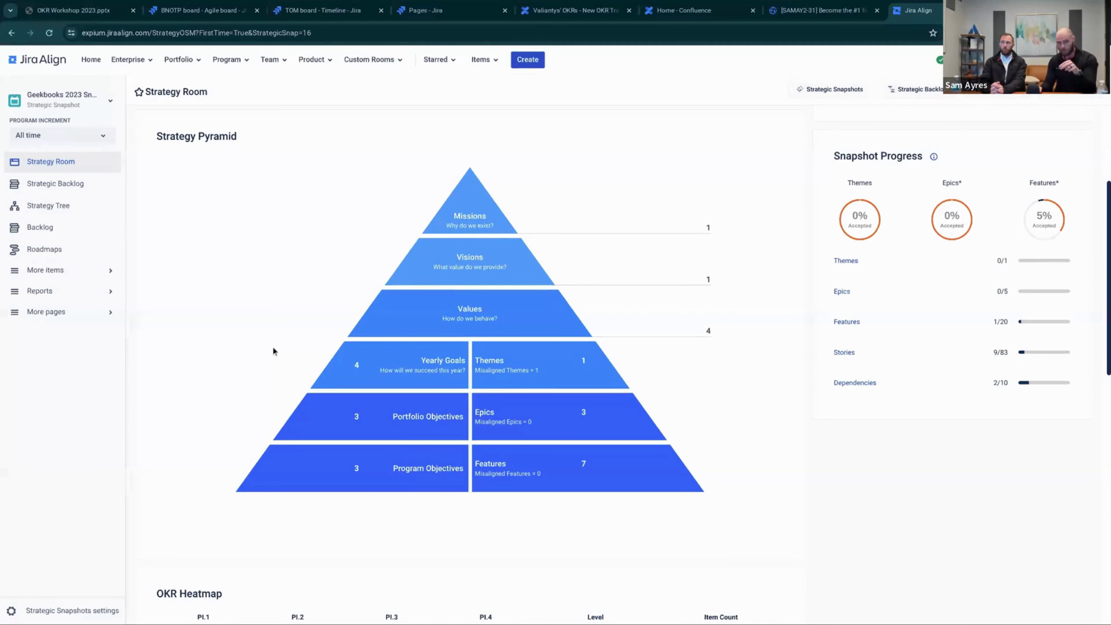
scroll(273, 352, down, 4)
scroll(275, 355, down, 4)
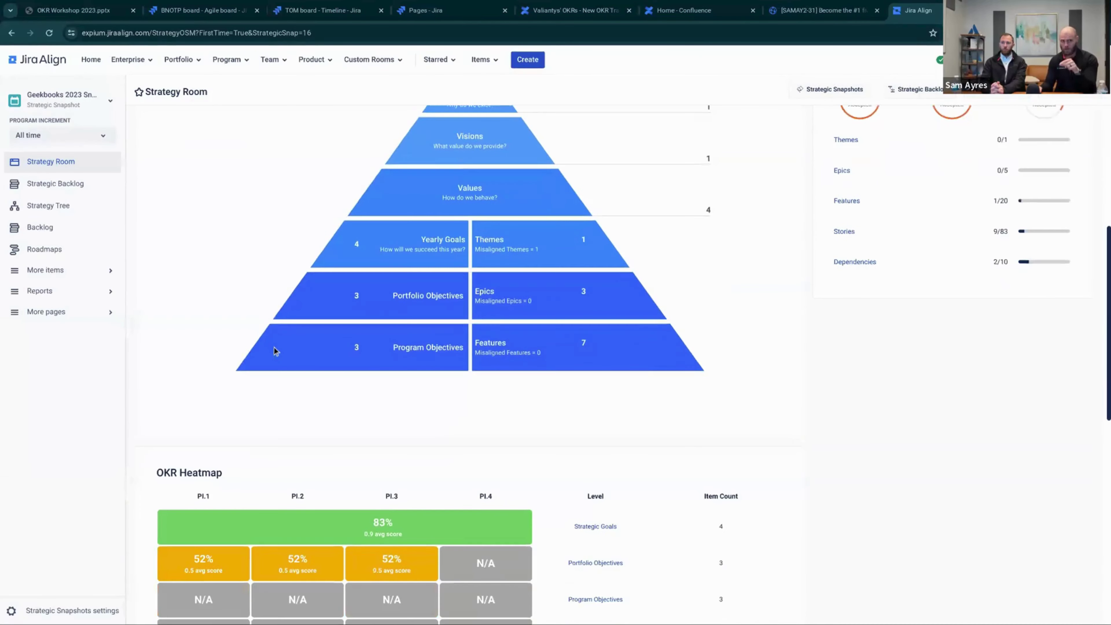
scroll(274, 348, down, 1)
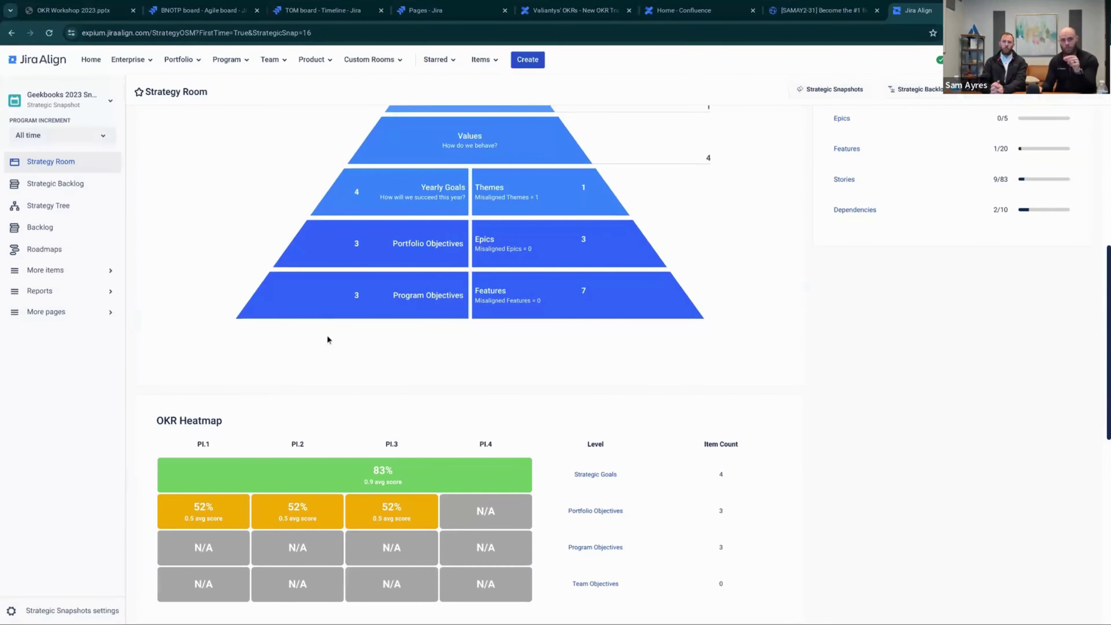
scroll(322, 340, up, 1)
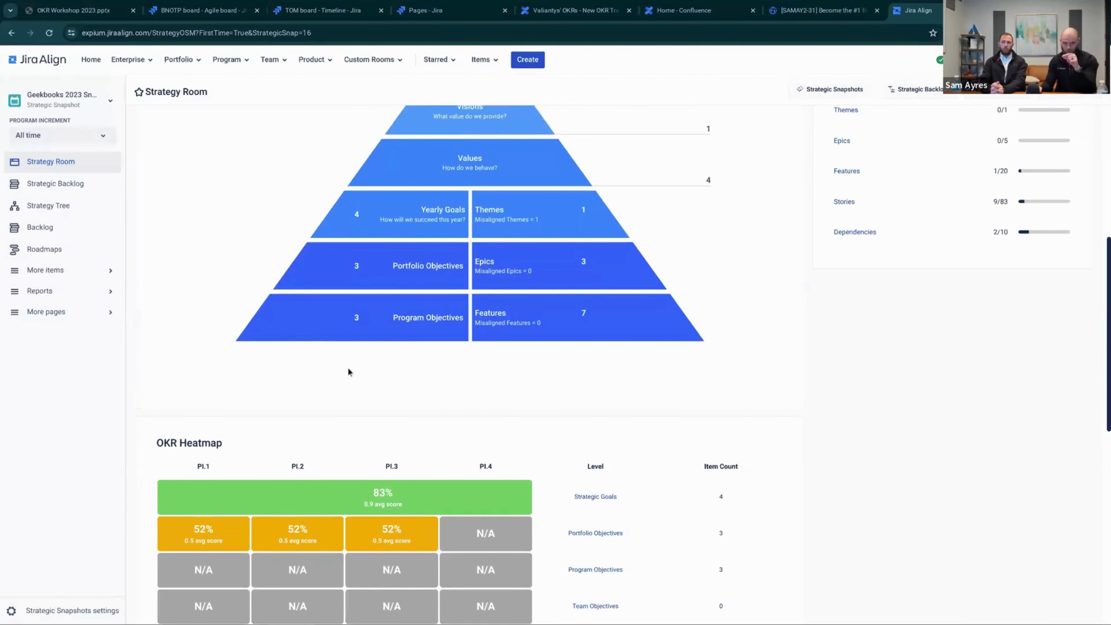
scroll(347, 369, down, 3)
scroll(284, 370, down, 1)
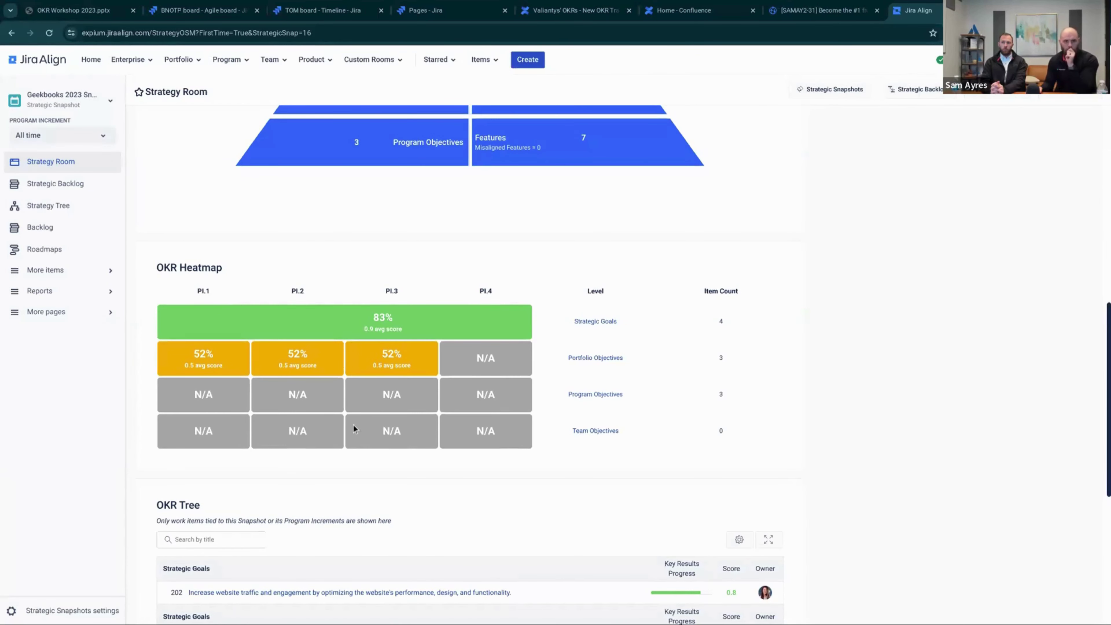
scroll(354, 424, up, 3)
scroll(359, 425, up, 2)
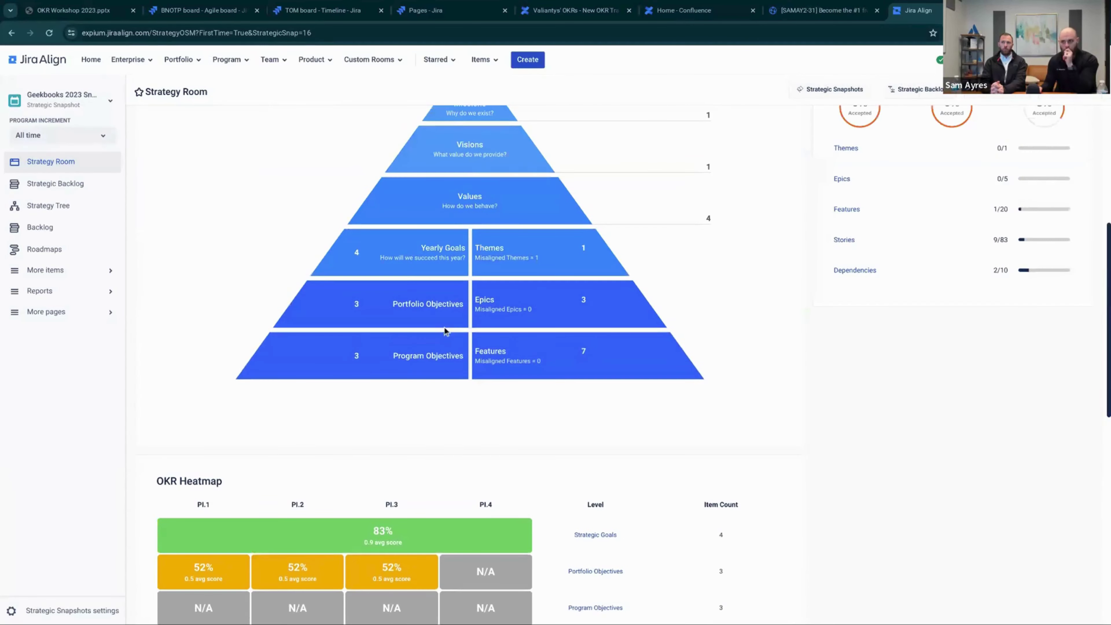
Open portfolio objective 3659 and expand its search-monitoring key result, scored 0.6 (6 of 10)
click(423, 304)
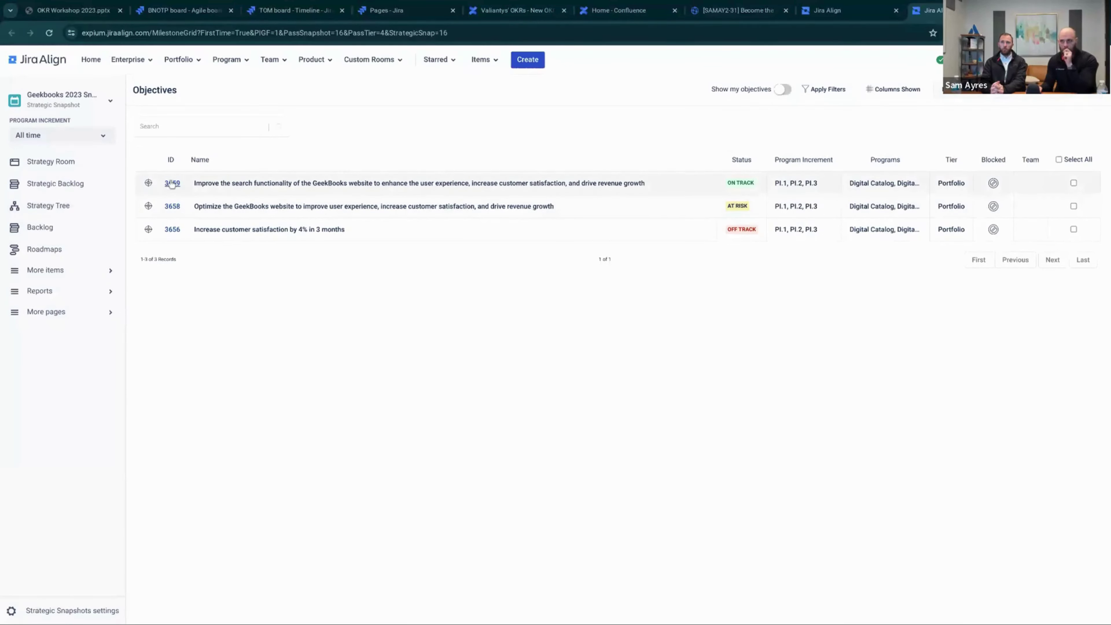
click(171, 184)
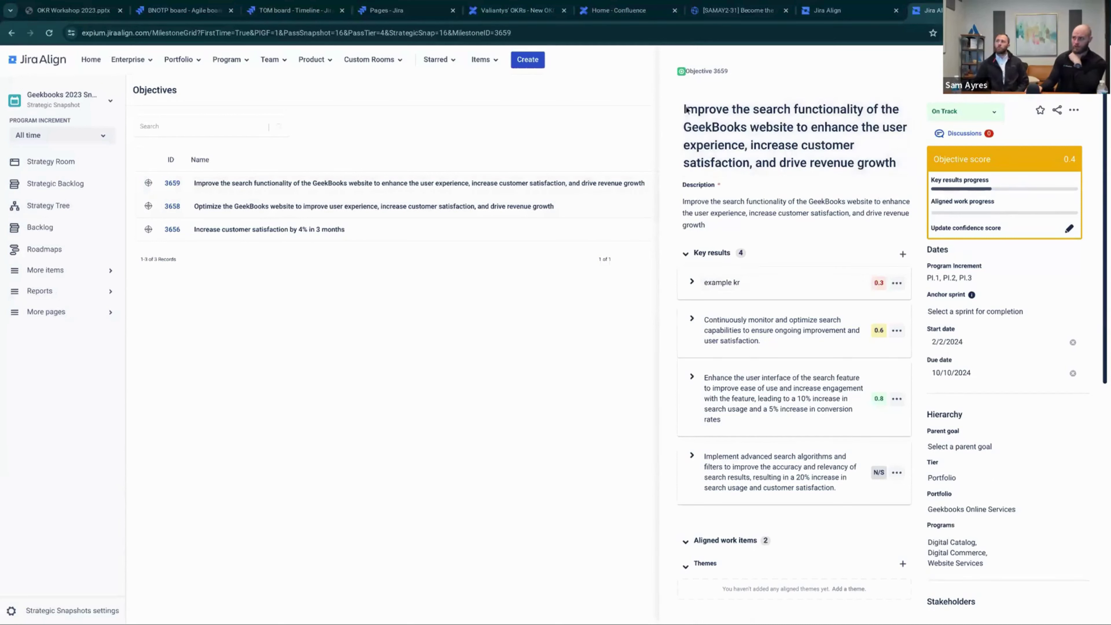
drag(685, 108, 889, 157)
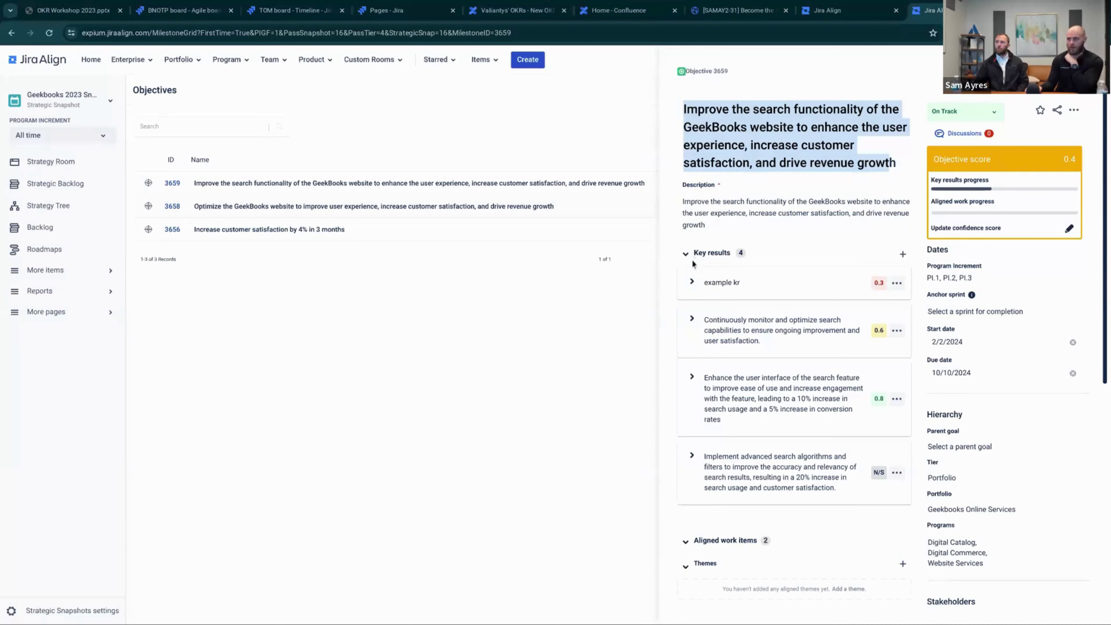
scroll(755, 298, down, 1)
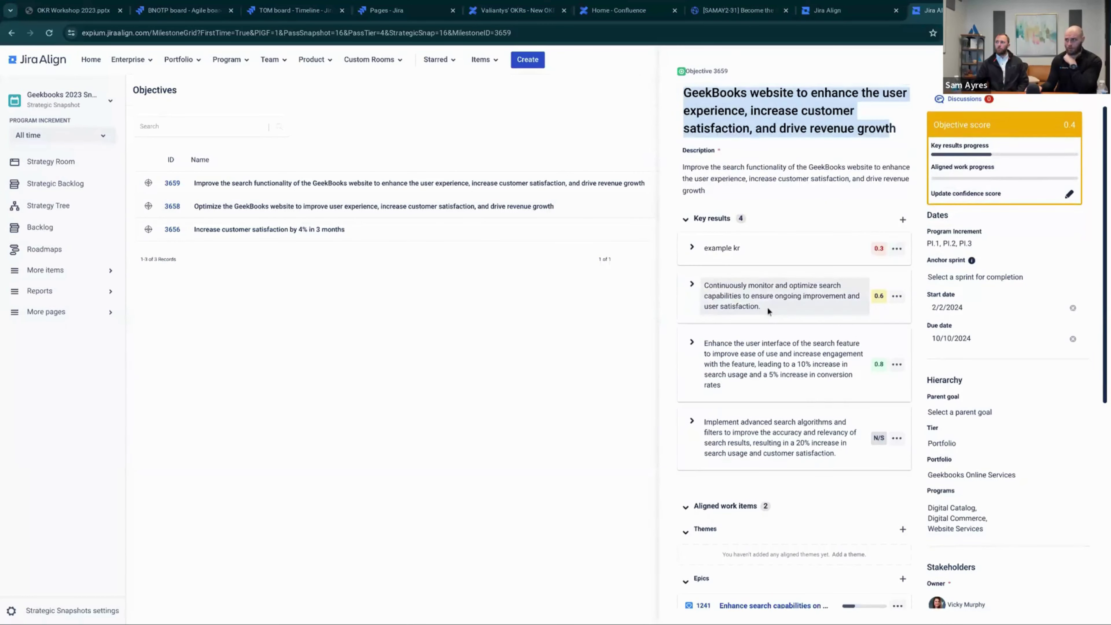
scroll(757, 298, up, 1)
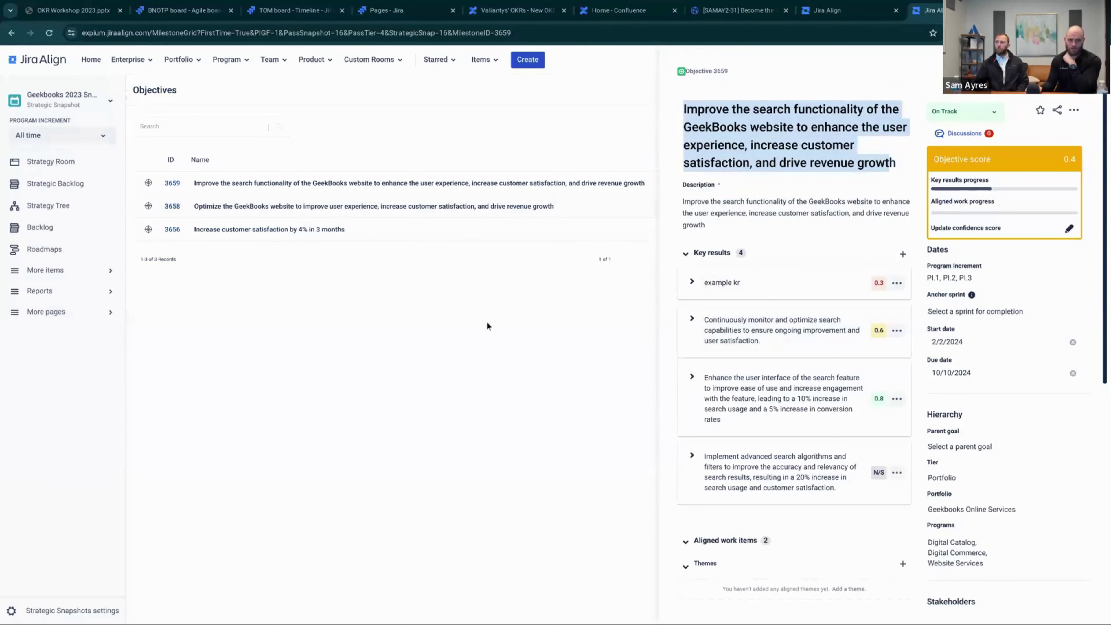
click(692, 320)
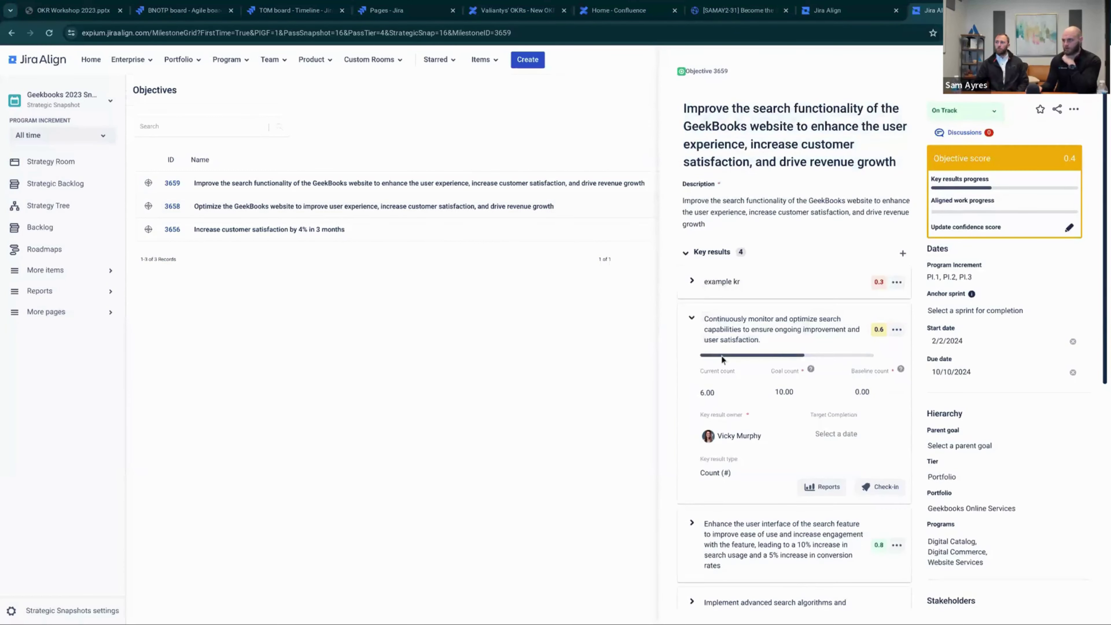
scroll(749, 307, down, 1)
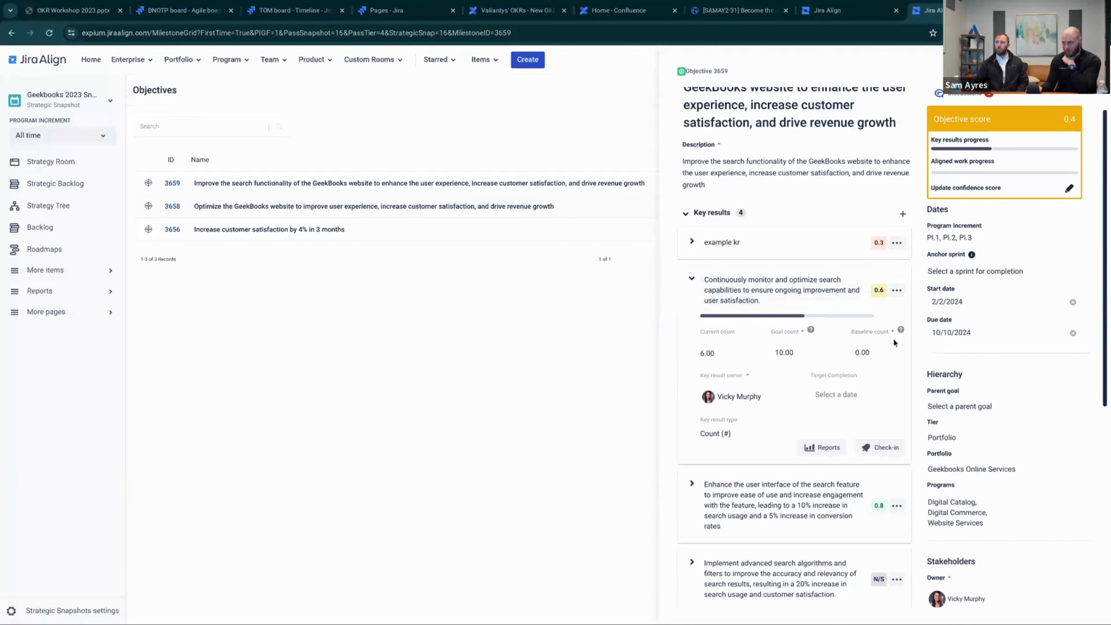
scroll(858, 350, down, 1)
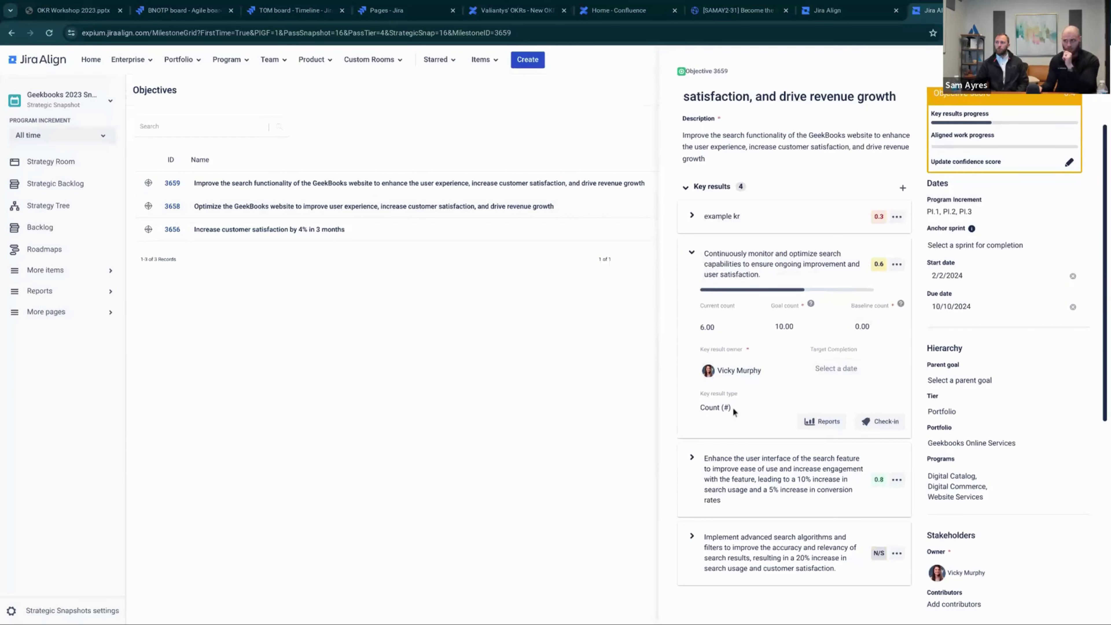
click(818, 422)
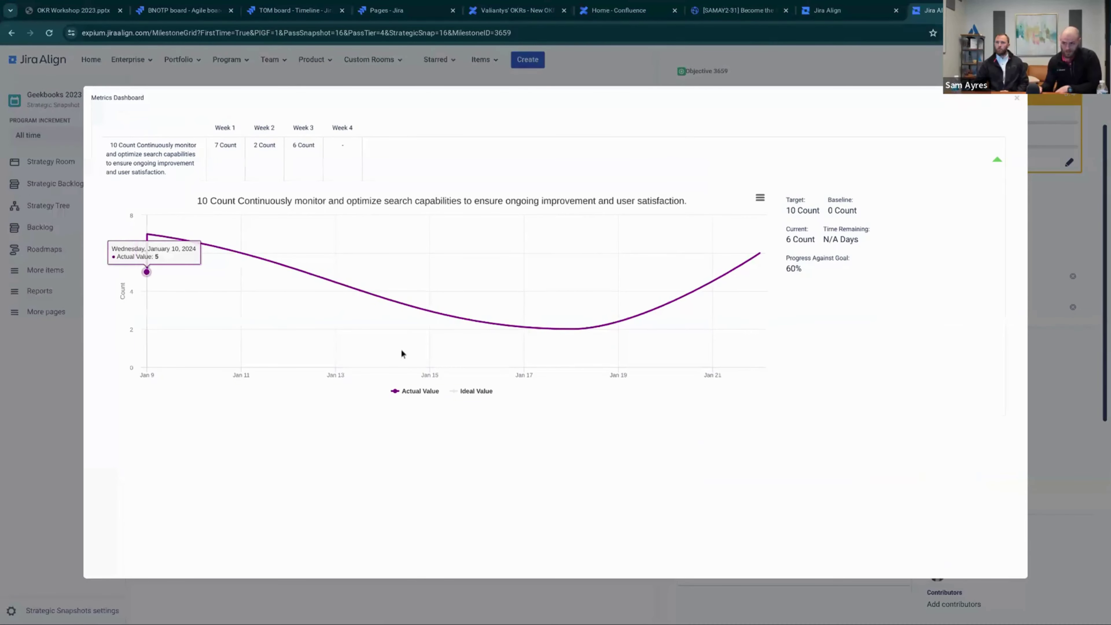
click(1016, 101)
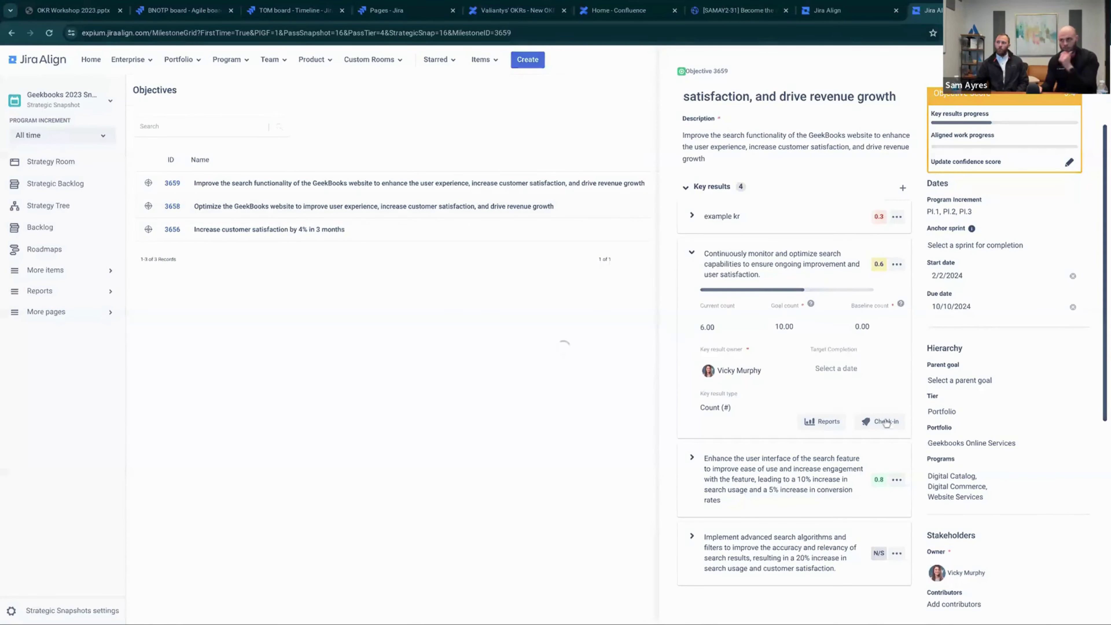
click(885, 422)
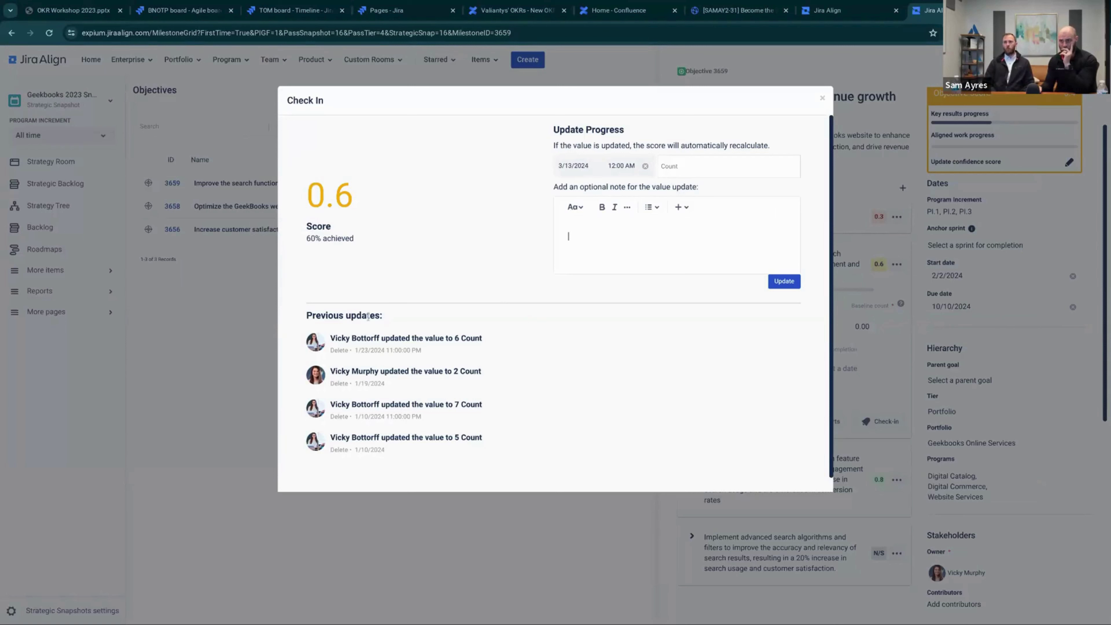
drag(335, 343, 488, 376)
click(503, 364)
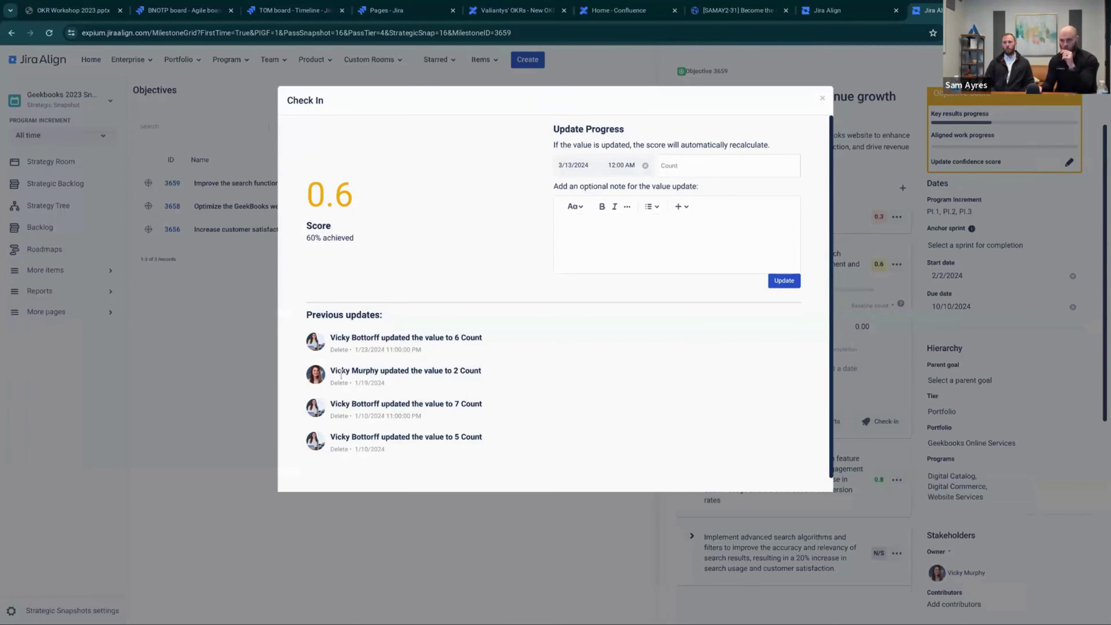
scroll(624, 319, down, 1)
scroll(831, 119, up, 1)
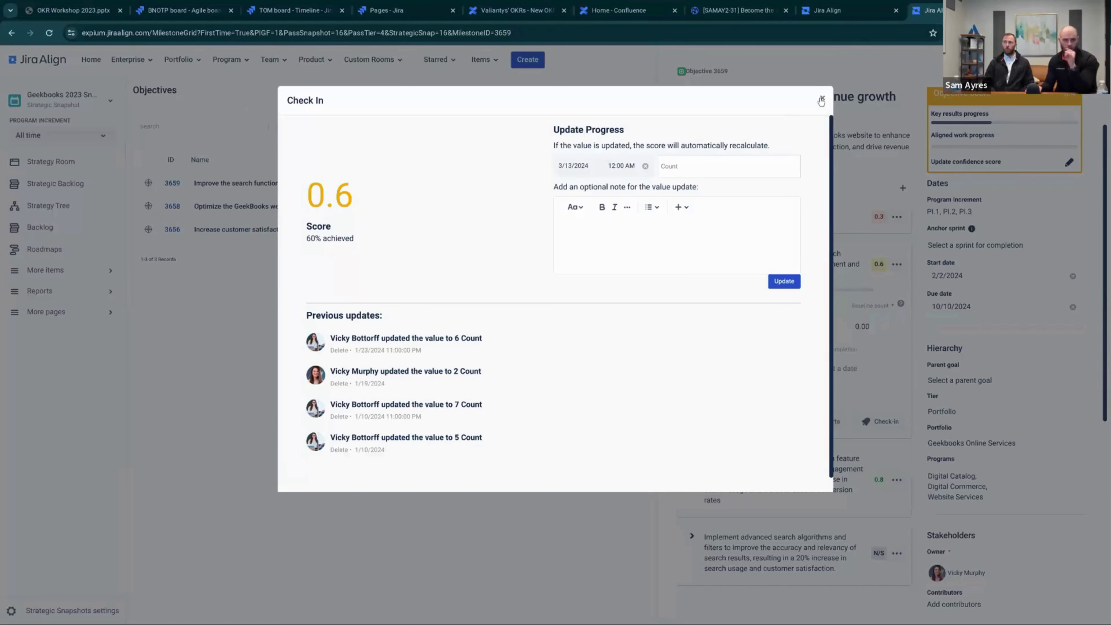
click(821, 100)
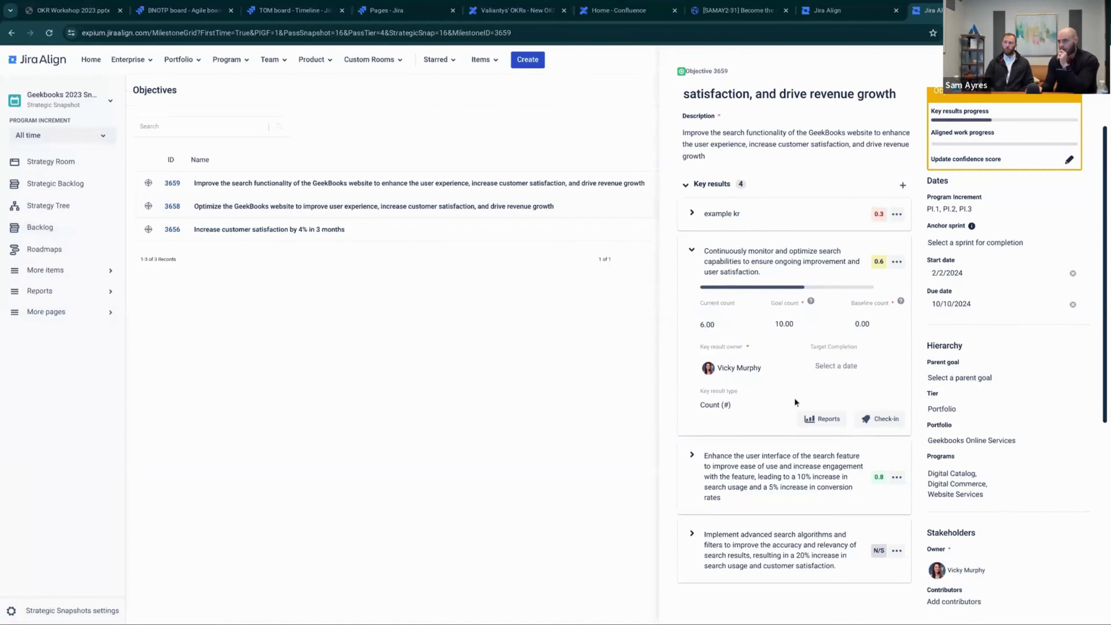
scroll(838, 512, down, 2)
scroll(837, 512, down, 8)
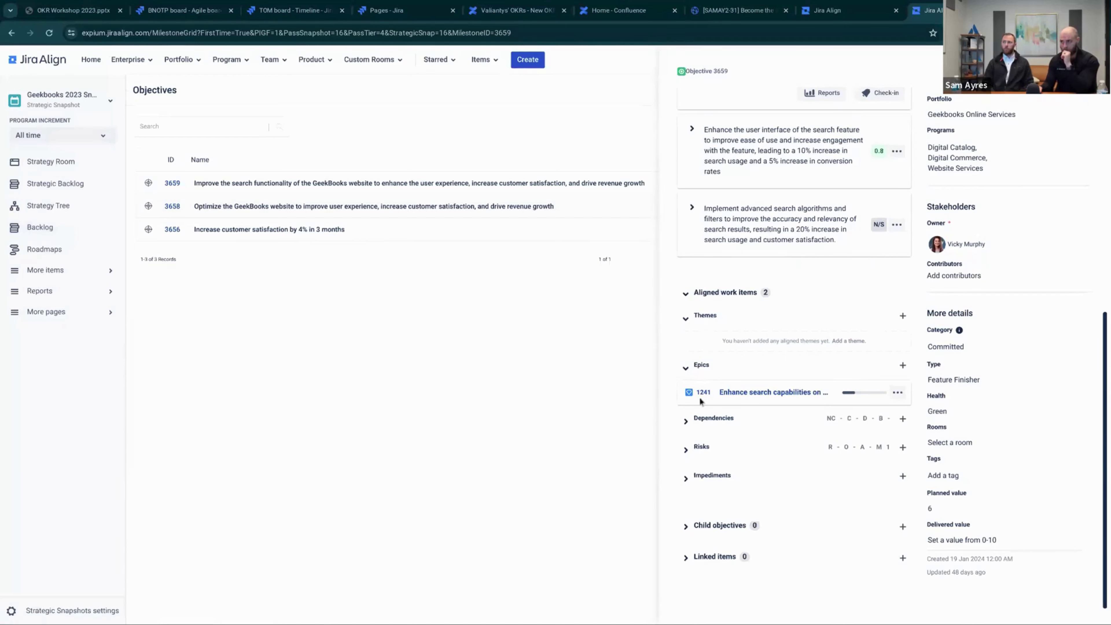
click(686, 422)
scroll(686, 429, down, 1)
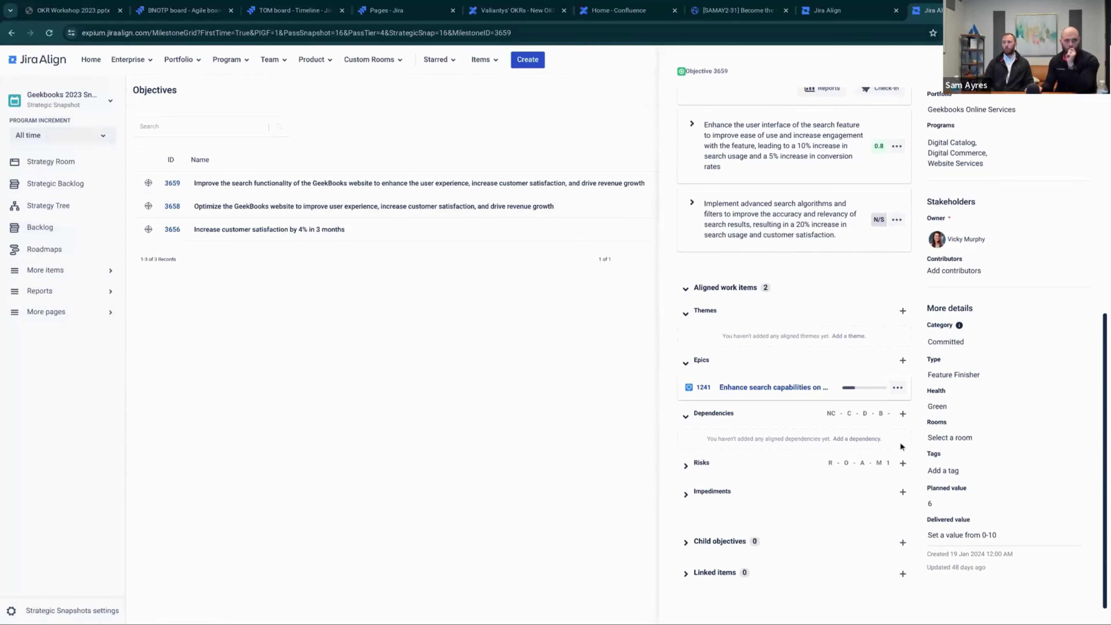
scroll(900, 445, up, 8)
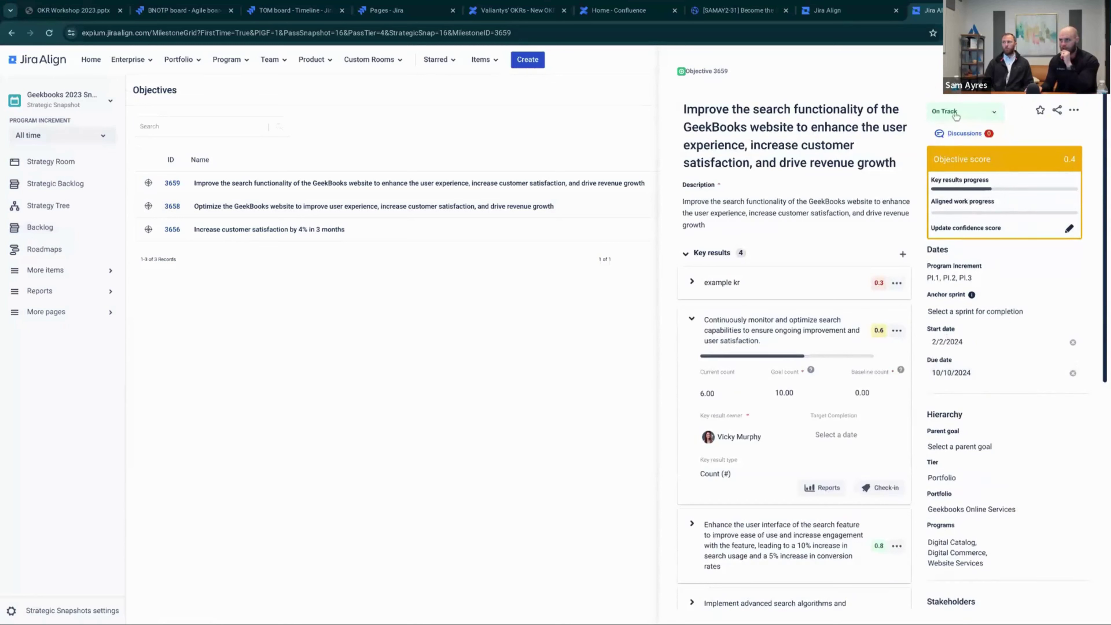
click(956, 115)
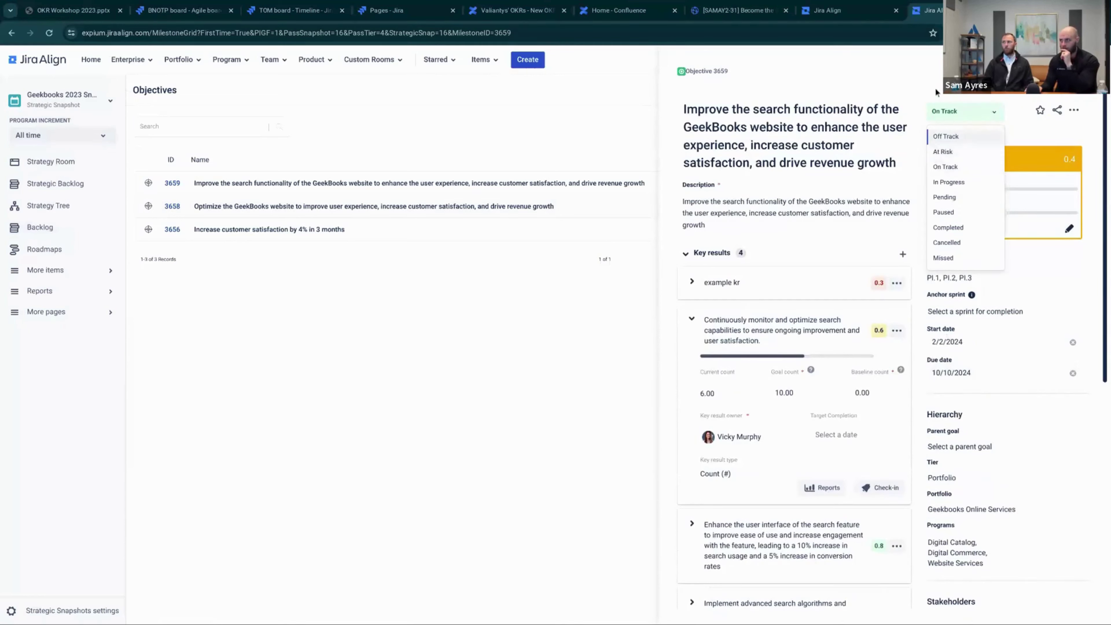
click(962, 113)
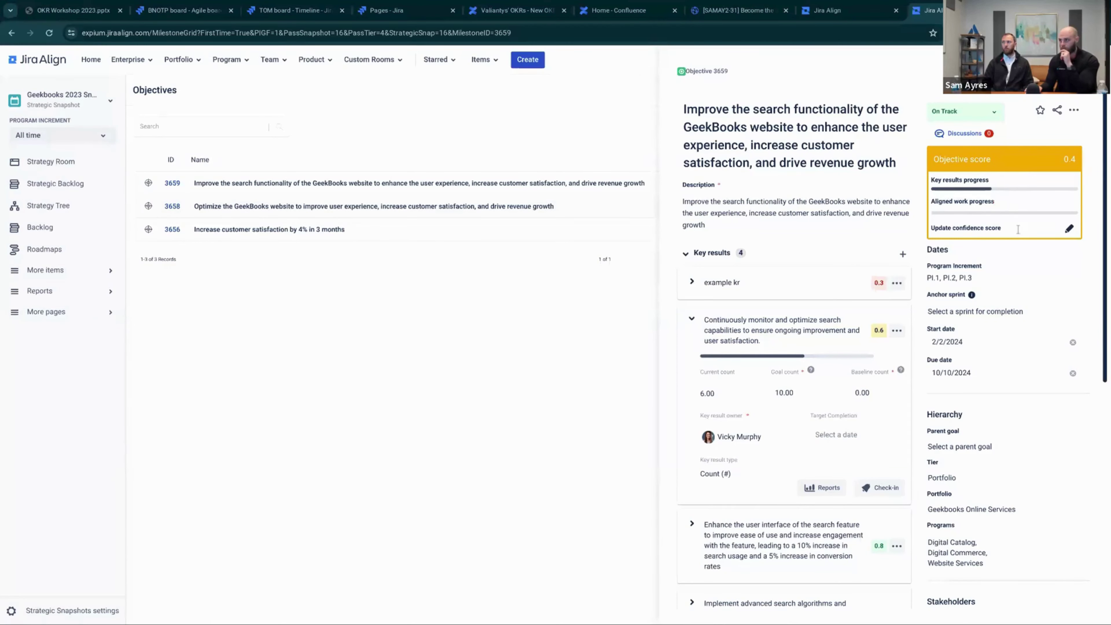
click(1068, 230)
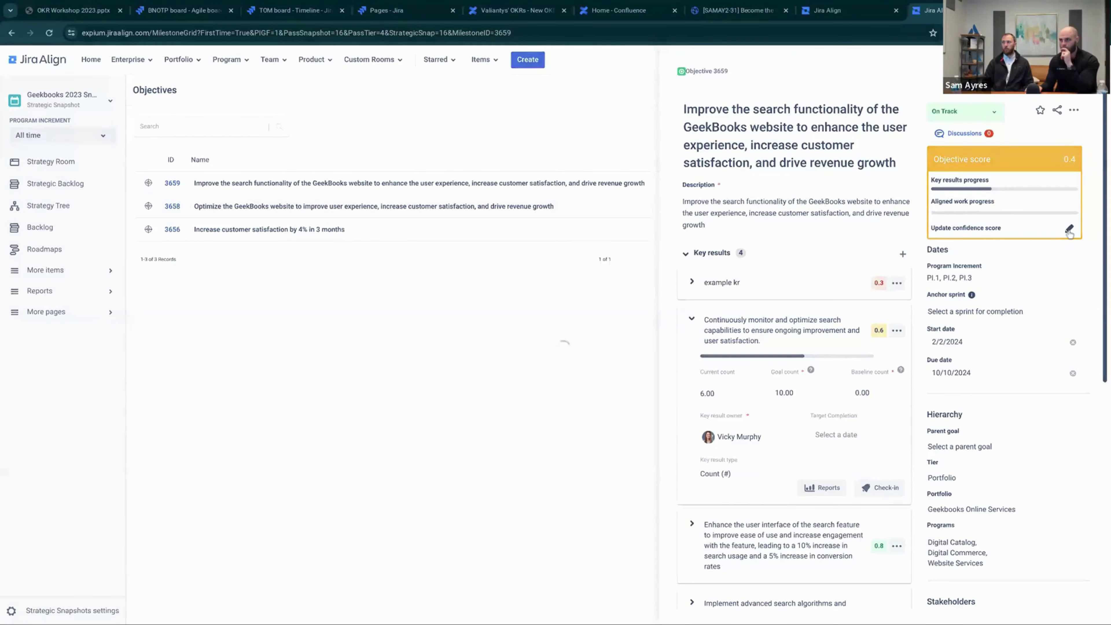
click(825, 102)
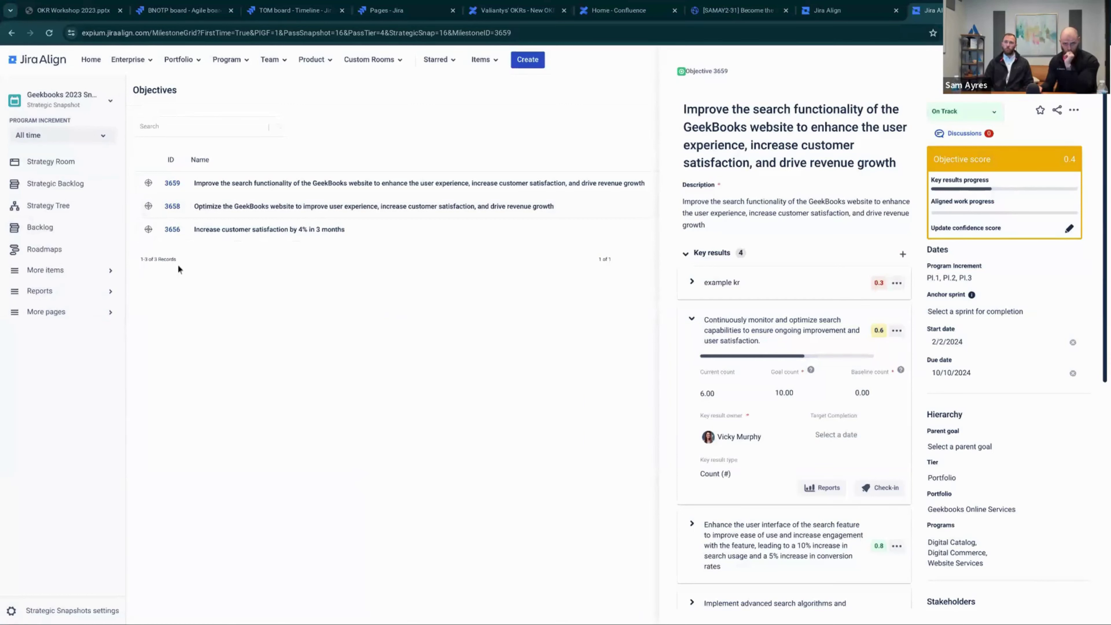
Return to the Geekbooks 2023 Snapshot Strategy Room and review the OKR Heatmap's PI.2 column
click(62, 169)
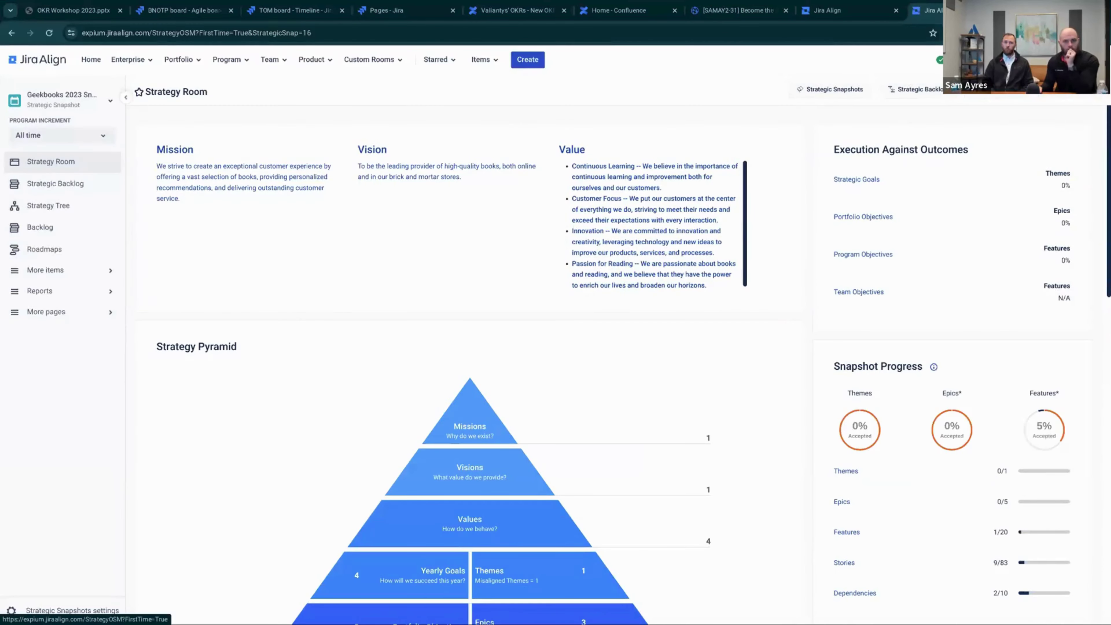
scroll(564, 411, down, 5)
scroll(564, 411, down, 3)
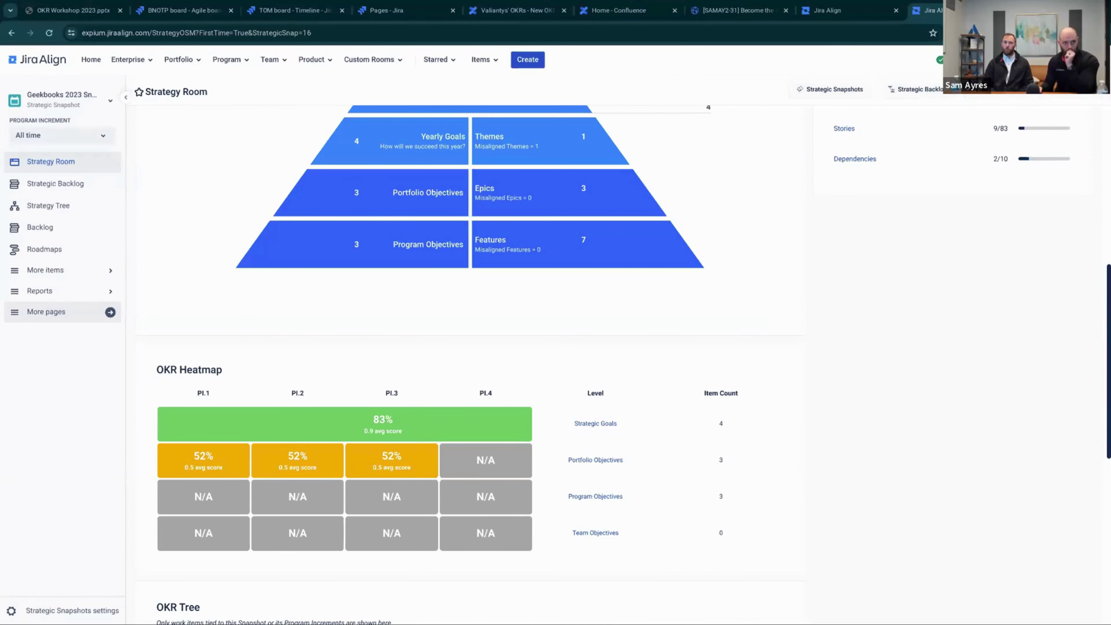
scroll(277, 471, down, 1)
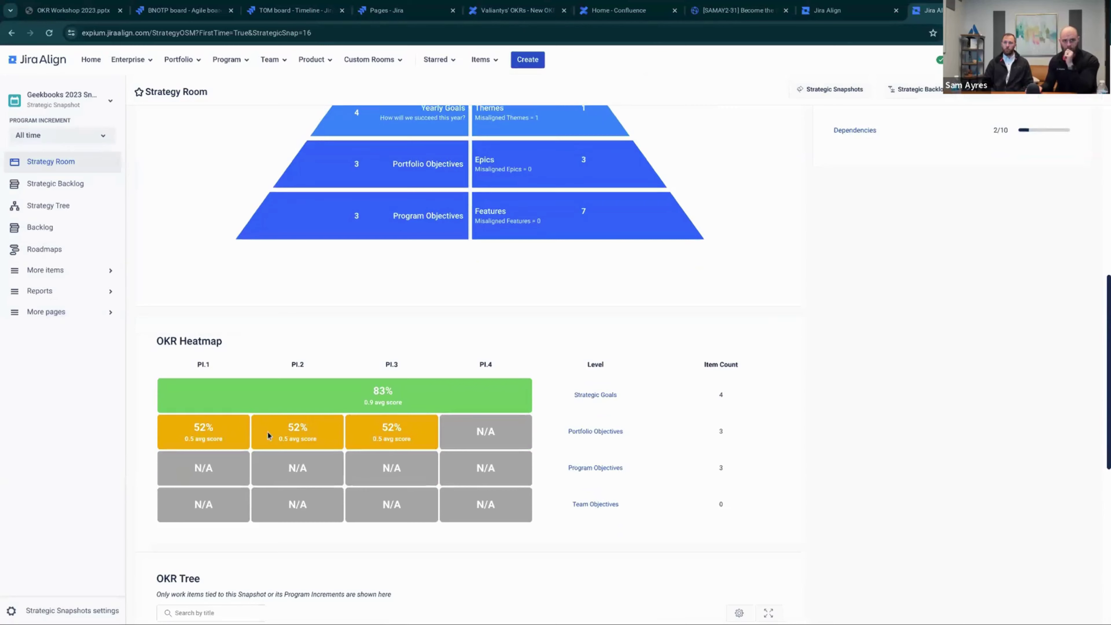
scroll(268, 435, down, 1)
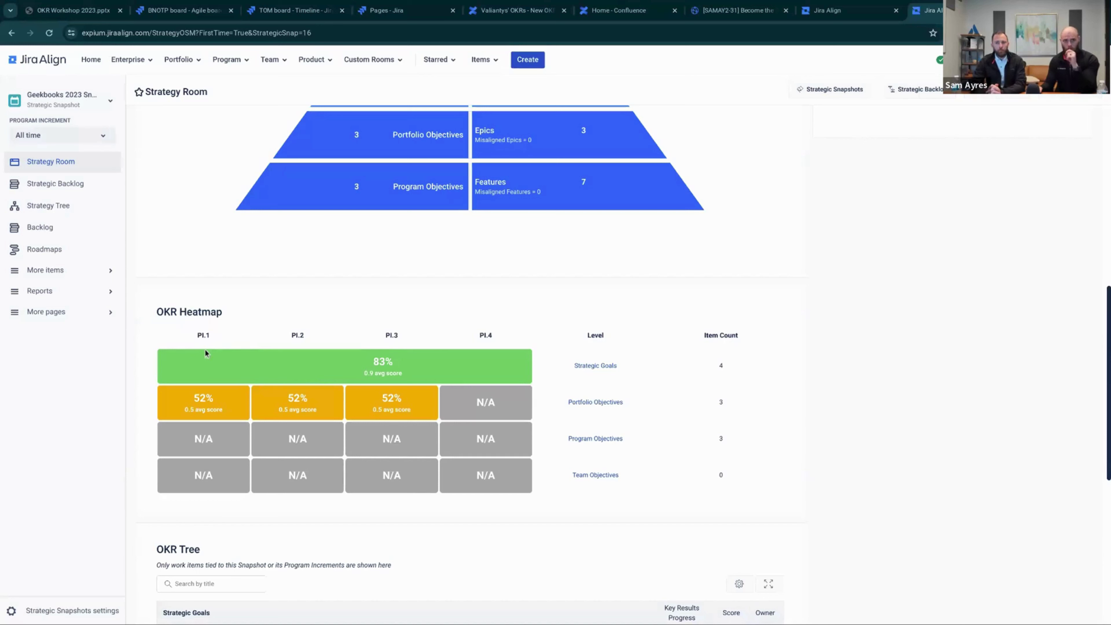
drag(194, 342, 219, 341)
drag(292, 342, 348, 346)
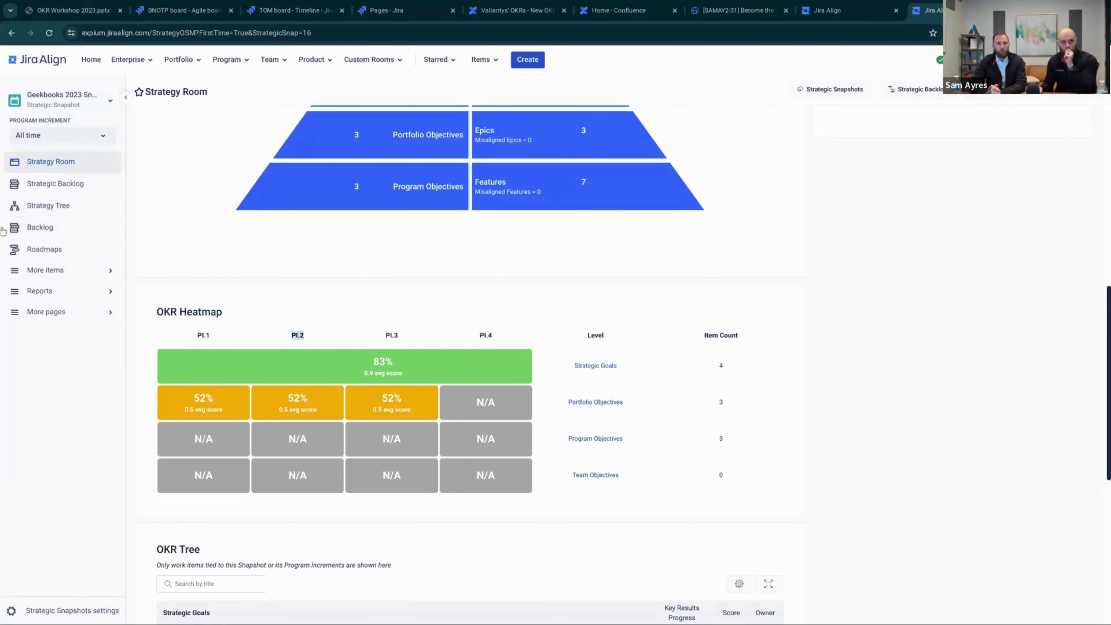
scroll(269, 363, down, 4)
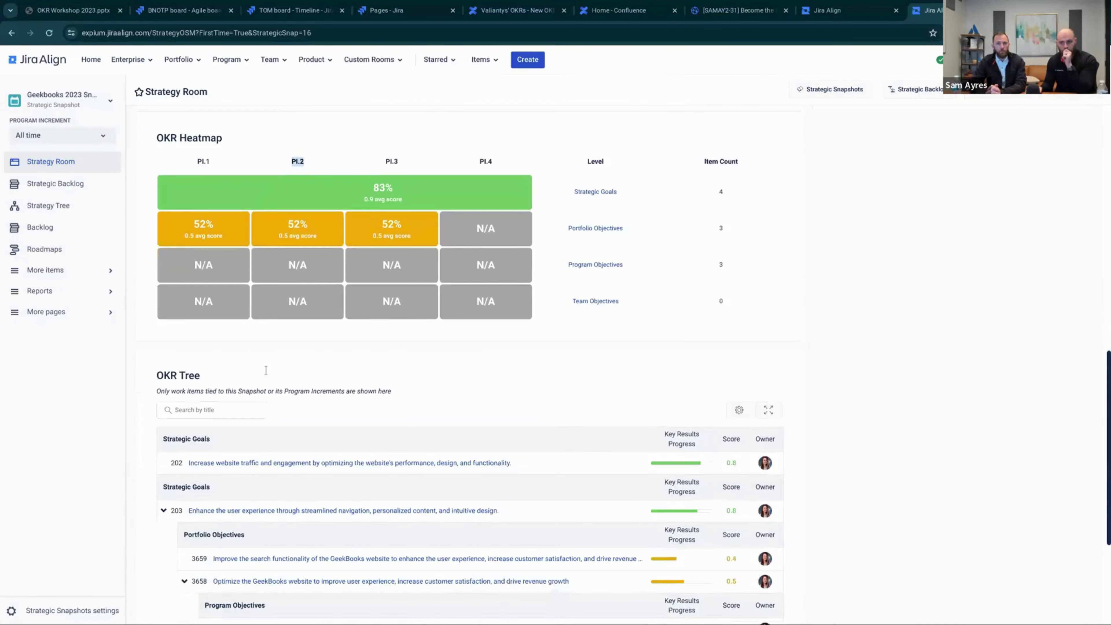
scroll(265, 370, down, 5)
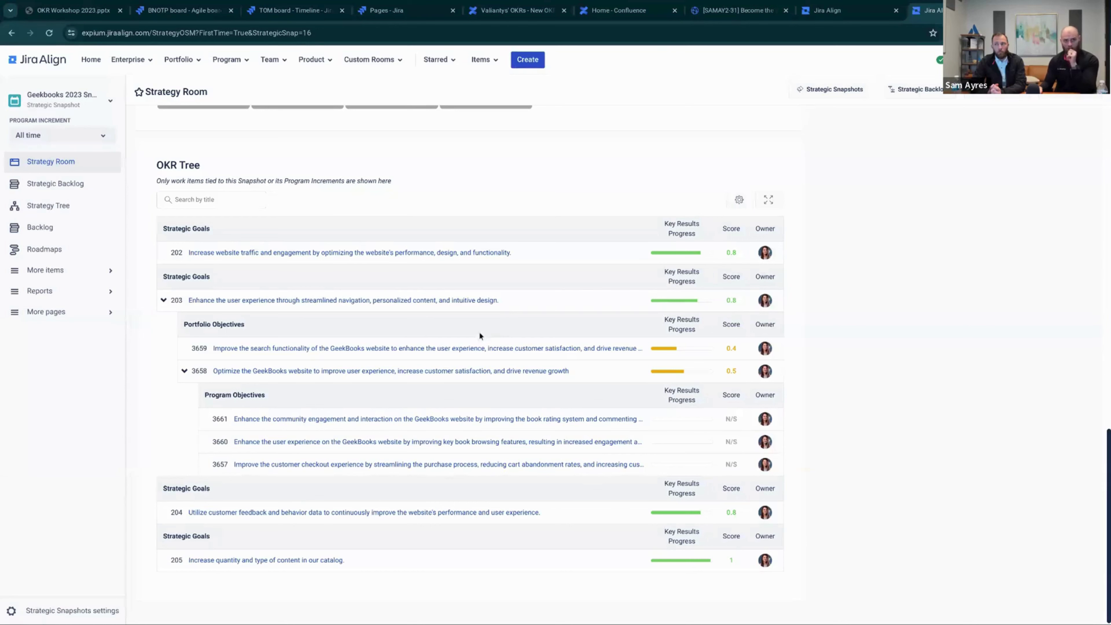
scroll(479, 331, up, 10)
scroll(480, 335, up, 8)
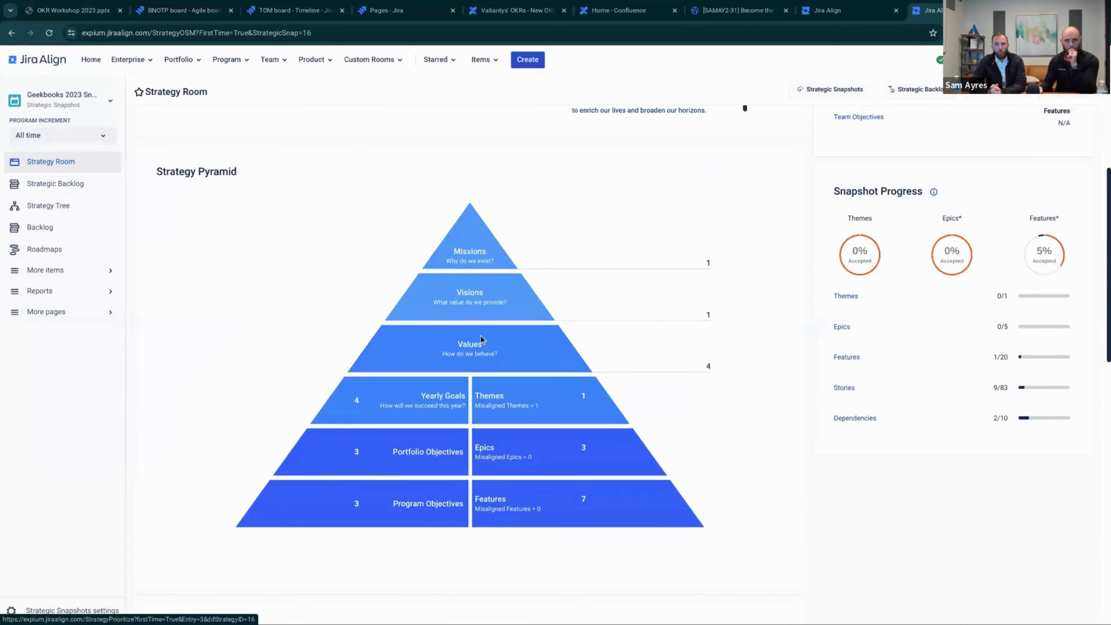
Filter the program list for 'WEb' and switch to the Website Services Program Room
click(243, 61)
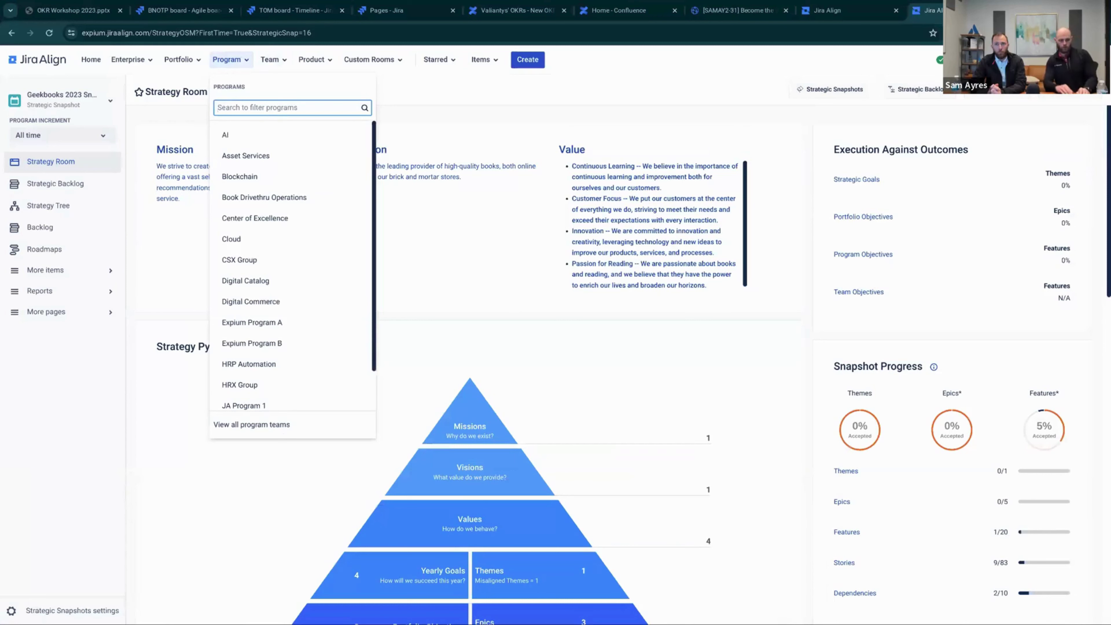
text(WEb)
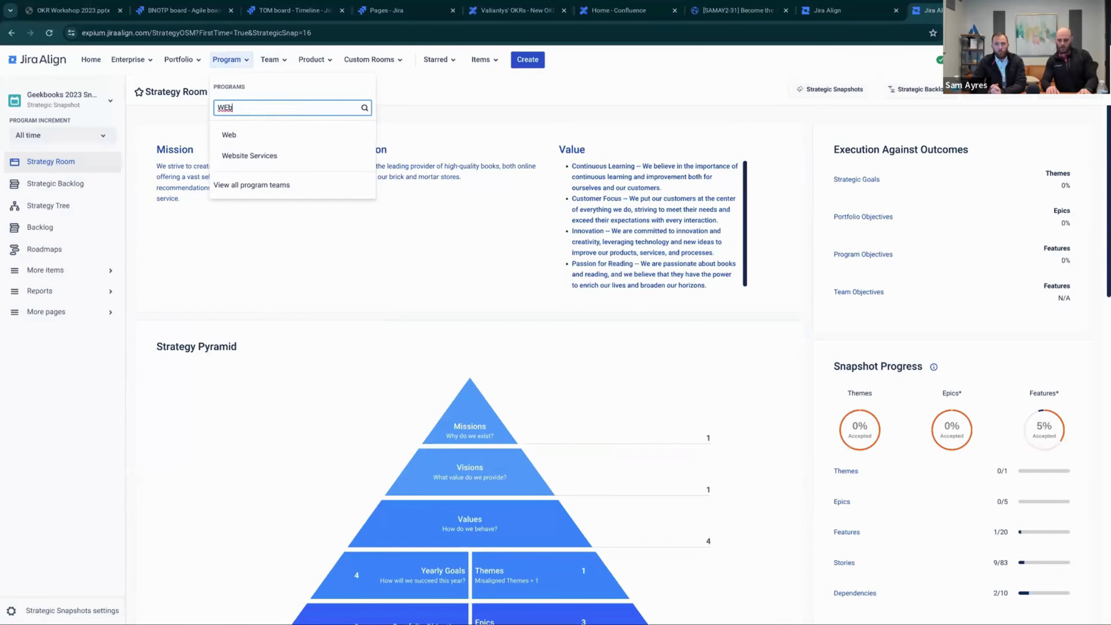
click(281, 162)
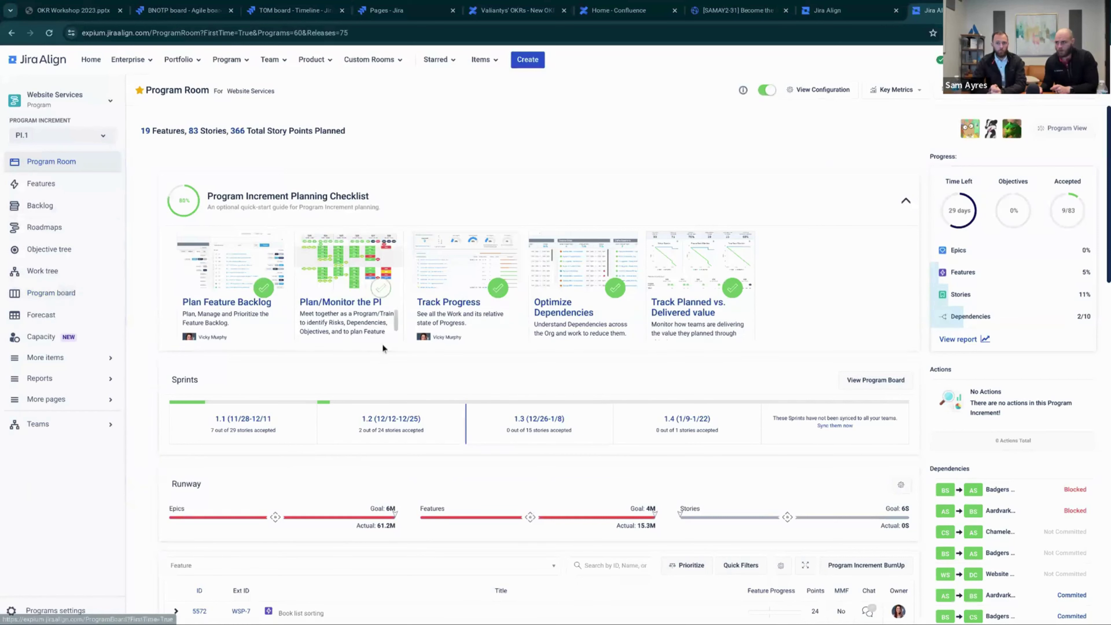
scroll(808, 410, down, 1)
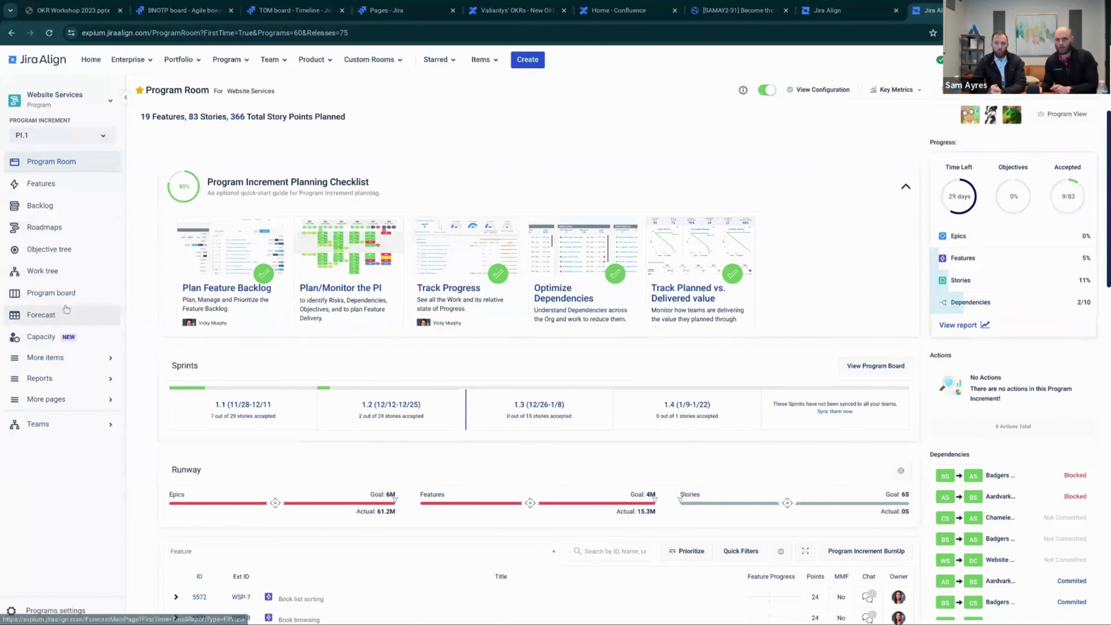
Show the Website Services program board and the quick view of objective 3660 in sprint 1.3
click(73, 297)
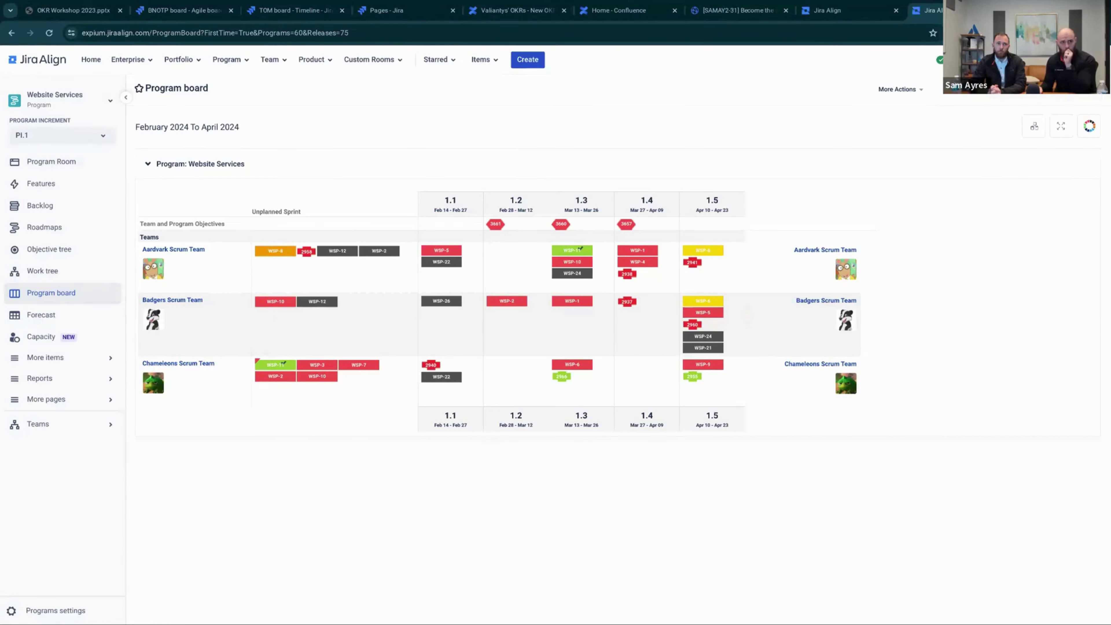
mouse_move(564, 231)
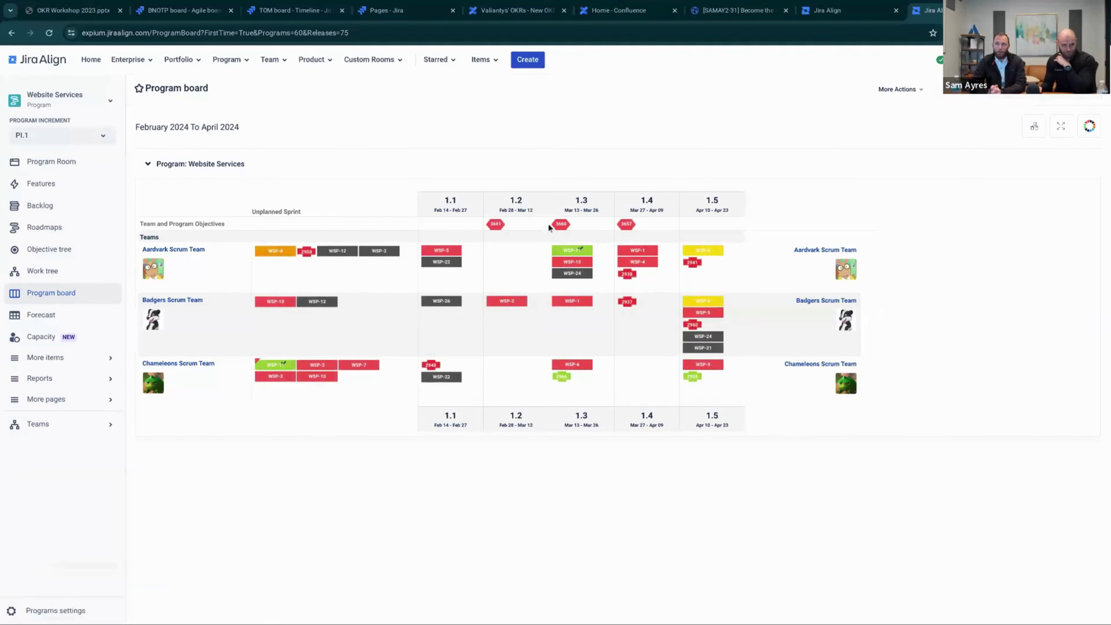
click(561, 225)
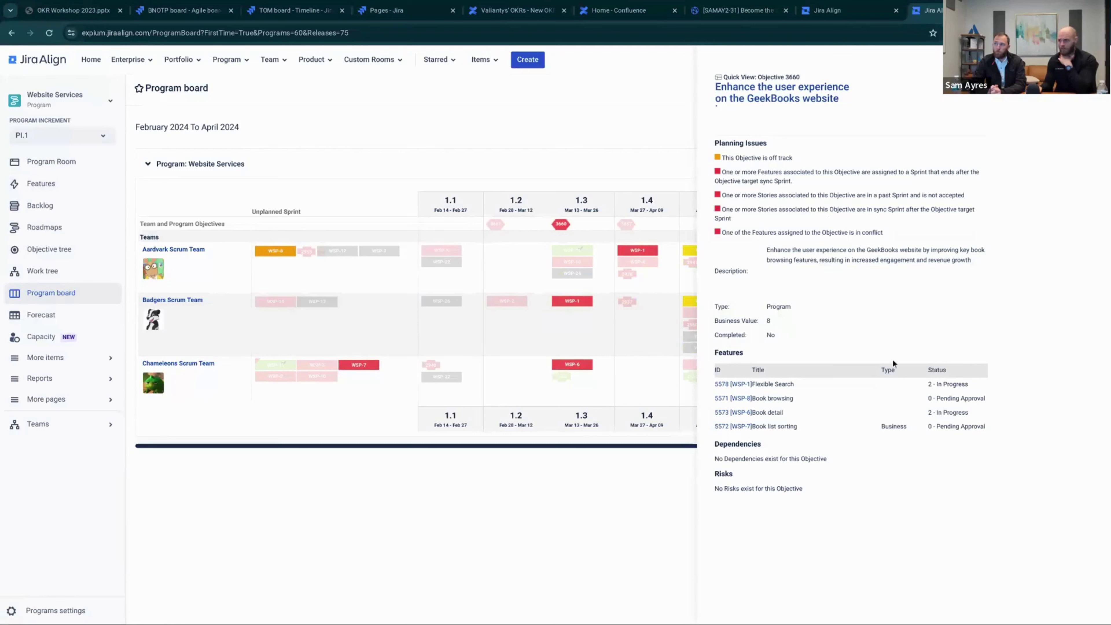
Point out objective 3660's Program type and no-risks note, then close its quick view
double_click(772, 309)
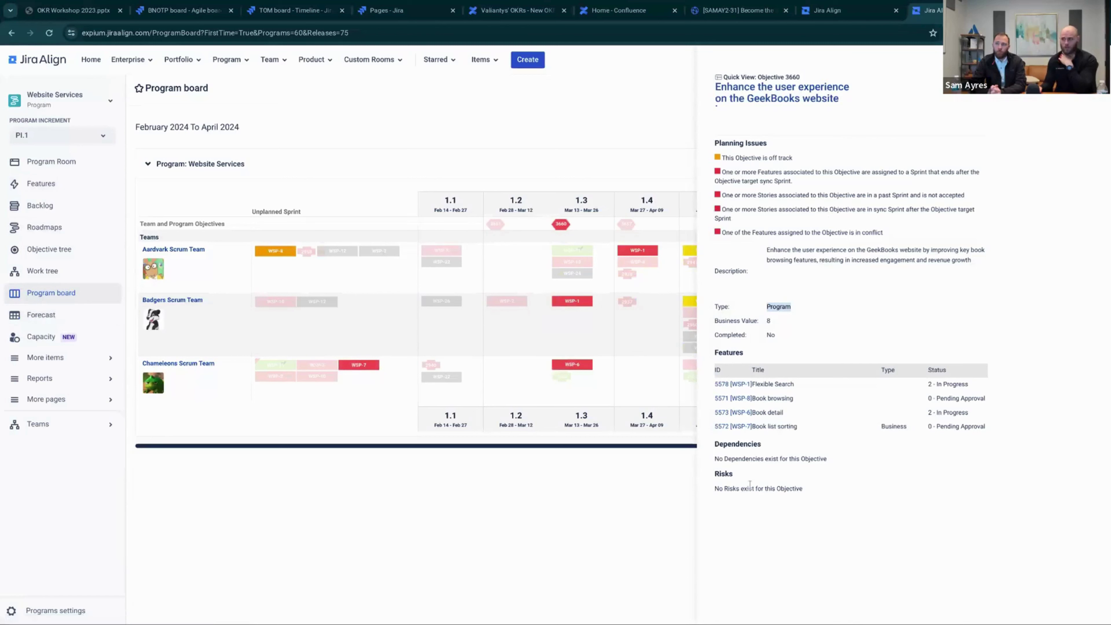
drag(738, 489, 799, 492)
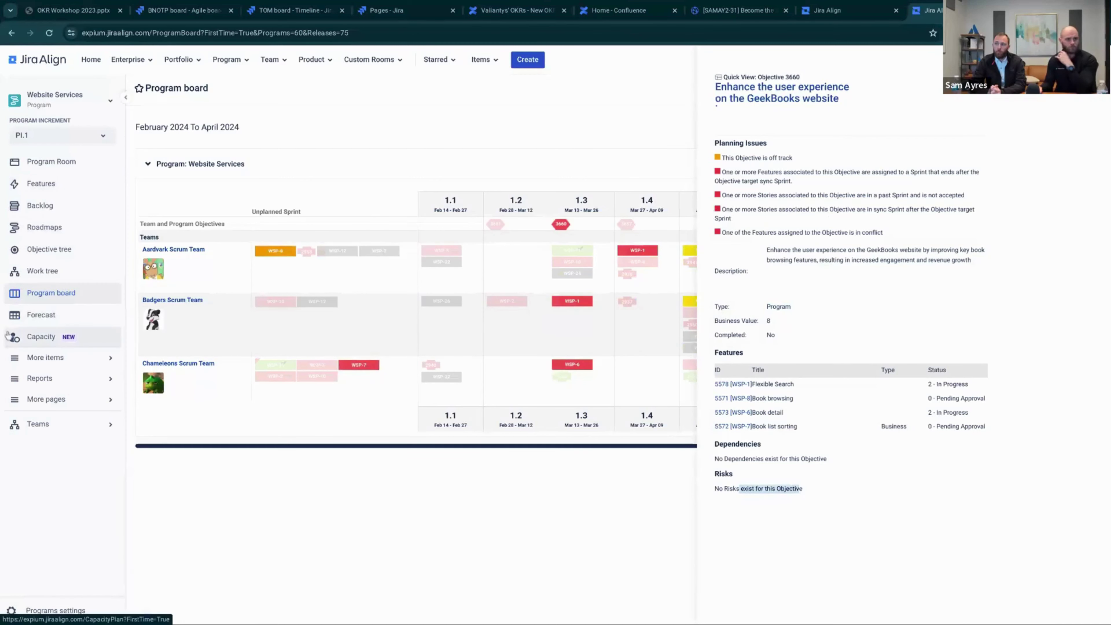
click(418, 497)
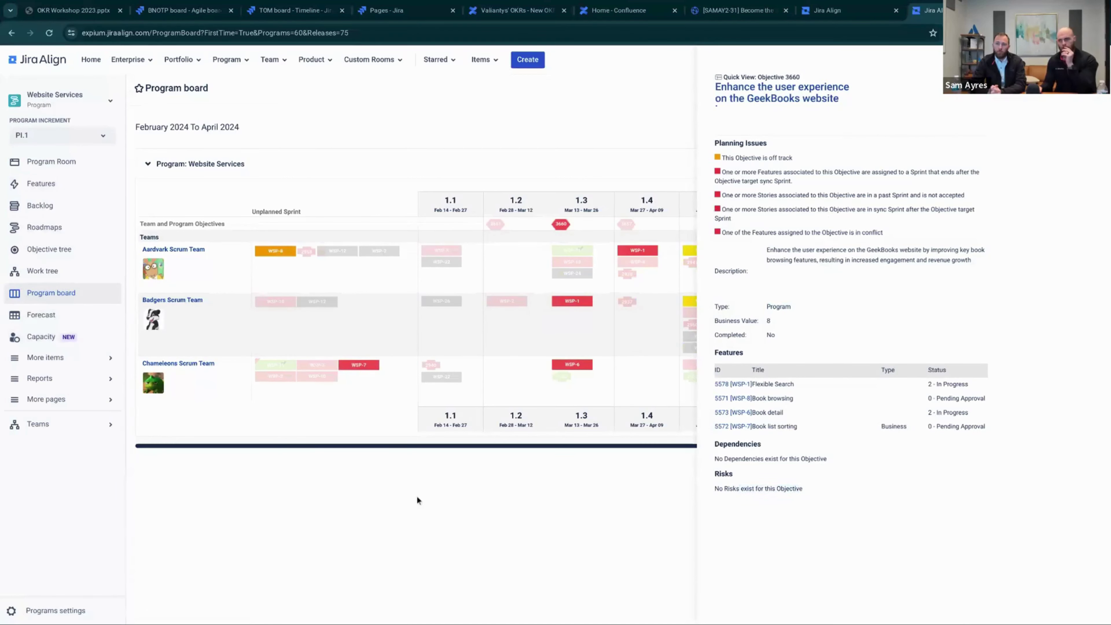
click(941, 105)
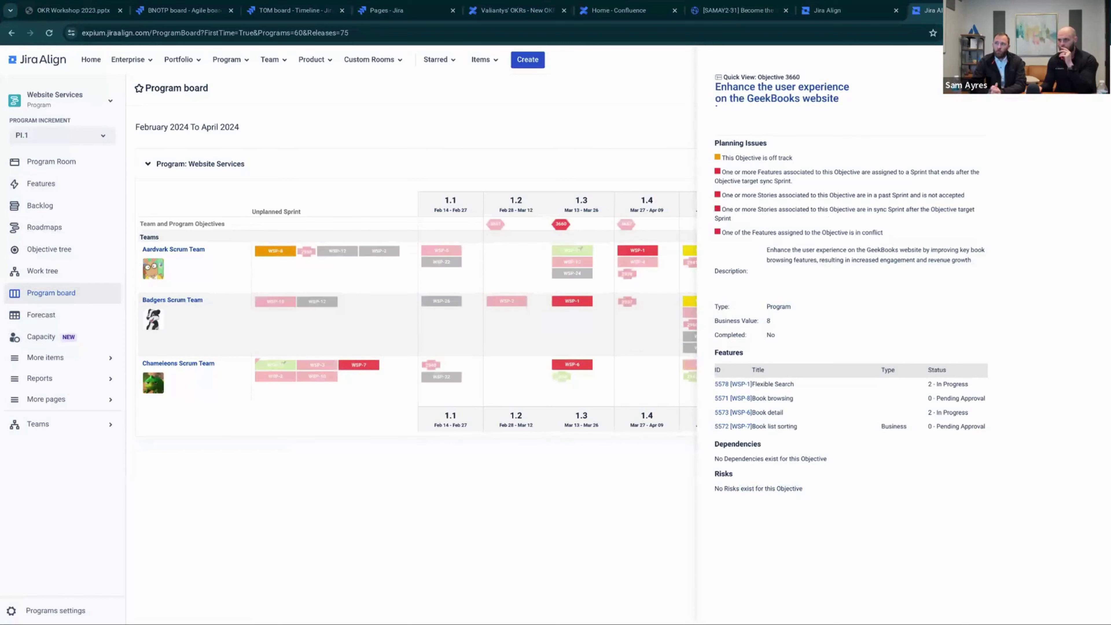
Open the Website Services OKR Hub and inspect its tier, program and increment filters without changes
click(65, 252)
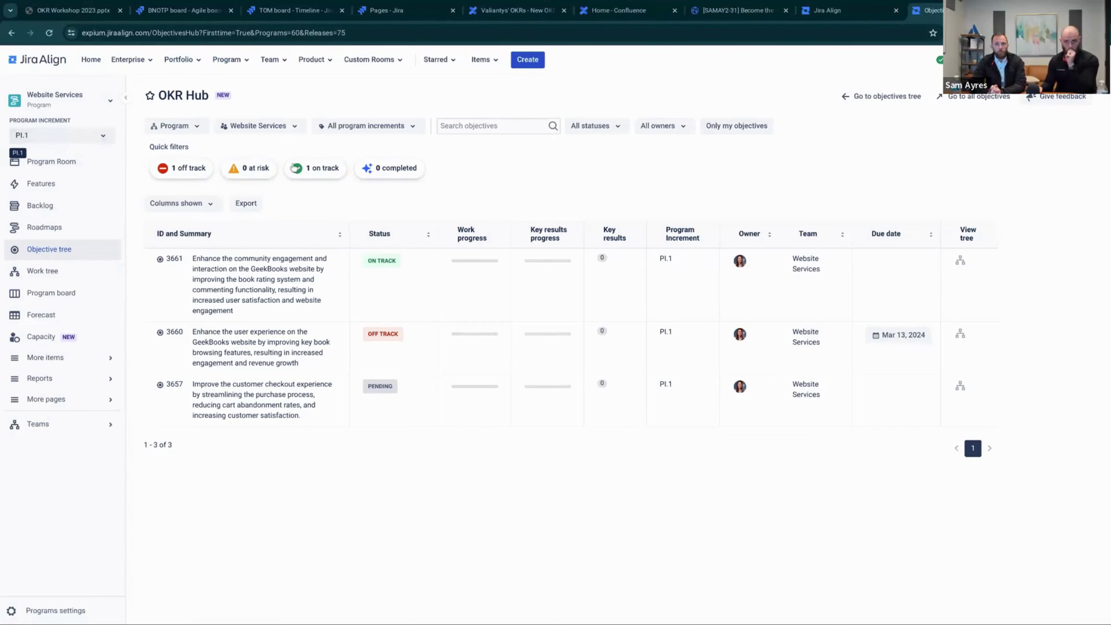
click(196, 126)
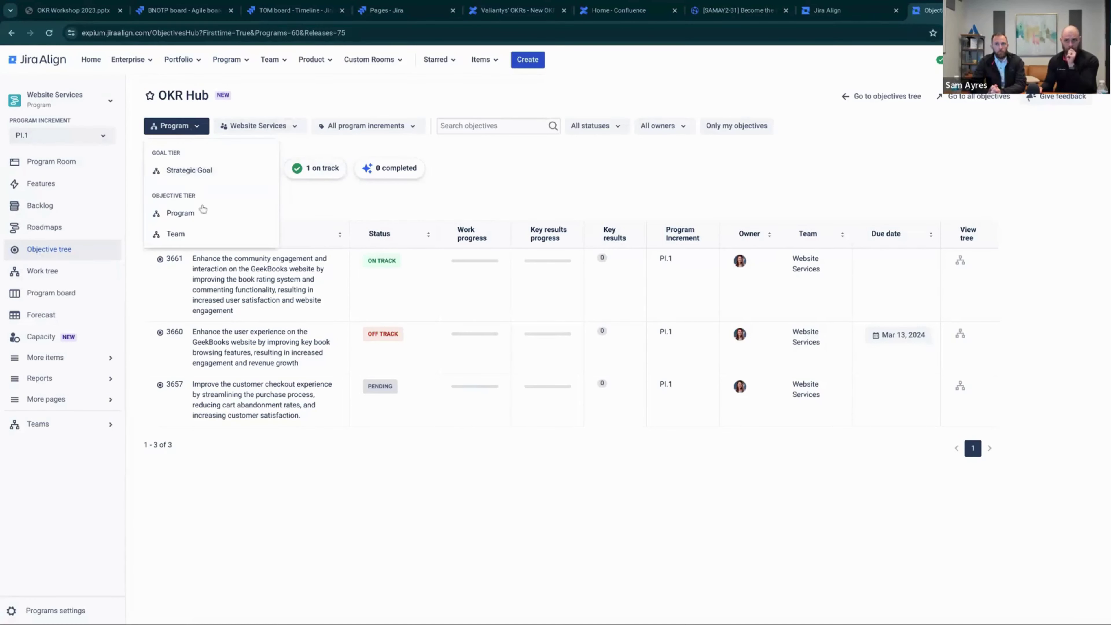
click(277, 130)
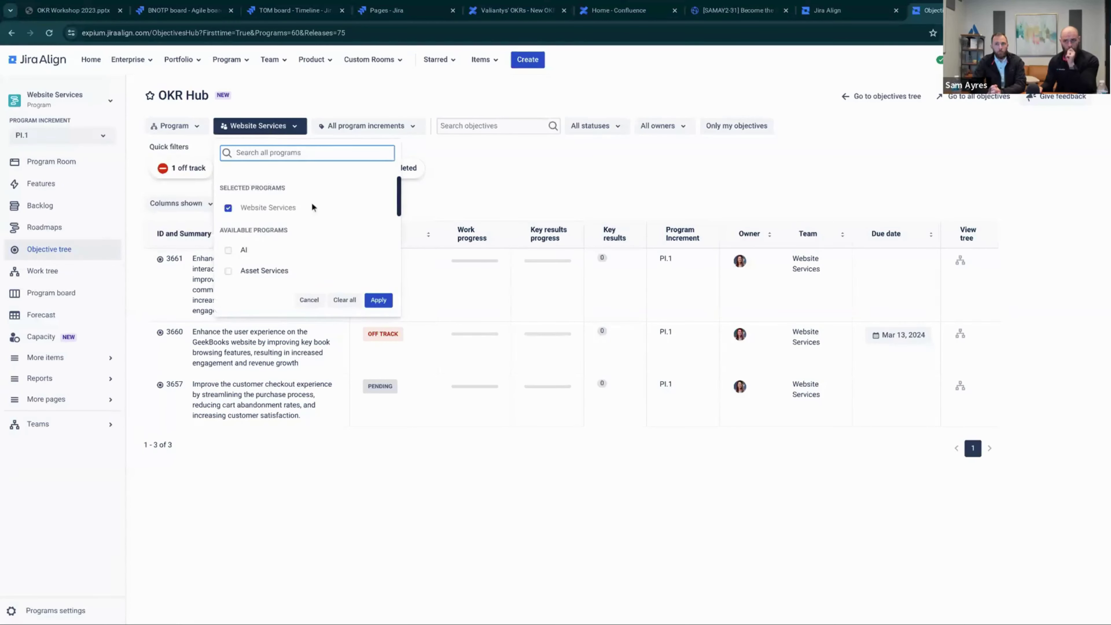
scroll(308, 239, down, 5)
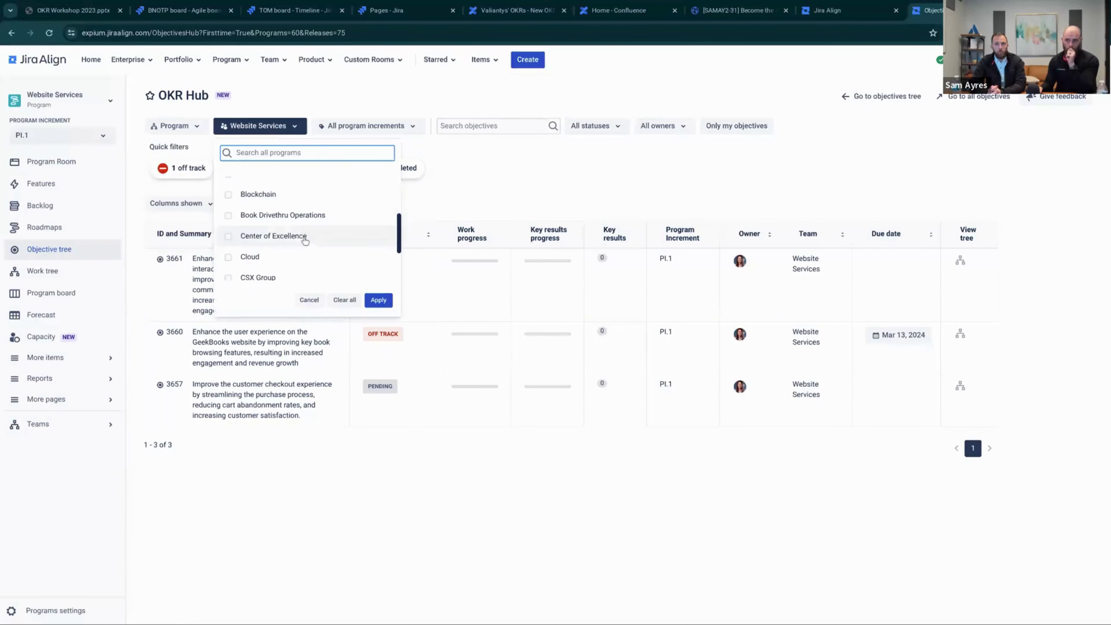
scroll(303, 240, up, 5)
click(507, 179)
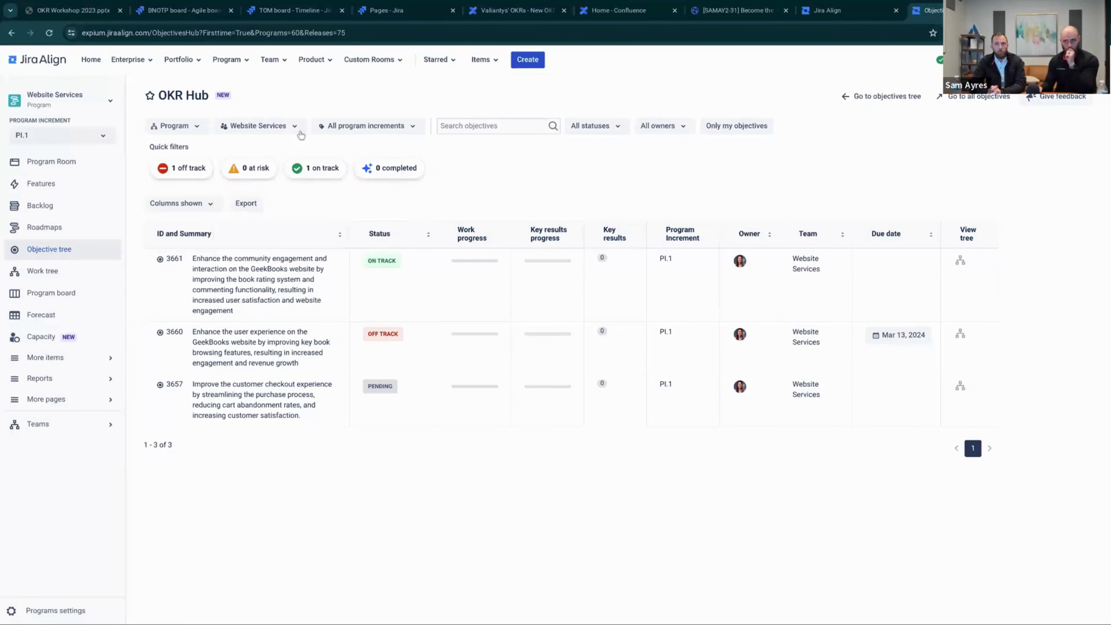
click(377, 126)
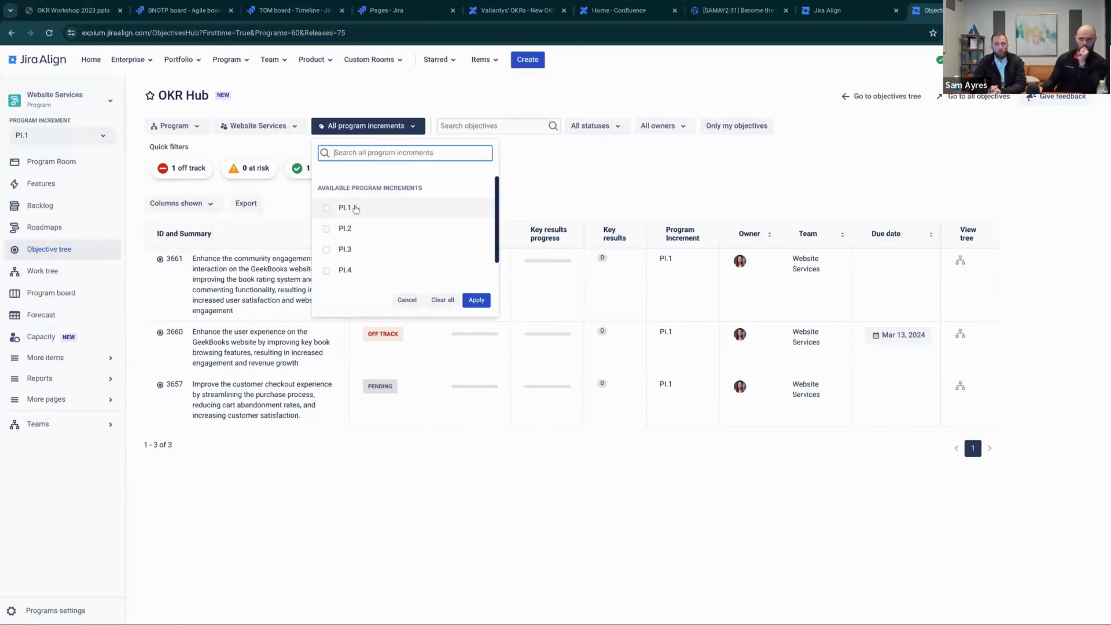
click(648, 181)
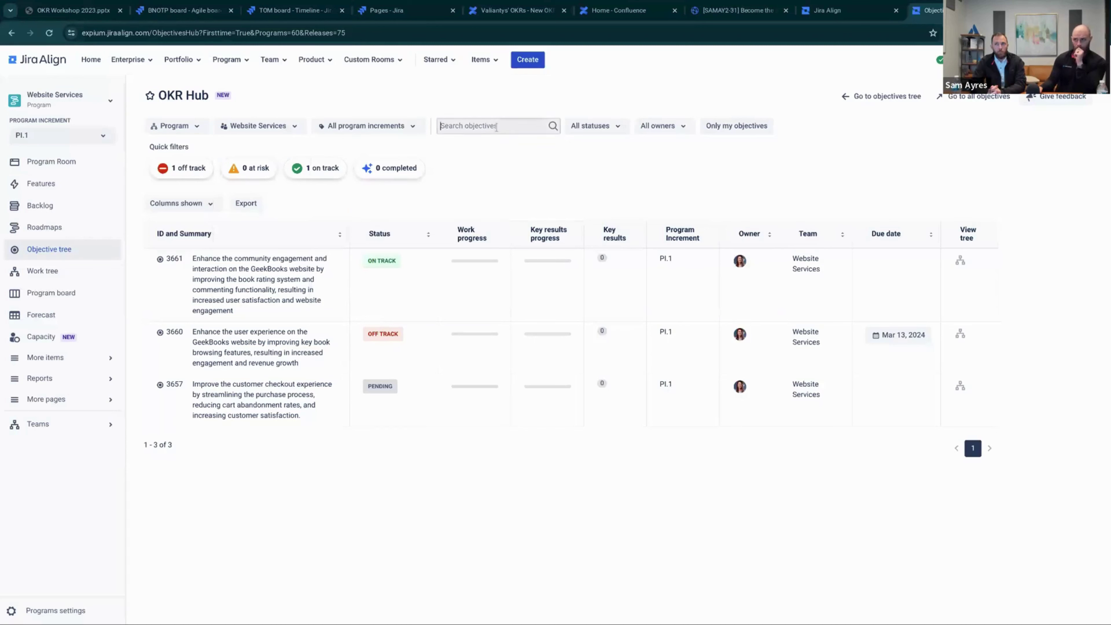
click(507, 127)
Filter objectives to ON TRACK, then clear that status filter and check the owner filter
click(599, 128)
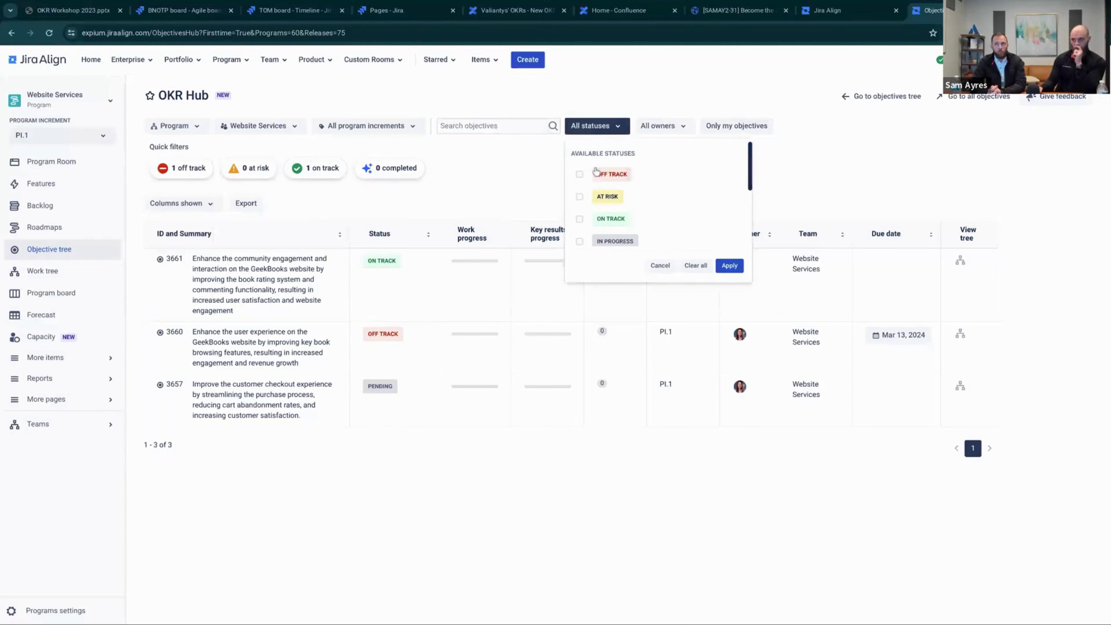
click(580, 219)
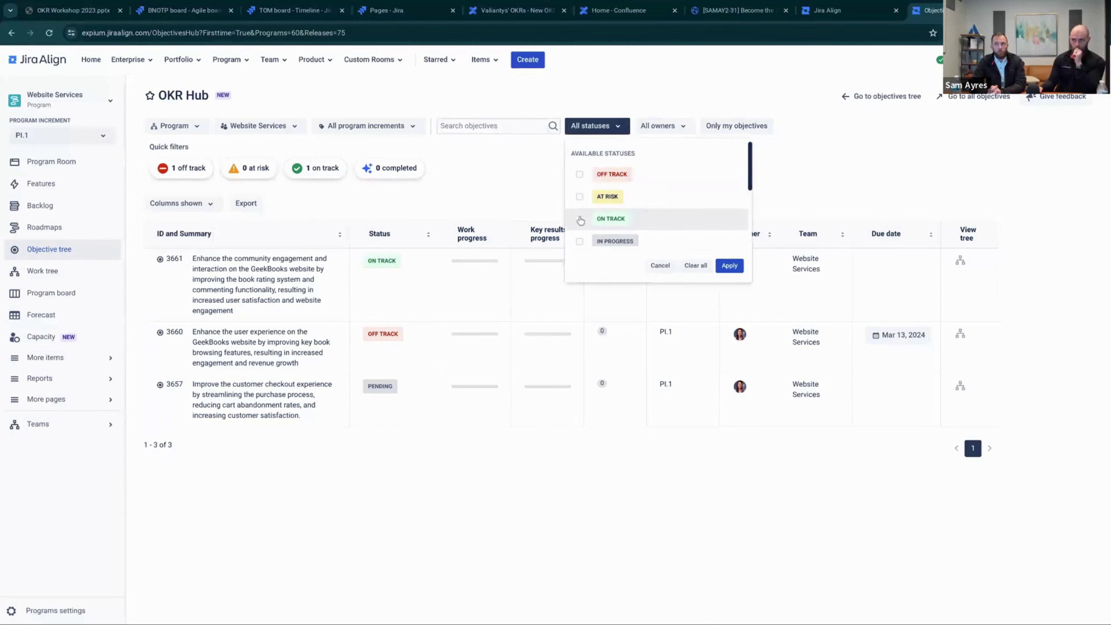
click(723, 265)
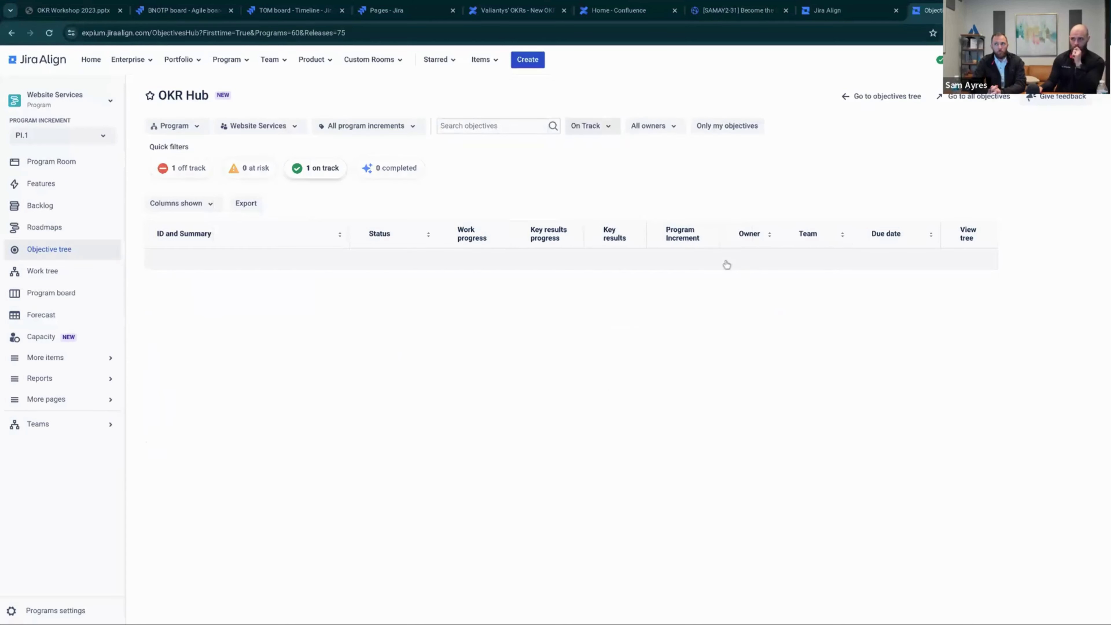
click(604, 128)
click(579, 173)
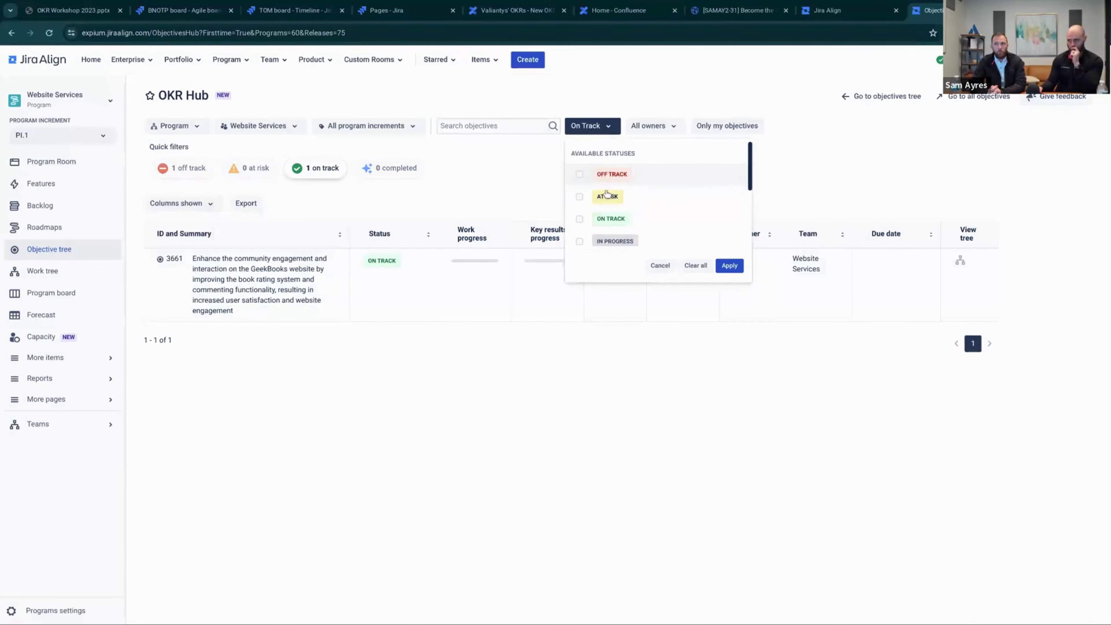
click(728, 265)
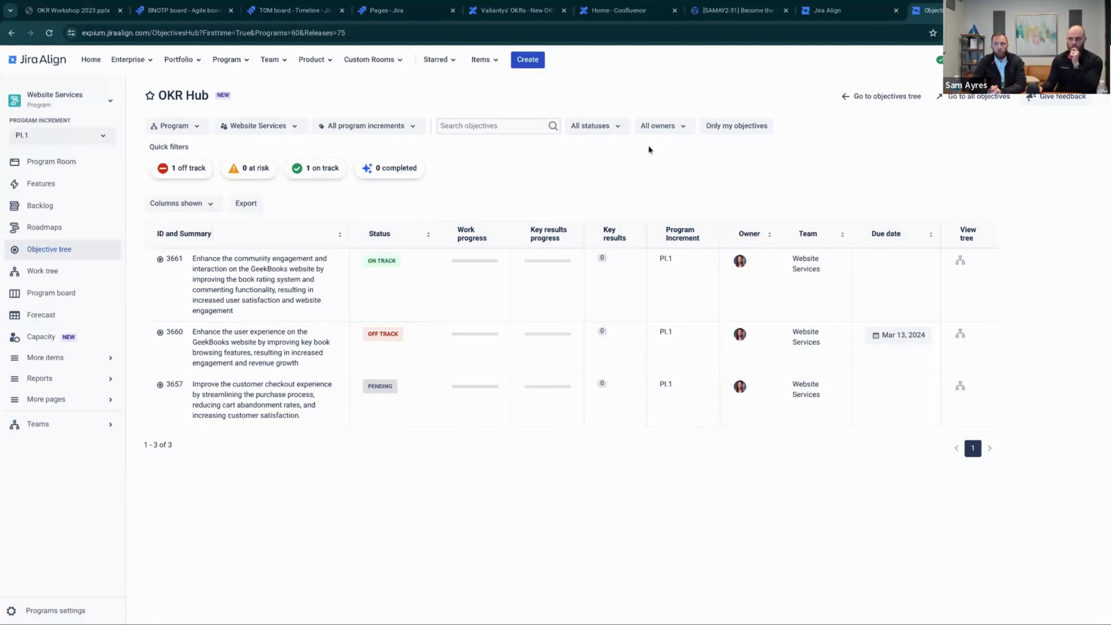
click(652, 128)
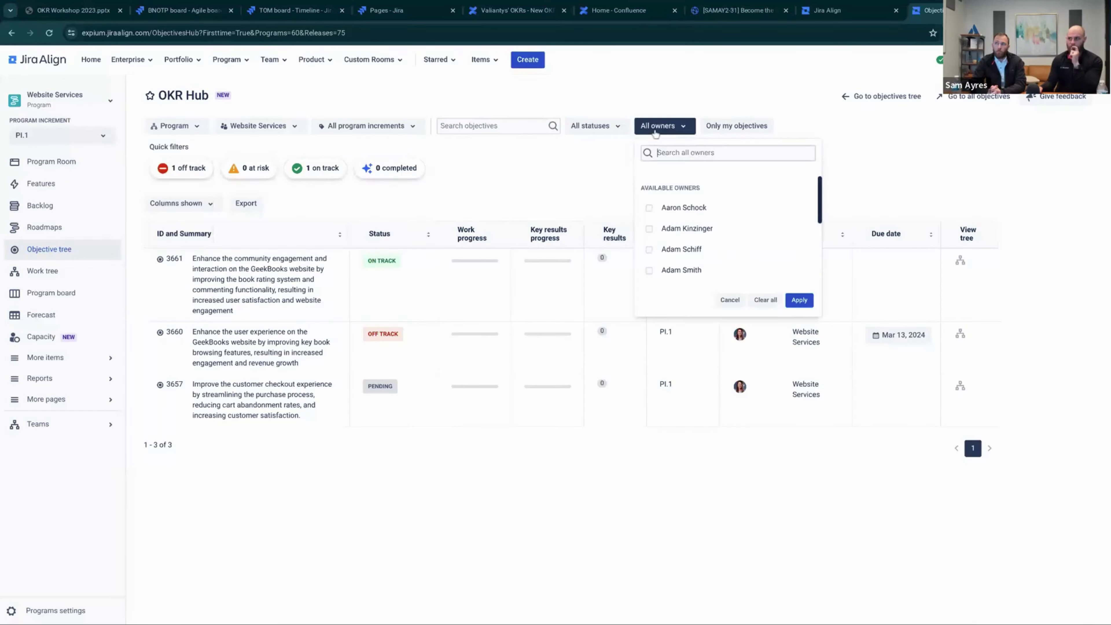
click(526, 175)
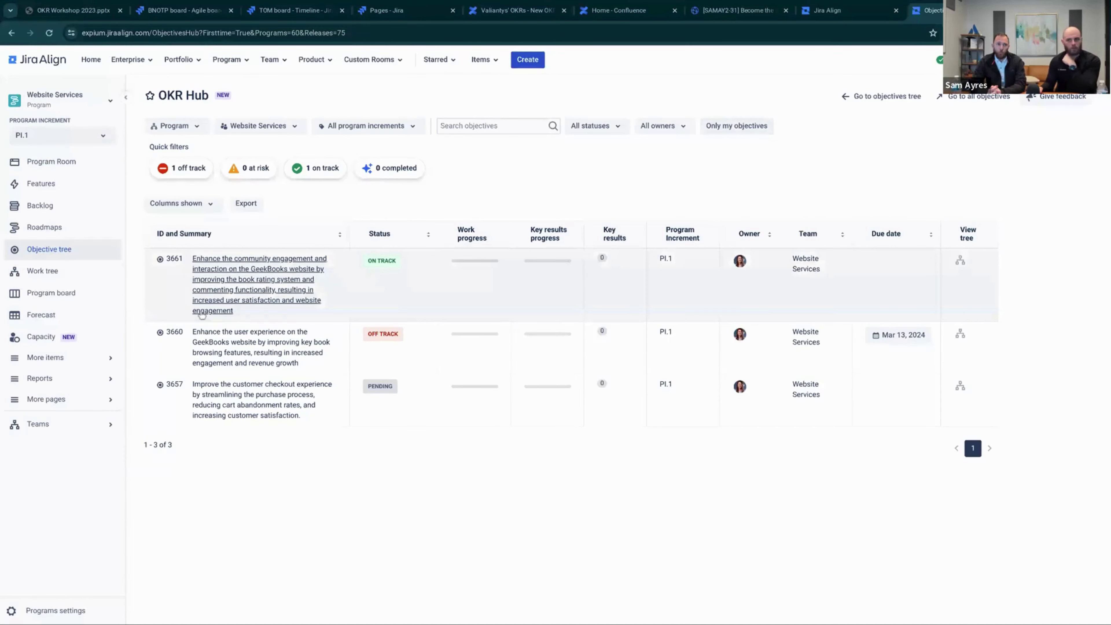
click(175, 334)
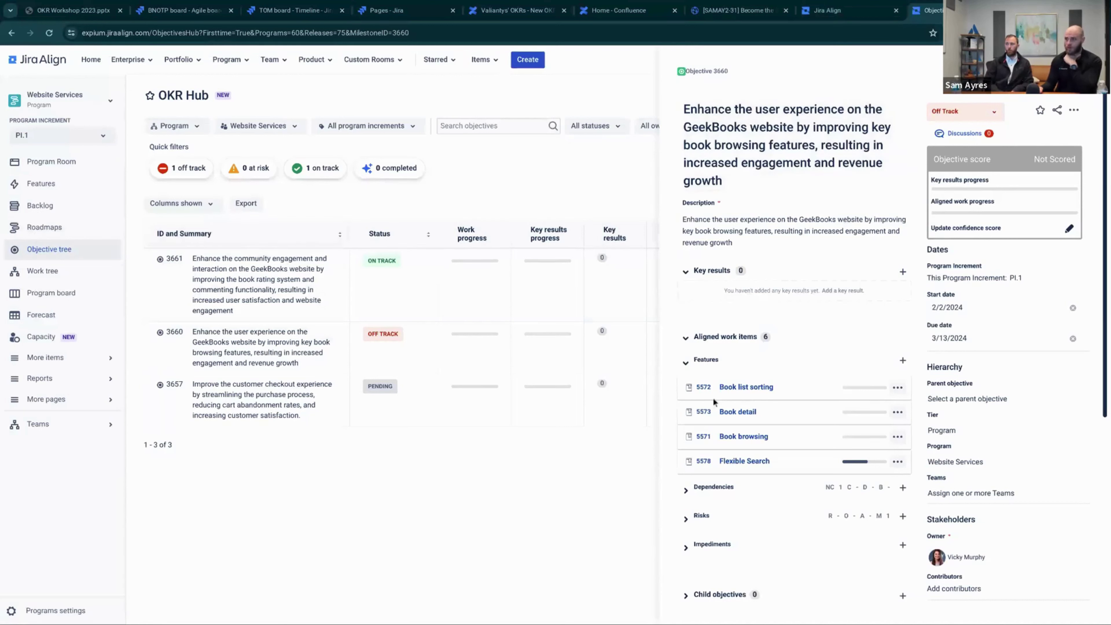
scroll(704, 390, down, 4)
scroll(744, 416, up, 4)
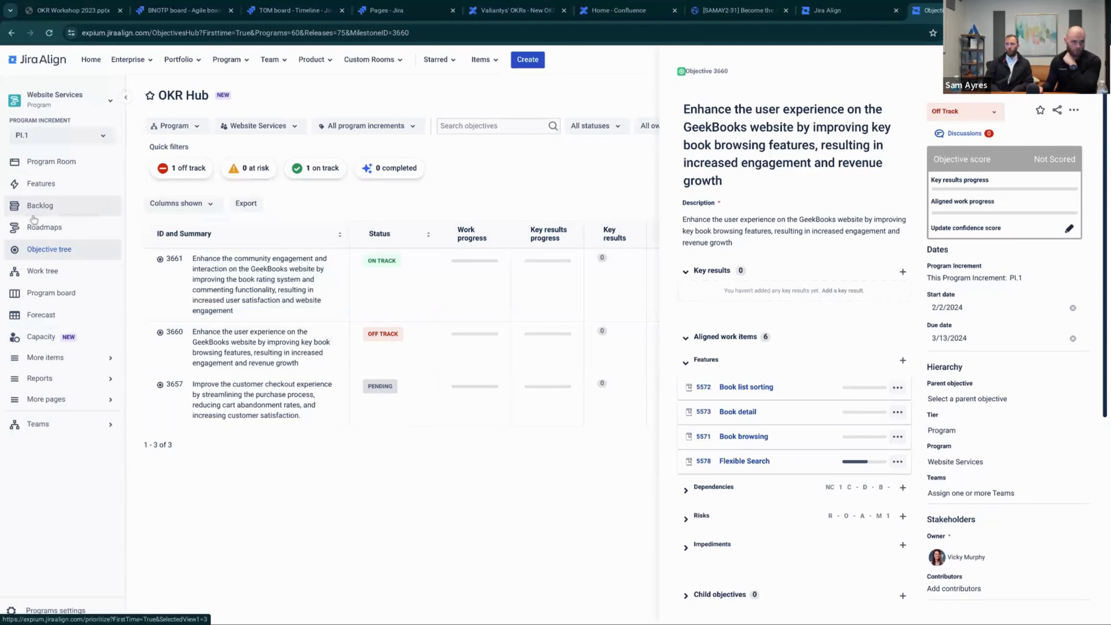
click(1089, 71)
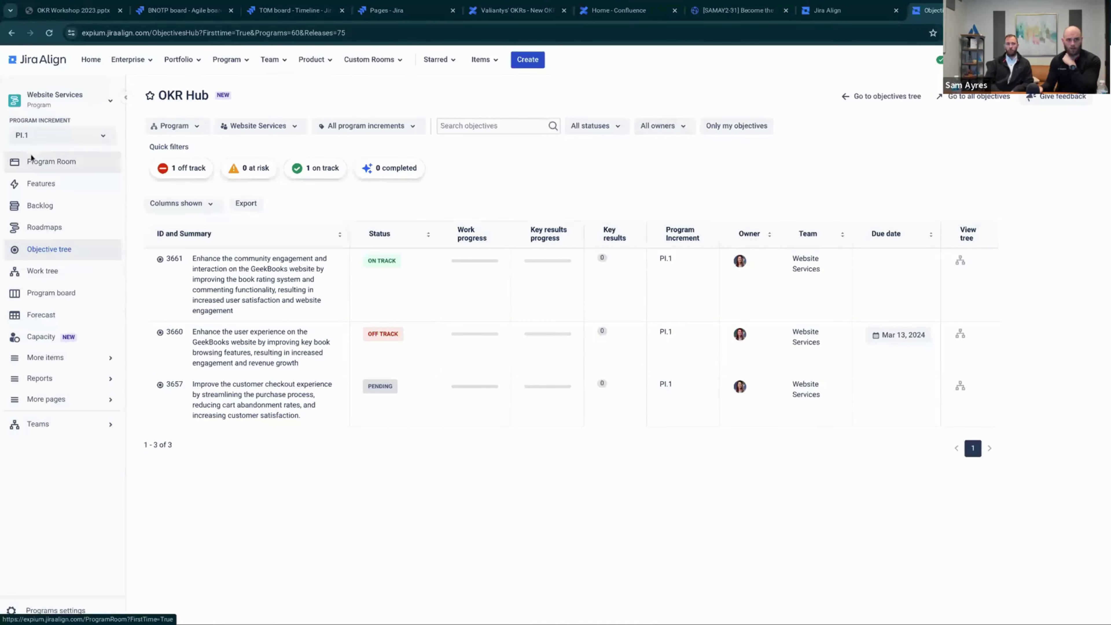
Create a new OKR objective of tier Program for the Website Services program
click(532, 60)
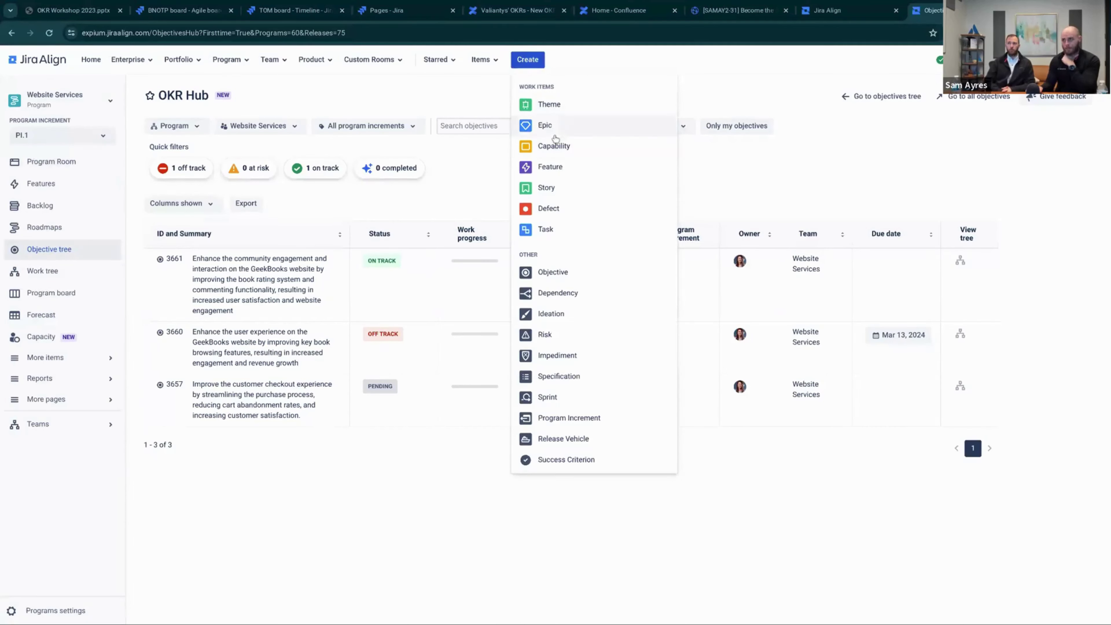
click(556, 273)
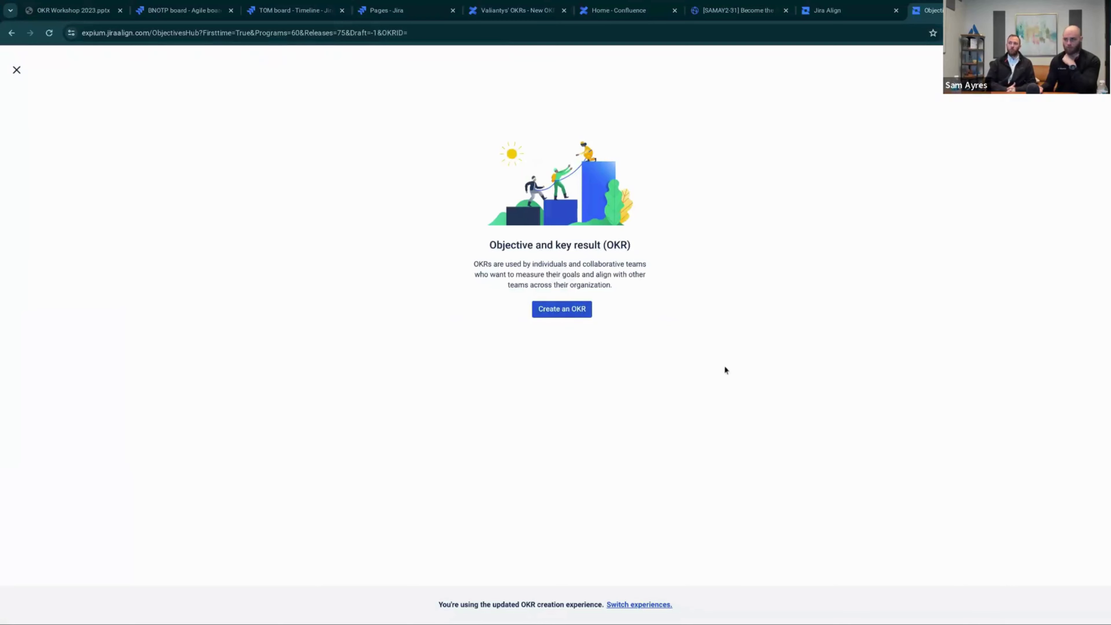
click(560, 309)
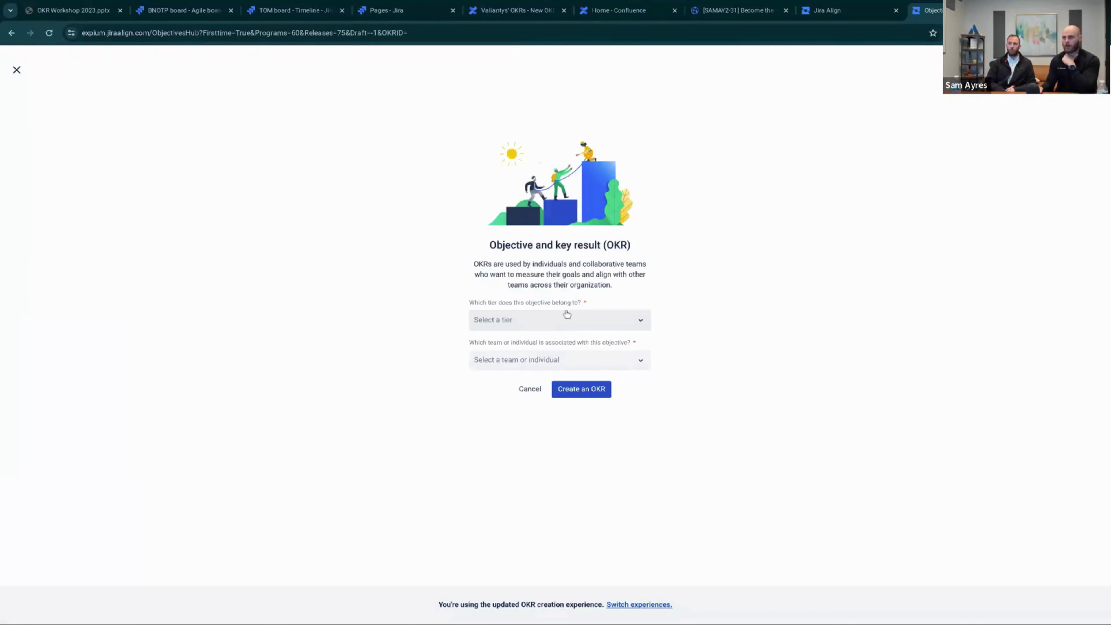
click(560, 321)
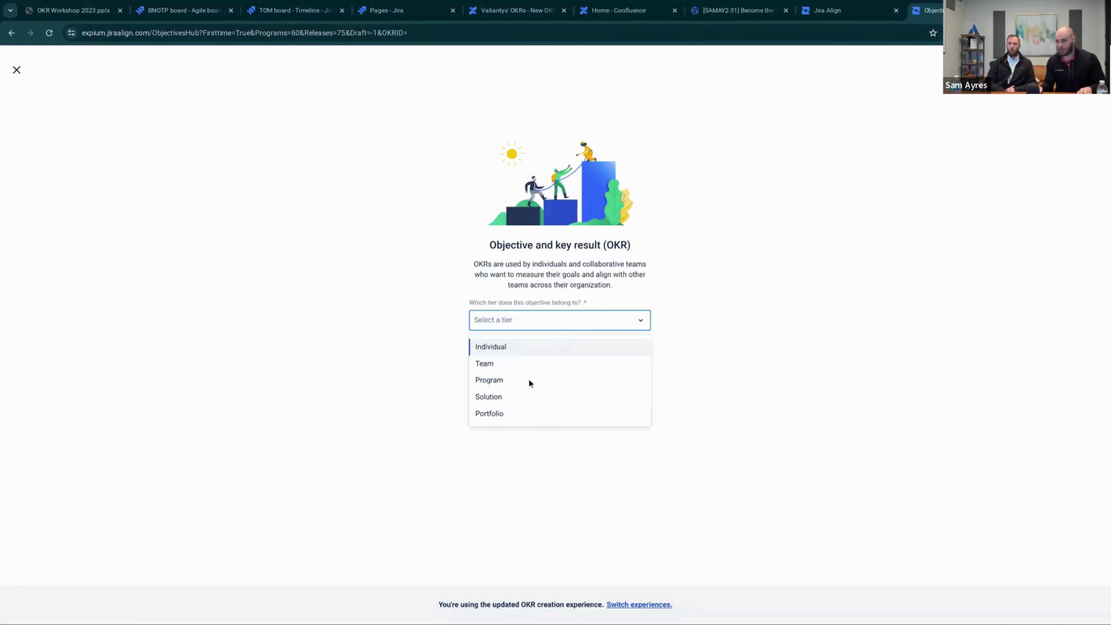
click(510, 380)
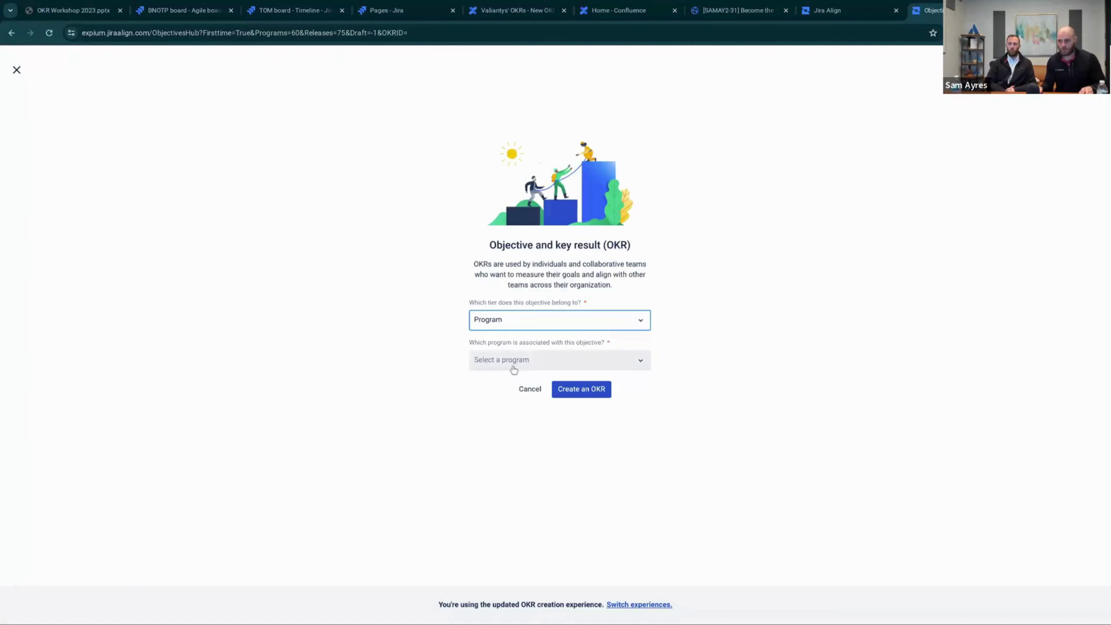
click(514, 367)
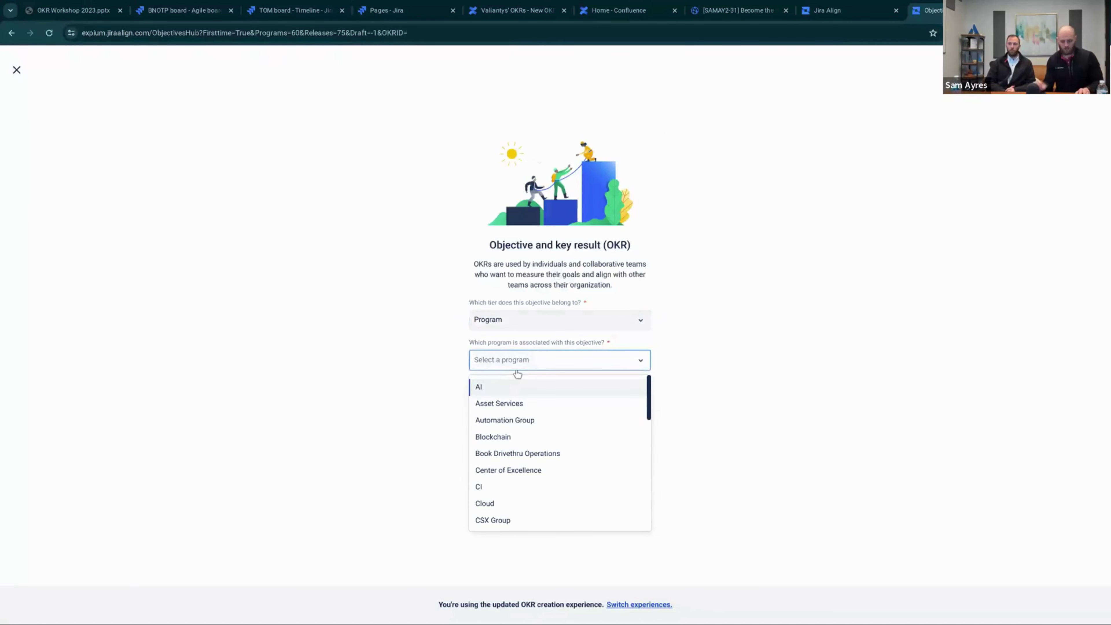
text(website)
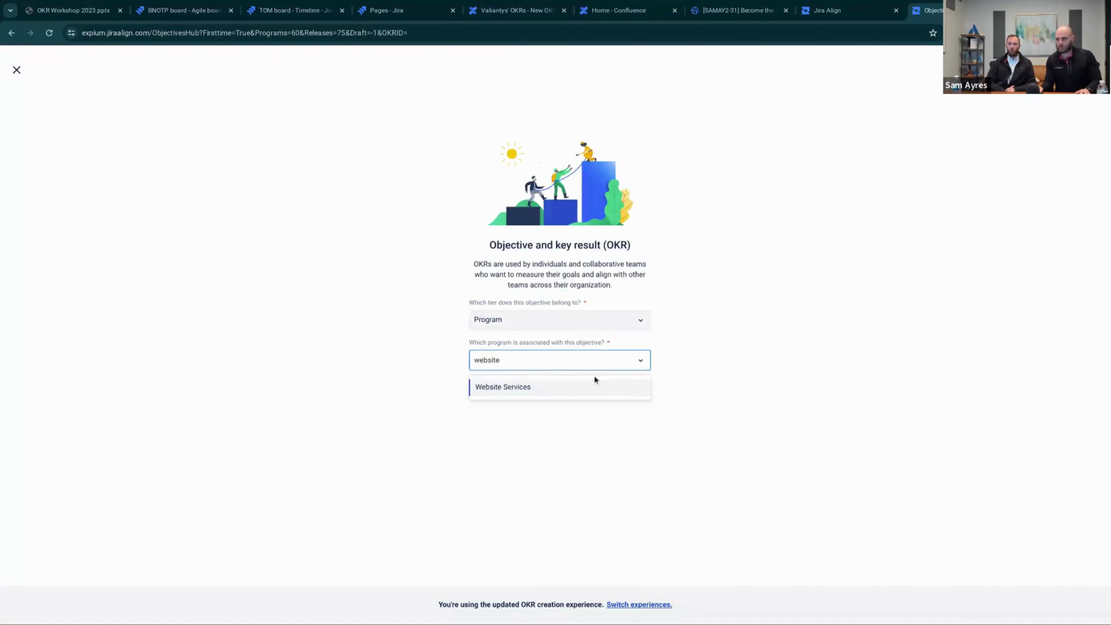
click(563, 387)
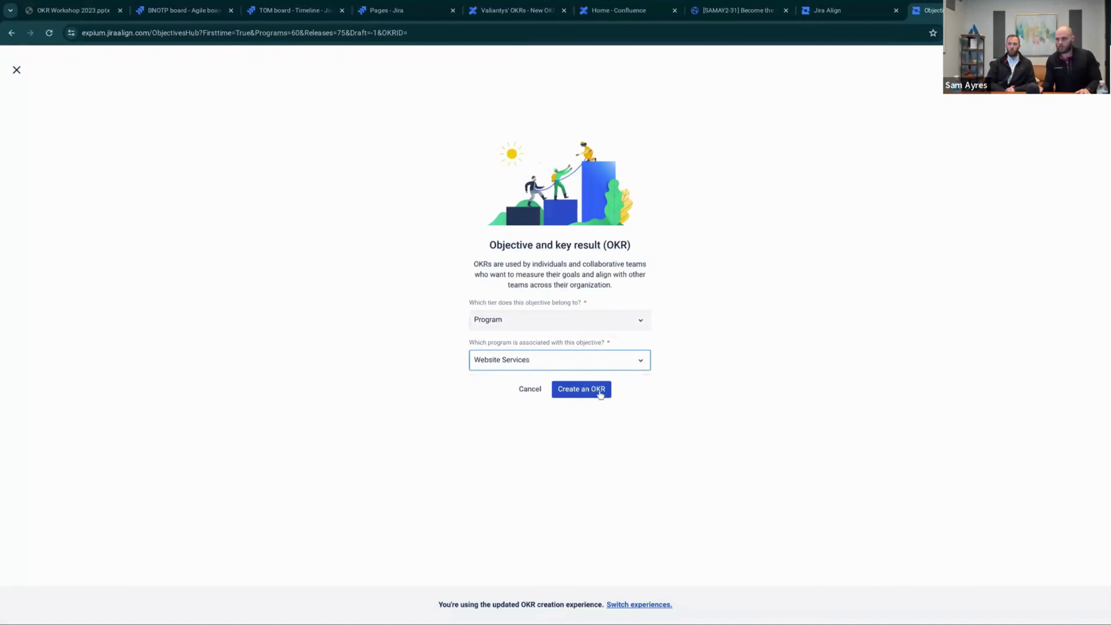
click(578, 389)
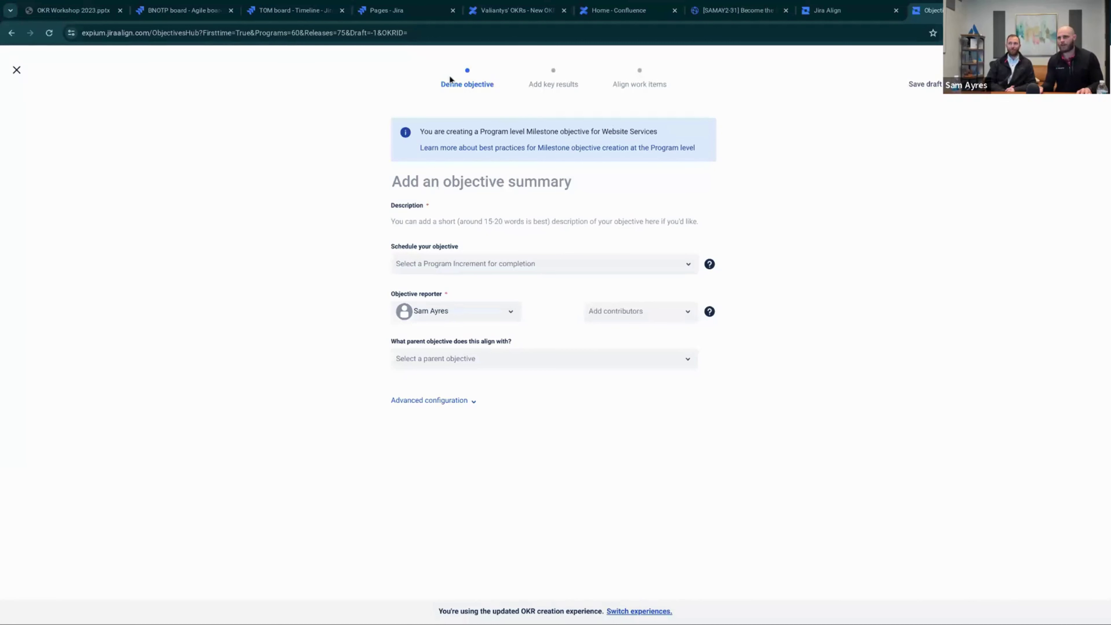
Paste the summary and description 'Reach meaningful scale by achieving 5,000 software subscriptions/month.'
click(455, 187)
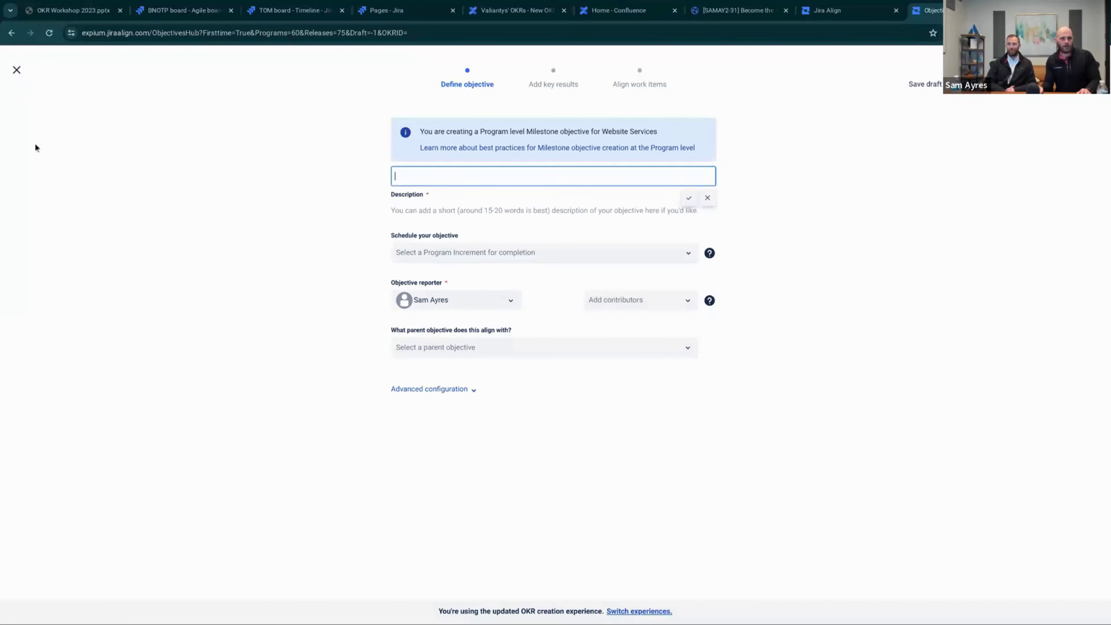
click(449, 162)
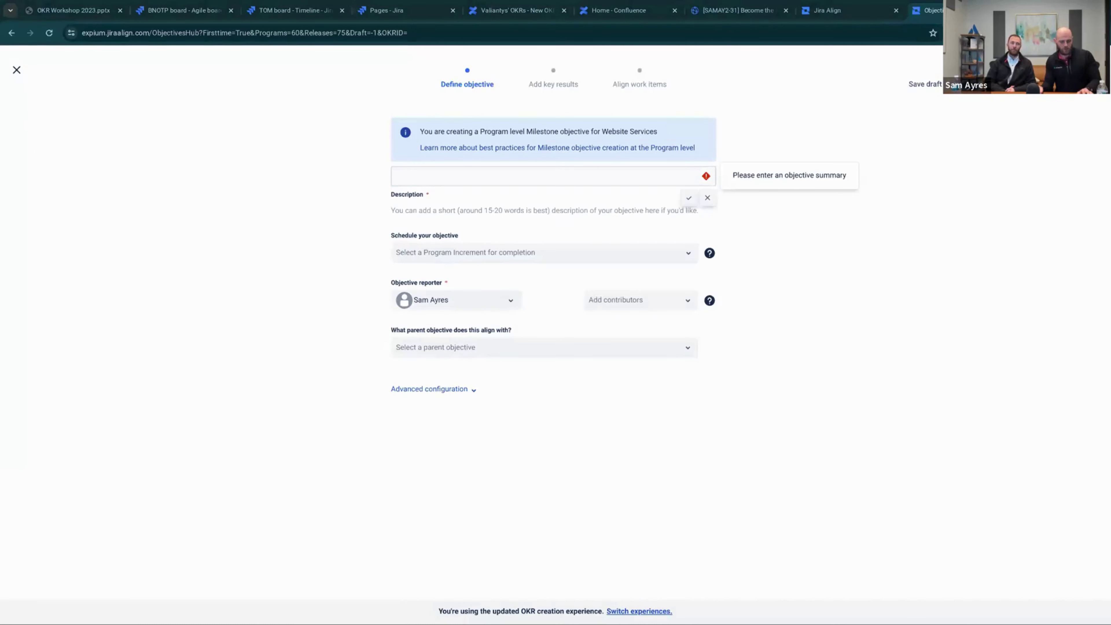
click(427, 177)
text(Reach meaningful scale by achieving 5,000 software subscriptions/month.)
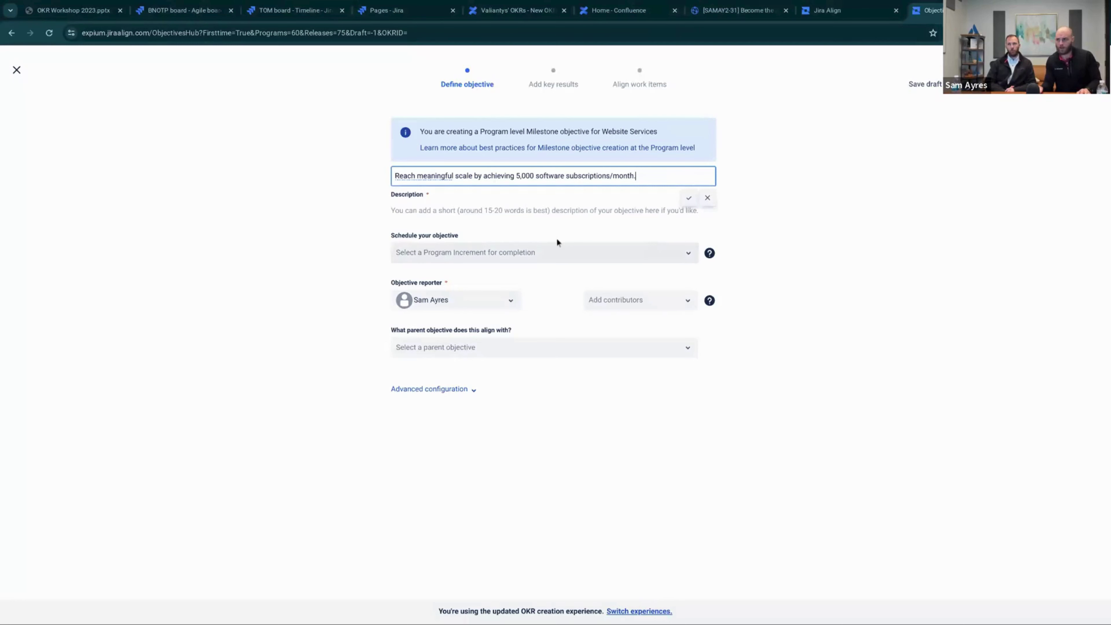
key(Return)
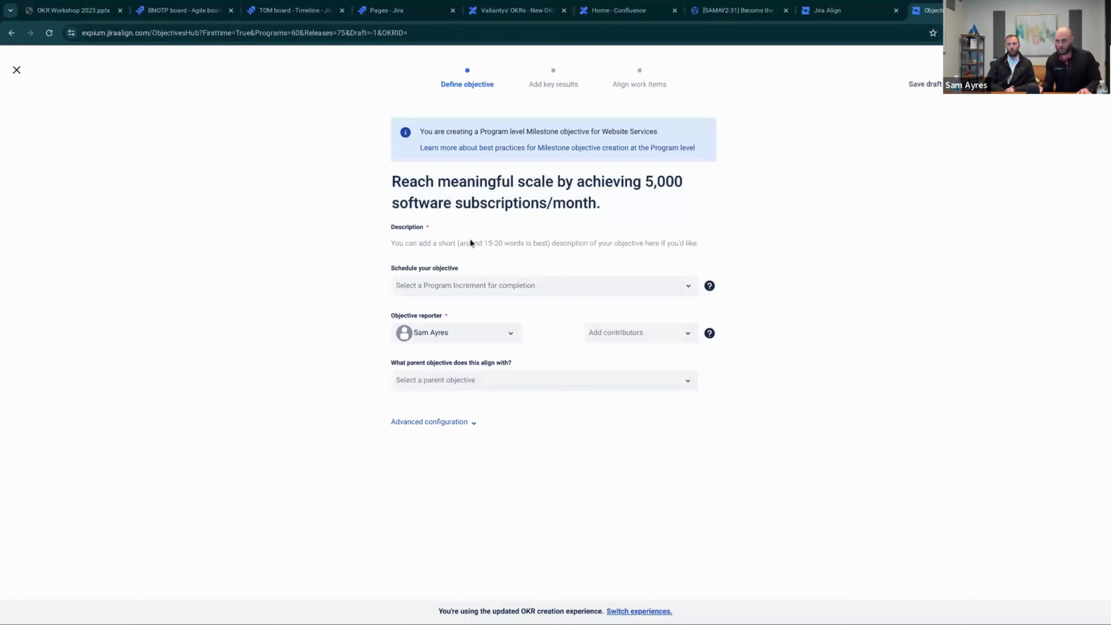
click(473, 237)
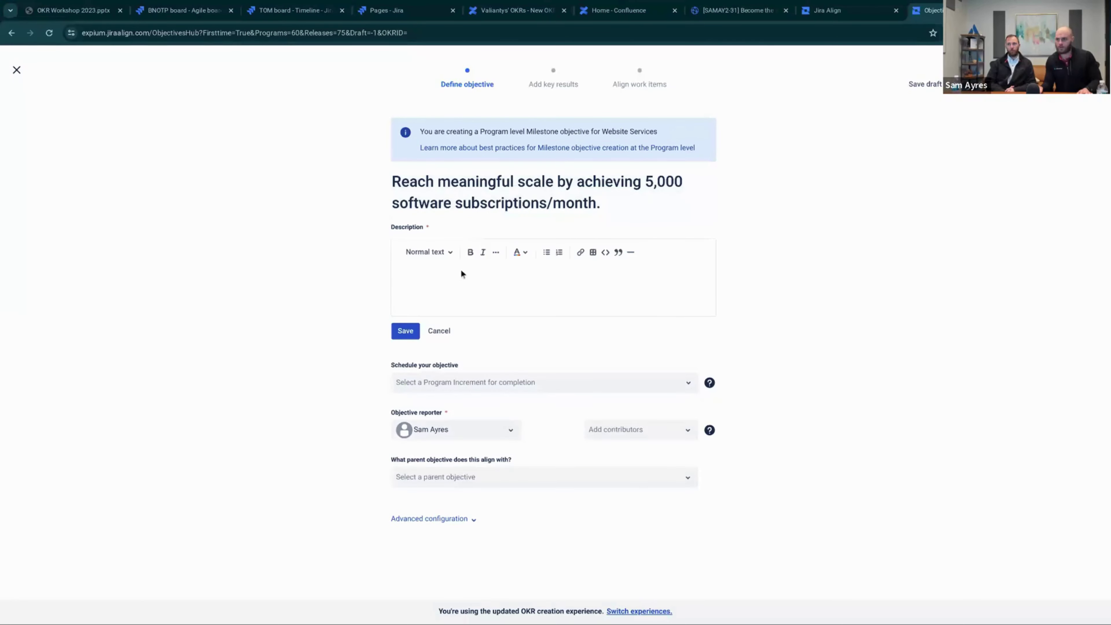
text(Reach meaningful scale by achieving 5,000 software subscriptions/month.)
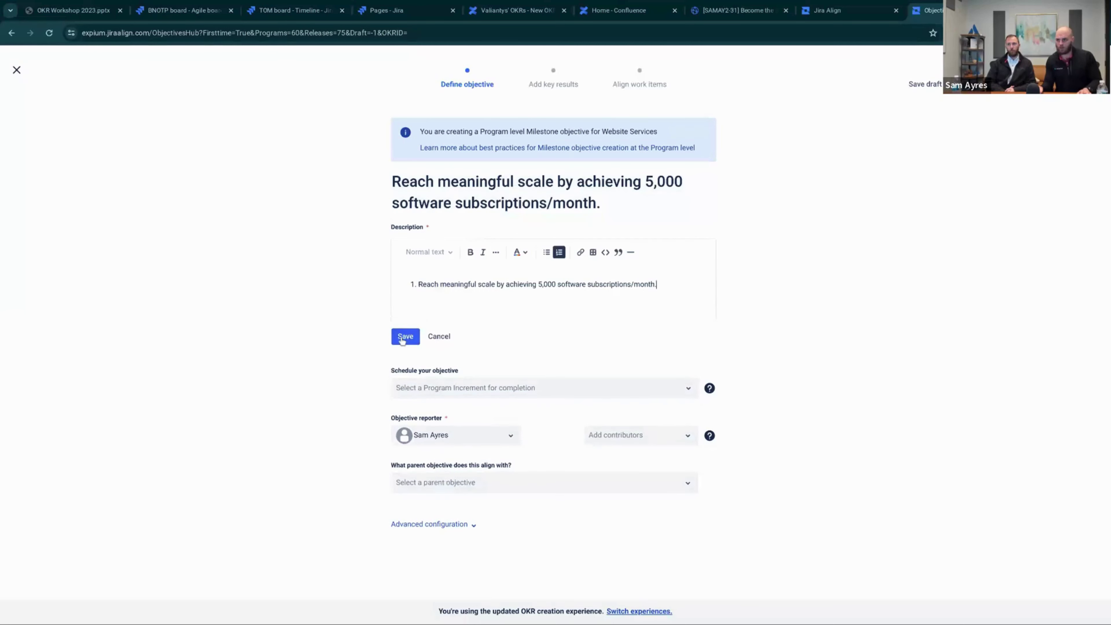
click(404, 337)
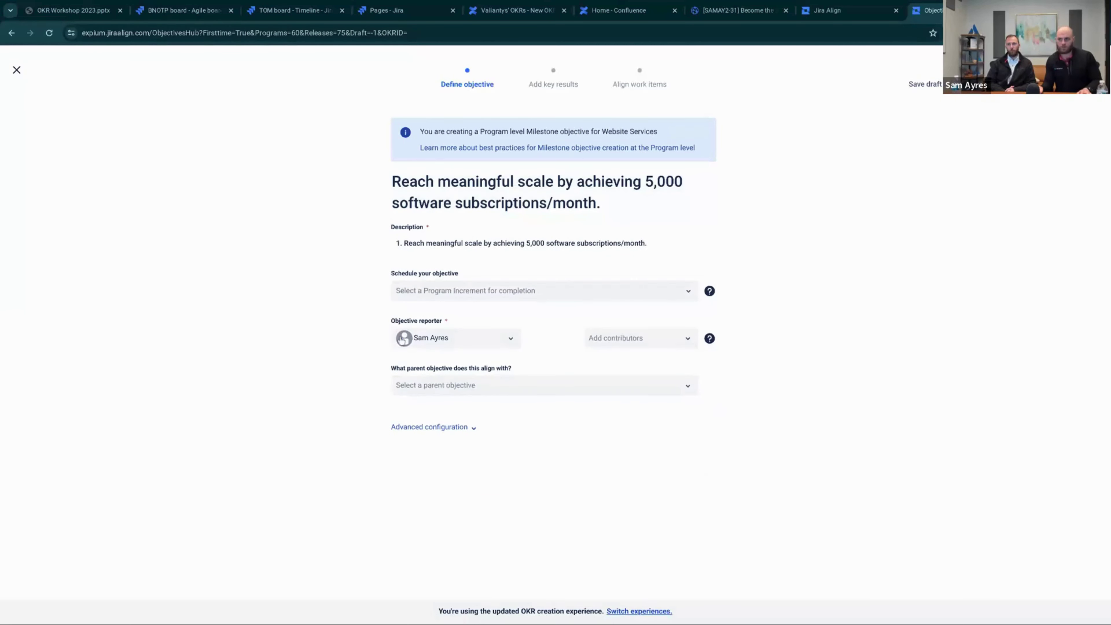
Schedule the objective for PI.1, keeping the current reporter
click(435, 294)
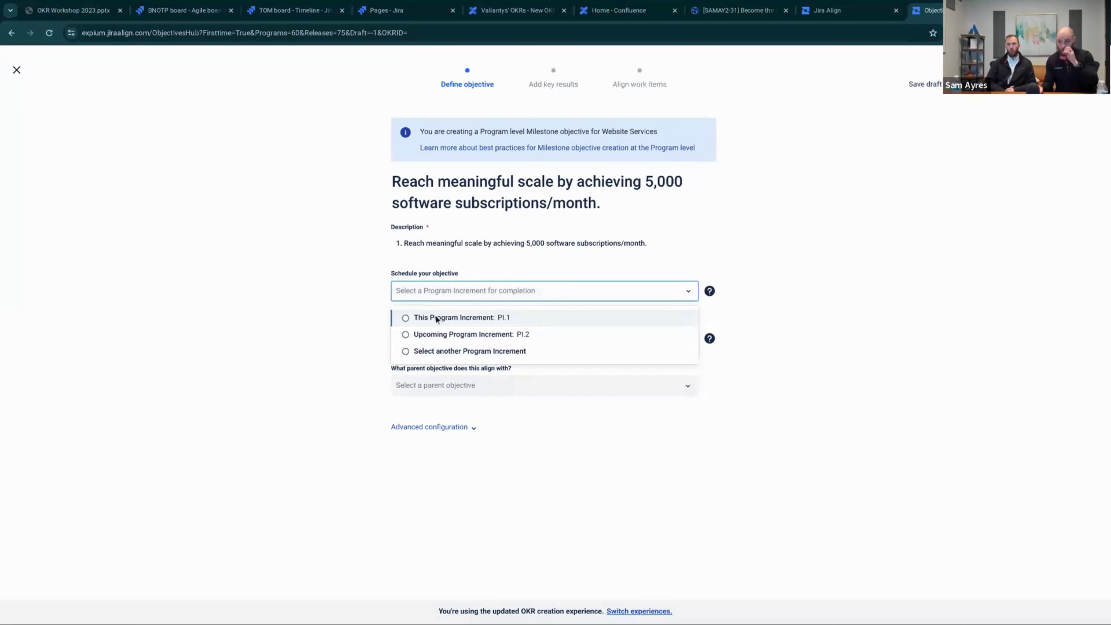
click(417, 318)
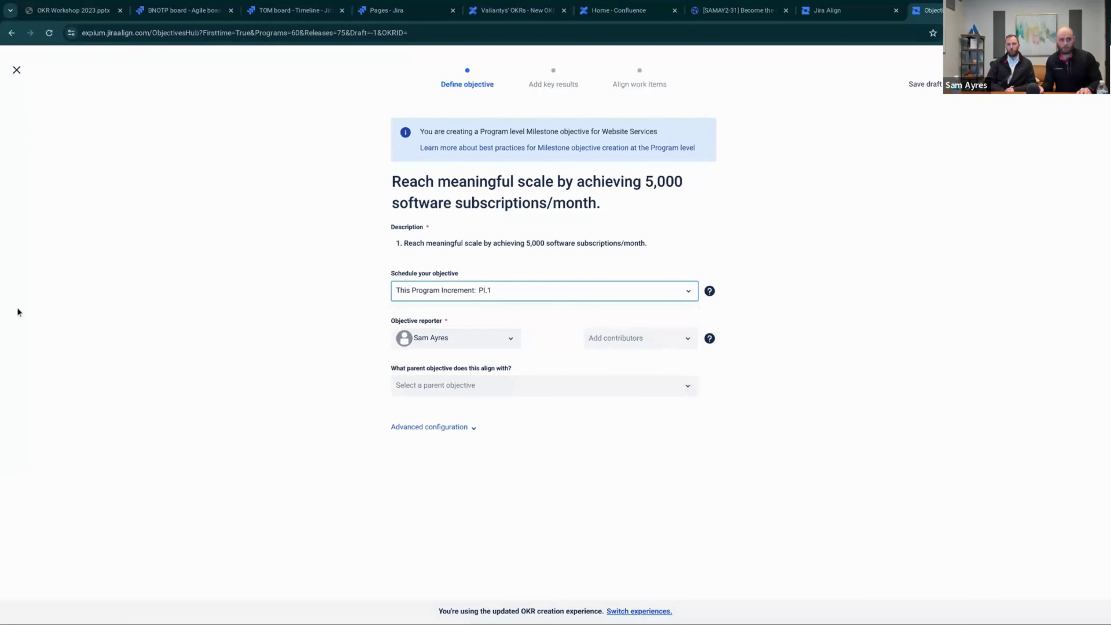
click(470, 338)
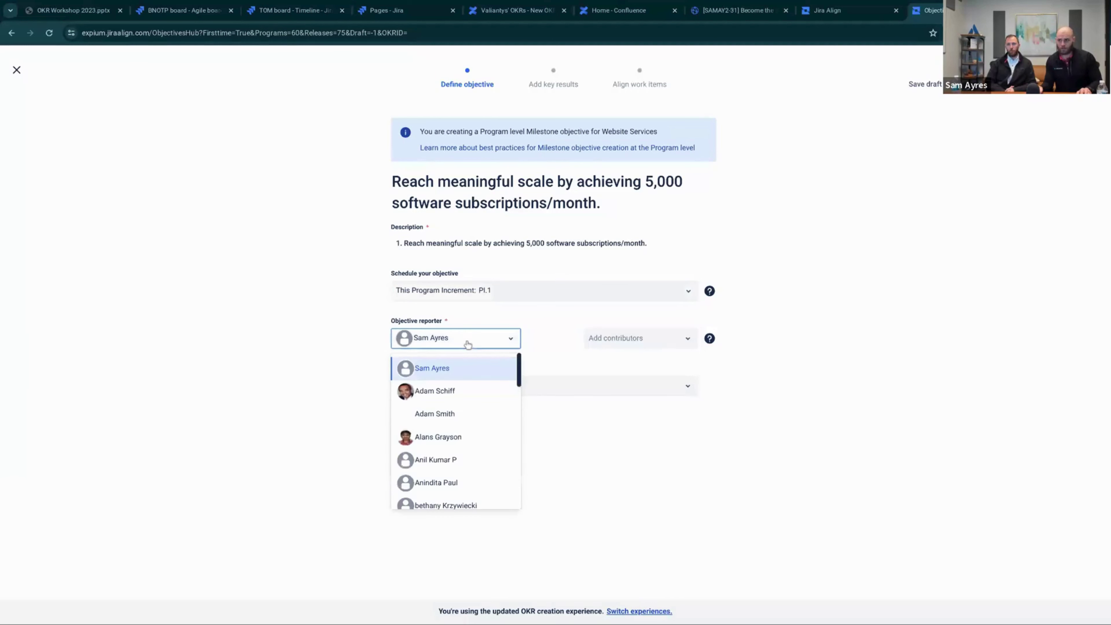
click(543, 335)
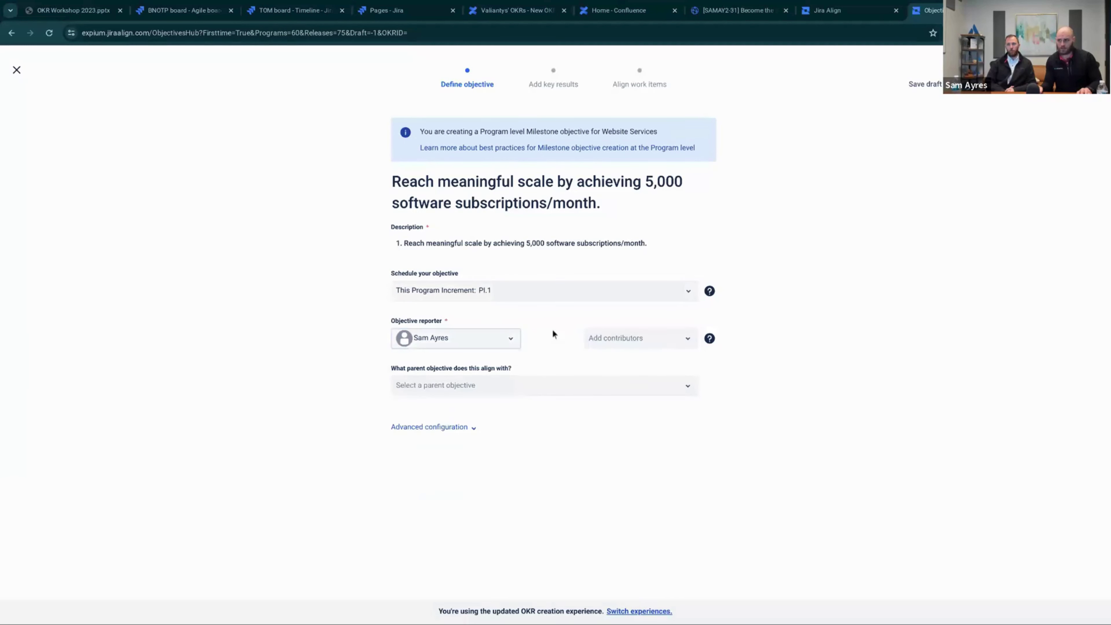
Add three contributors and leave the parent objective unset
click(622, 338)
click(628, 373)
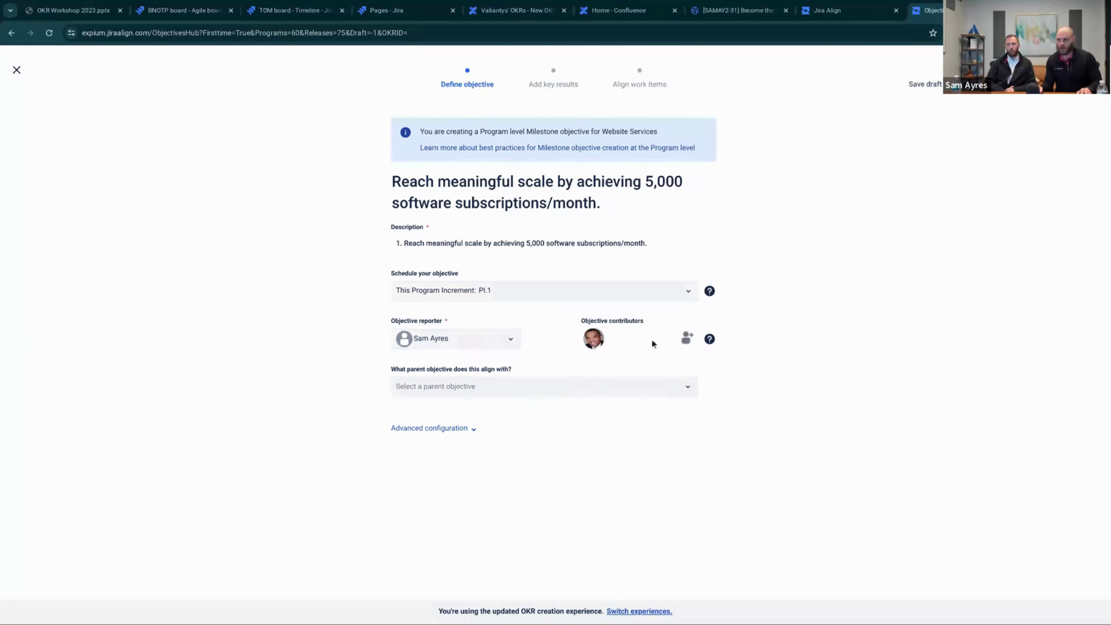
click(686, 338)
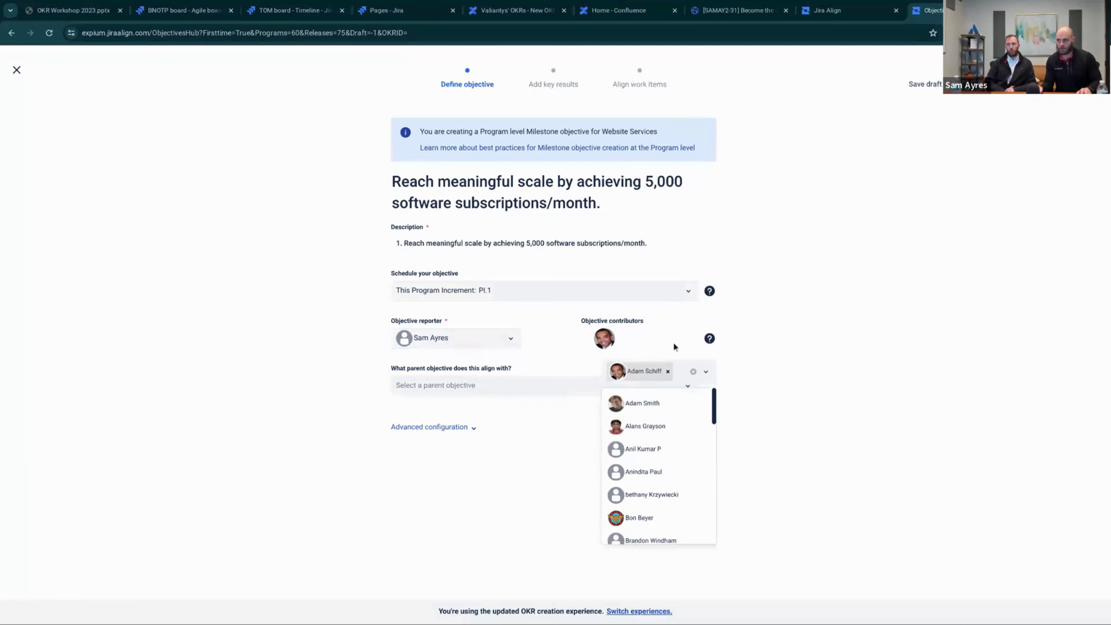
click(646, 404)
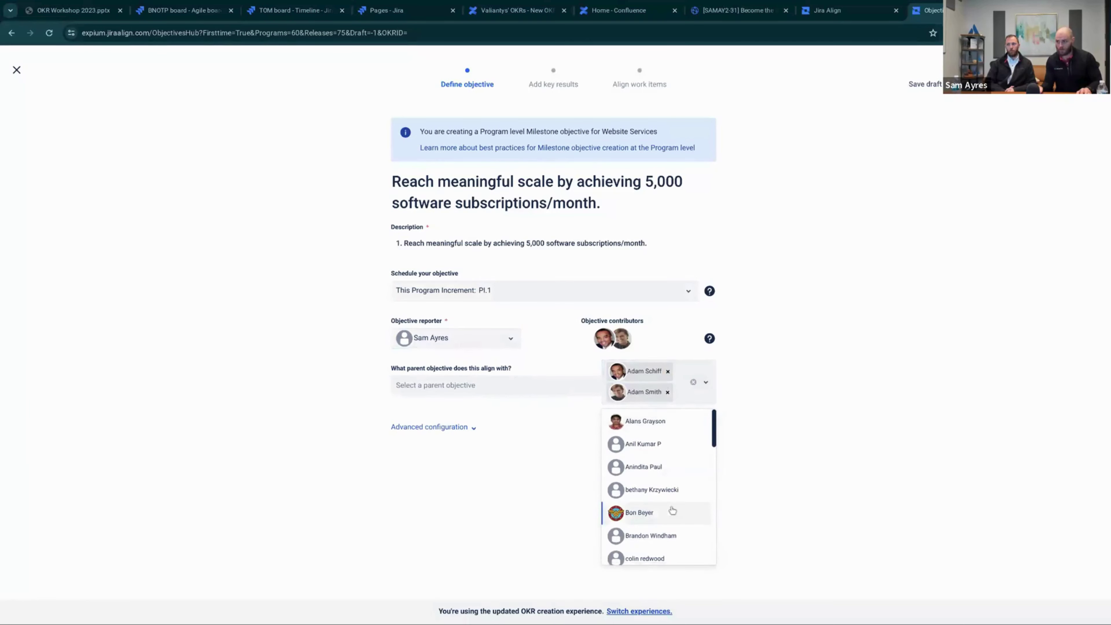
scroll(658, 510, down, 1)
click(657, 503)
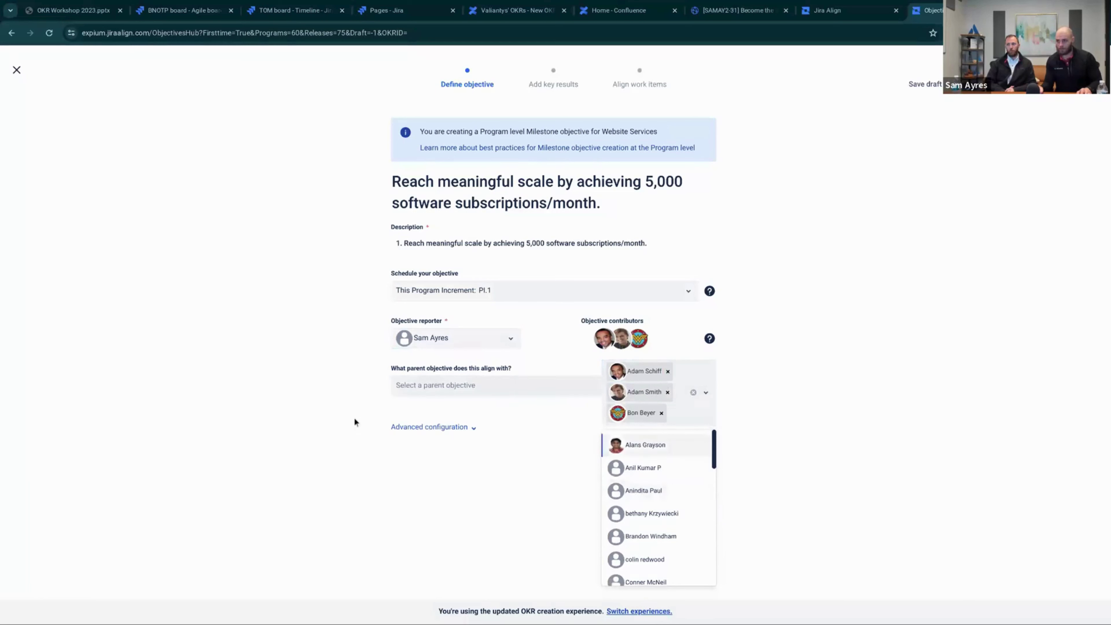
click(239, 392)
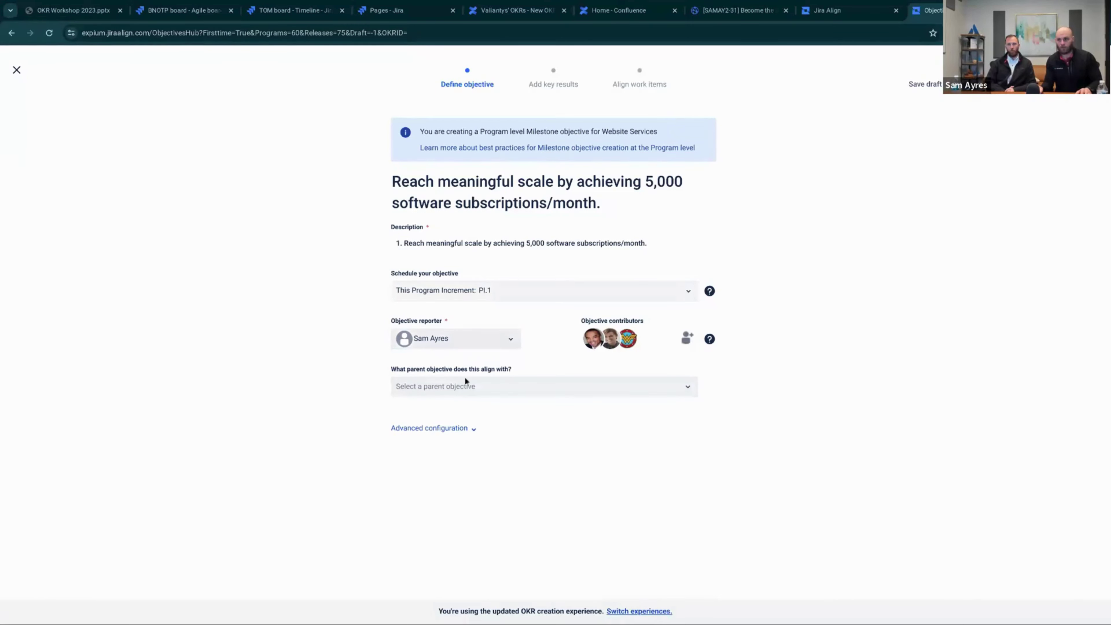
click(473, 388)
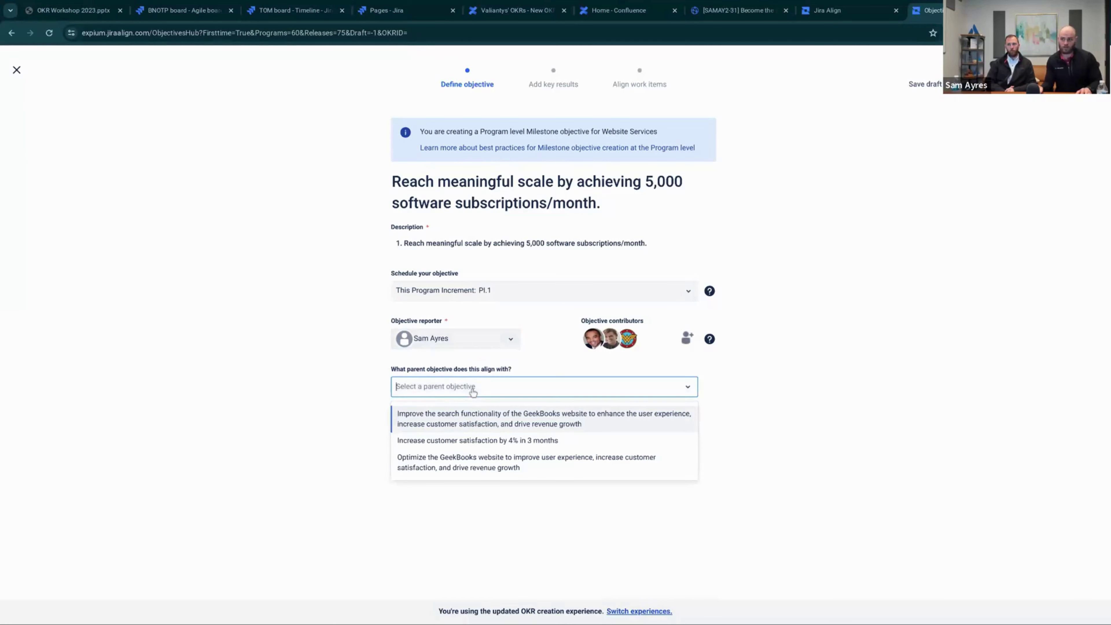
click(318, 386)
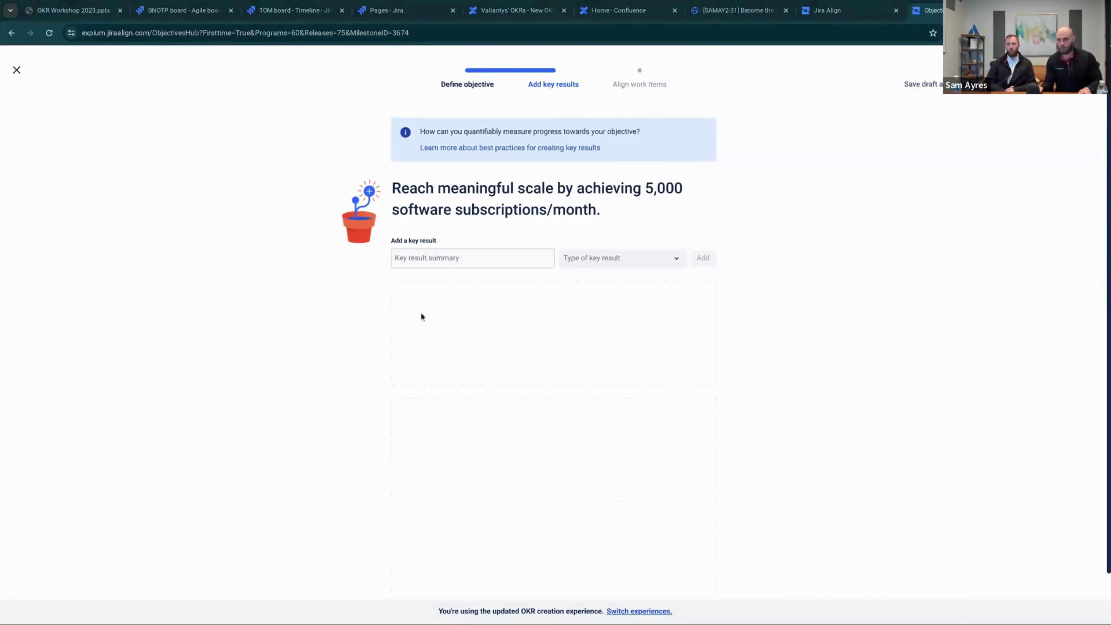
Add a Net Promoter Score key result named 'NPS above 90'
click(421, 267)
text(NPS above 90)
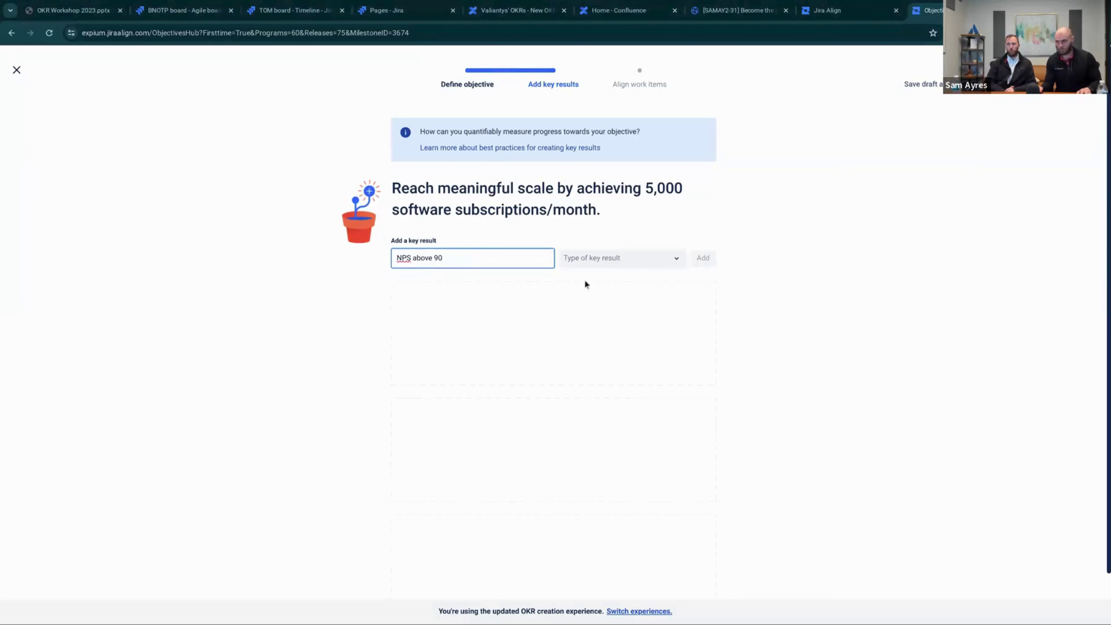
click(612, 267)
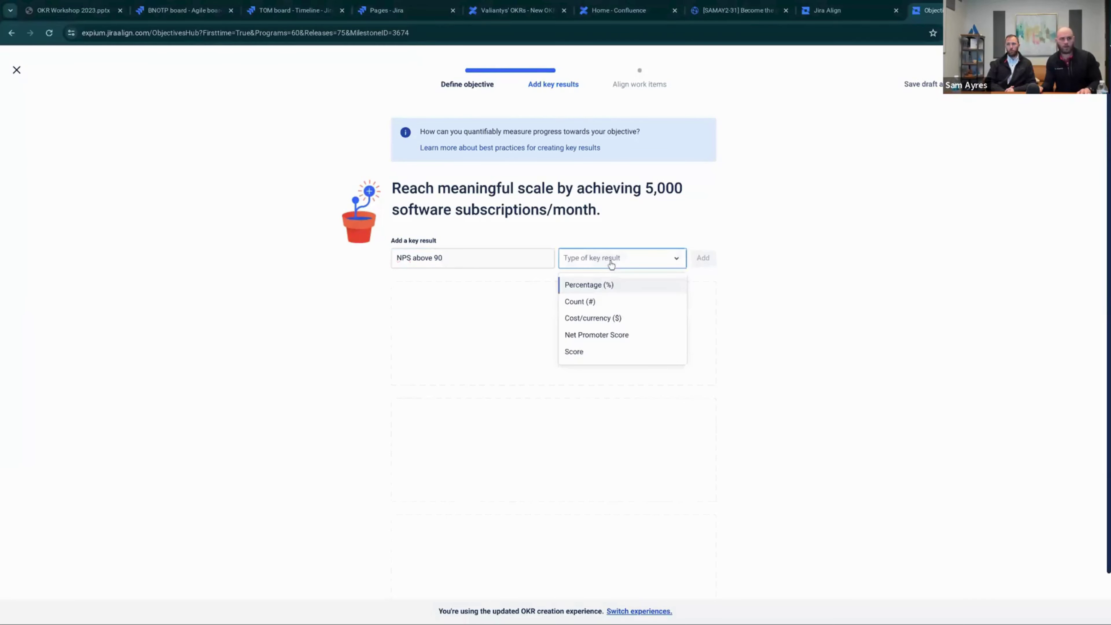
click(613, 335)
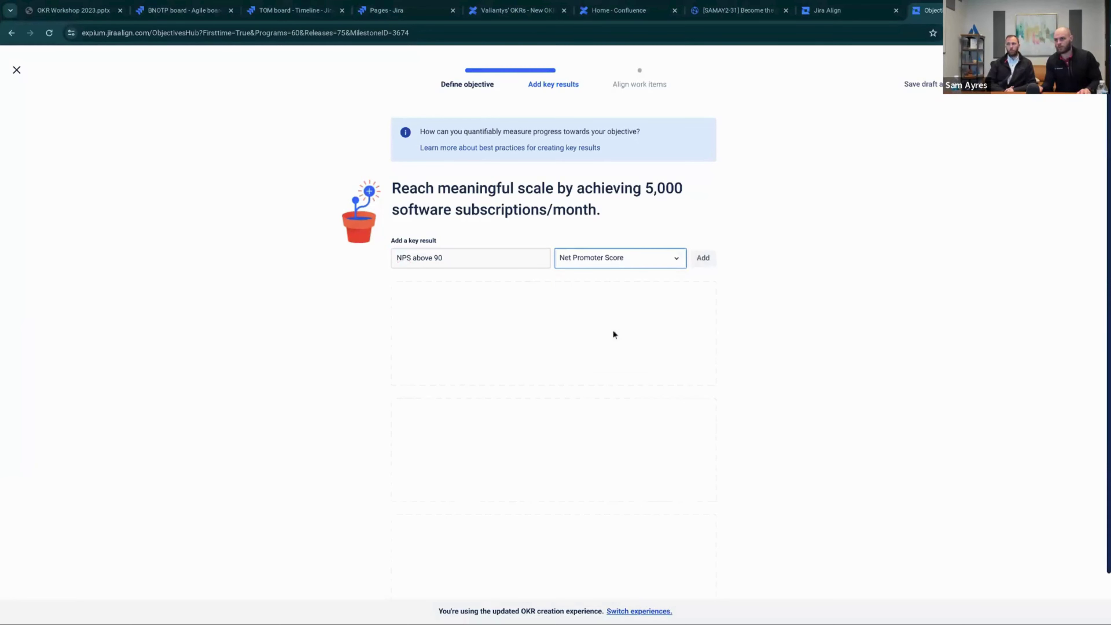
click(701, 263)
Set the key result's baseline to 90, goal to 100 and target completion to July 31, 2024
click(437, 329)
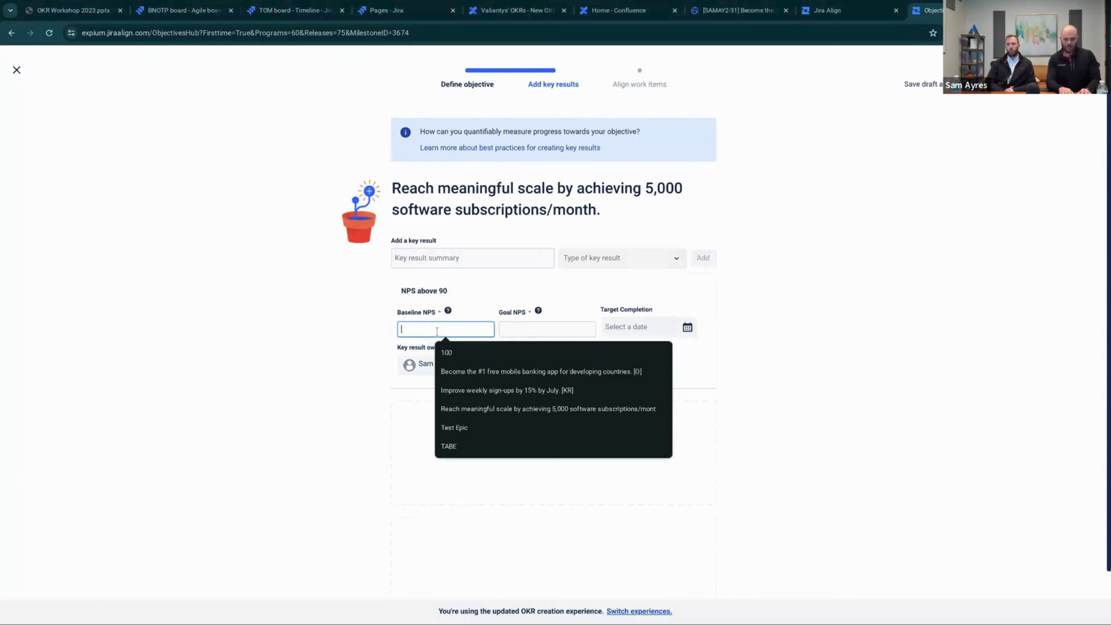
text(90)
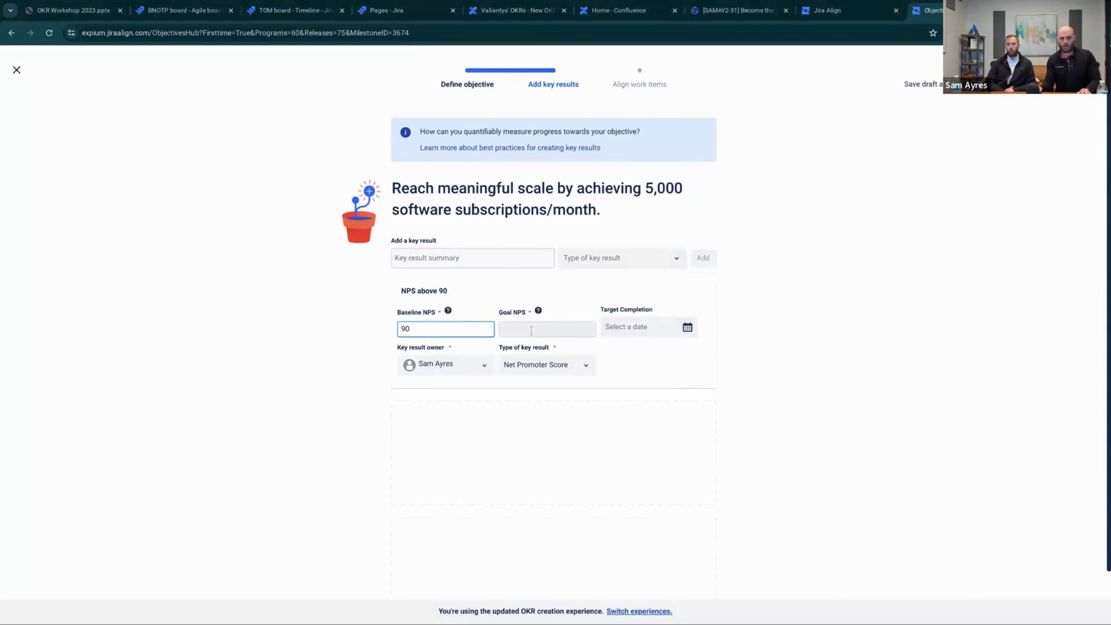
click(531, 329)
text(100)
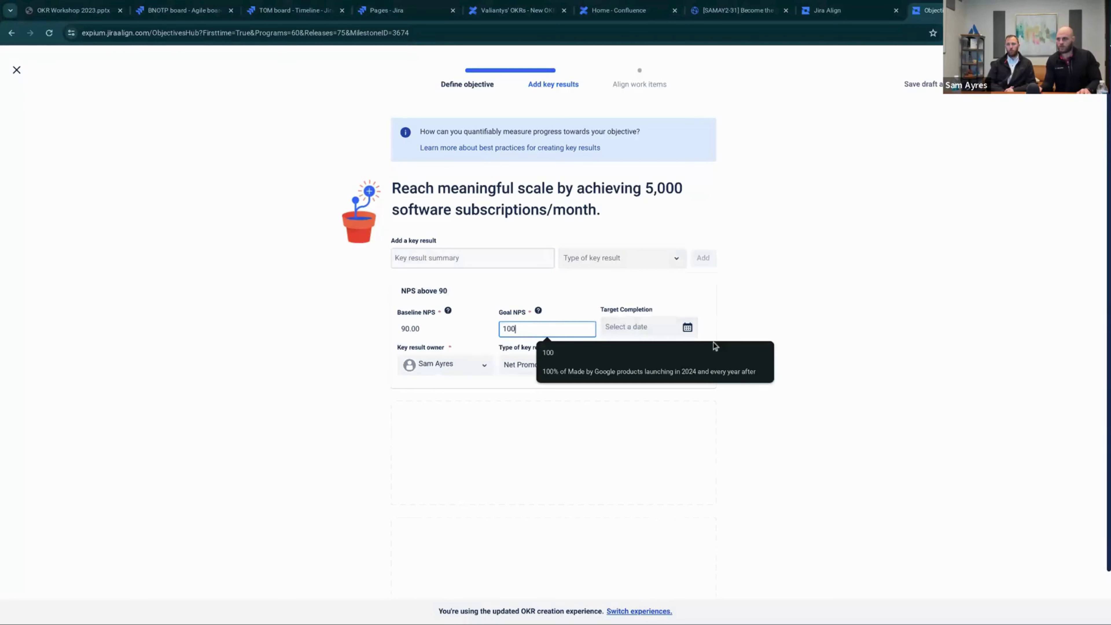
click(674, 334)
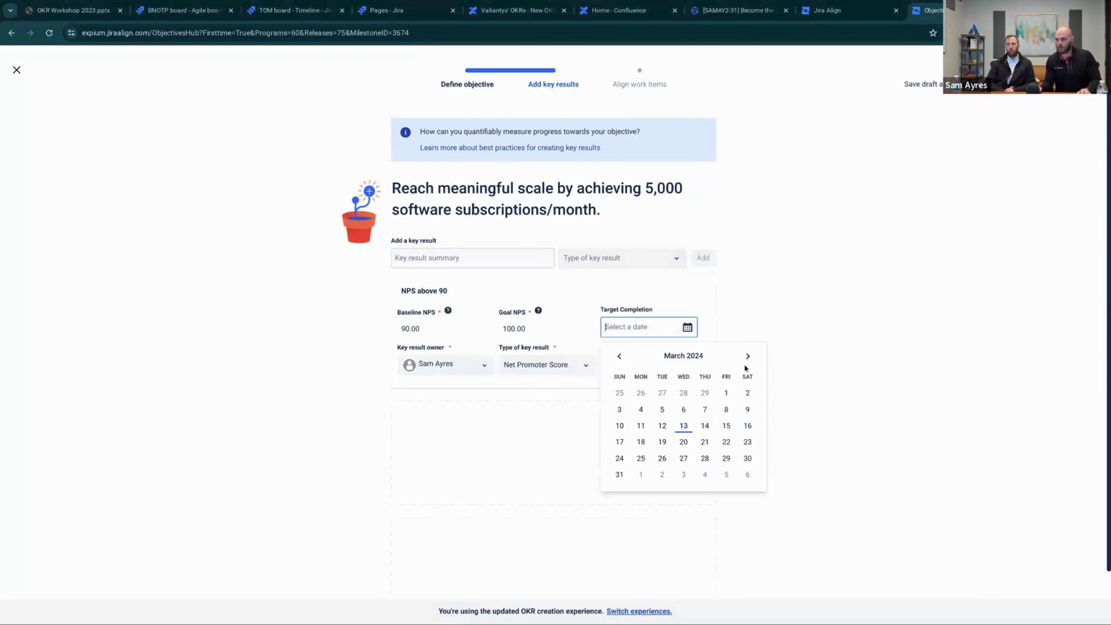
click(747, 356)
click(747, 357)
click(748, 356)
click(747, 357)
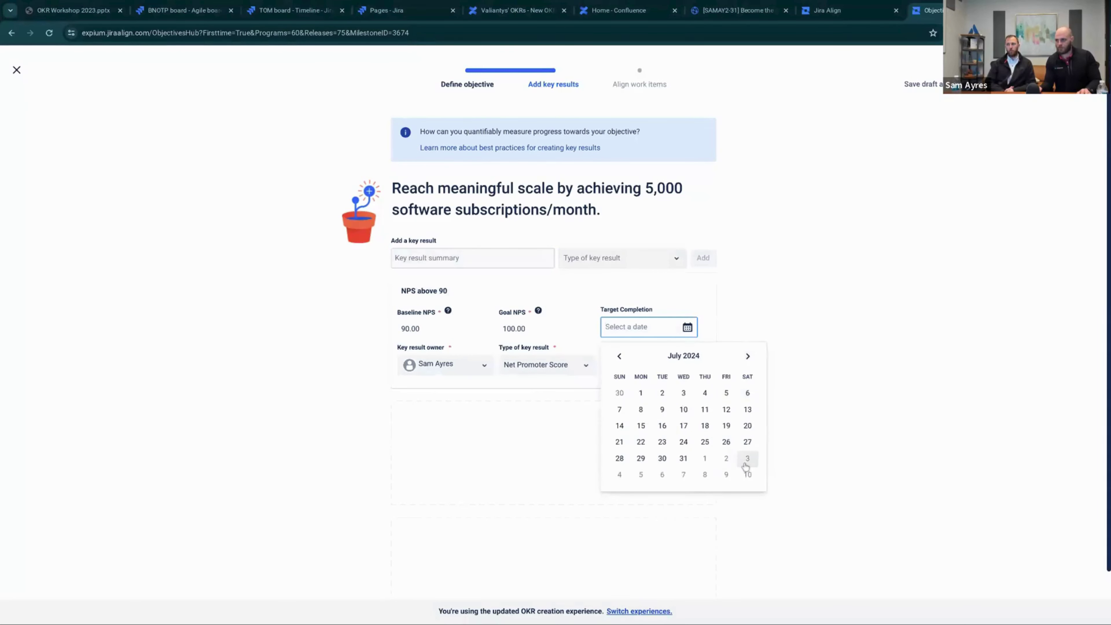
click(683, 458)
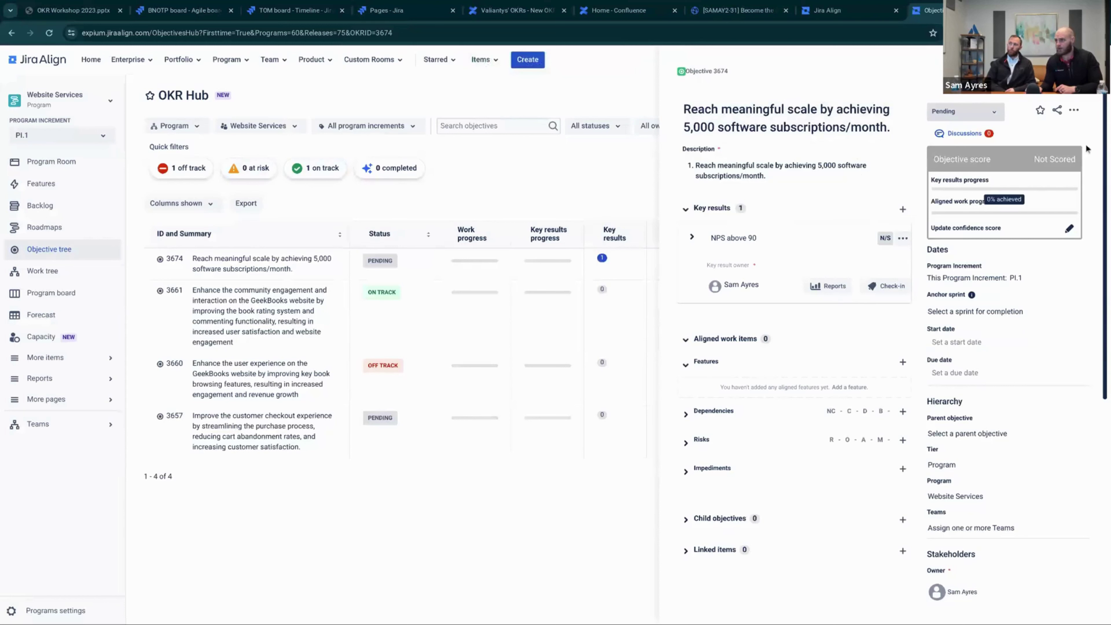
Check in the NPS above 90 key result at 93 with the note 'We're doing so well!'
click(1075, 110)
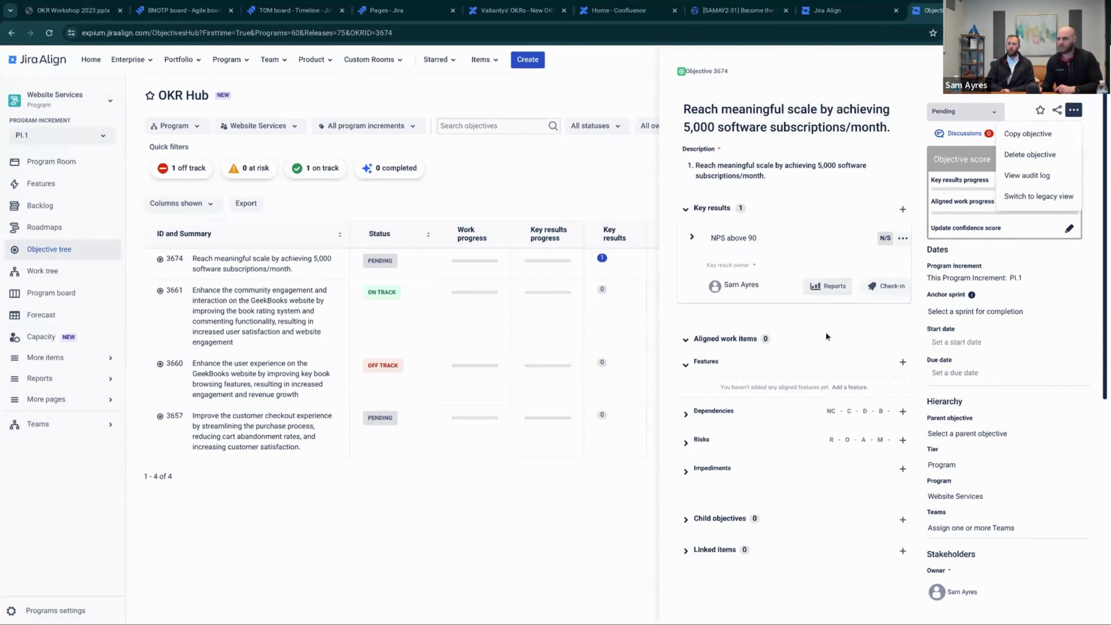
click(774, 322)
click(902, 238)
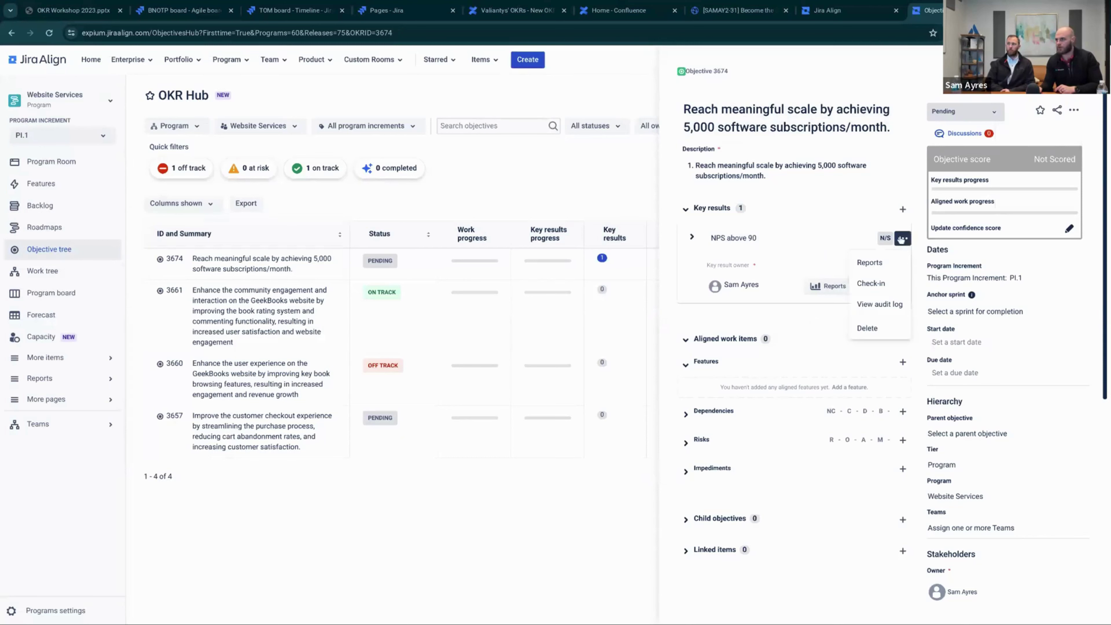
click(871, 284)
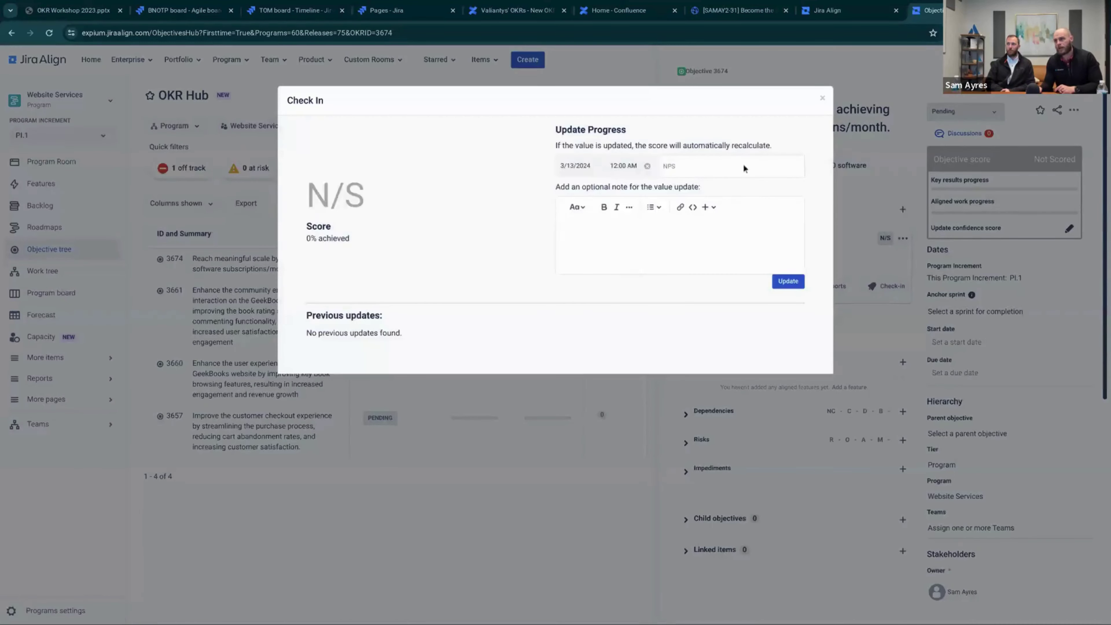
click(729, 170)
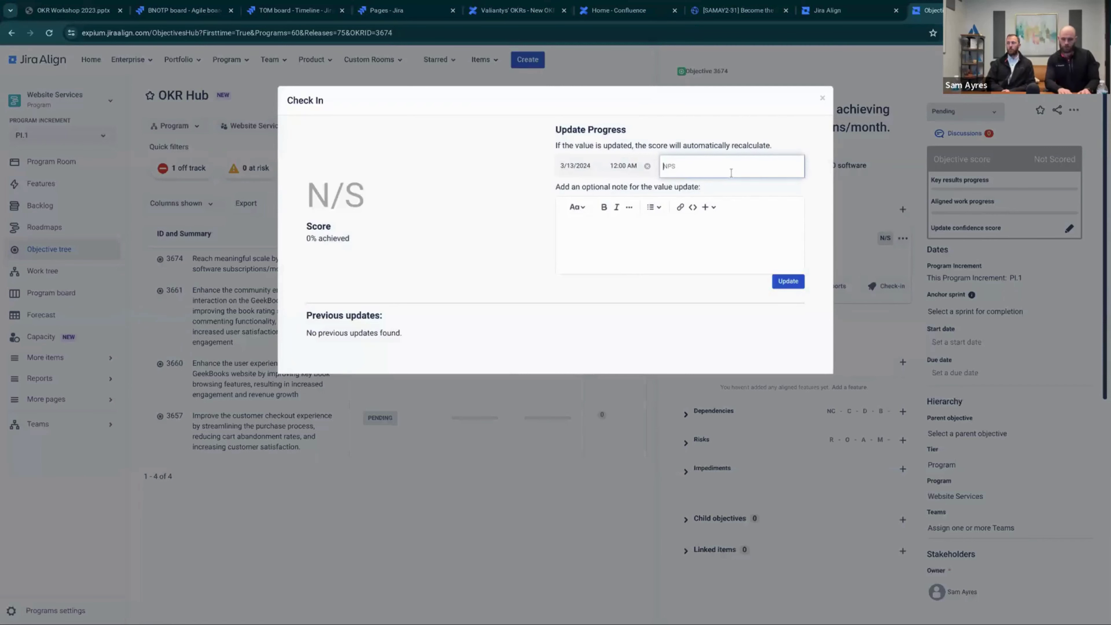
text(9)
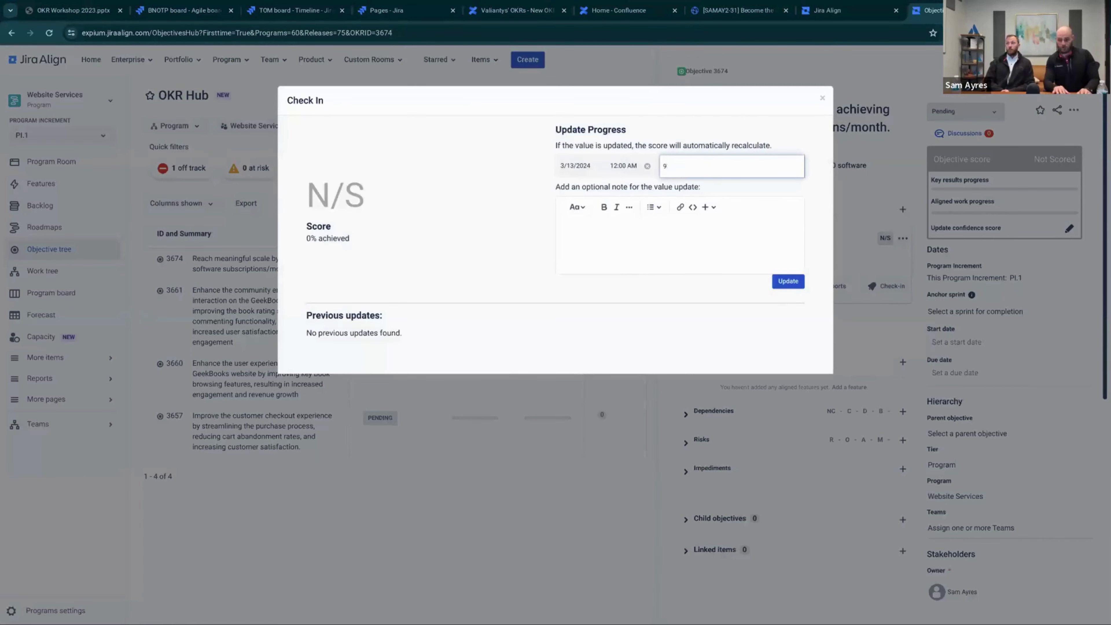
text(3)
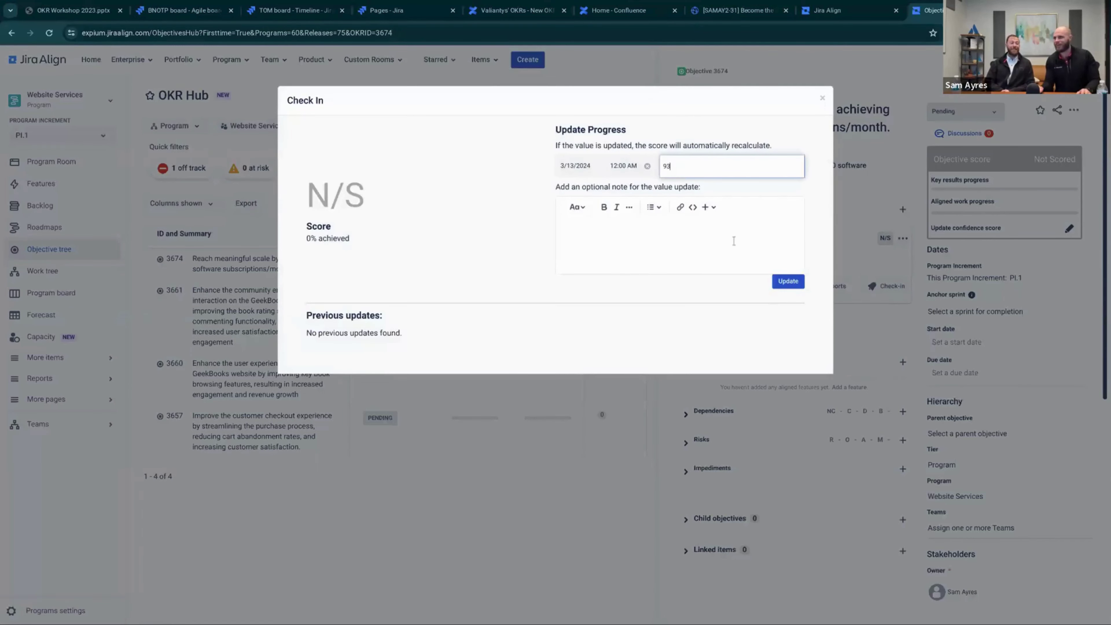
click(734, 240)
text(W)
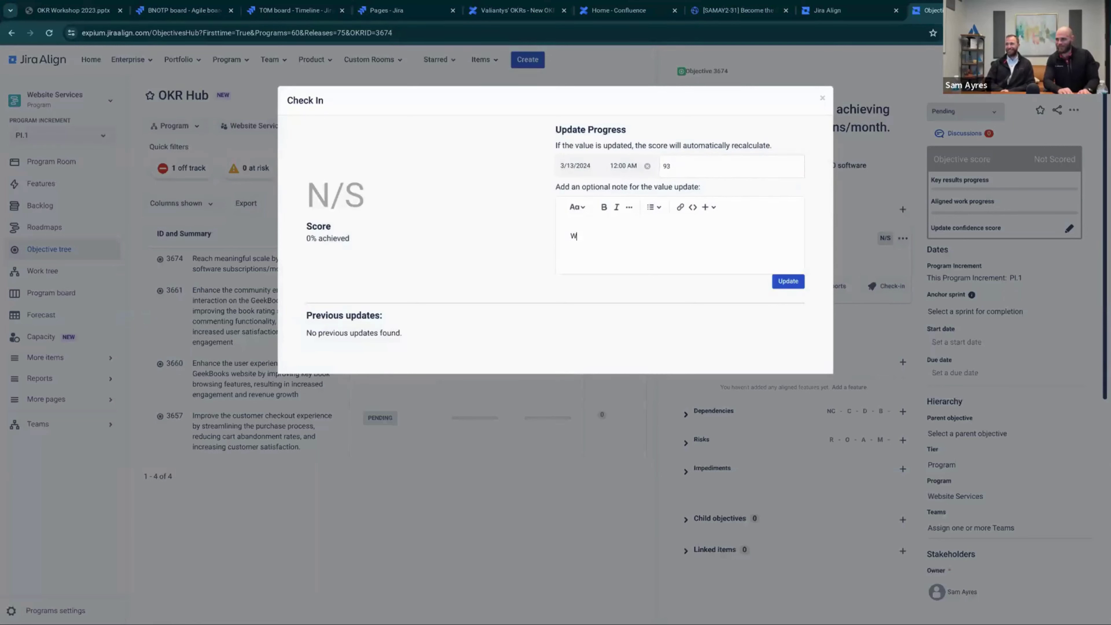
text(e're doing so well!)
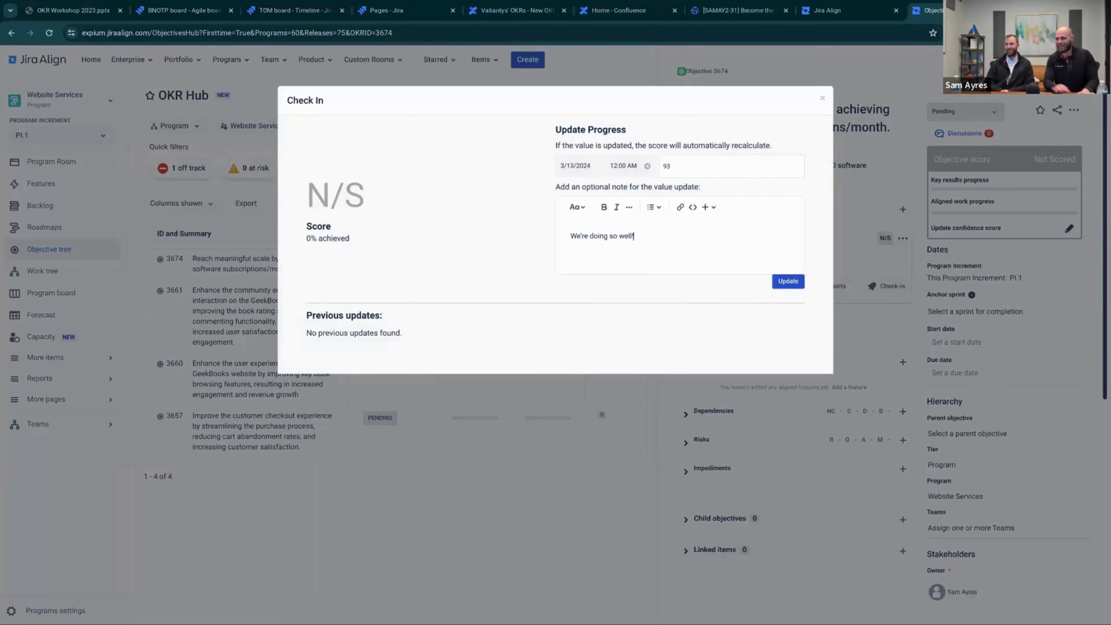
click(794, 284)
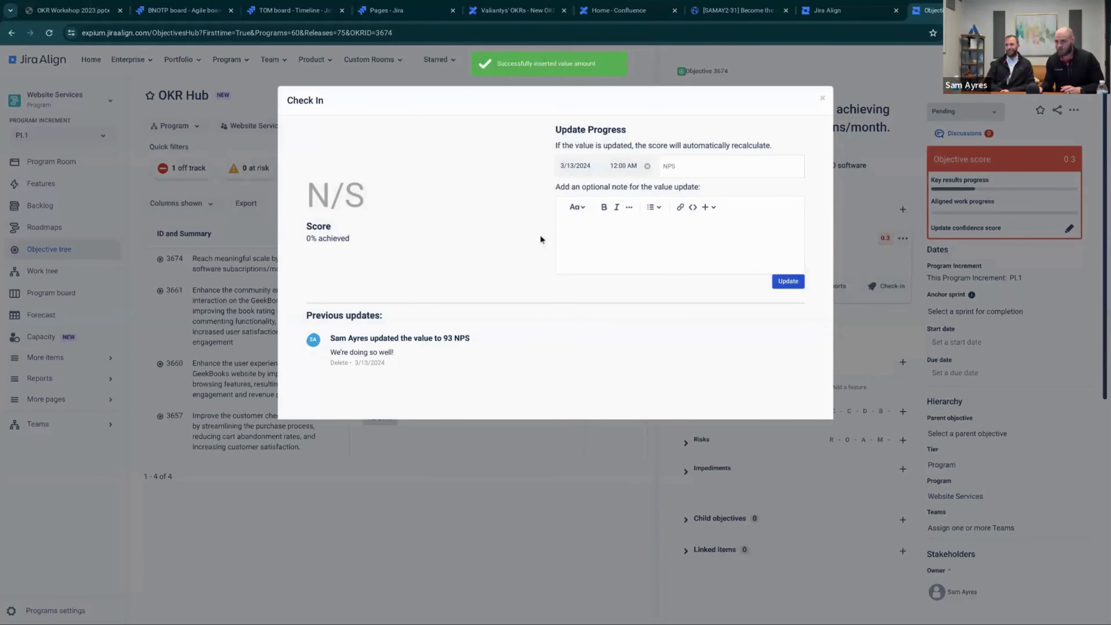
Review the logged 93 NPS update and 30% score, then close the Check In dialog
drag(371, 338, 487, 349)
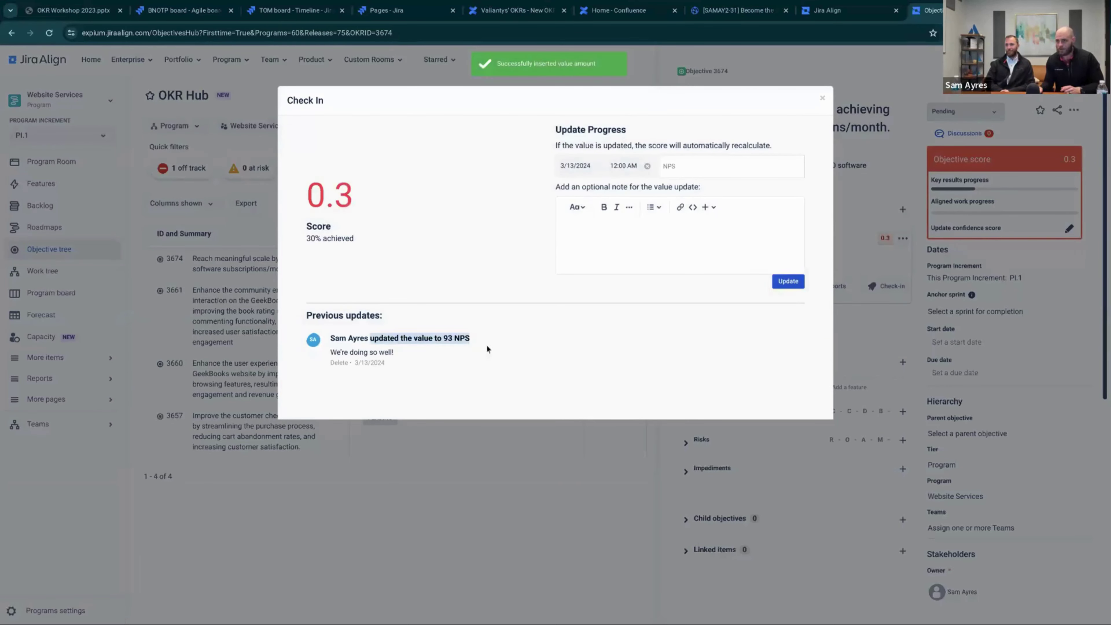
drag(308, 239, 375, 231)
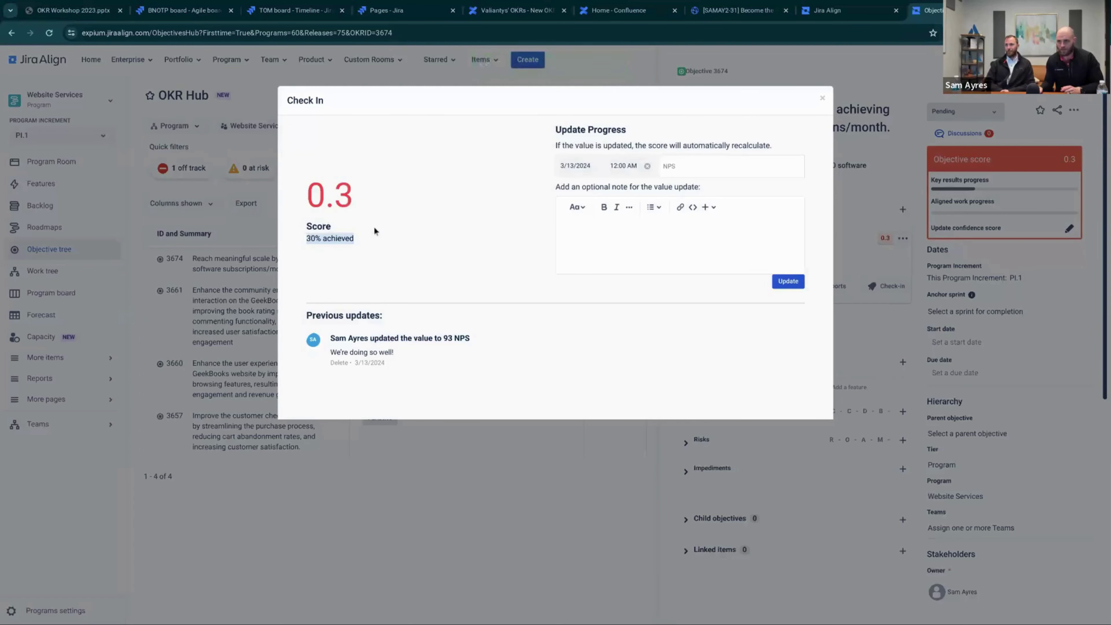
click(822, 100)
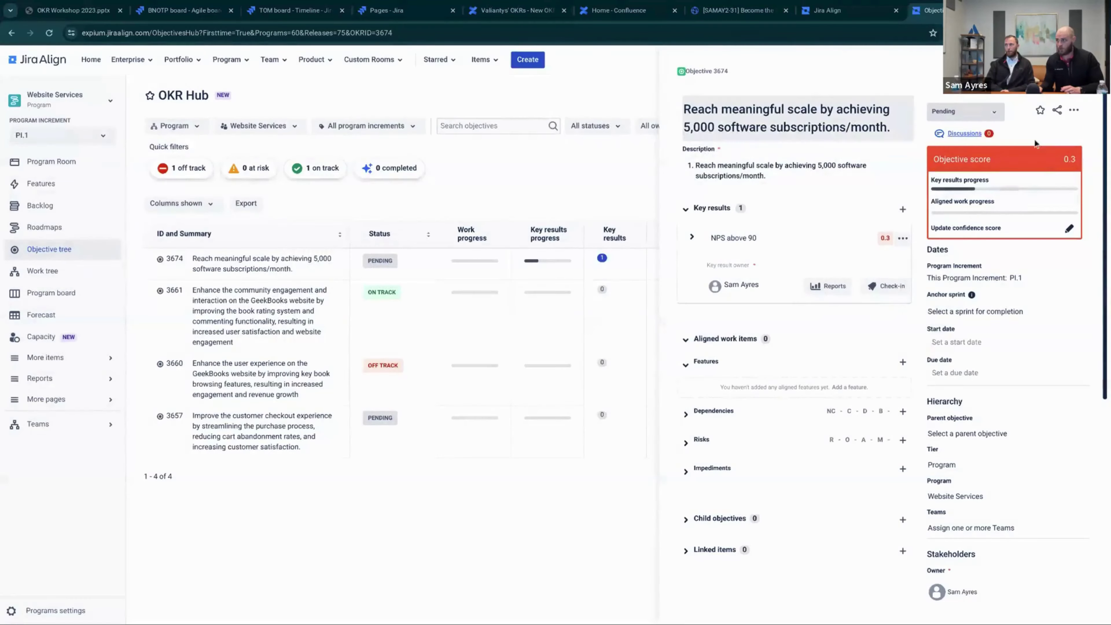